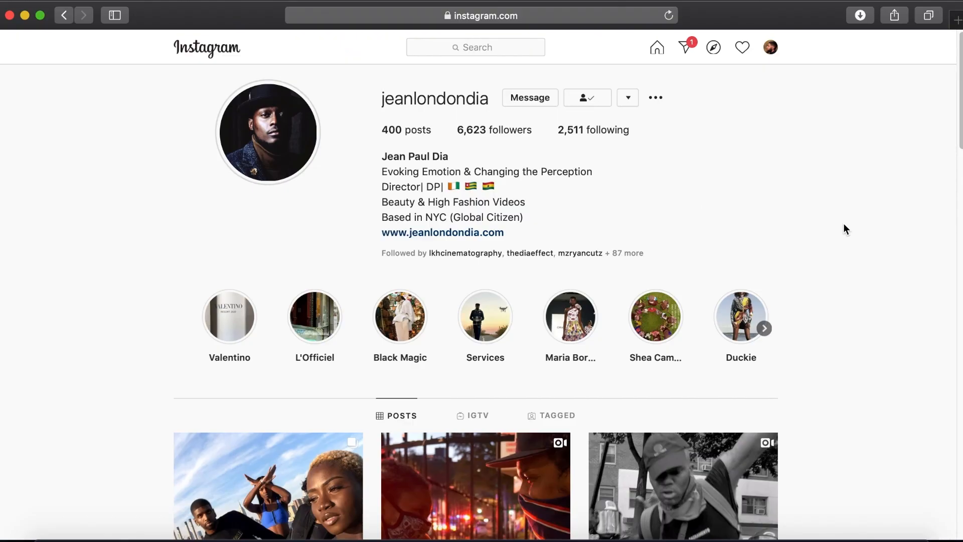
scroll(843, 224, "down", 8)
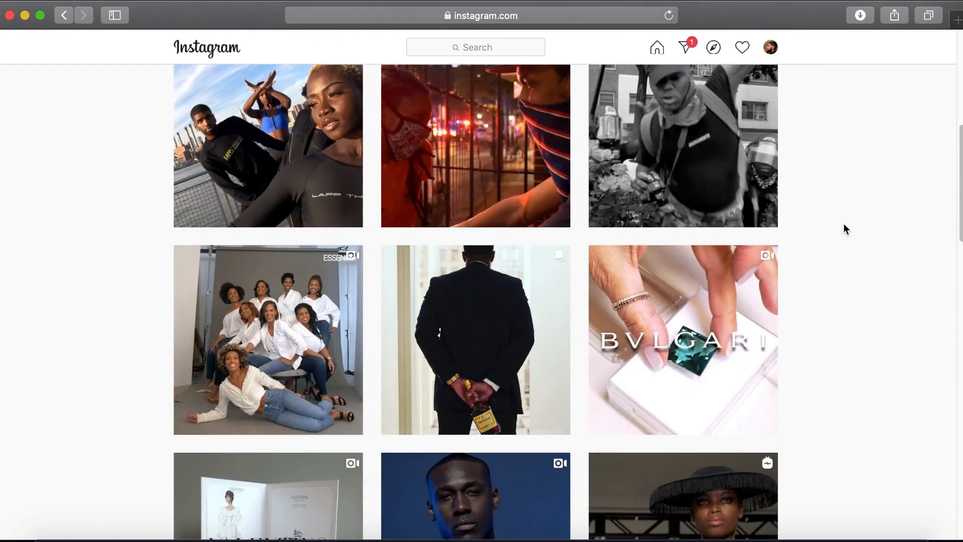
scroll(843, 224, "down", 12)
scroll(843, 224, "down", 3)
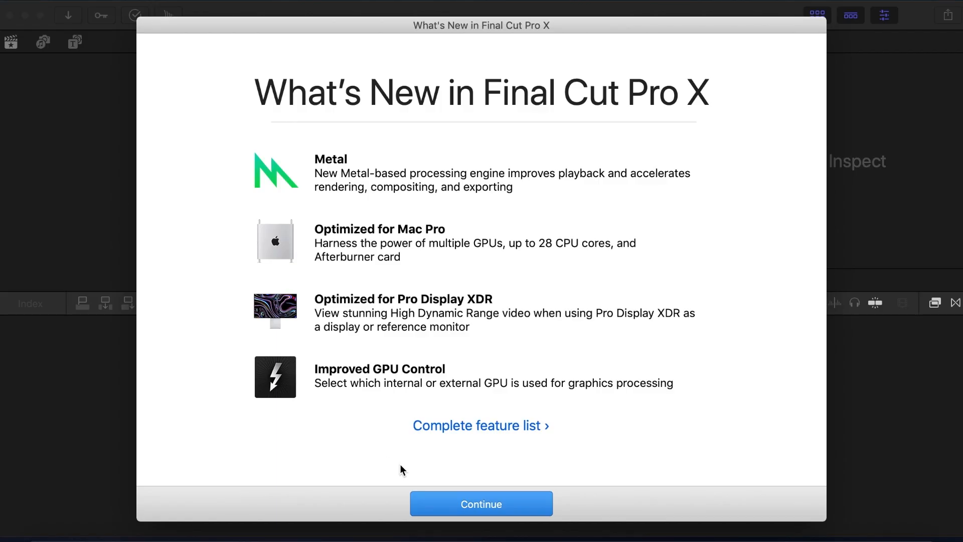
Adjust the background render and optimized multicam media options in the Playback preferences, and check the file storage setting in the Import preferences
left_click(457, 504)
left_click(55, 1)
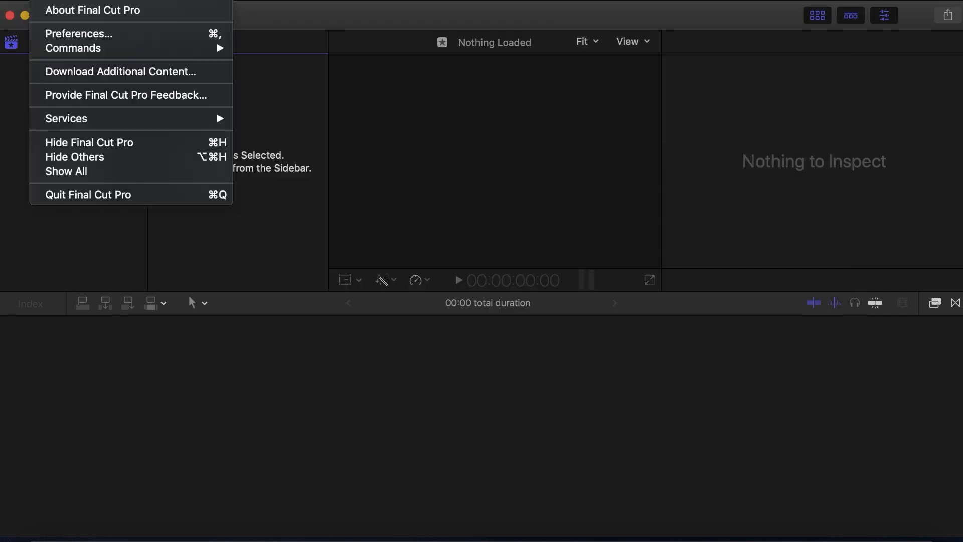
left_click(64, 32)
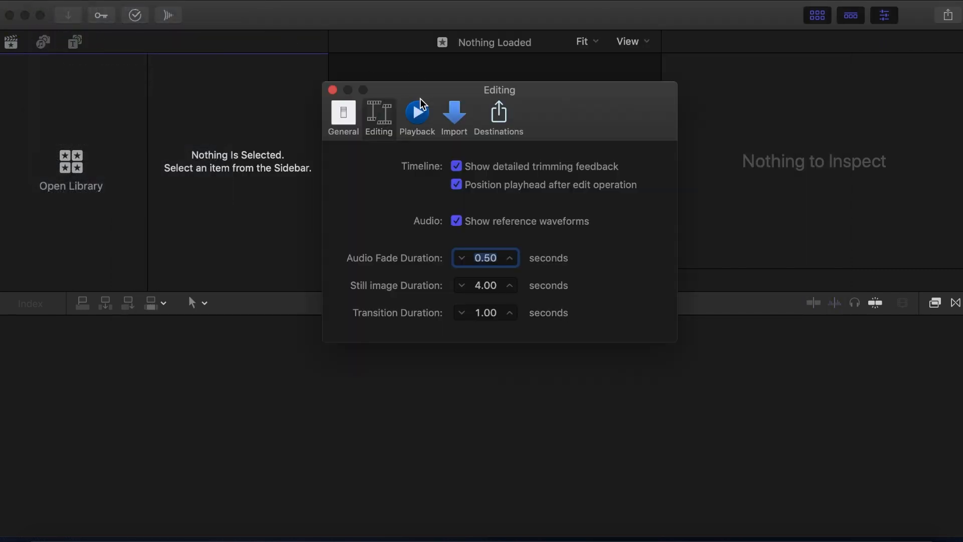
left_click(418, 115)
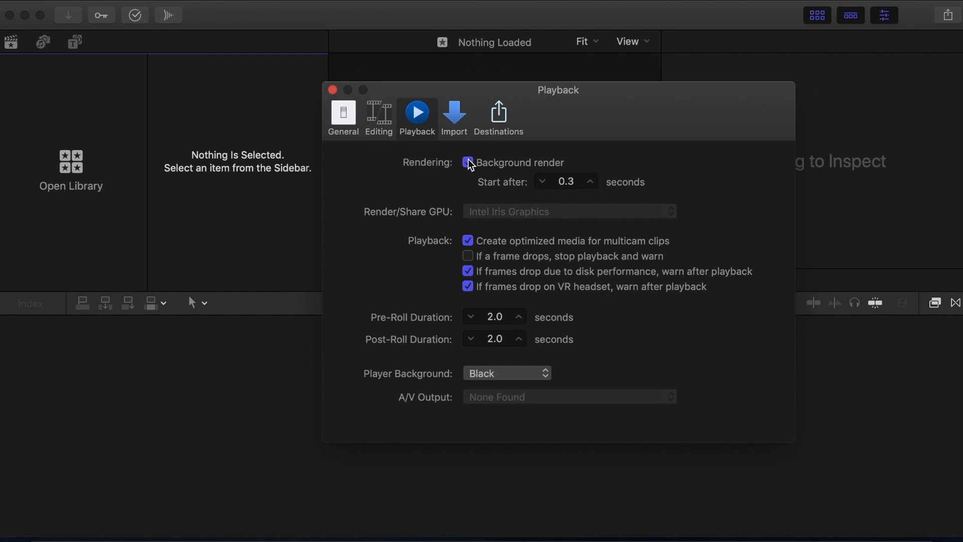
left_click(467, 241)
left_click(469, 164)
left_click(590, 182)
left_click(453, 129)
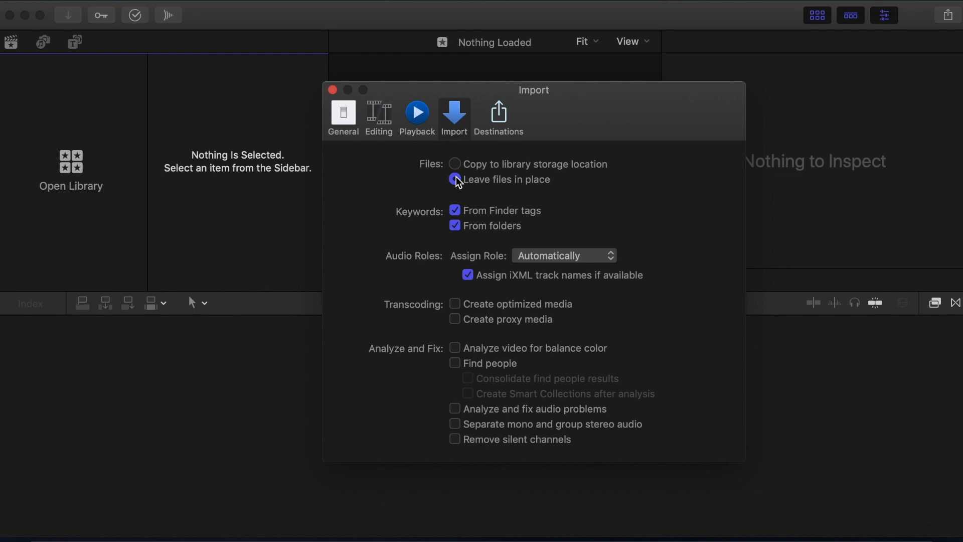
left_click(332, 89)
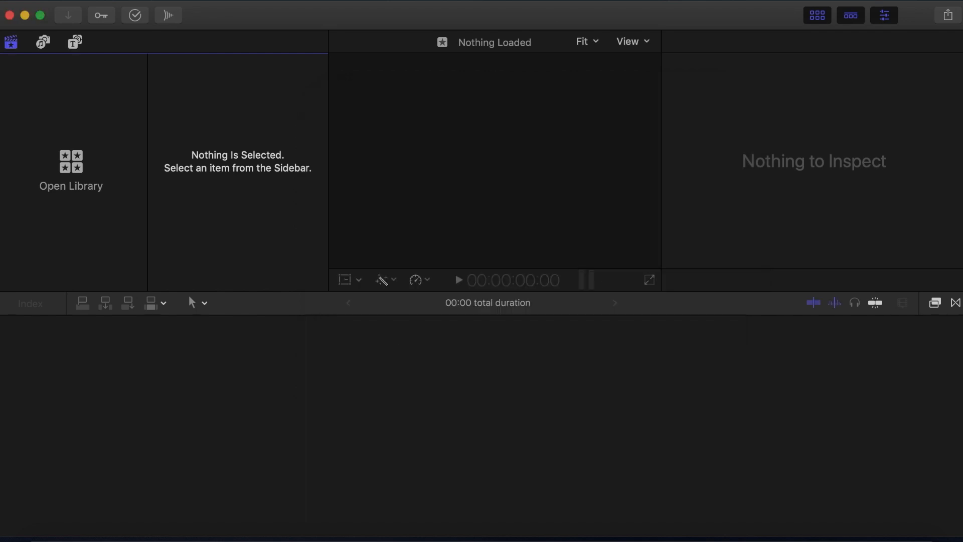
Create a new library named YT Edit in the Footage folder's YT Edit subfolder on the Sandisk 960 drive
left_click(125, 7)
mouse_move(137, 29)
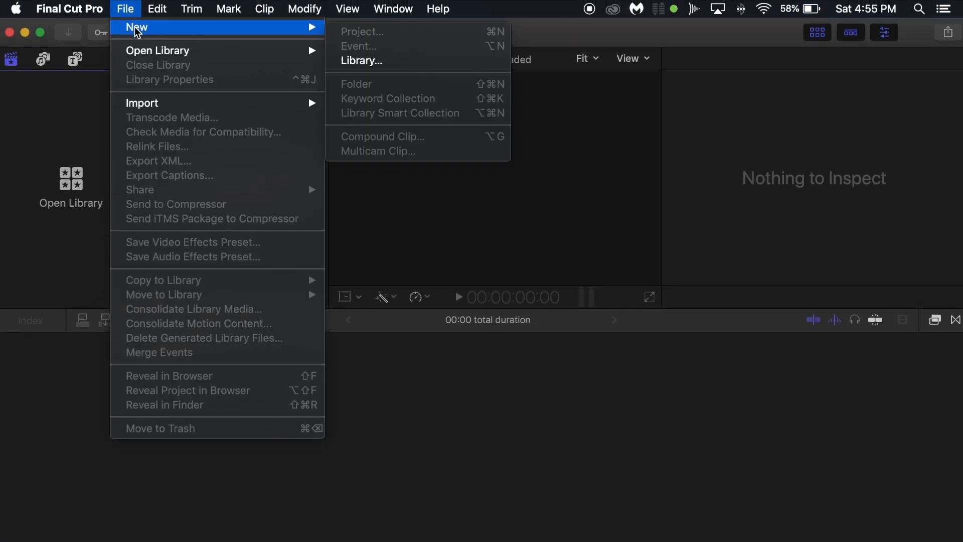
left_click(359, 61)
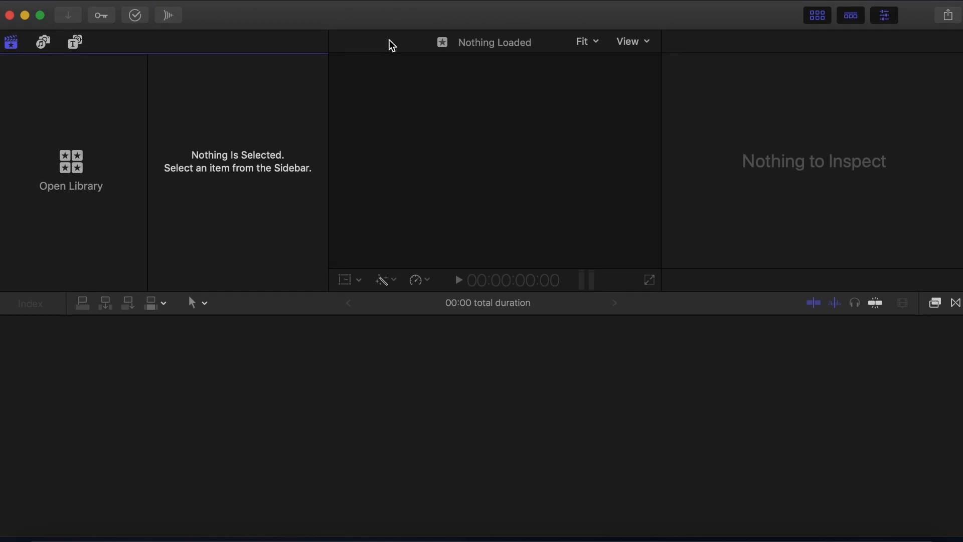
type("YT Edit")
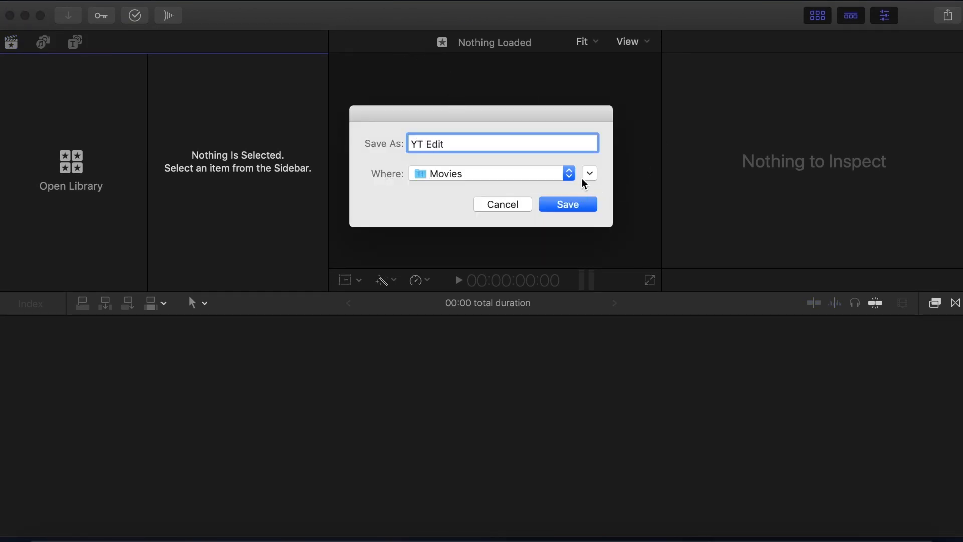
left_click(585, 178)
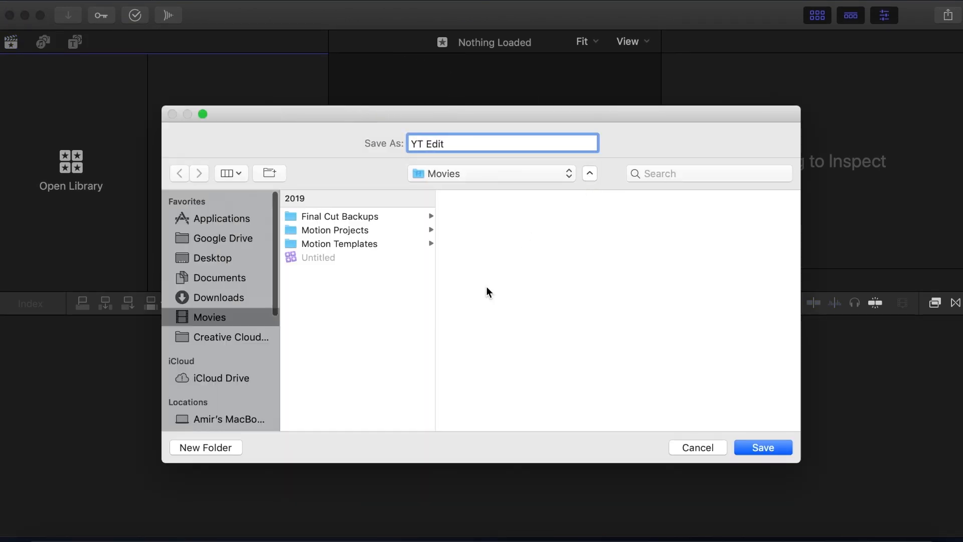
scroll(219, 384, "down", 3)
scroll(220, 384, "down", 2)
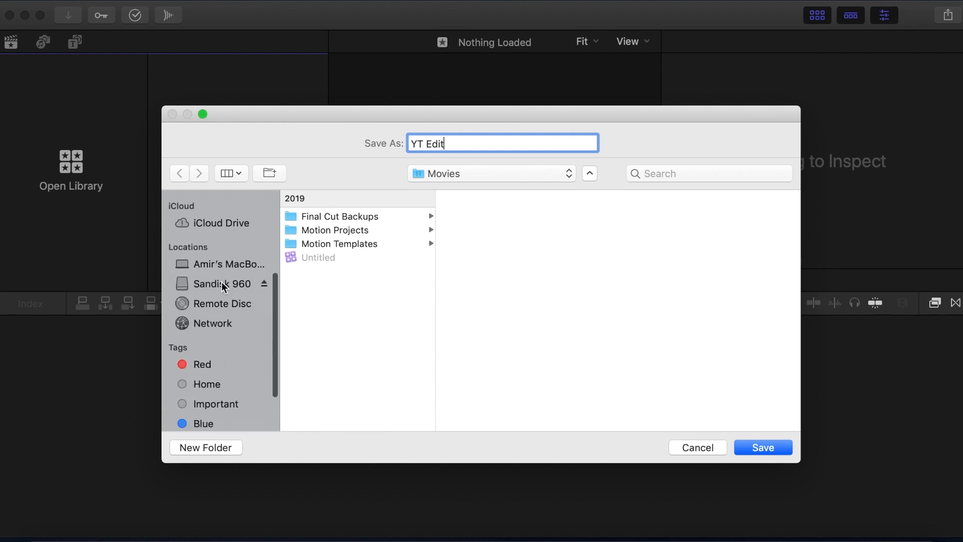
left_click(222, 284)
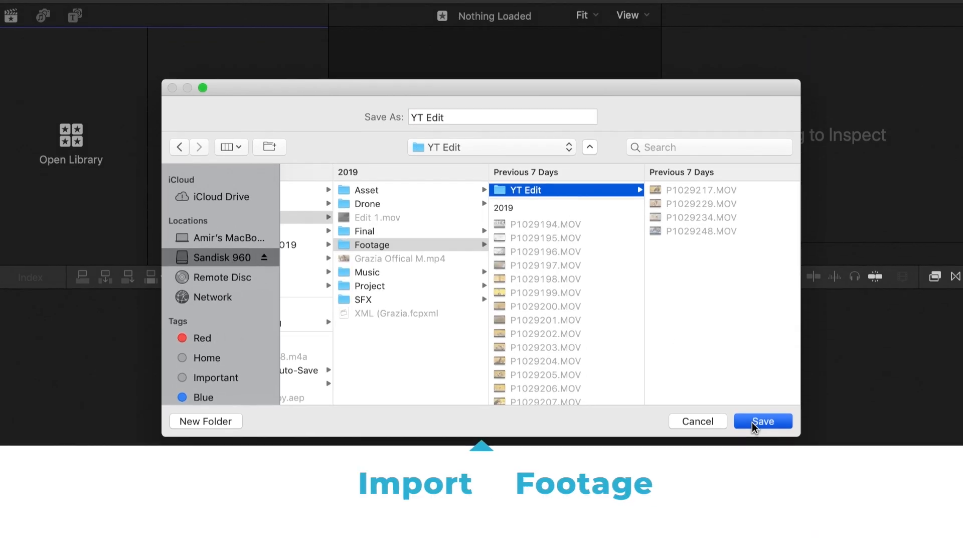
left_click(753, 443)
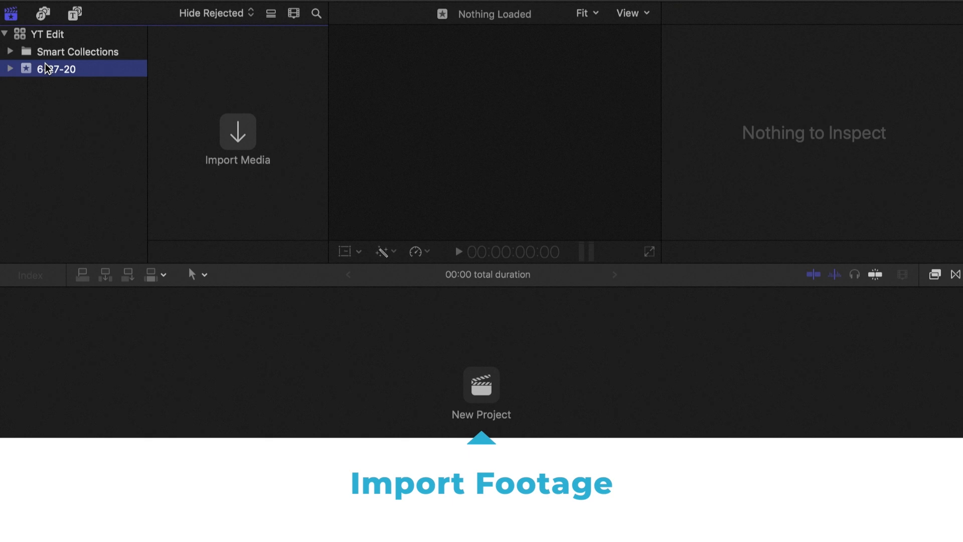
Import P1029217.MOV, P1029229.MOV, P1029234.MOV and P1029248.MOV from the YT Edit folder in Finder into the 6-27-20 event
key("super+Tab")
left_click(576, 125)
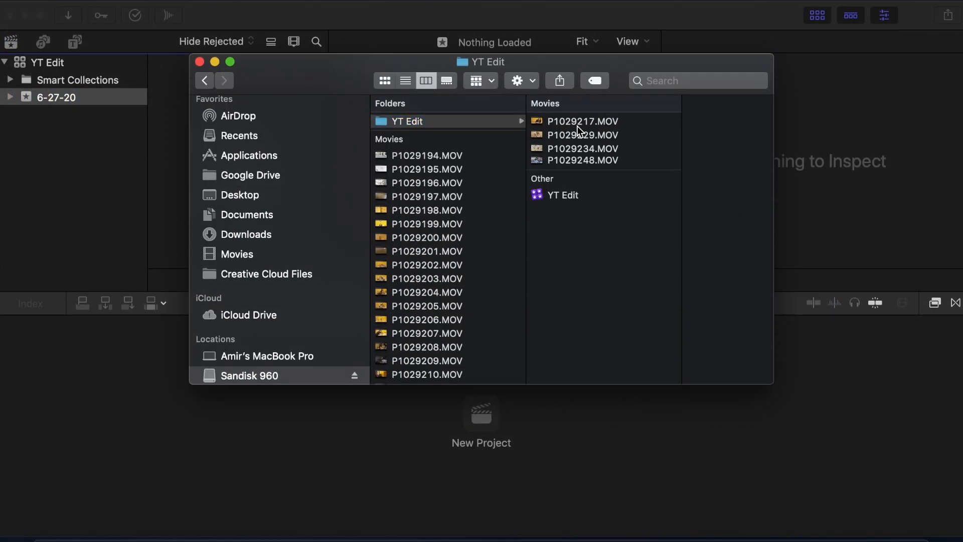
left_click(474, 160, "shift")
left_click_drag(233, 123, 120, 97)
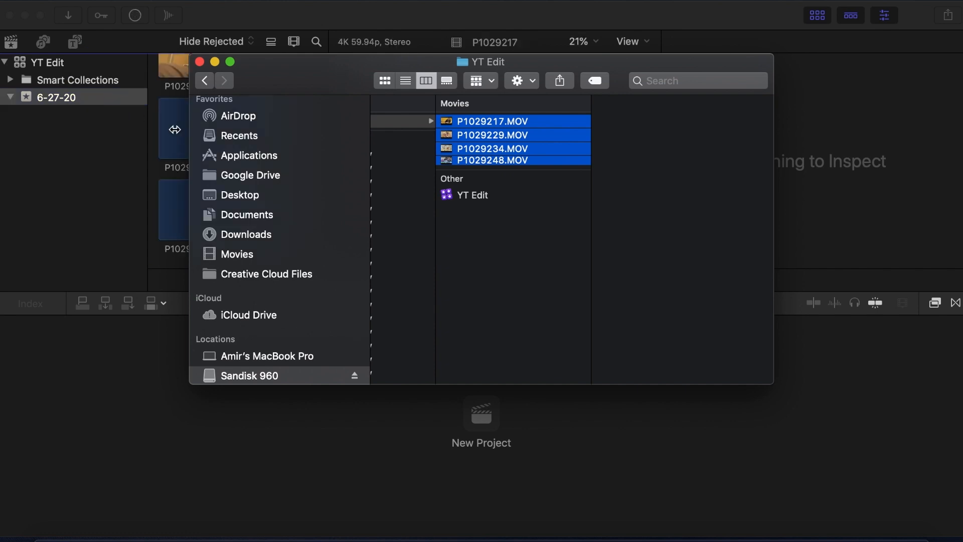
Return to Final Cut Pro and hide the inspector and the timeline to enlarge the browser and viewer
left_click(175, 129)
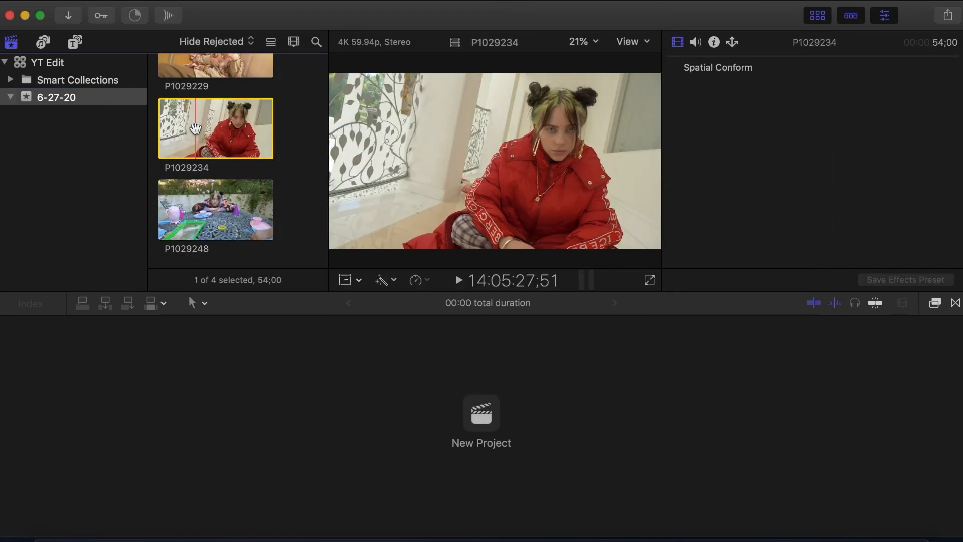
left_click(885, 16)
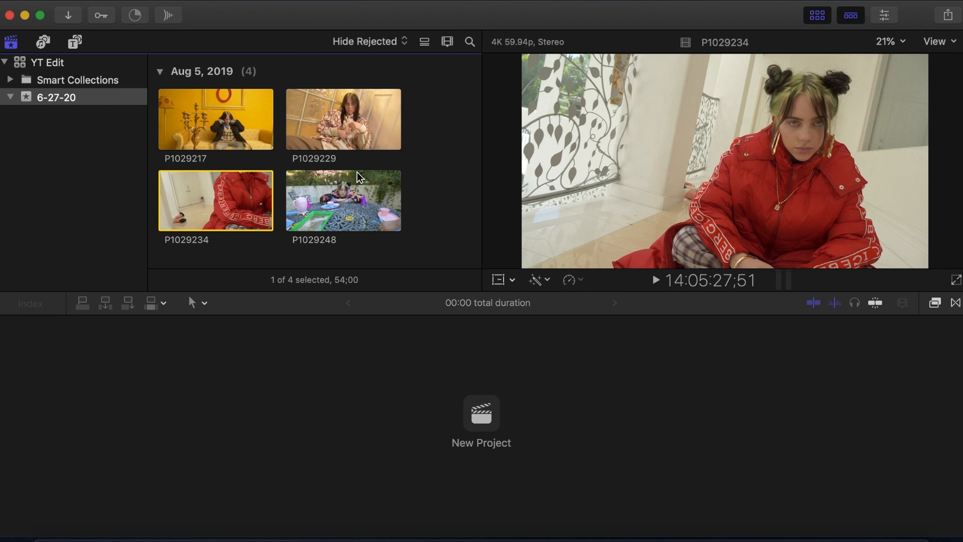
key("ctrl+super+2")
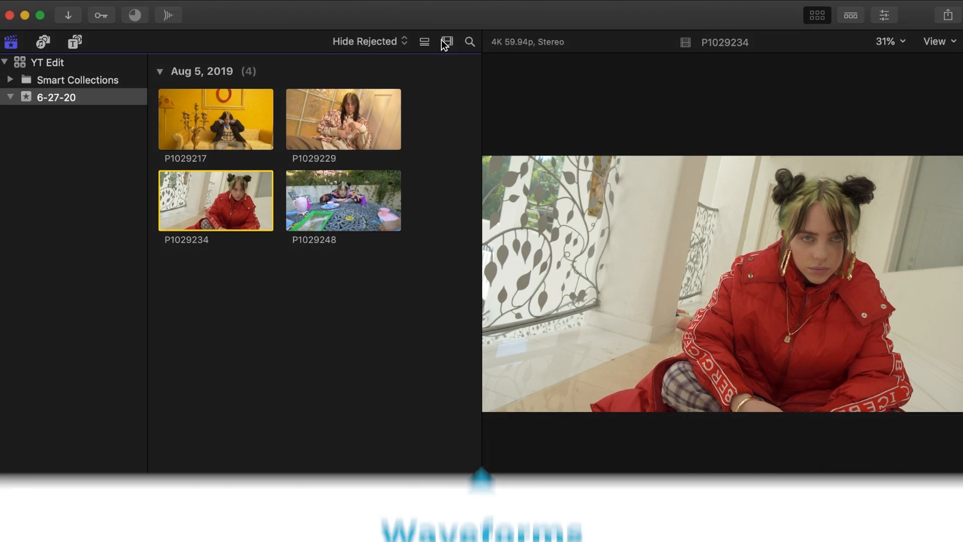
Show audio waveforms on the clips in the browser
left_click(447, 13)
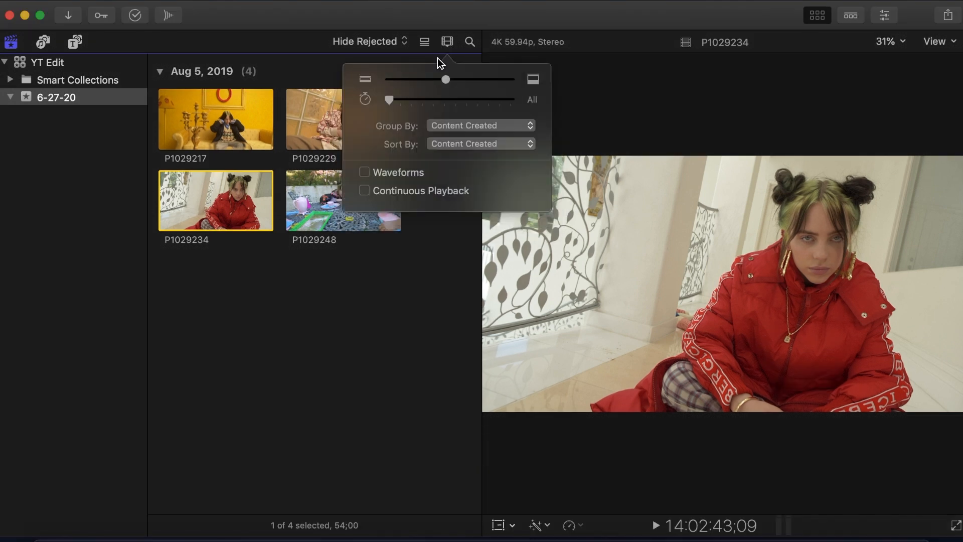
left_click(403, 171)
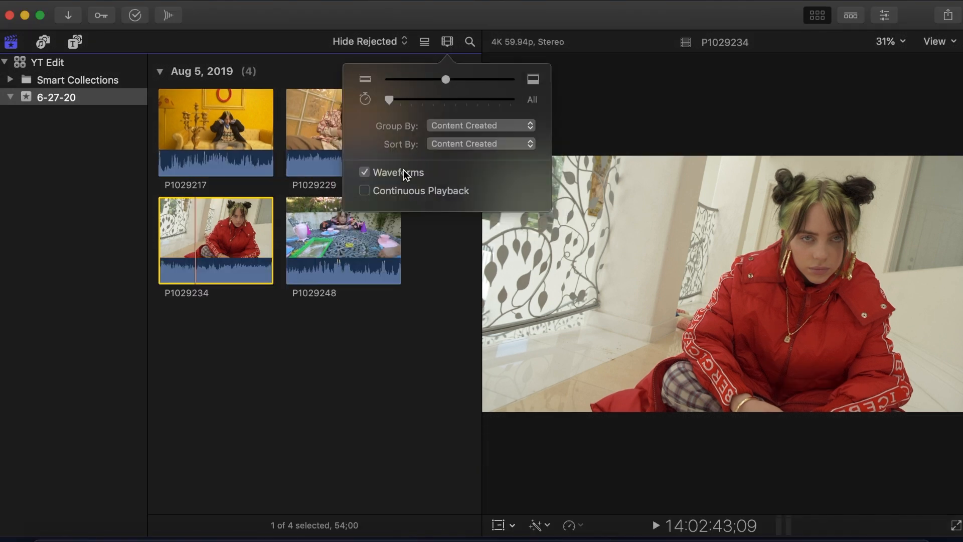
left_click(450, 302)
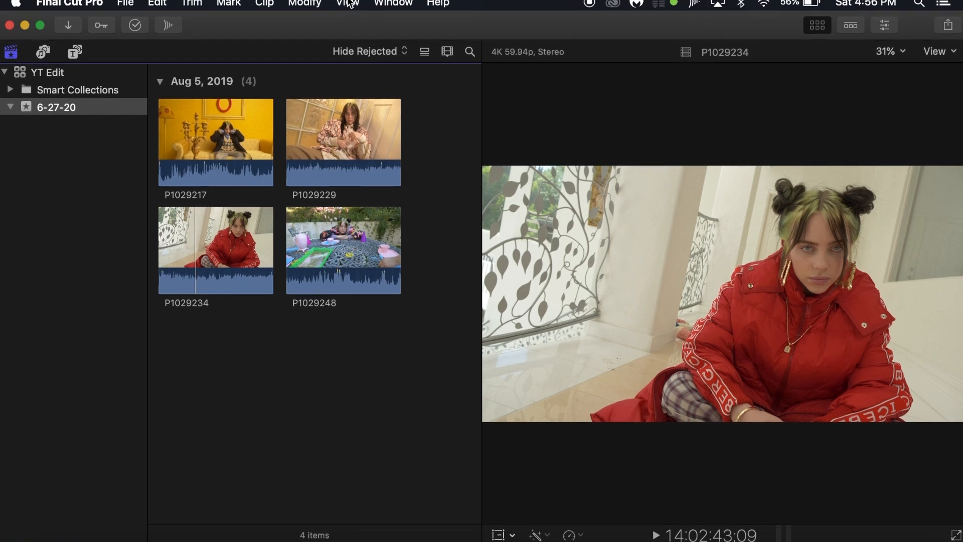
Turn on Skimmer Info and Used Media Ranges for the clips in the browser
left_click(347, 8)
mouse_move(383, 73)
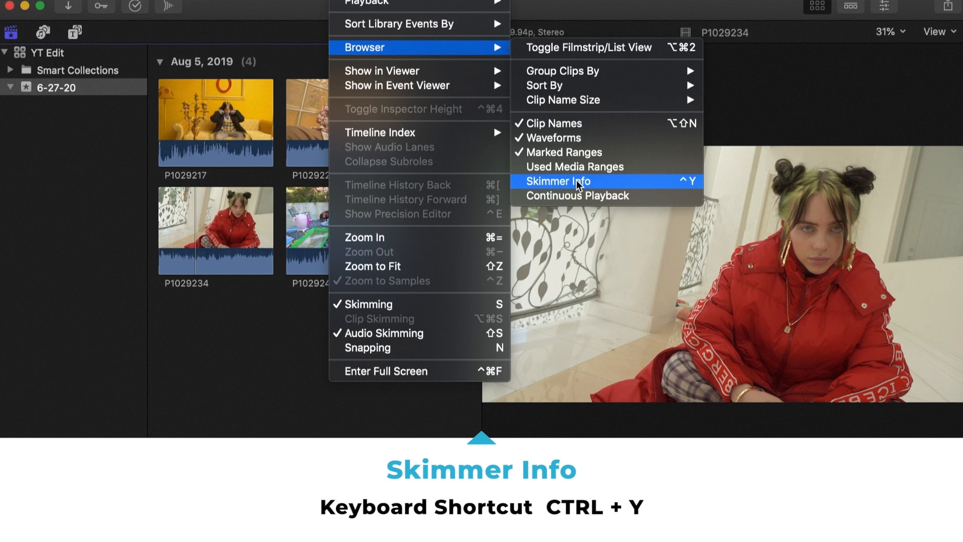
left_click(576, 182)
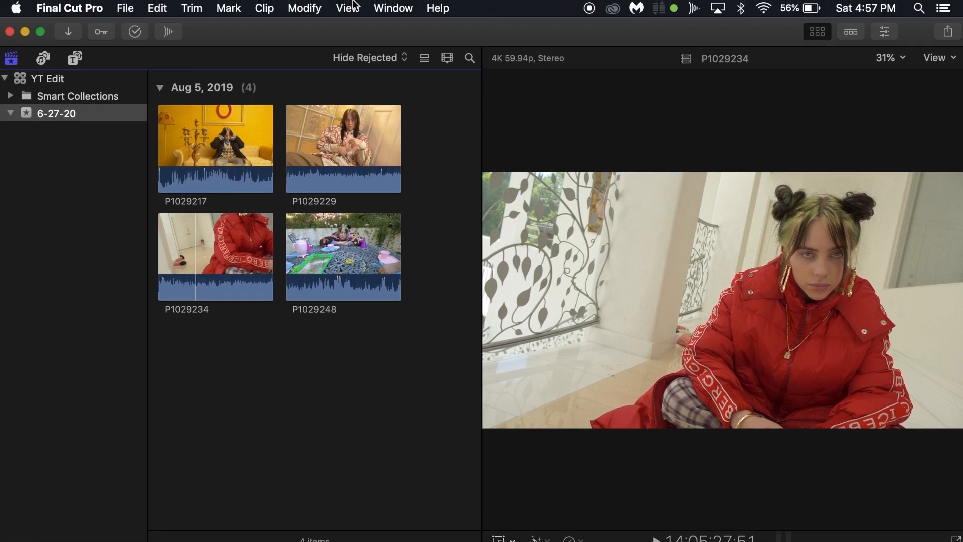
left_click(348, 11)
mouse_move(366, 73)
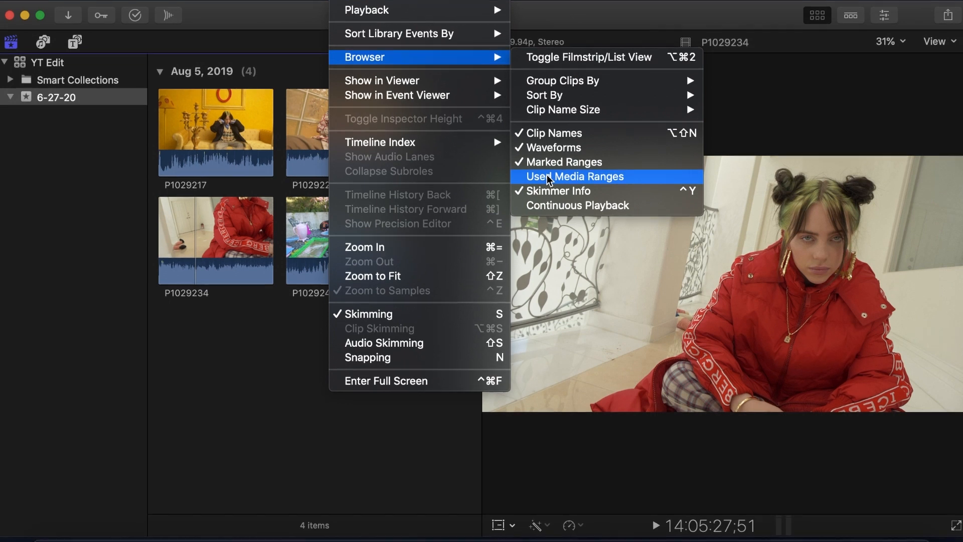
left_click(547, 176)
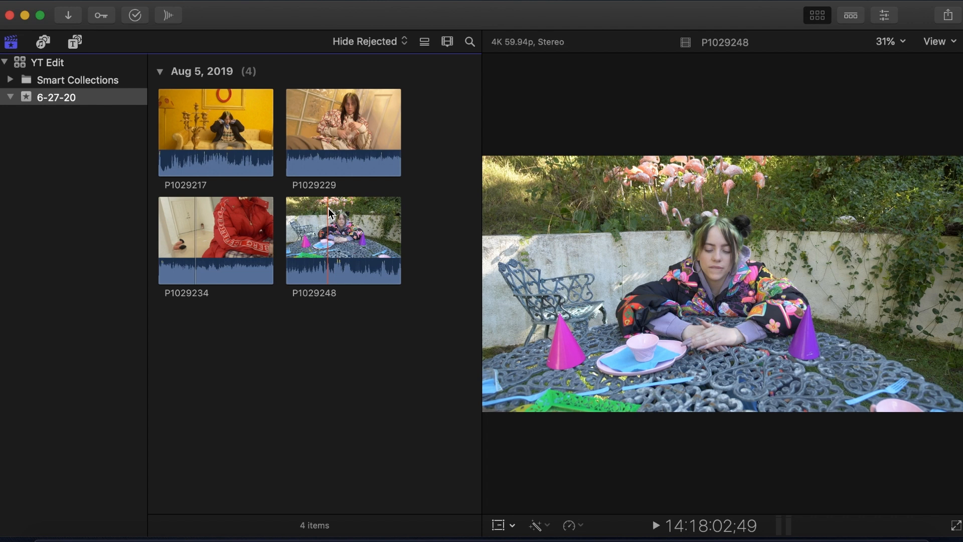
Select all four clips, show them in list view, and add a Video Frame Rate column placed directly after Name
key("super+a")
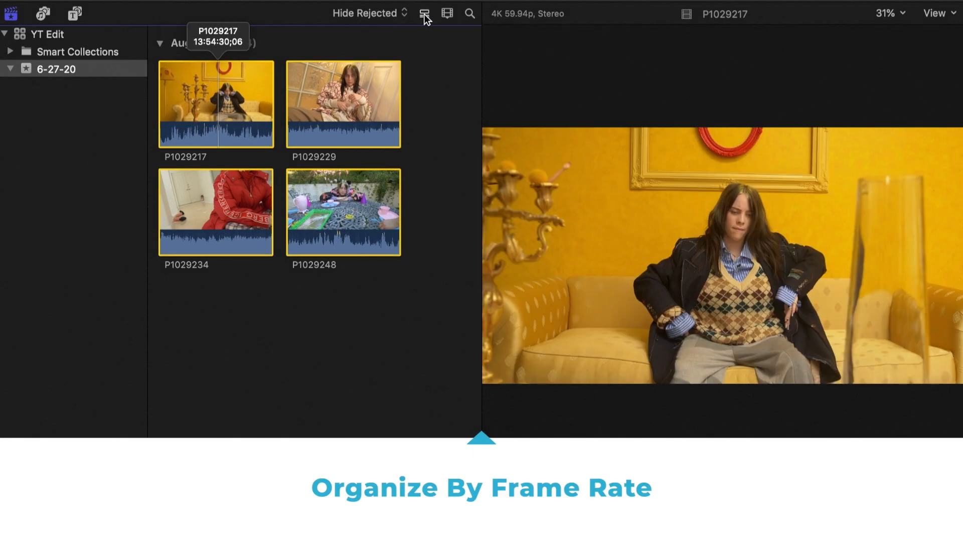
left_click(423, 14)
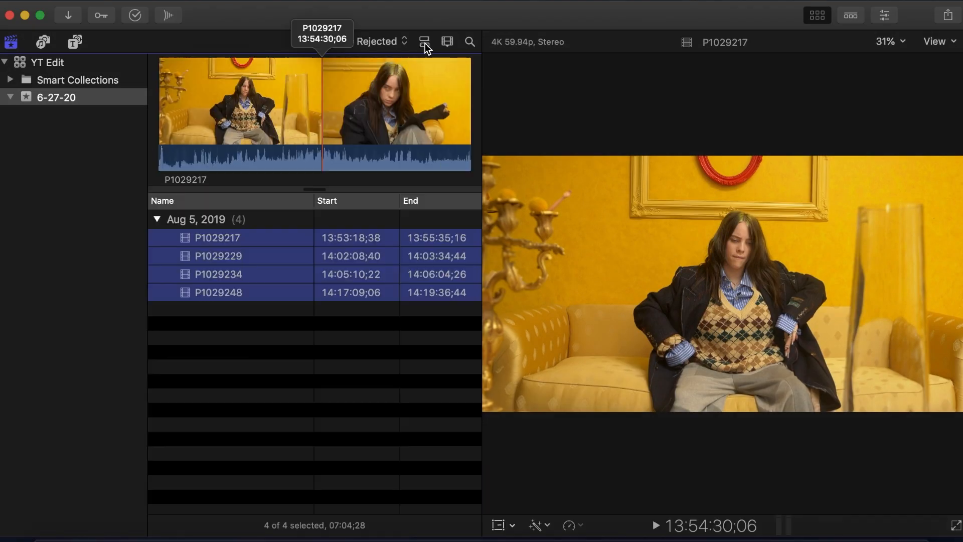
right_click(289, 203)
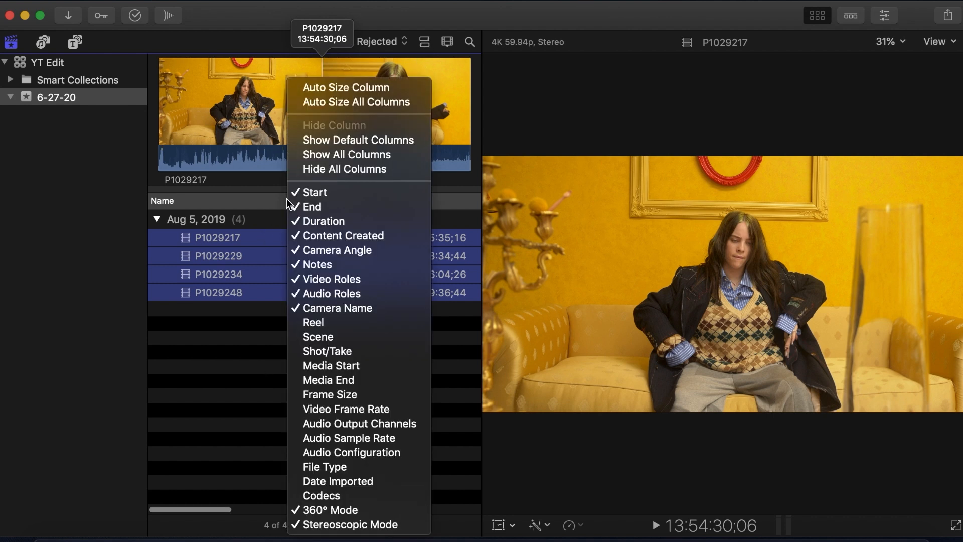
left_click(341, 409)
scroll(383, 275, "right", 10)
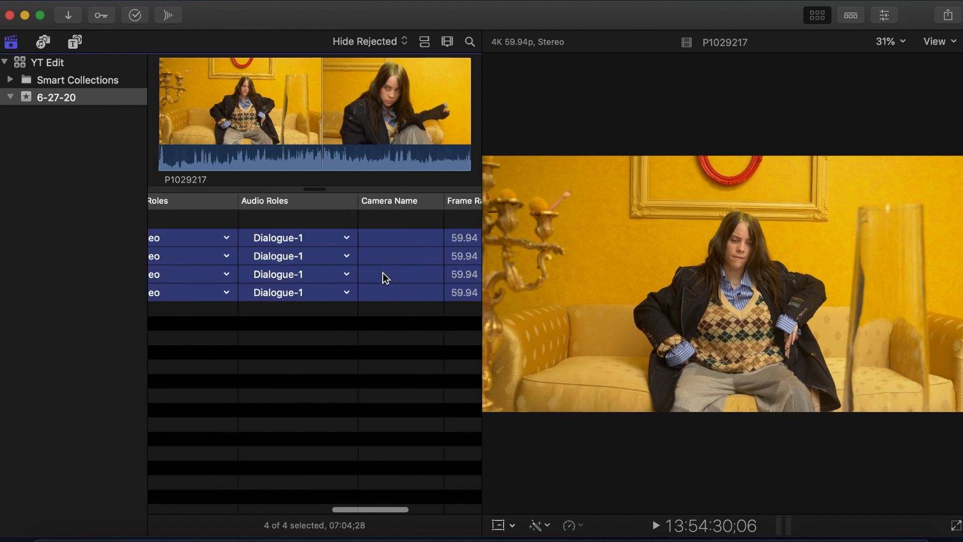
left_click_drag(370, 206, 335, 204)
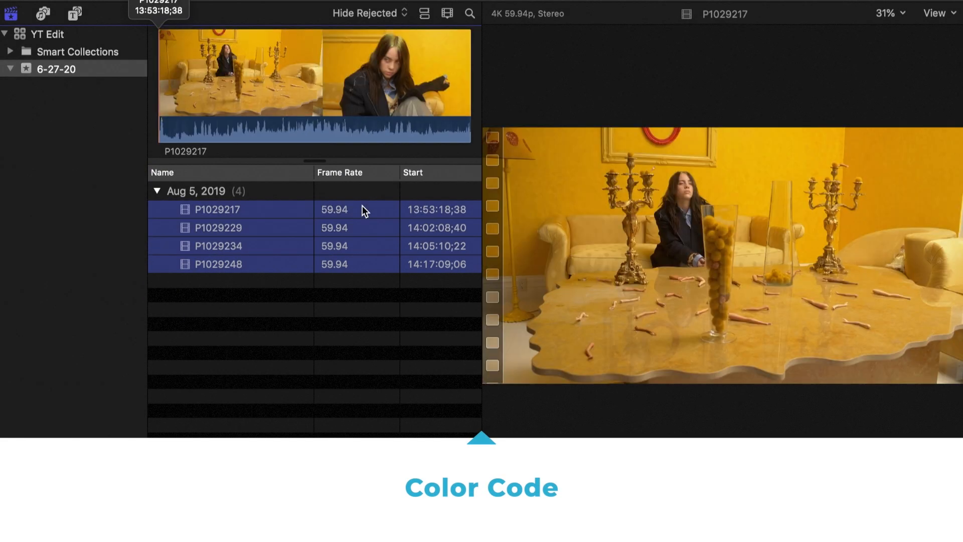
Add a new audio role named Slo to the YT Edit library's roles and apply the change
right_click(362, 205)
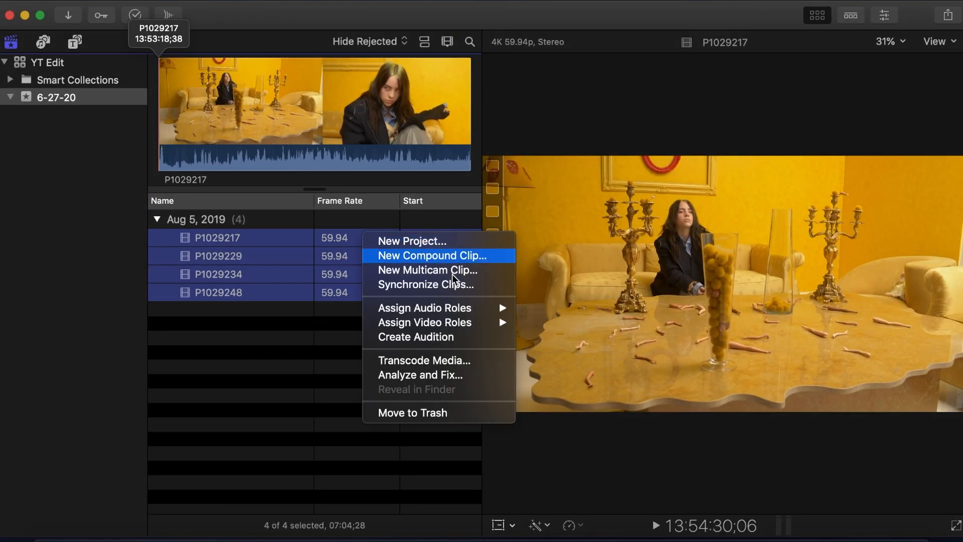
mouse_move(499, 279)
left_click(560, 405)
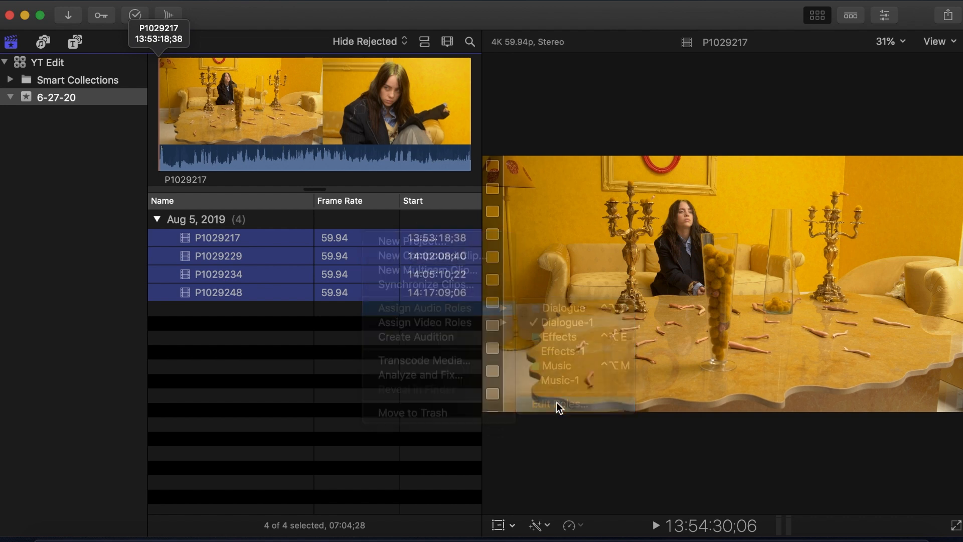
left_click(537, 194)
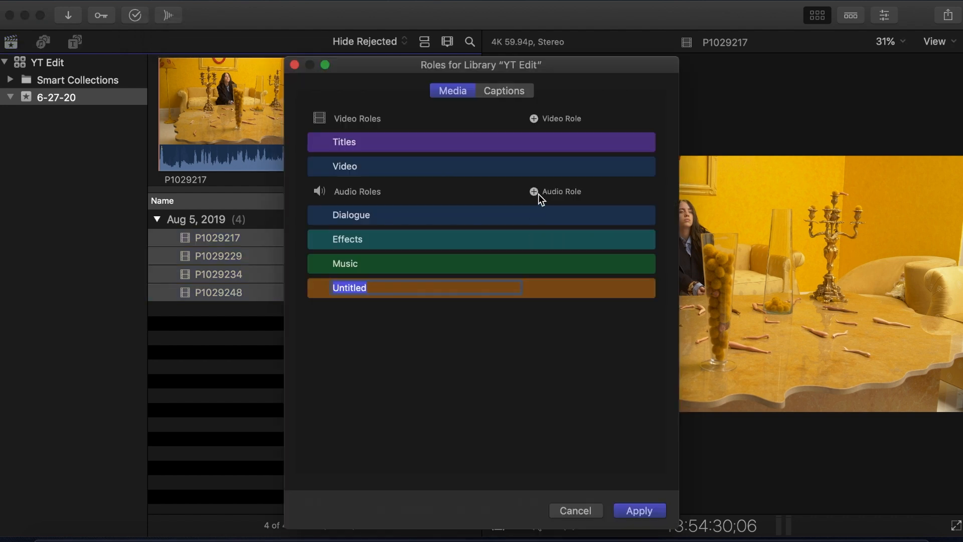
type("Slo")
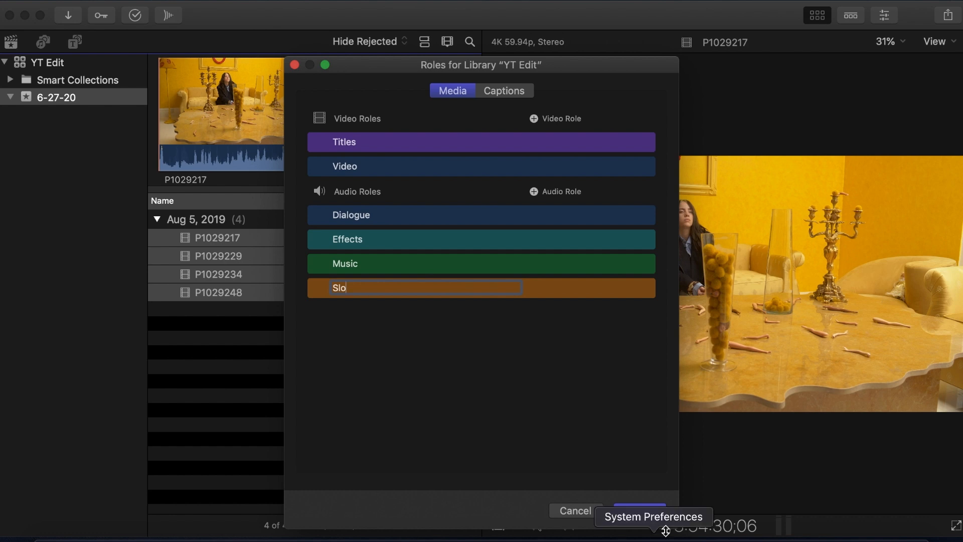
left_click(637, 510)
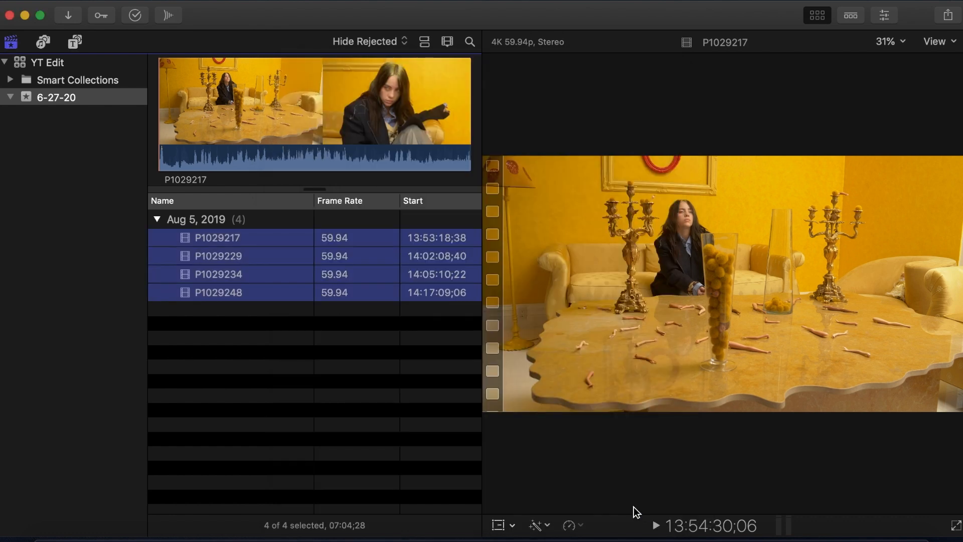
Assign the Slo audio role to all four selected clips, and return the browser to filmstrip view with nothing selected
right_click(323, 257)
mouse_move(441, 329)
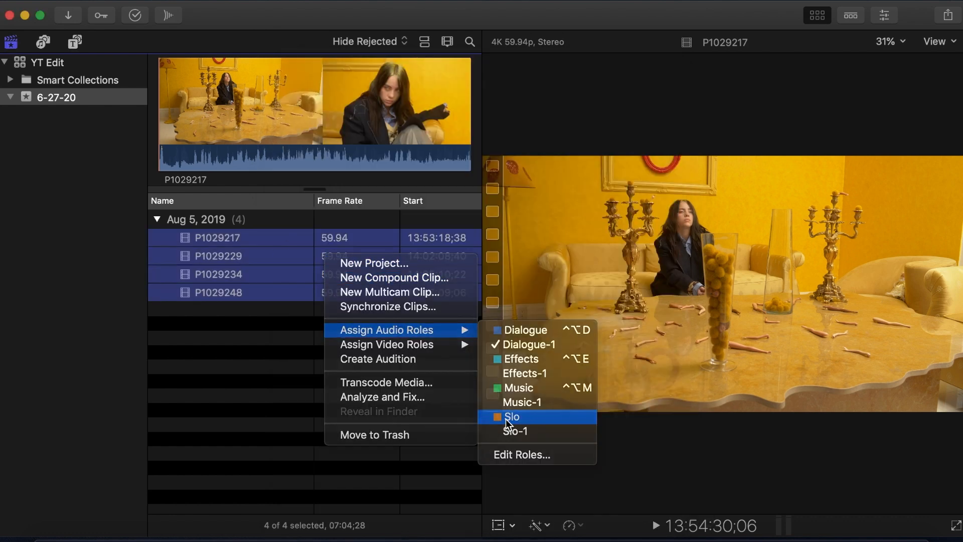
left_click(505, 419)
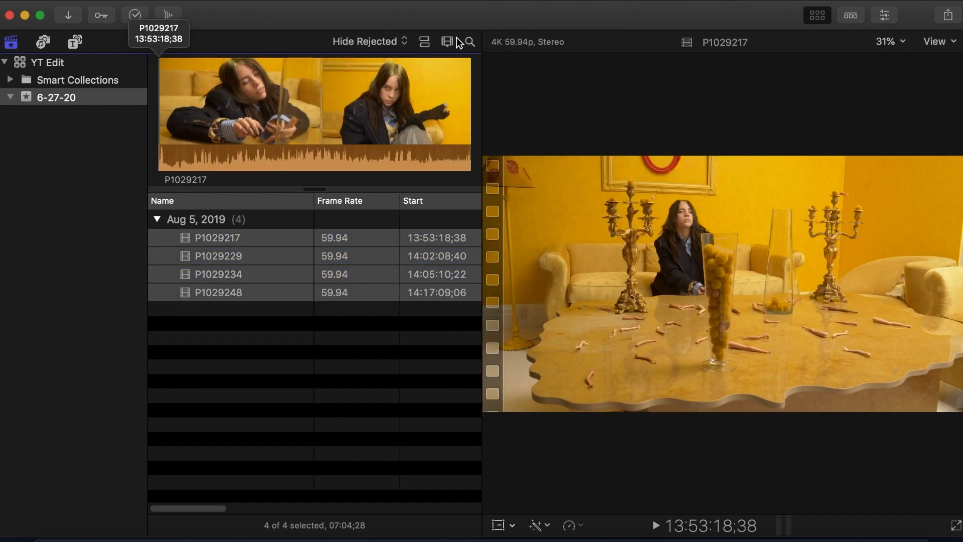
left_click(425, 43)
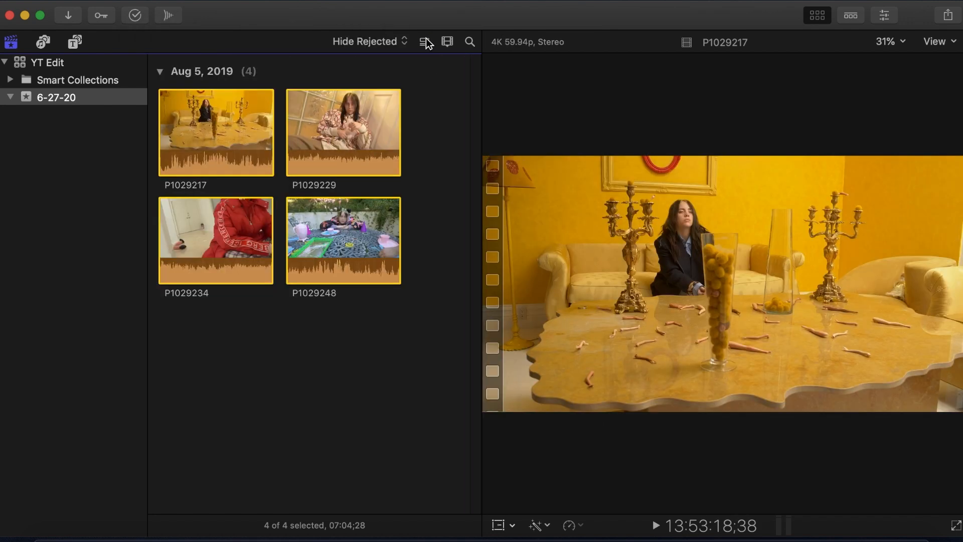
left_click(404, 346)
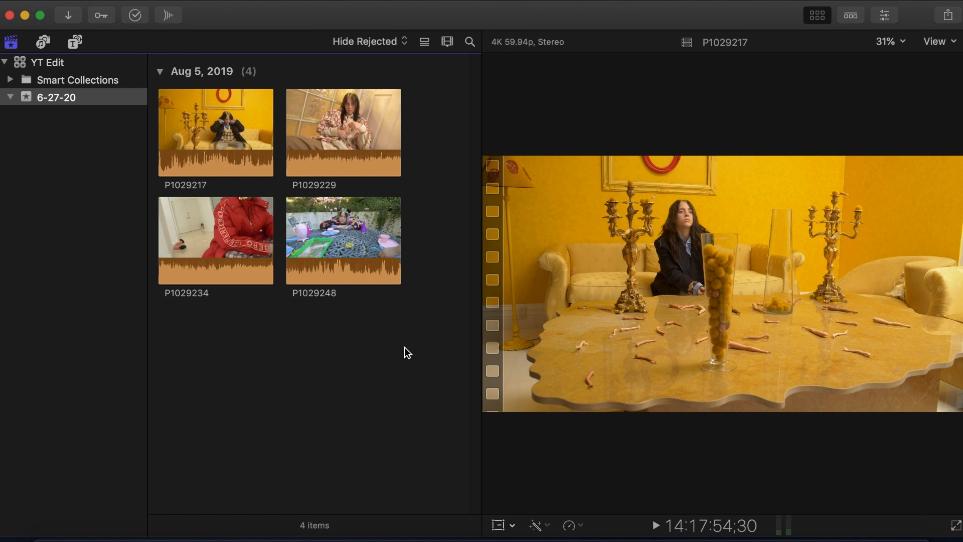
Mute all four clips by lowering their volume to -∞ dB in the audio inspector, and hide the inspector again
left_click_drag(433, 343, 203, 110)
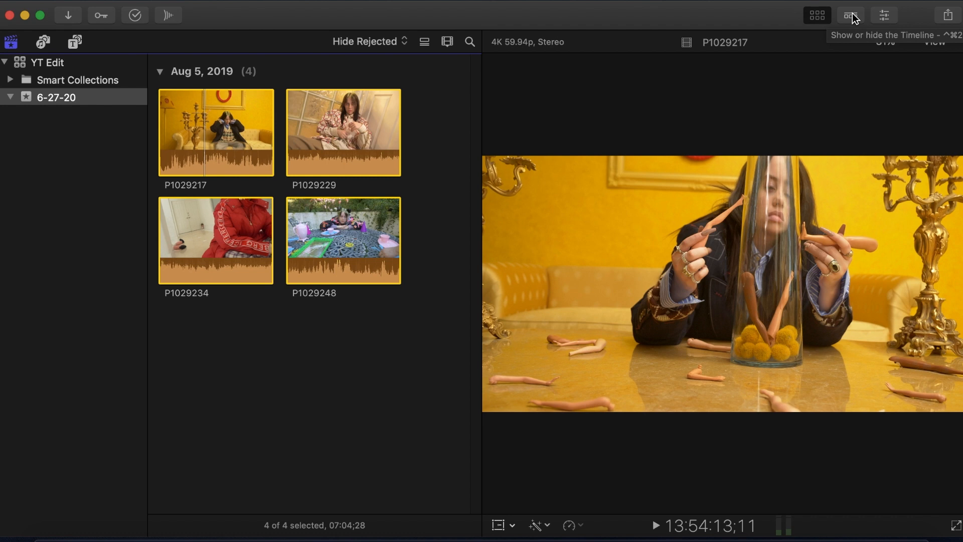
left_click(884, 17)
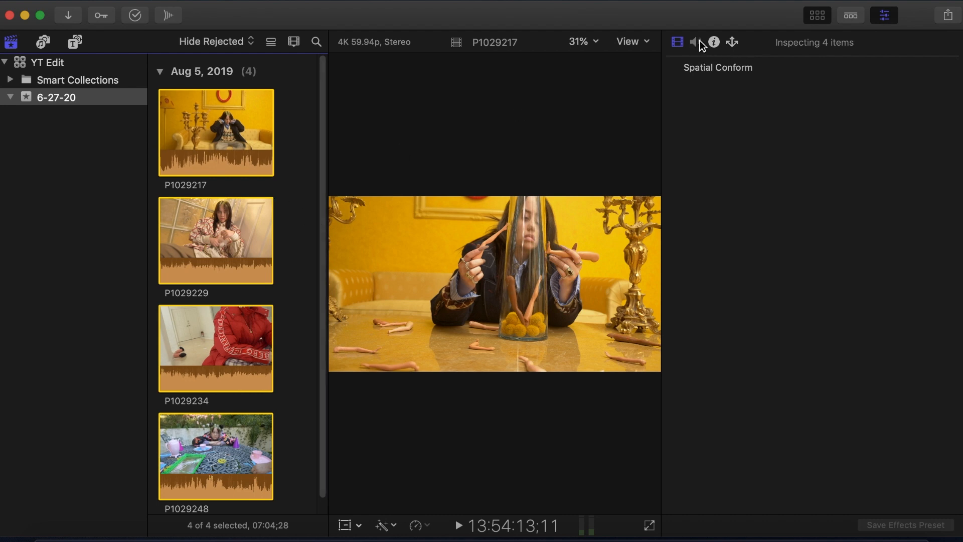
left_click(699, 42)
left_click_drag(809, 66, 648, 65)
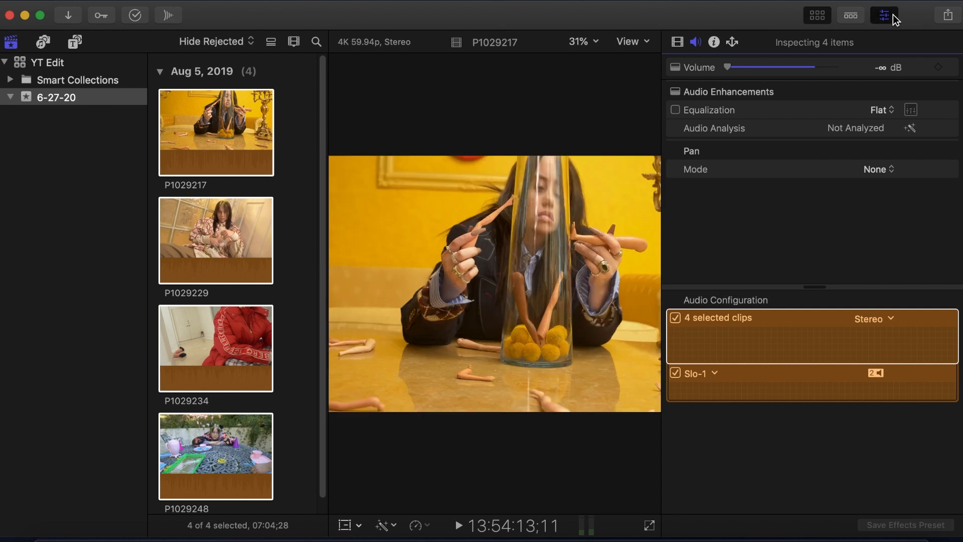
left_click(893, 15)
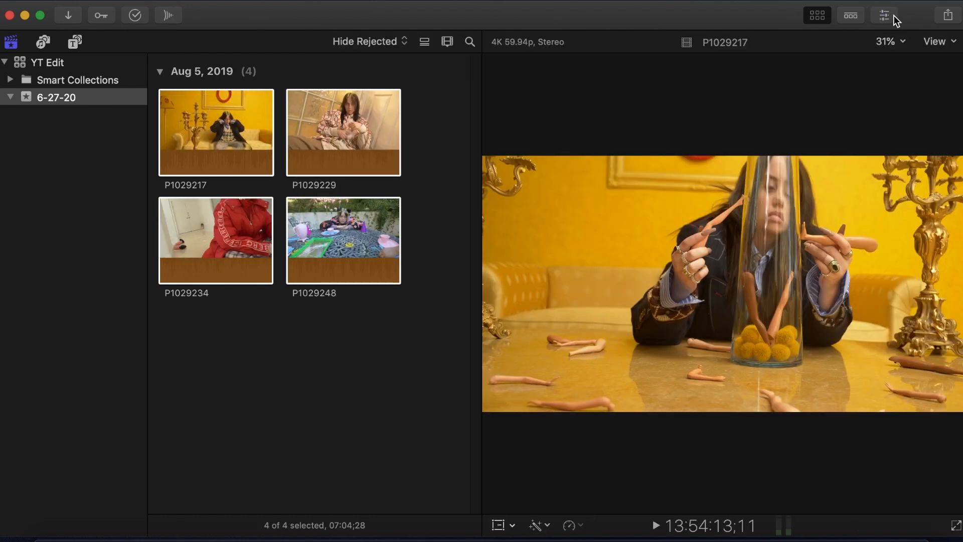
left_click(393, 369)
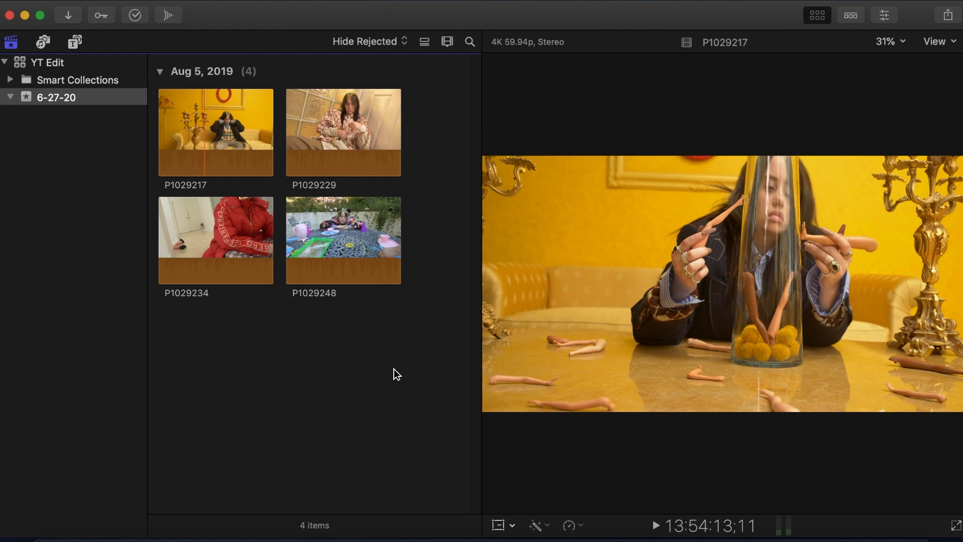
Create a keyword collection named Look 1 in the 6-27-20 event
left_click(212, 129)
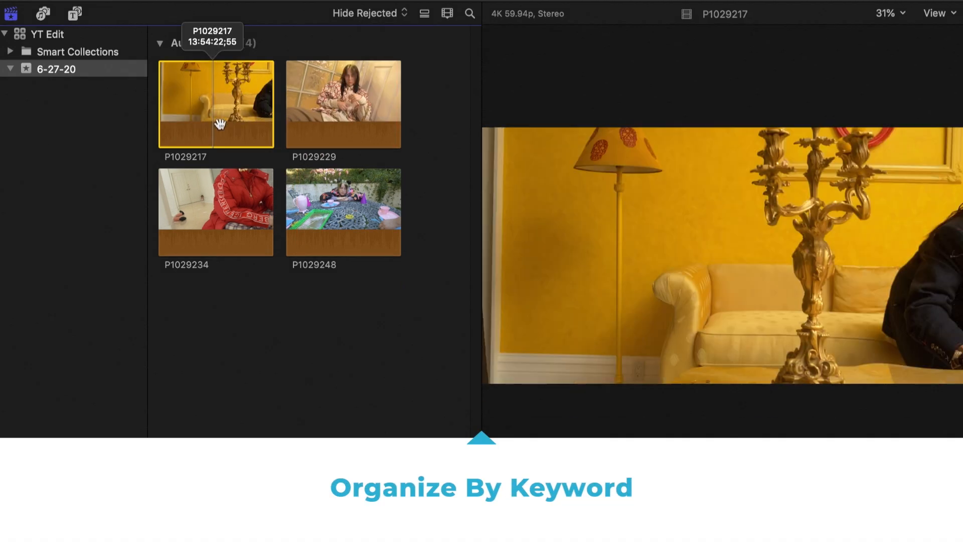
right_click(85, 98)
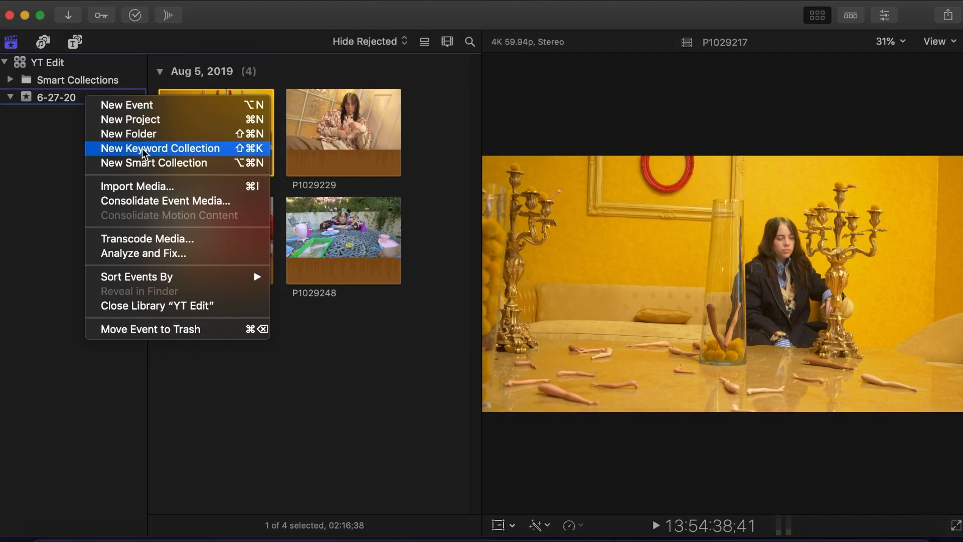
left_click(143, 148)
type("Loo")
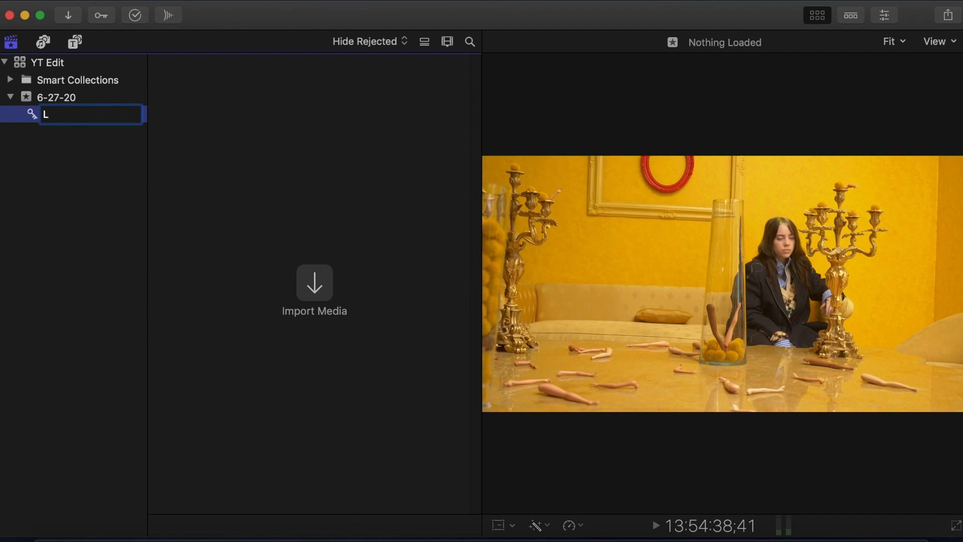
key("Return")
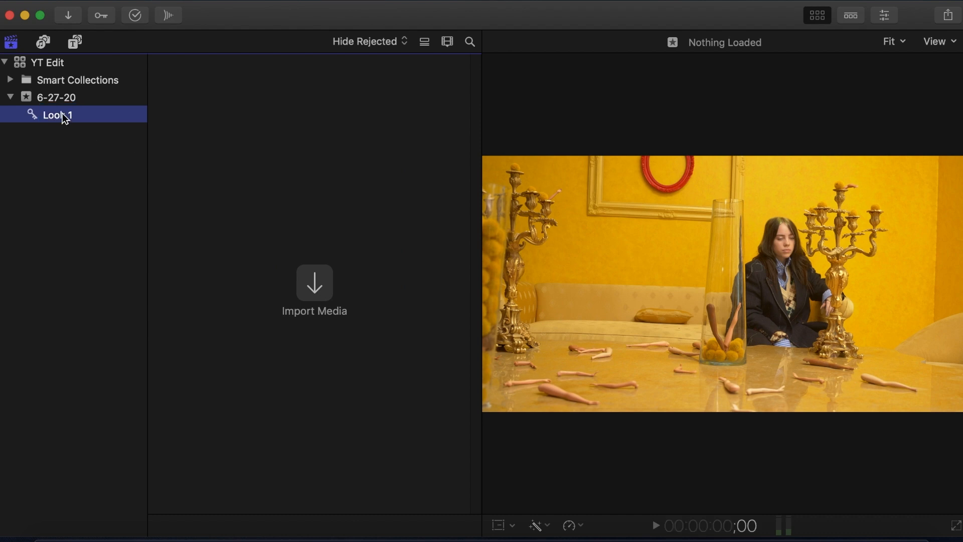
Show the 6-27-20 event's clips and add the keyword look 1 to clip P1029217
left_click(56, 99)
left_click(246, 135)
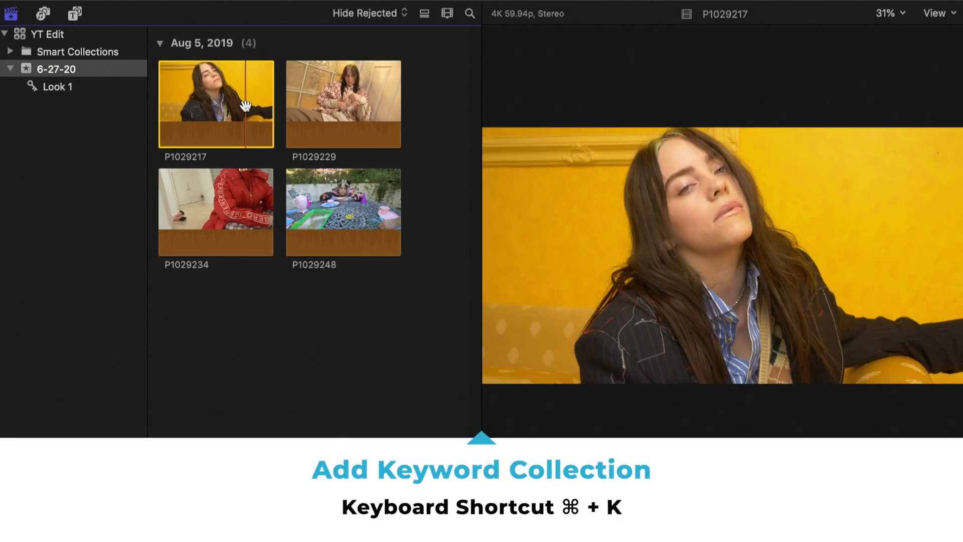
key("super+k")
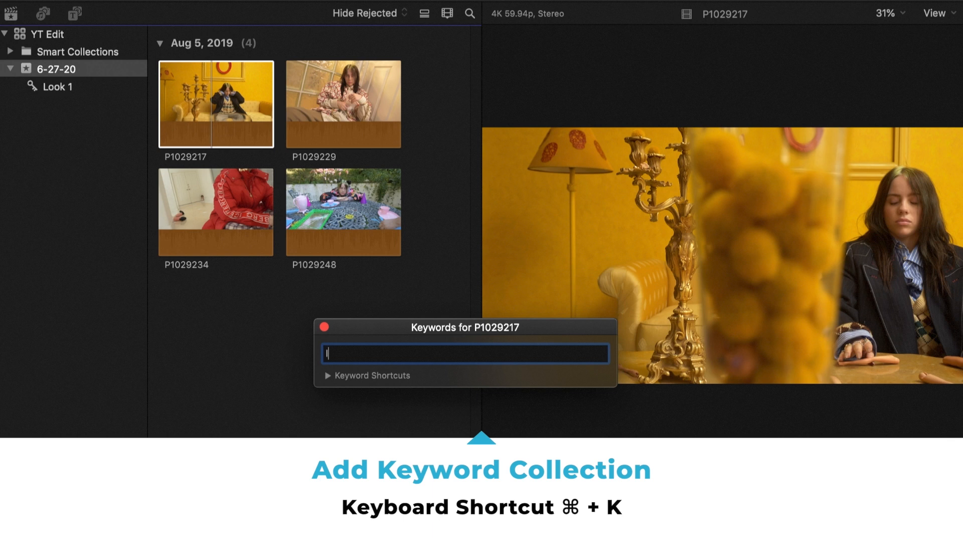
type("Look 1")
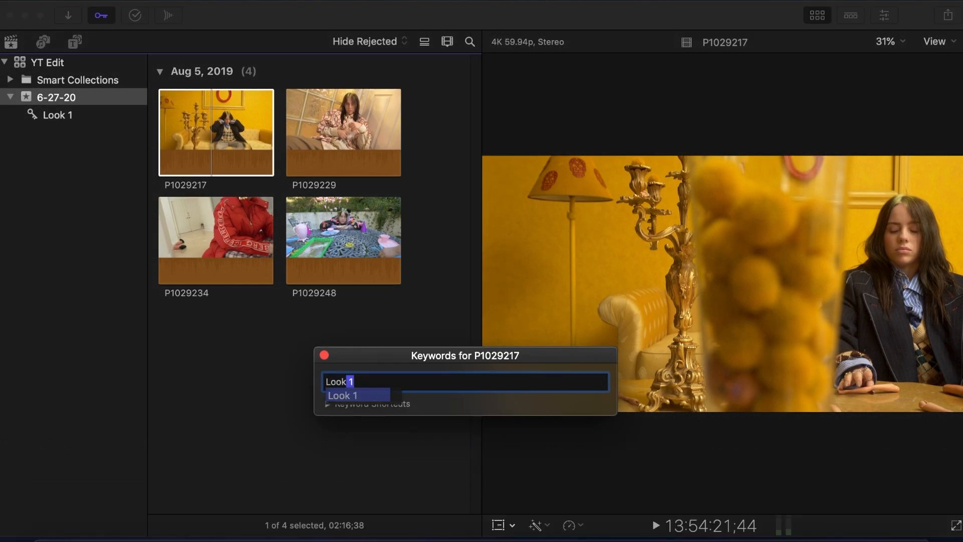
key("Return")
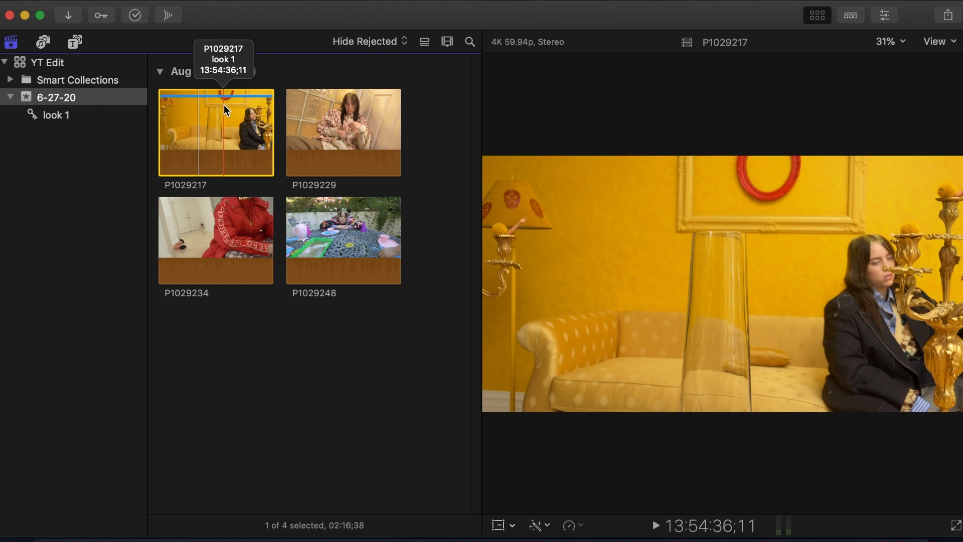
Add the keyword look 2 to clip P1029229
left_click(358, 138)
key("super+k")
type("look 2")
key("Return")
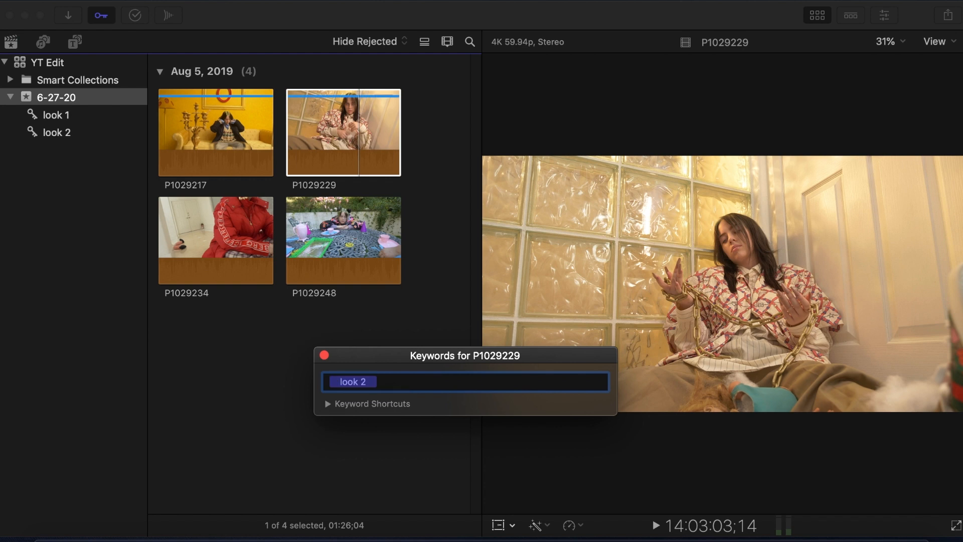
Add the keyword look 3 to clip P1029234 and look 4 to clip P1029248, and close the keyword editor
left_click(216, 240)
type("look 3")
key("Return")
left_click(344, 240)
type("look 4")
key("Return")
key("super+k")
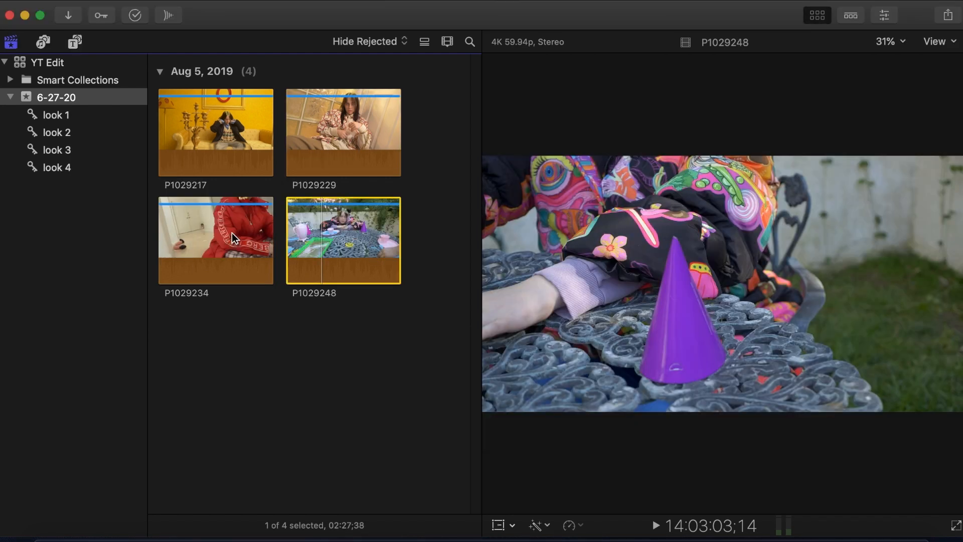
Go through the look 1 to look 4 keyword collections to check the clip in each, ending on look 1
left_click(79, 118)
left_click(78, 132)
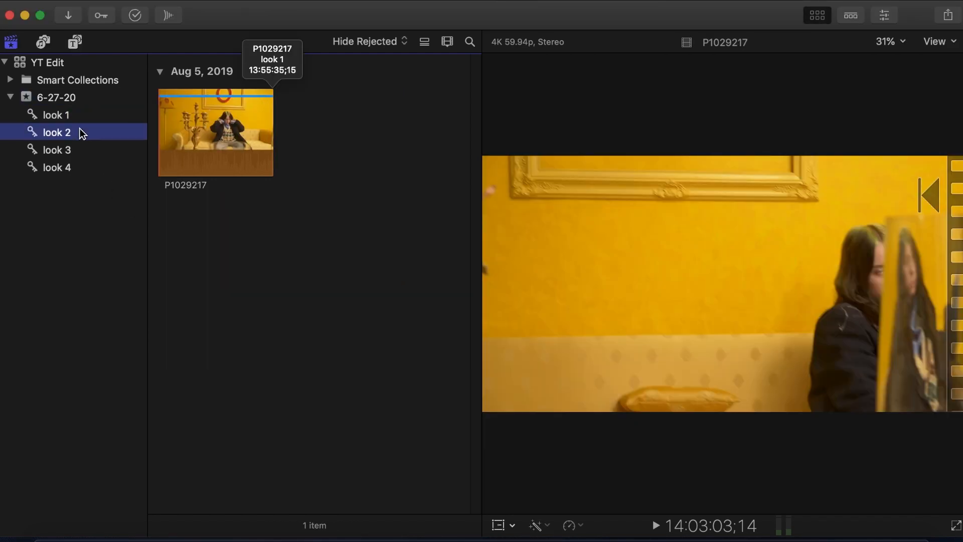
left_click(82, 151)
left_click(80, 168)
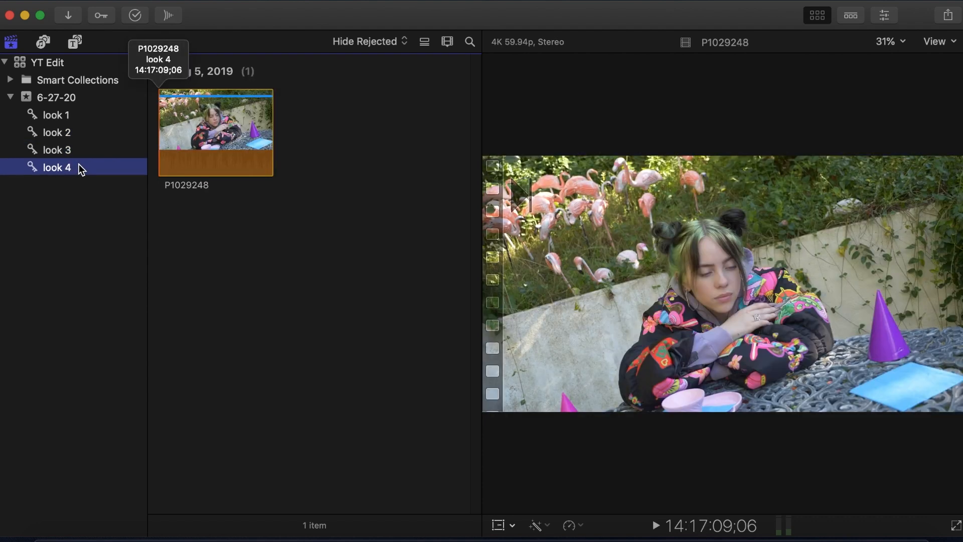
left_click(79, 149)
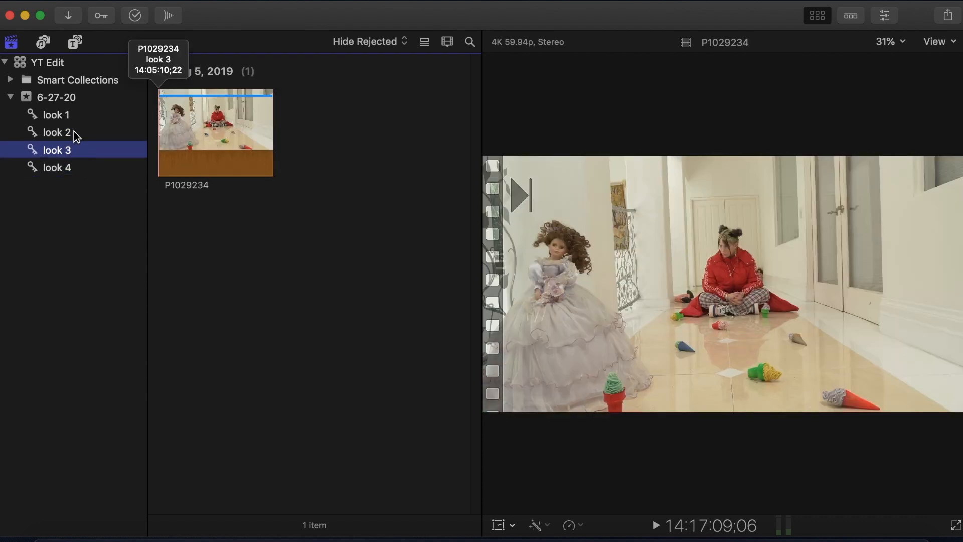
left_click(77, 132)
left_click(75, 121)
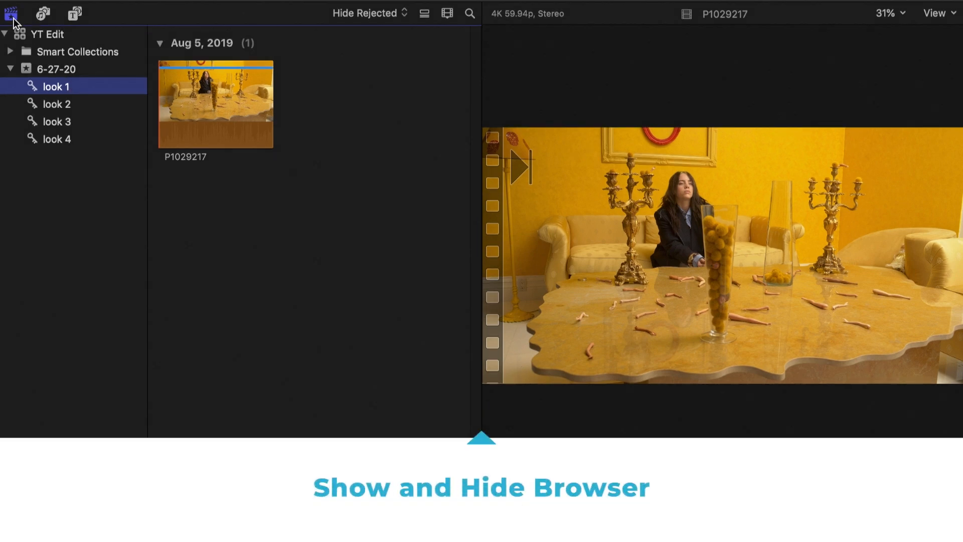
Hide the Libraries sidebar to give the browser more room
left_click(11, 44)
left_click(11, 44)
left_click(11, 44)
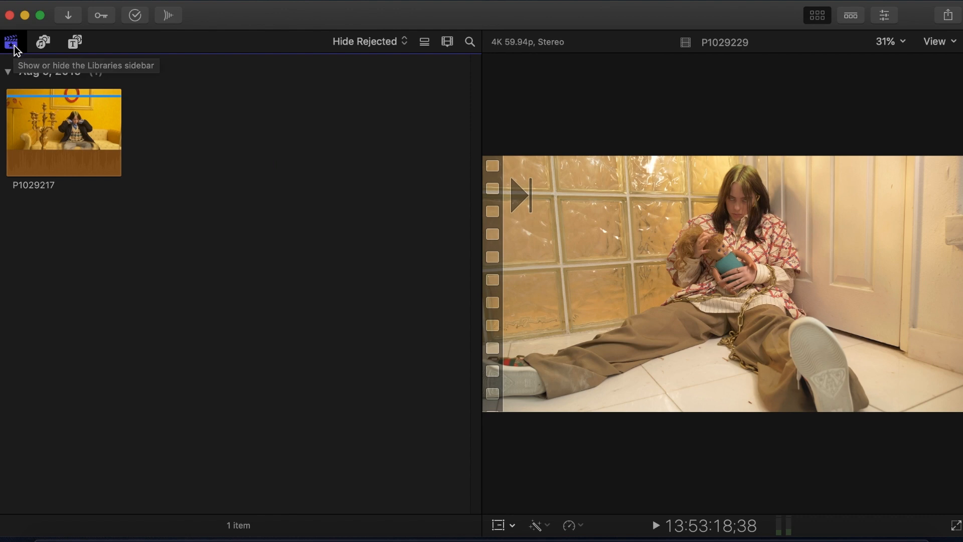
Expand the filmstrip of clip P1029217 to show more frames, play the clip briefly, and dismiss the playback warning
left_click(58, 136)
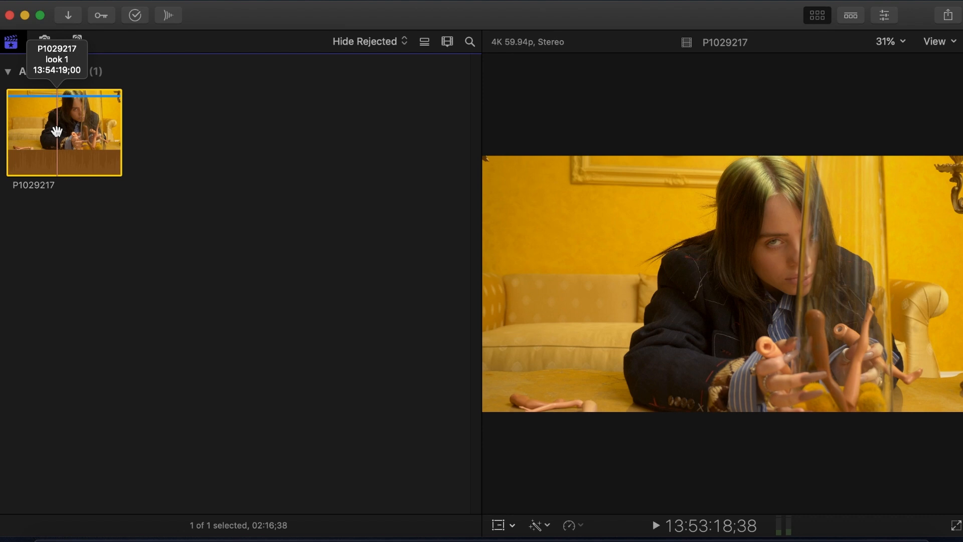
key("super+plus")
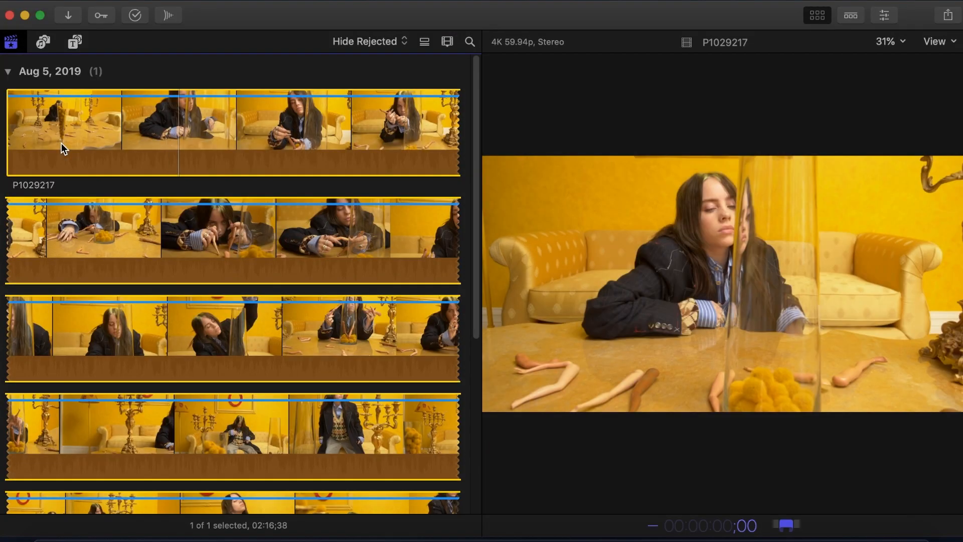
key("space")
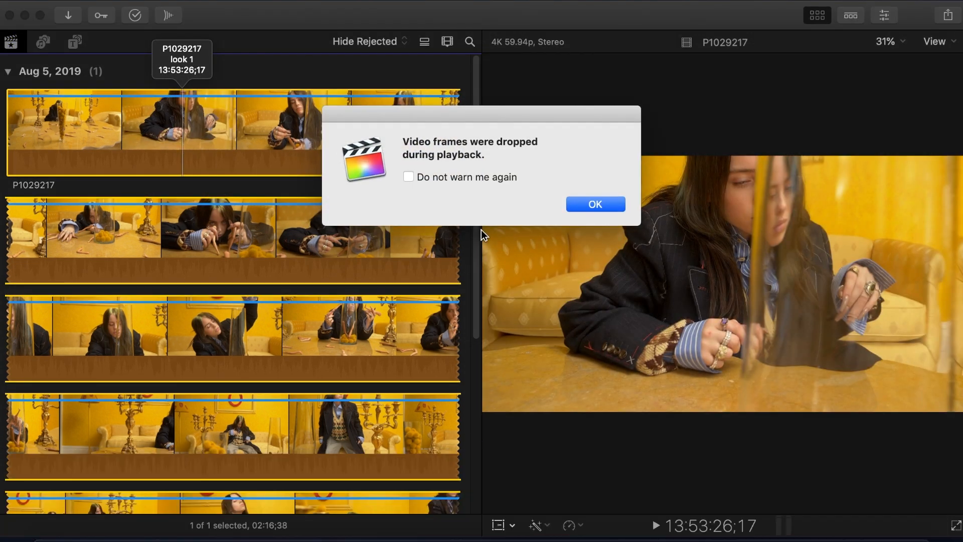
left_click(613, 204)
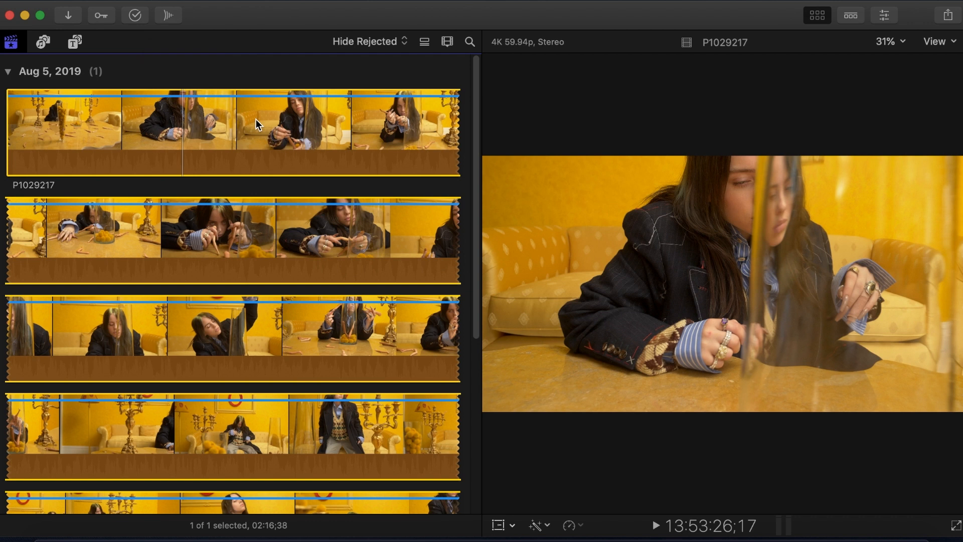
Transcode clip P1029217 to proxy media and expand the transcoding task in the background tasks list
right_click(257, 124)
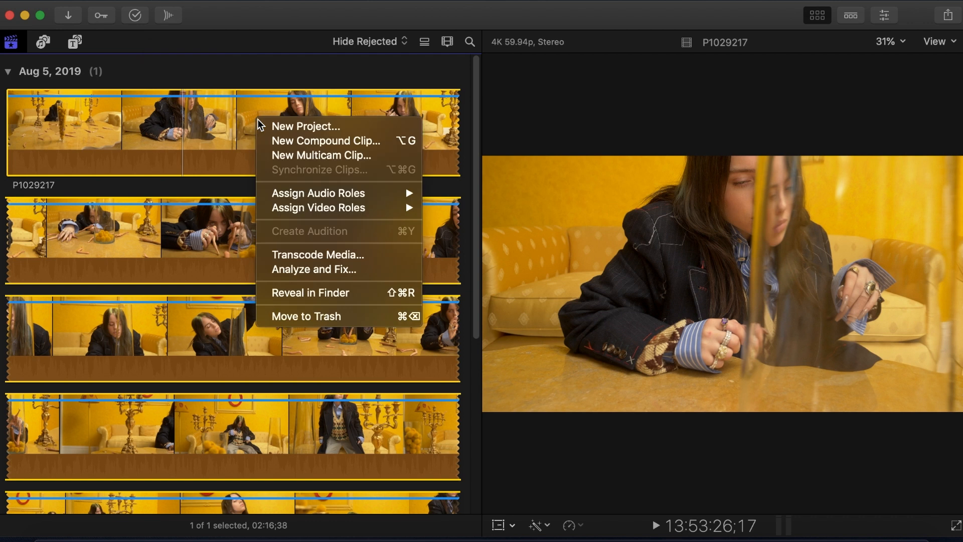
left_click(359, 254)
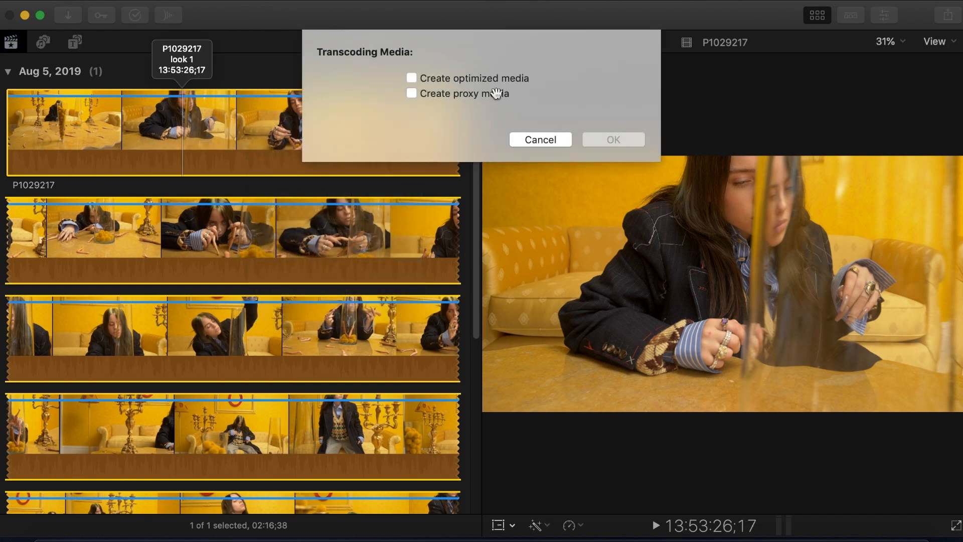
left_click(497, 94)
left_click(604, 139)
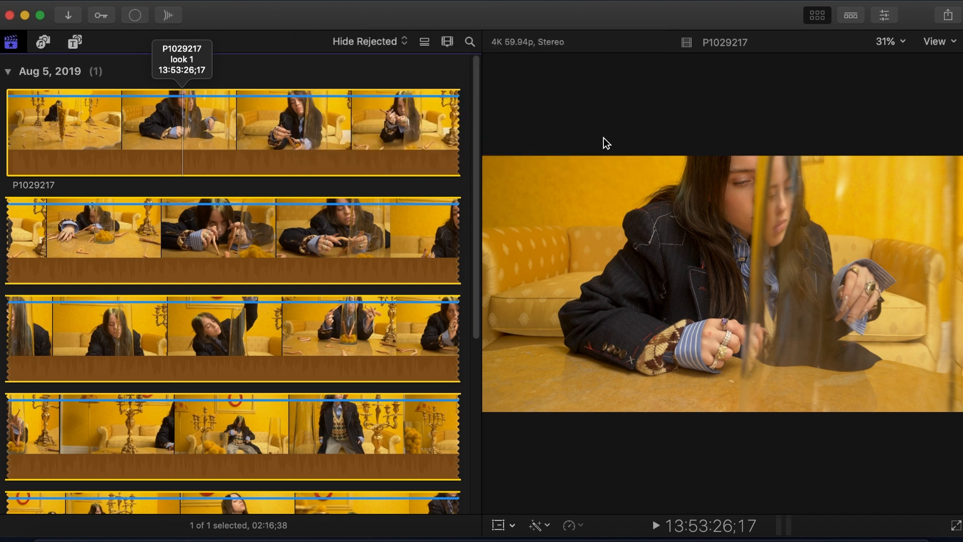
left_click(136, 15)
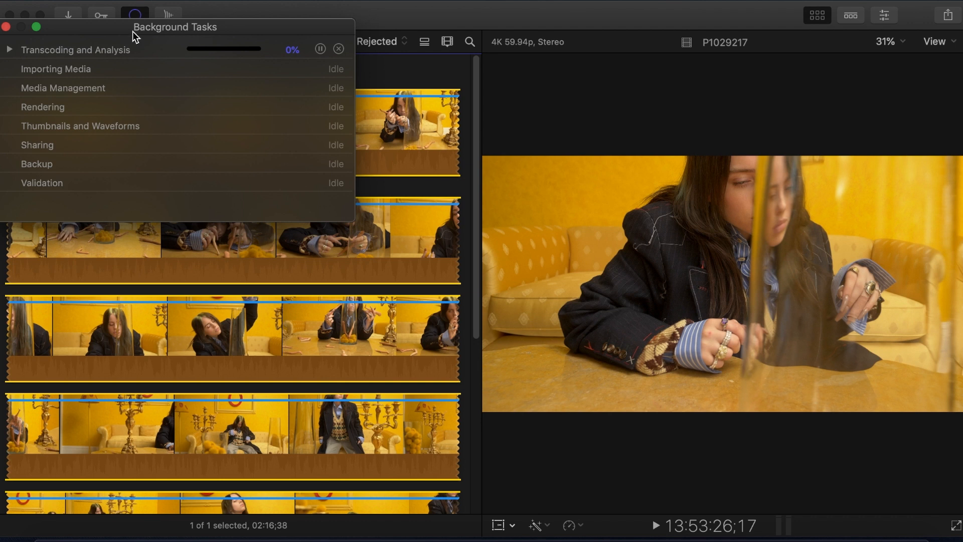
left_click(9, 50)
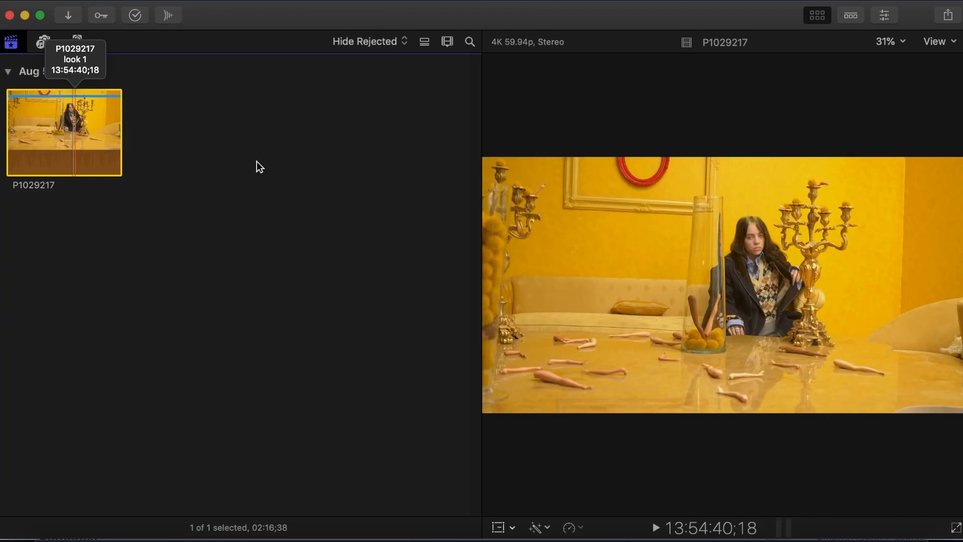
Deselect clip P1029217 and open the viewer's display options
left_click(270, 161)
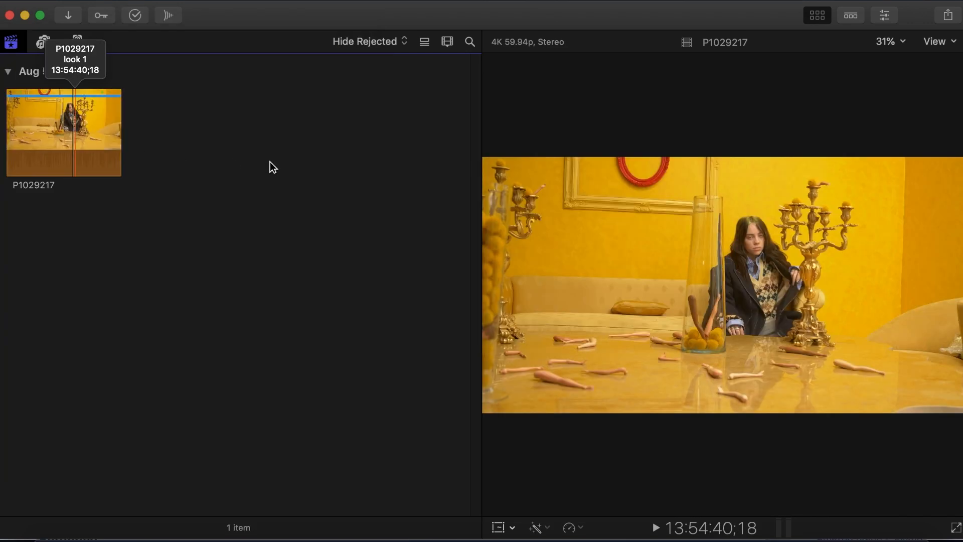
left_click(936, 41)
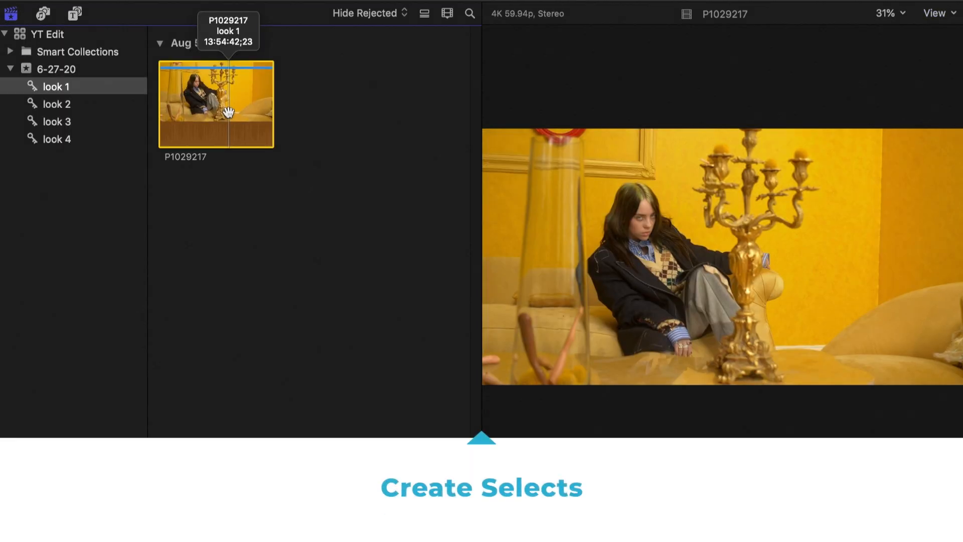
Mark two short ranges of clip P1029217 as favorites: 13:53:30;25 to 13:53:31;50, and about 01;14 long starting near 13:53:35
key("Home")
key("ctrl+p")
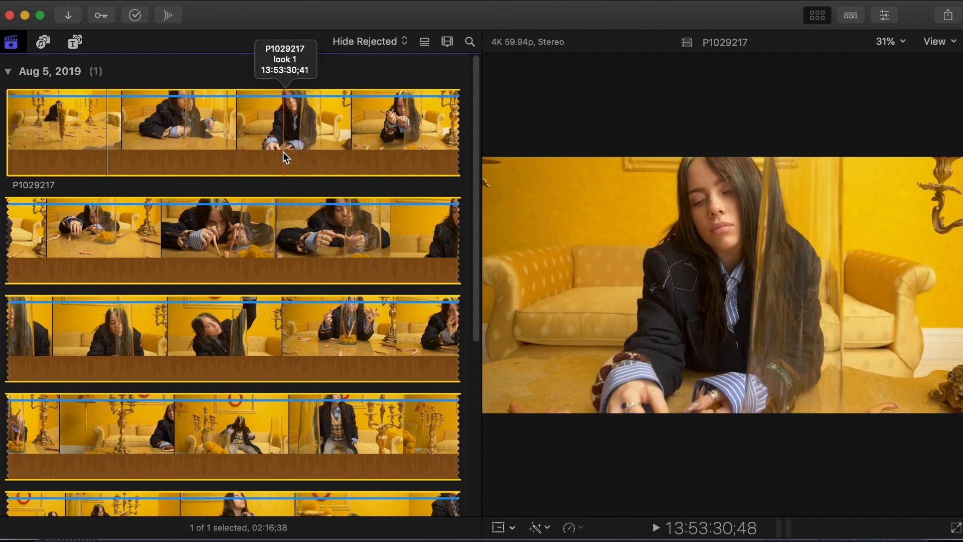
key("i")
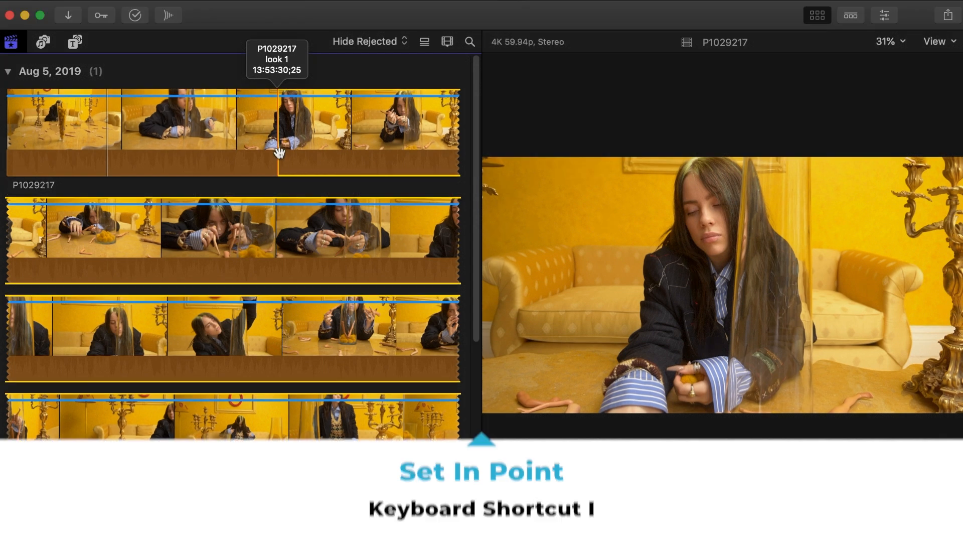
key("o")
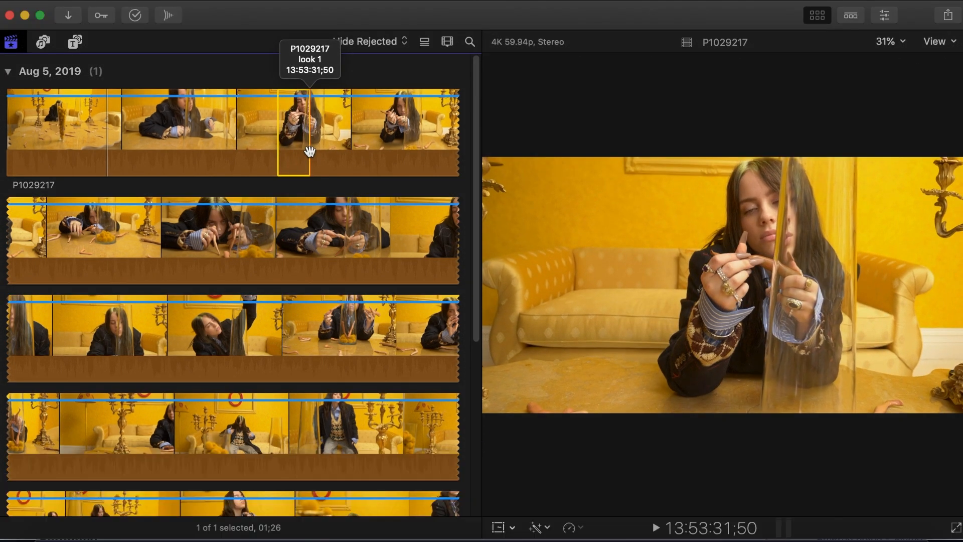
key("f")
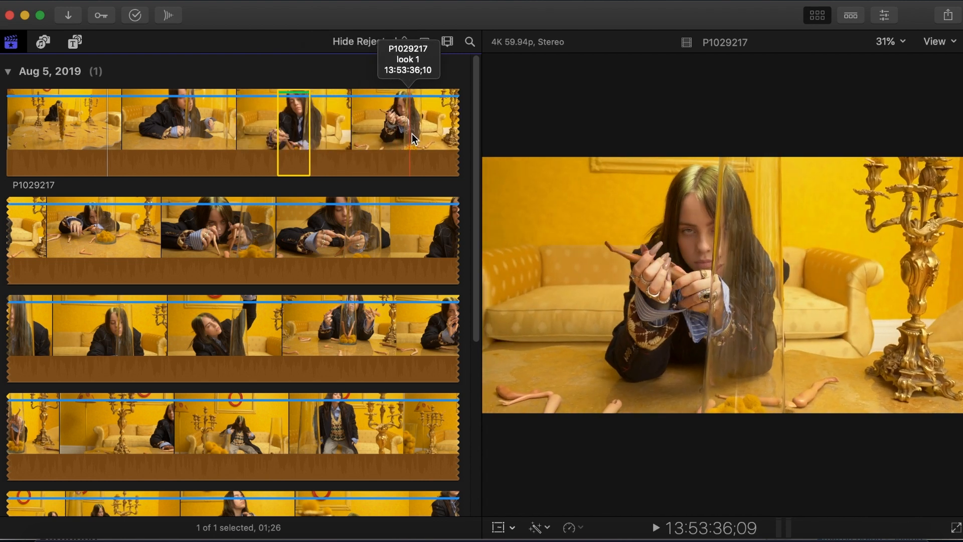
key("i")
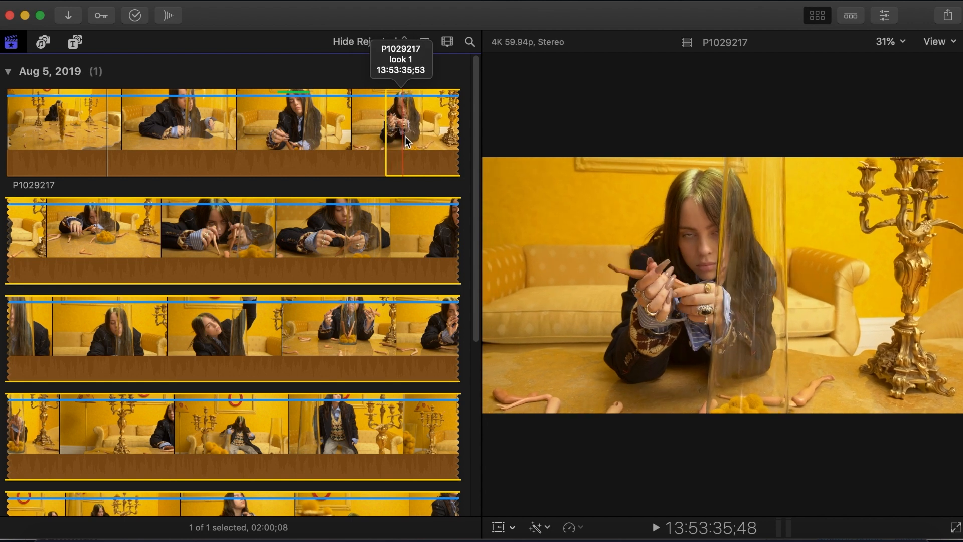
key("o")
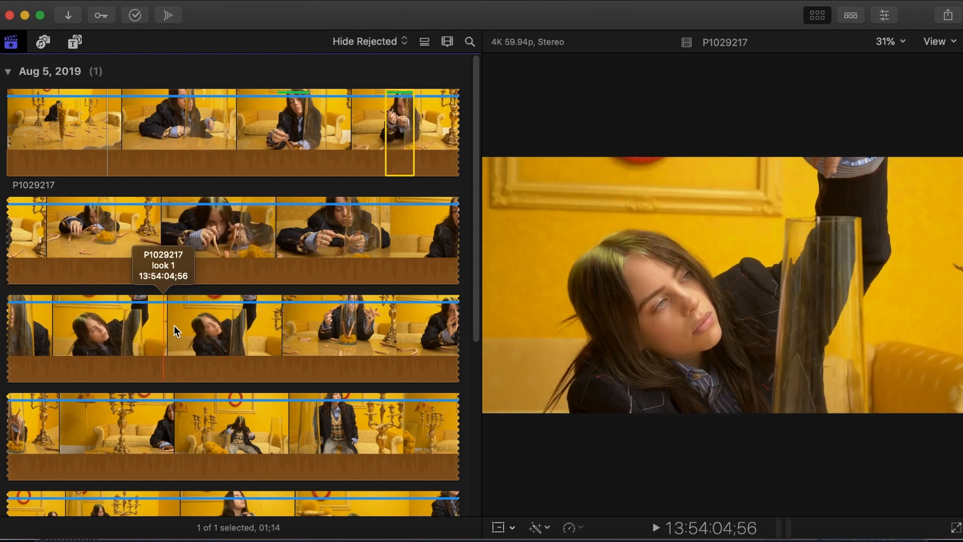
Set the start of a third range near 13:54:07 in clip P1029217 and open the browser's clip filter options
key("i")
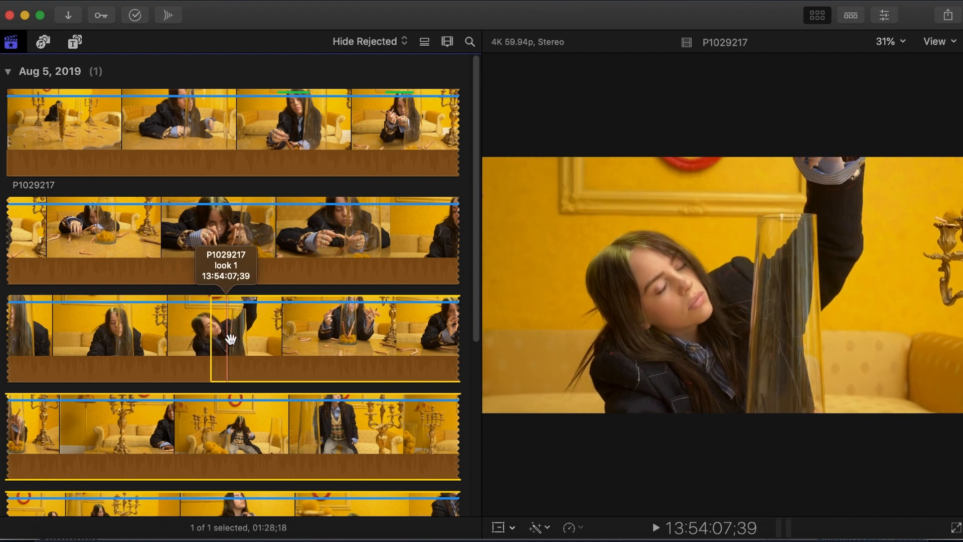
scroll(203, 301, "down", 3)
left_click(386, 41)
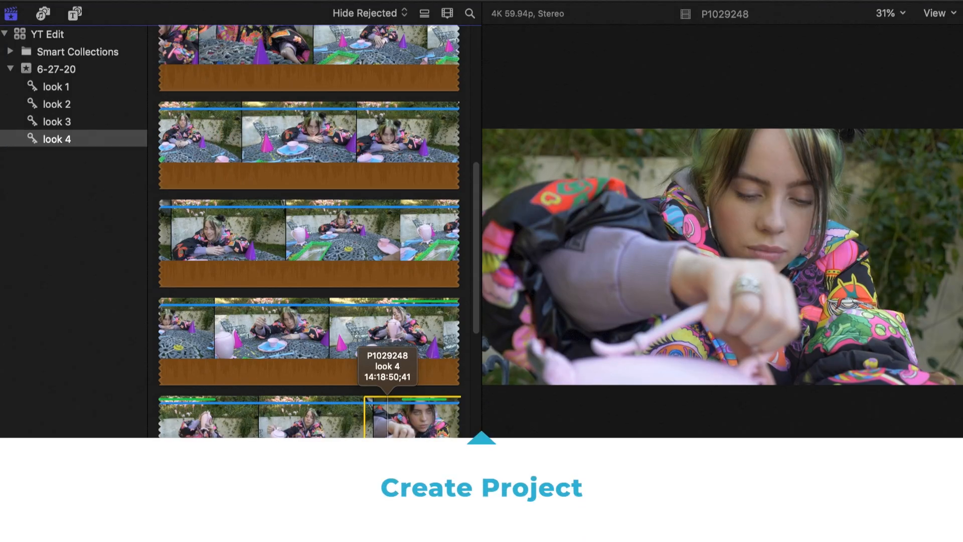
Show the timeline and create a project named YT Edit in event 6-27-20 with custom settings of 1080p HD, 1920x1080, 23.98p
left_click(850, 15)
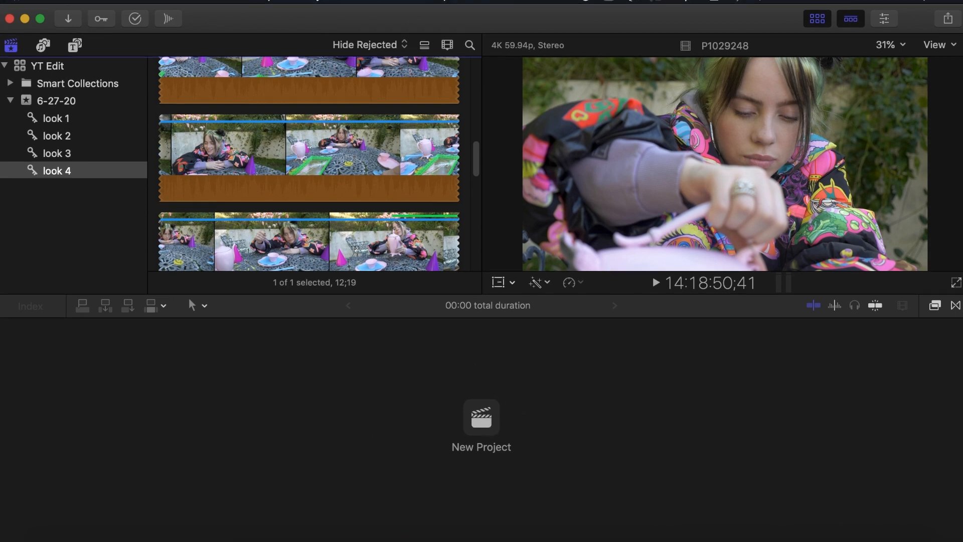
left_click(125, 9)
mouse_move(150, 27)
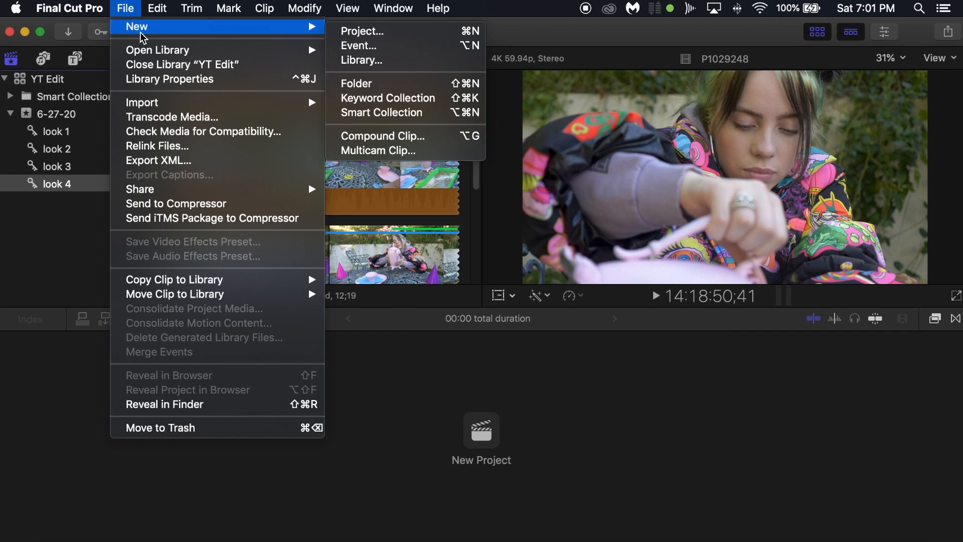
left_click(377, 34)
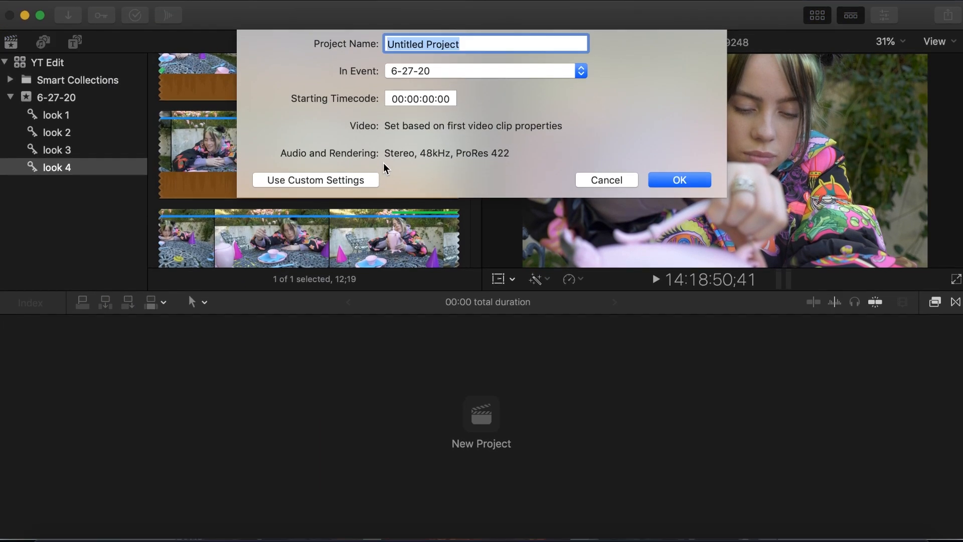
left_click(349, 179)
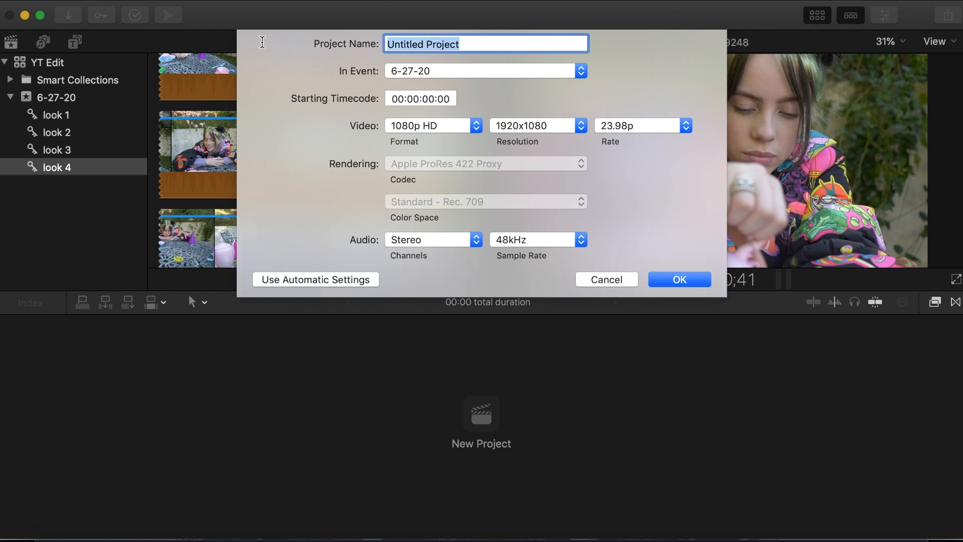
type("YT Edit")
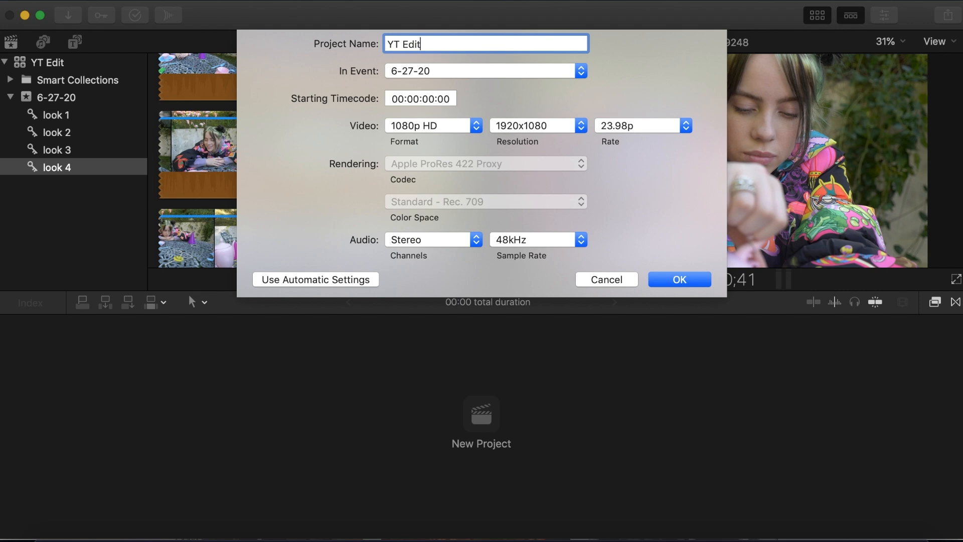
key("Return")
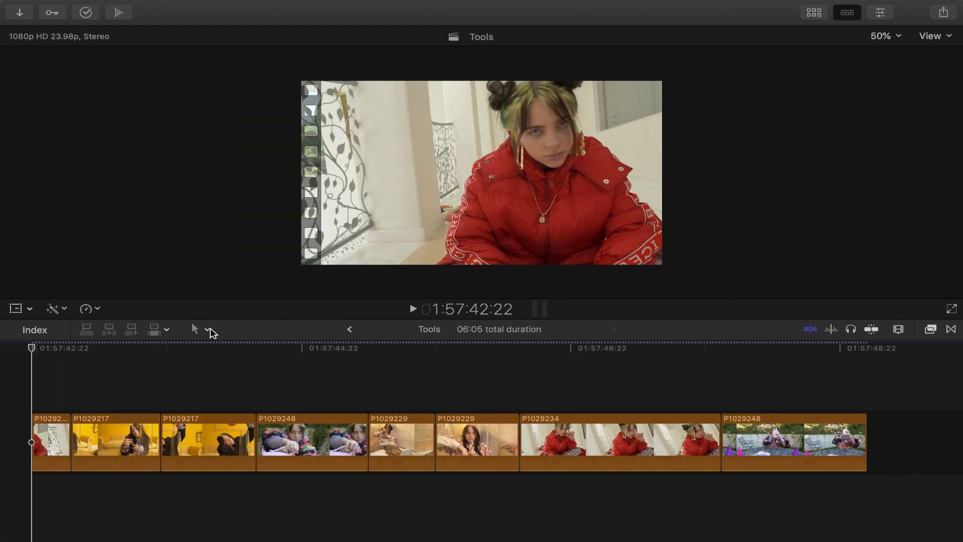
Choose the Trim tool, extend the end of the third timeline clip by about 2 frames, and shorten its start by about as much
left_click(207, 329)
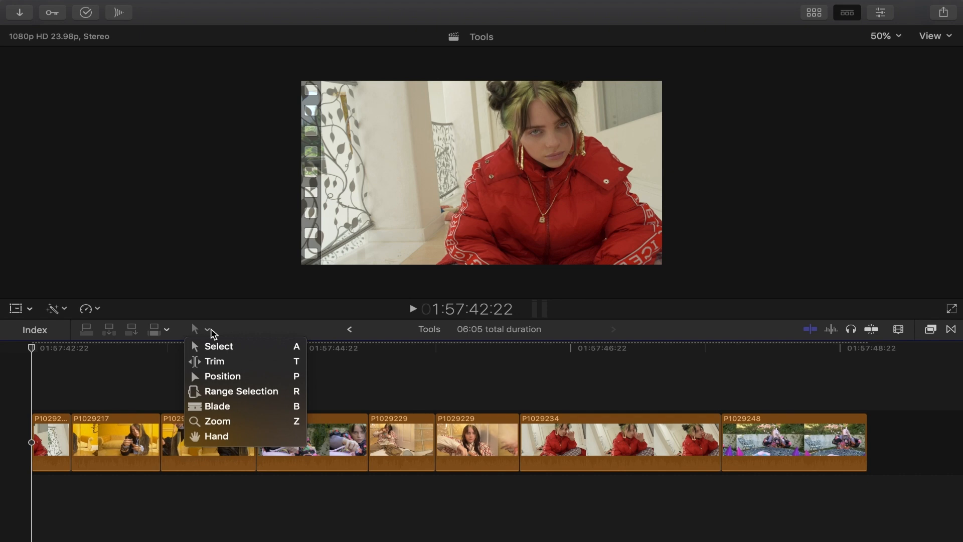
left_click(222, 362)
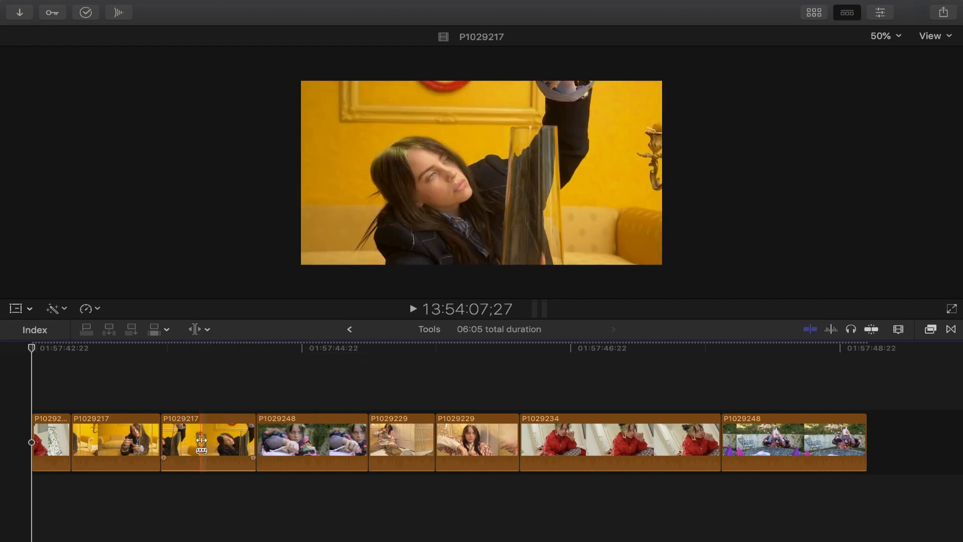
left_click_drag(201, 441, 261, 437)
left_click(249, 437)
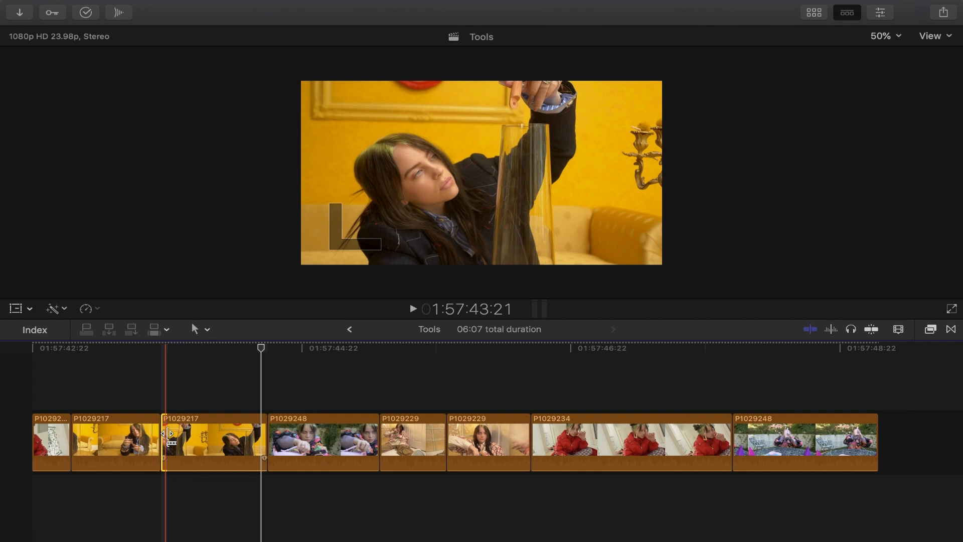
left_click_drag(170, 434, 174, 434)
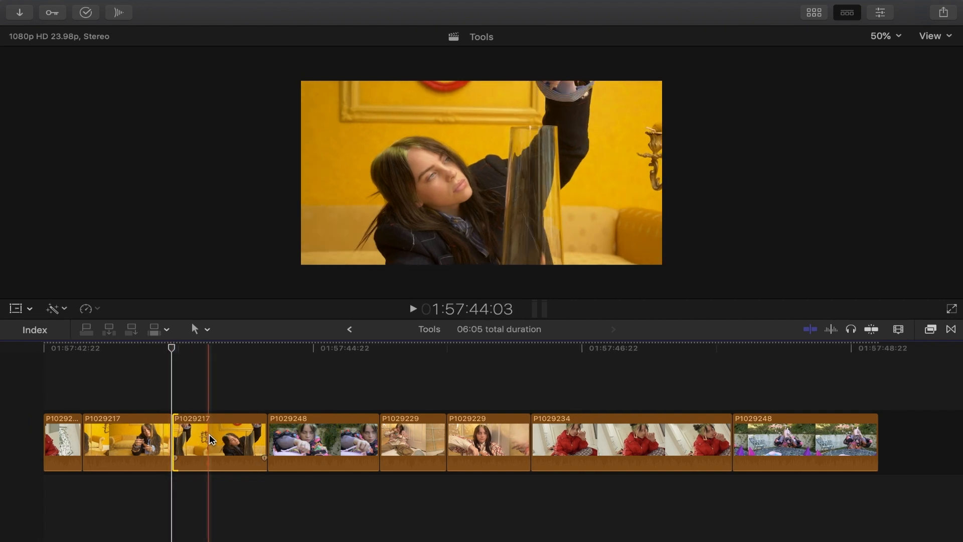
Slip the contents of the third timeline clip slightly with the Trim tool, and select the whole clip with the Select tool
key("t")
mouse_move(209, 440)
left_mouse_down()
mouse_move(222, 440)
mouse_move(200, 440)
left_mouse_up()
key("a")
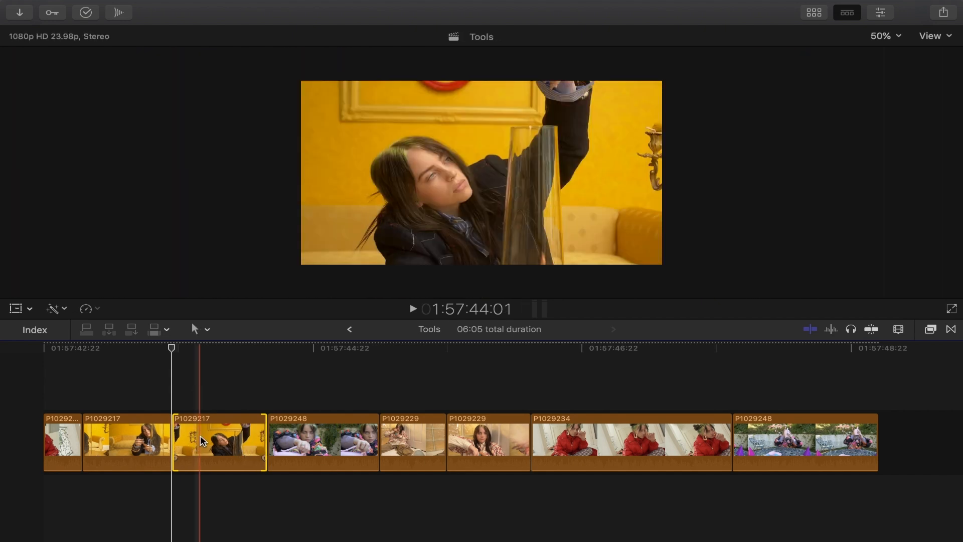
left_click(200, 437)
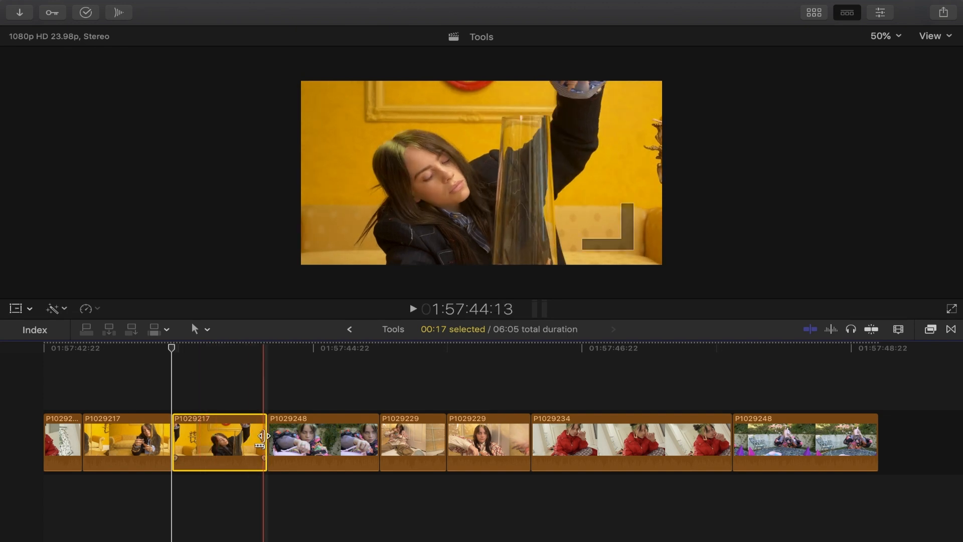
Try the Position tool, then use the Range Selection tool to select about 11 frames inside the third timeline clip
left_click(202, 329)
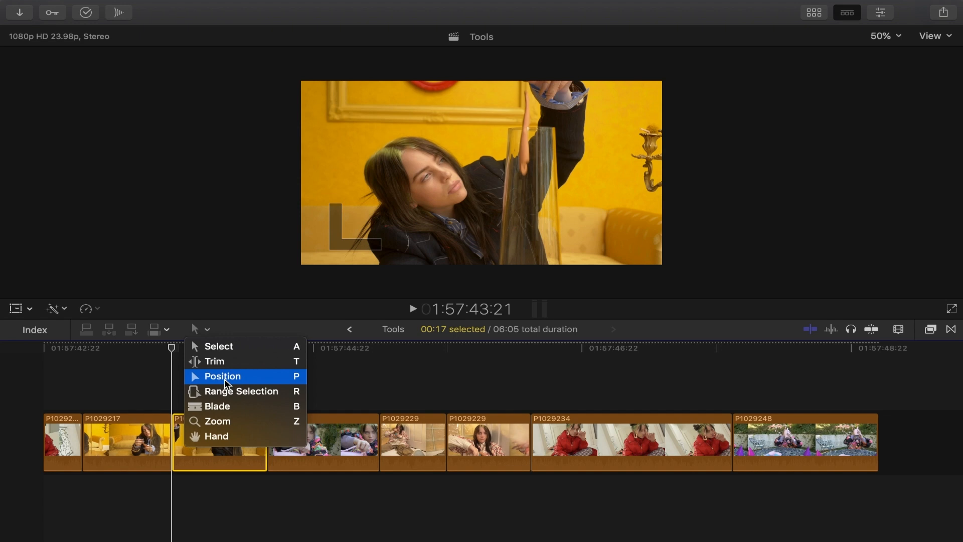
left_click(224, 378)
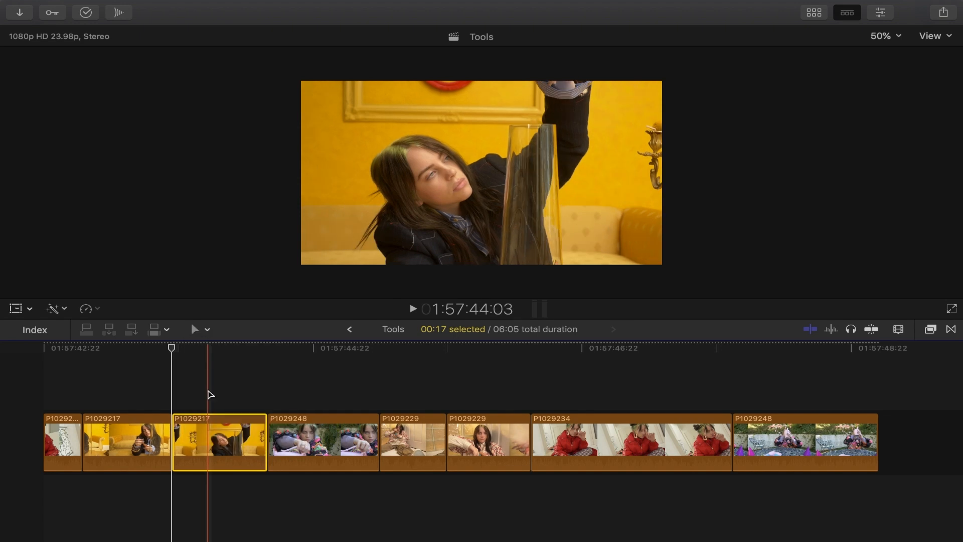
left_click(201, 329)
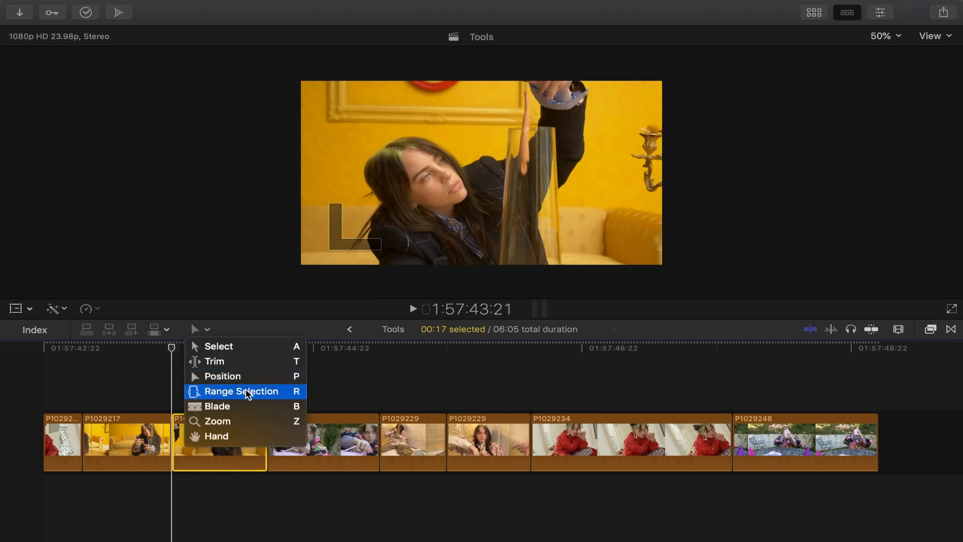
left_click(248, 392)
left_click_drag(190, 444, 254, 446)
Delete the selected range from the third timeline clip and undo the deletion
key("Delete")
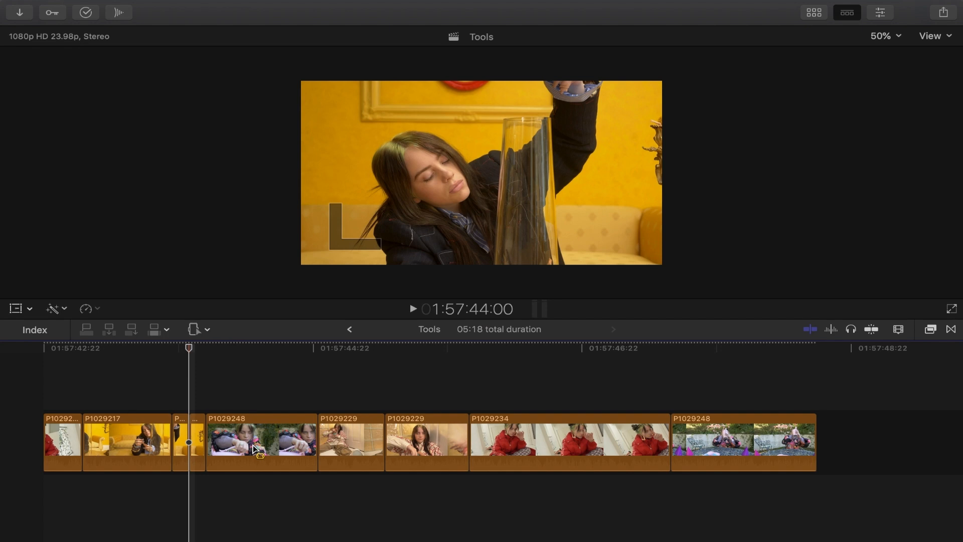
key("super+z")
Show the clip's retime editor, try Fast 2x on the selected range and undo it, and return the playhead to the timeline's start
key("super+r")
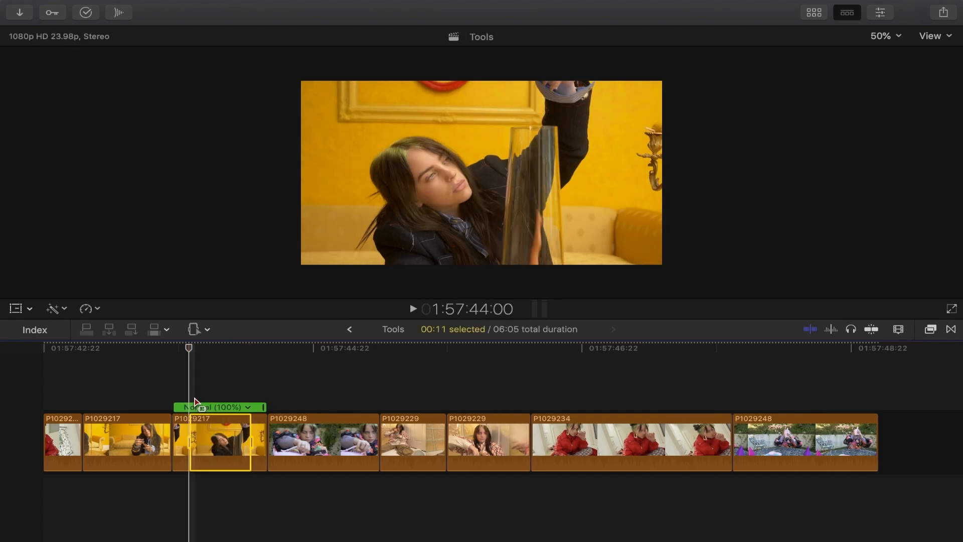
left_click(98, 309)
left_click(257, 333)
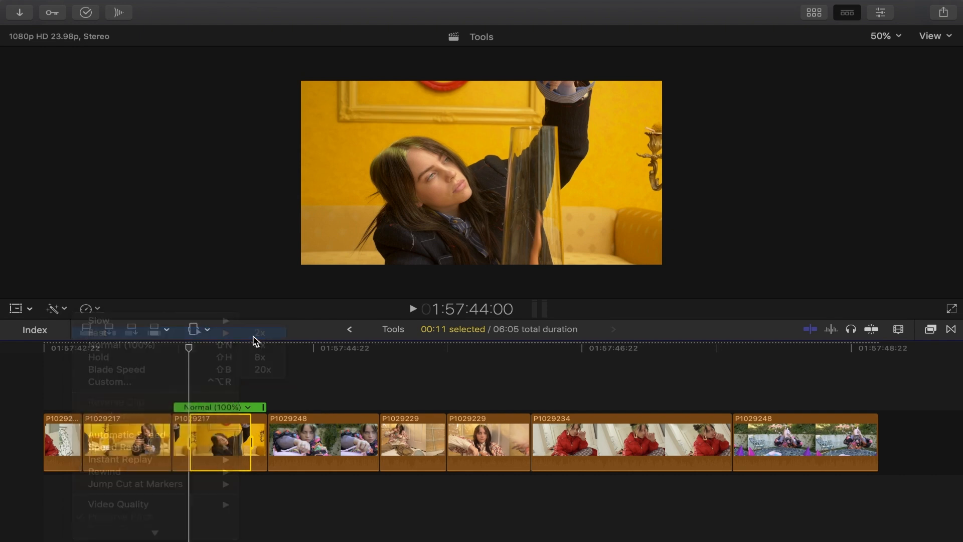
key("super+z")
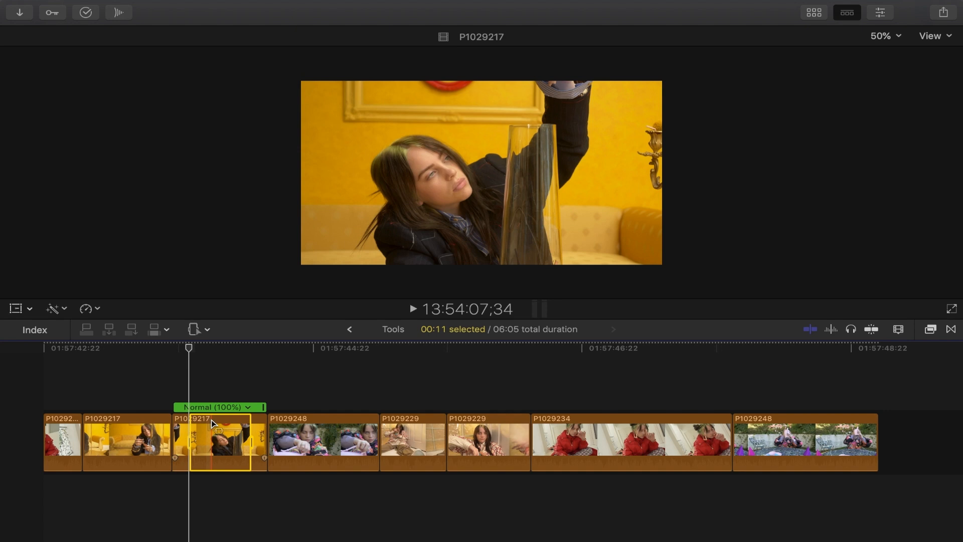
left_click(45, 440)
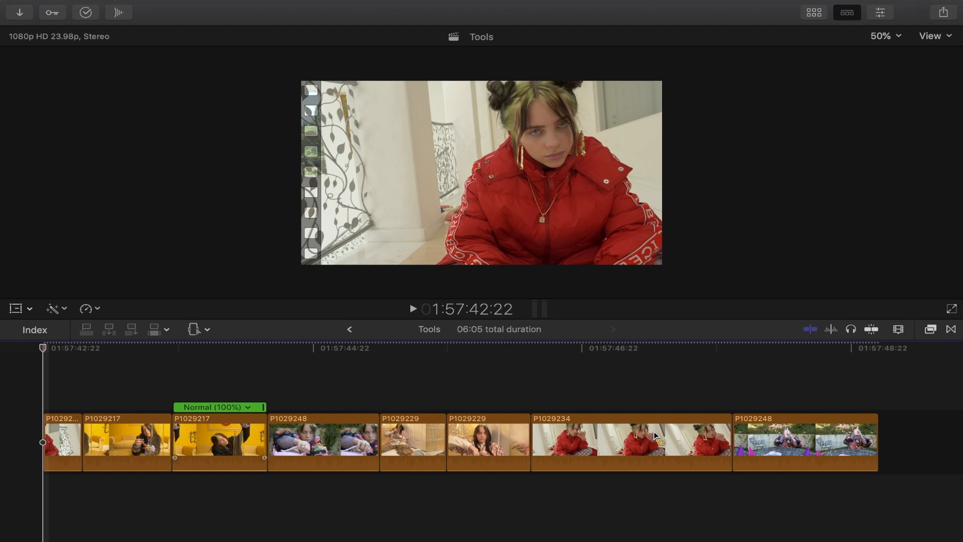
Range-select across all the timeline clips, and shorten the selection so it ends partway through the sixth clip
left_click_drag(876, 445, 3, 469)
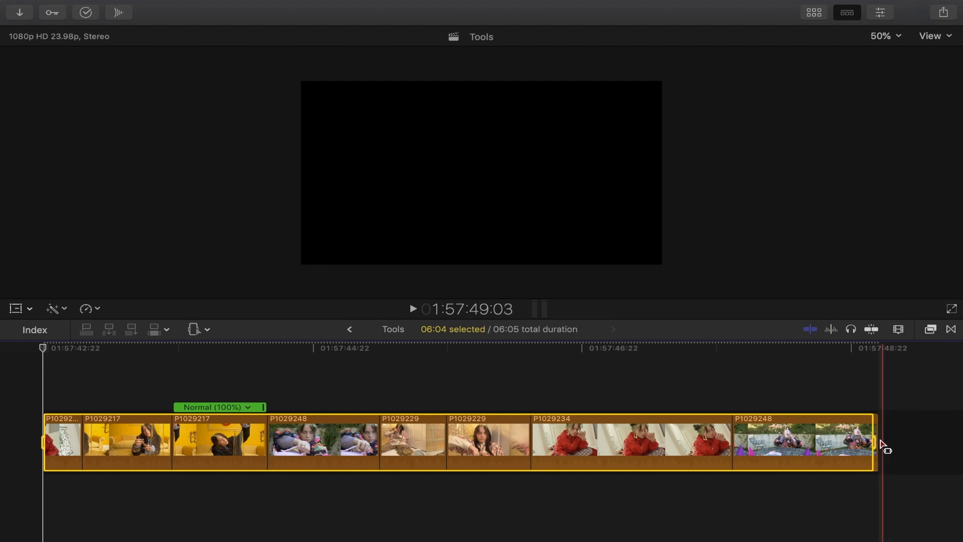
left_click_drag(874, 441, 883, 442)
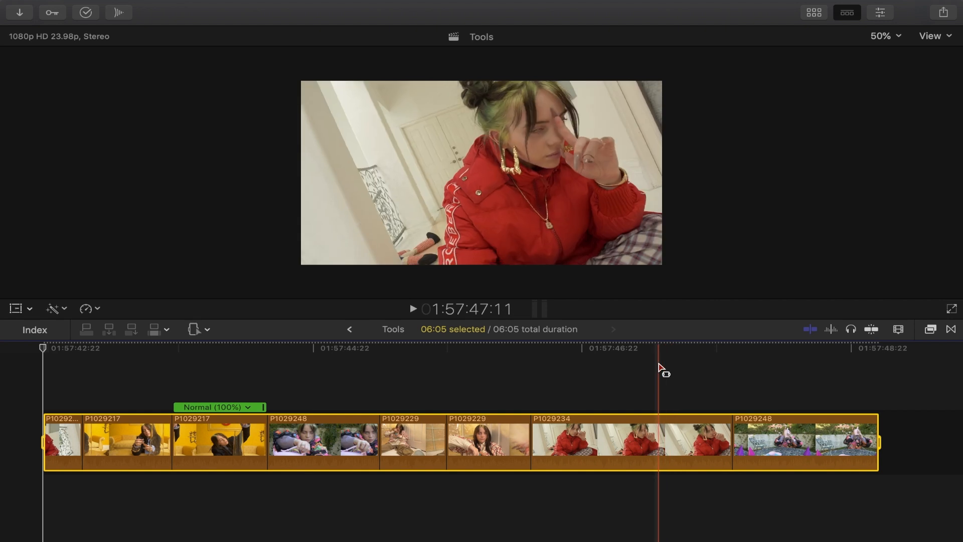
left_click_drag(876, 440, 488, 446)
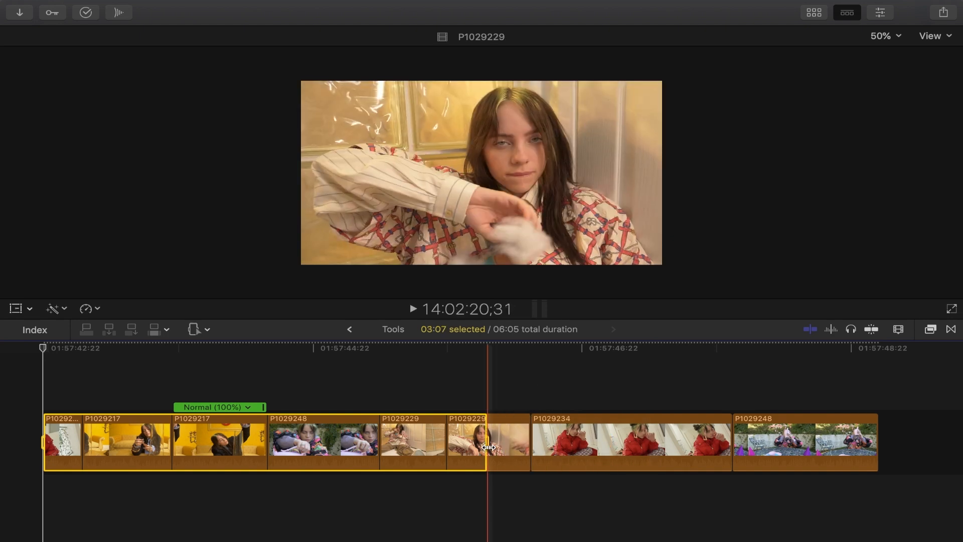
Switch to the Select tool and select the whole P1029234 and second P1029229 timeline clips individually
left_click(584, 437)
key("a")
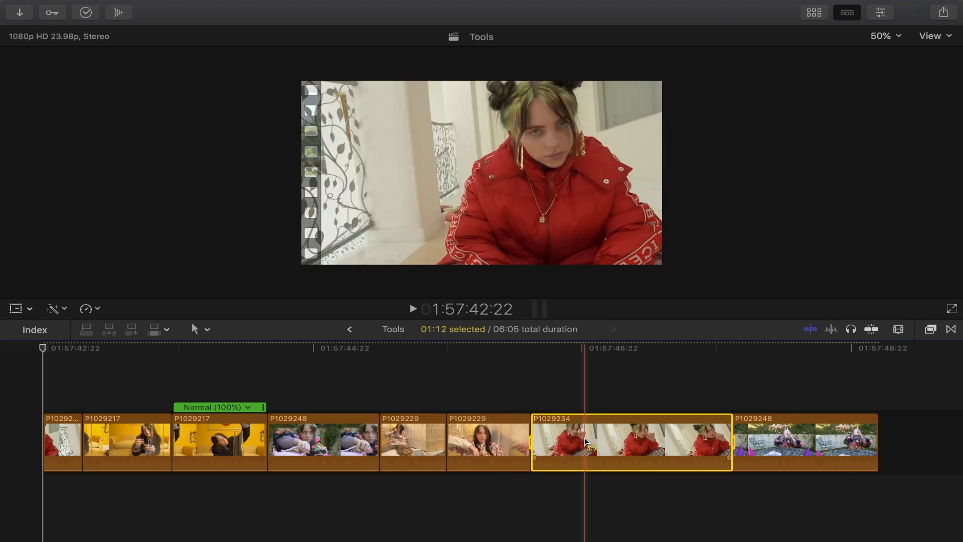
left_click(505, 435)
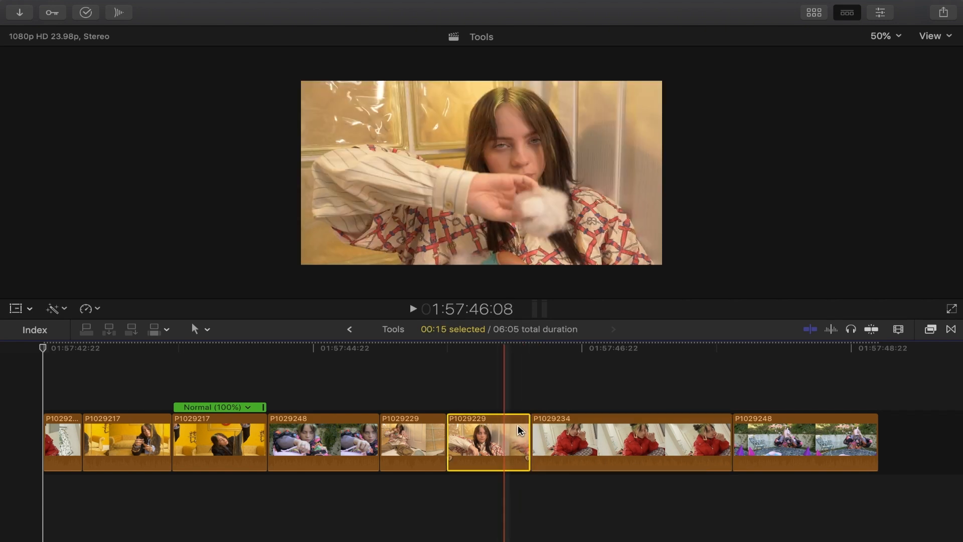
left_click(580, 431)
Lift the P1029234 clip above the primary storyline, try a range selection on the clips below, and undo the move
left_click_drag(573, 422, 265, 371)
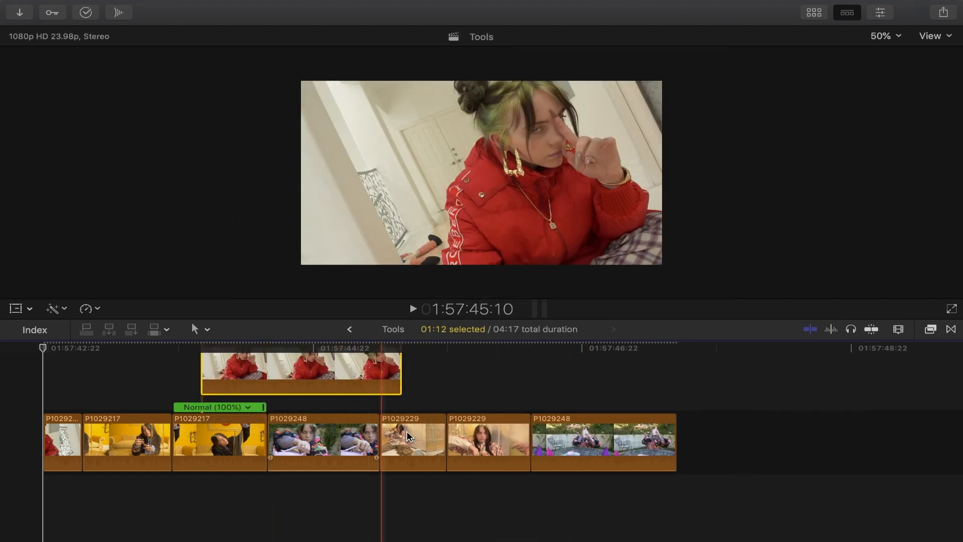
key("r")
left_click_drag(491, 432, 44, 436)
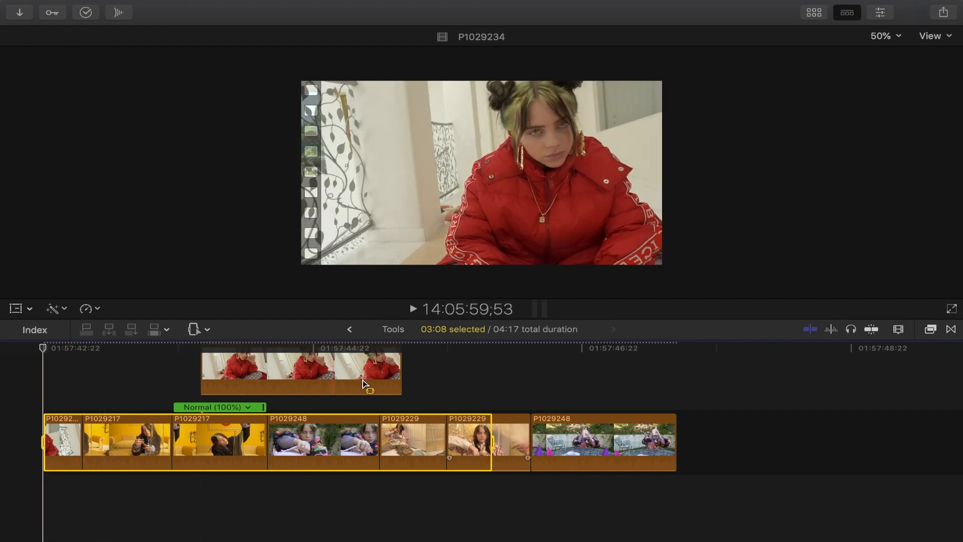
key("super+z")
Blade out and delete a short middle section of the fourth timeline clip, and try splitting the whole clip at the playhead
left_click(197, 329)
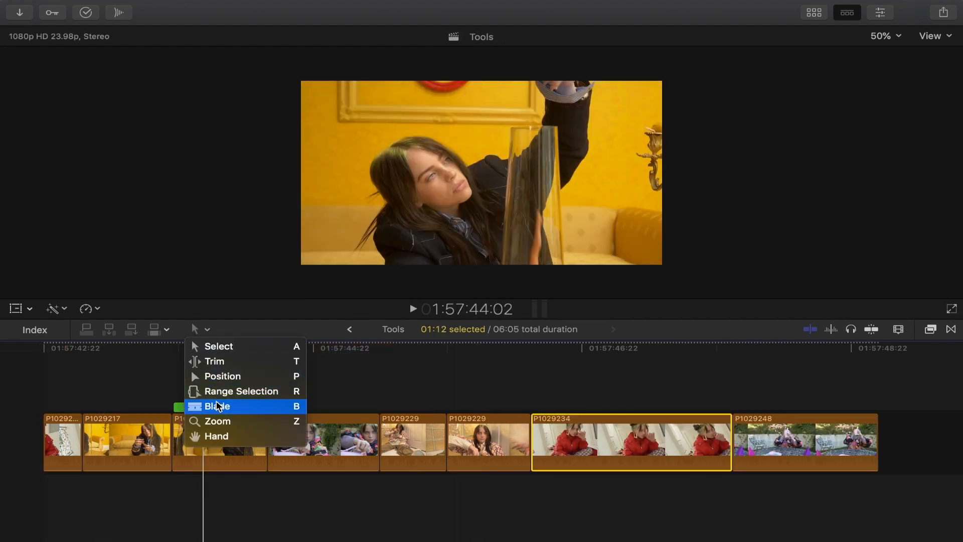
left_click(218, 407)
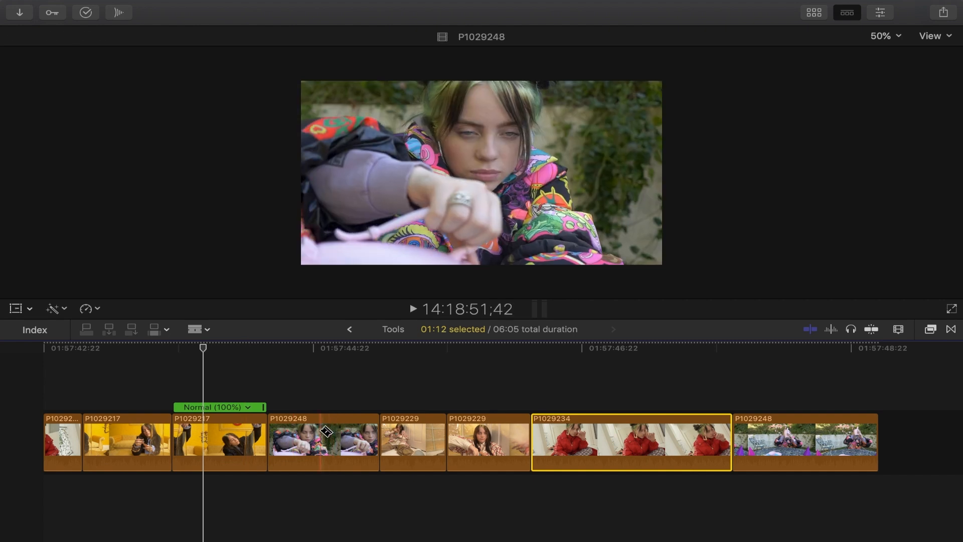
left_click(318, 433)
left_click(340, 432)
key("a")
left_click(330, 434)
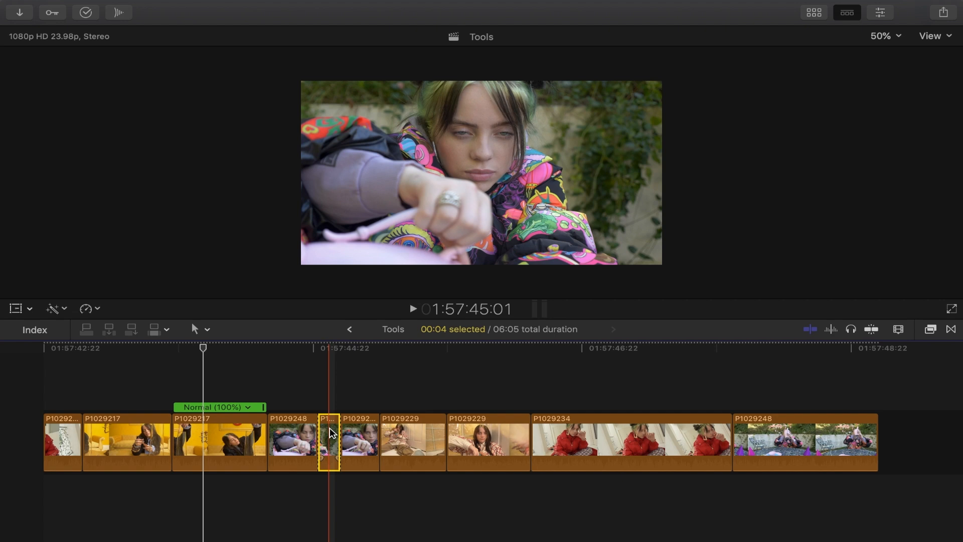
key("Delete")
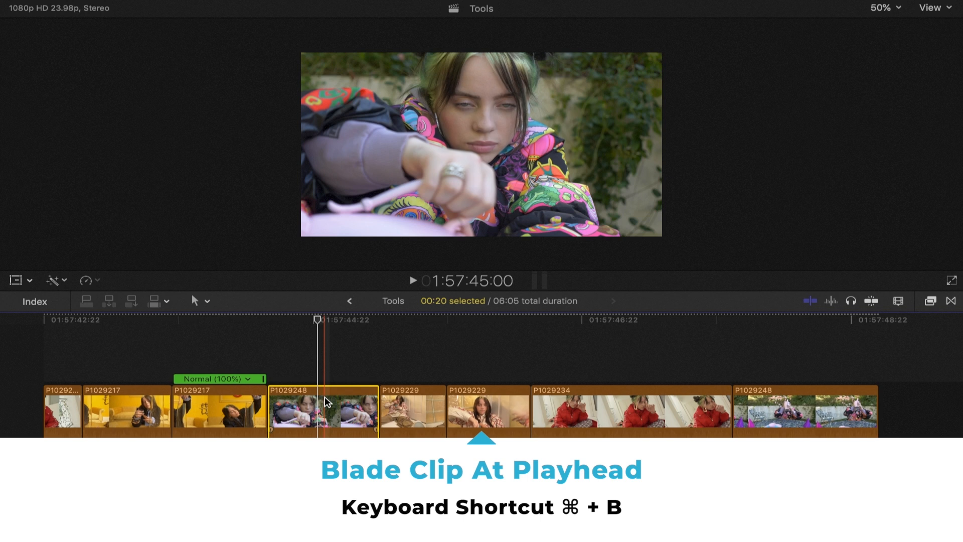
key("super+b")
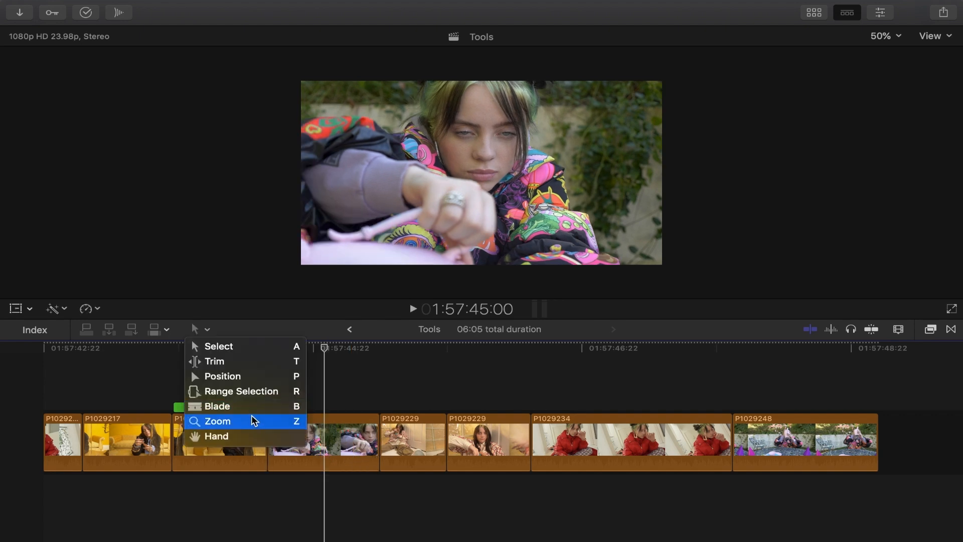
Zoom in on the timeline with the Zoom tool, zoom out beyond the full sequence, and return to the Select tool
left_click(253, 419)
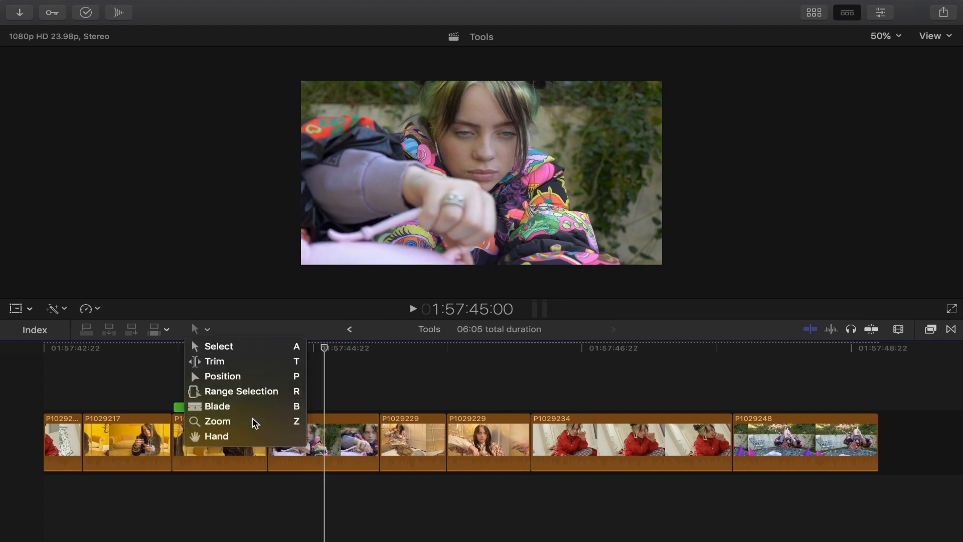
left_click(581, 397)
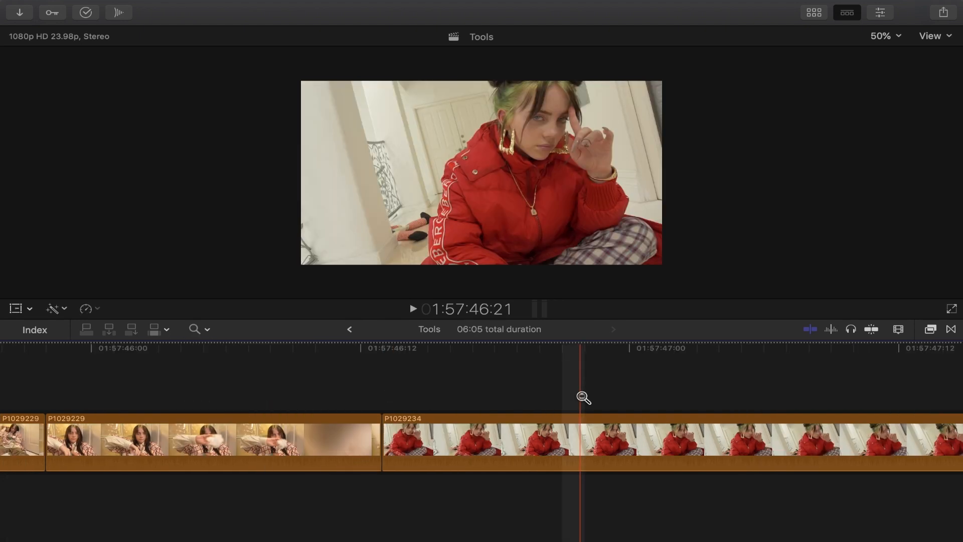
left_click(582, 396, "alt")
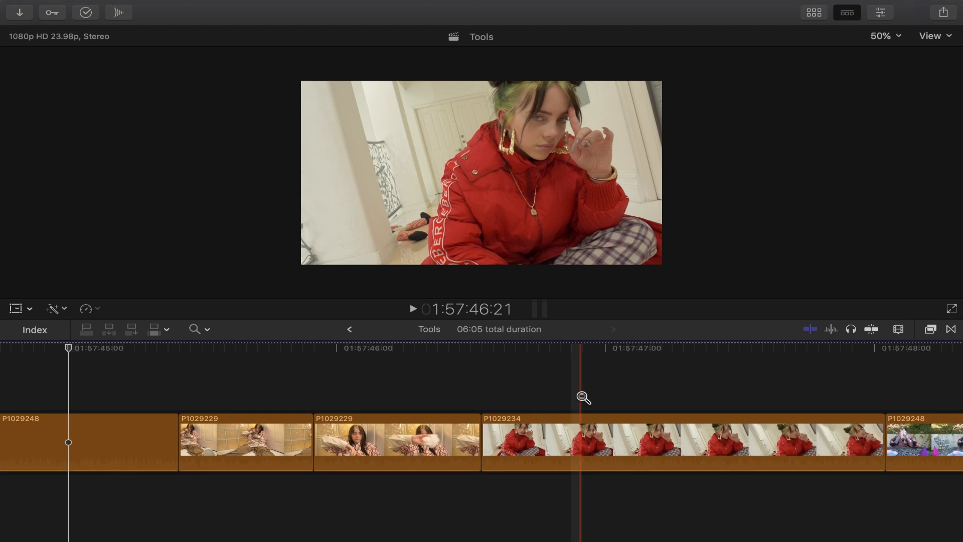
left_click(581, 396, "alt")
left_click(581, 396, "alt")
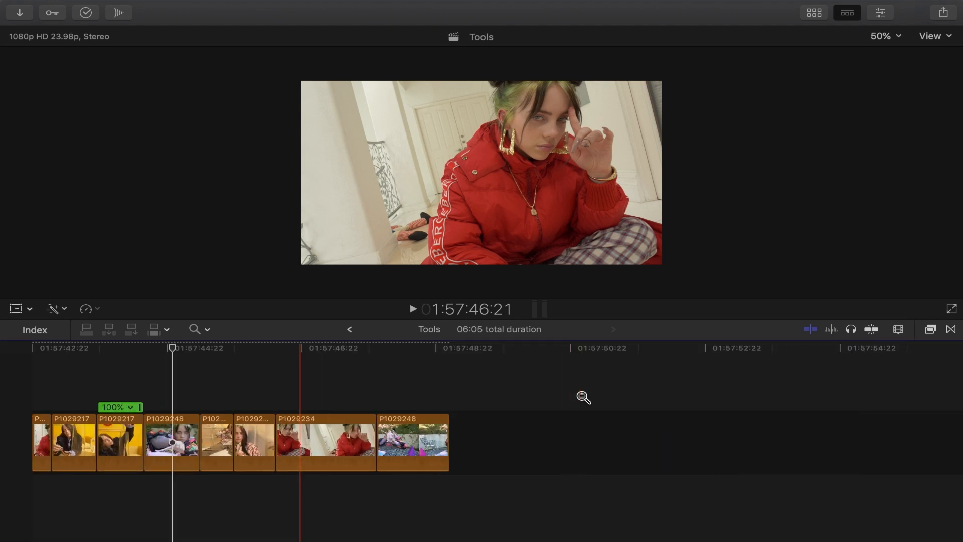
key("a")
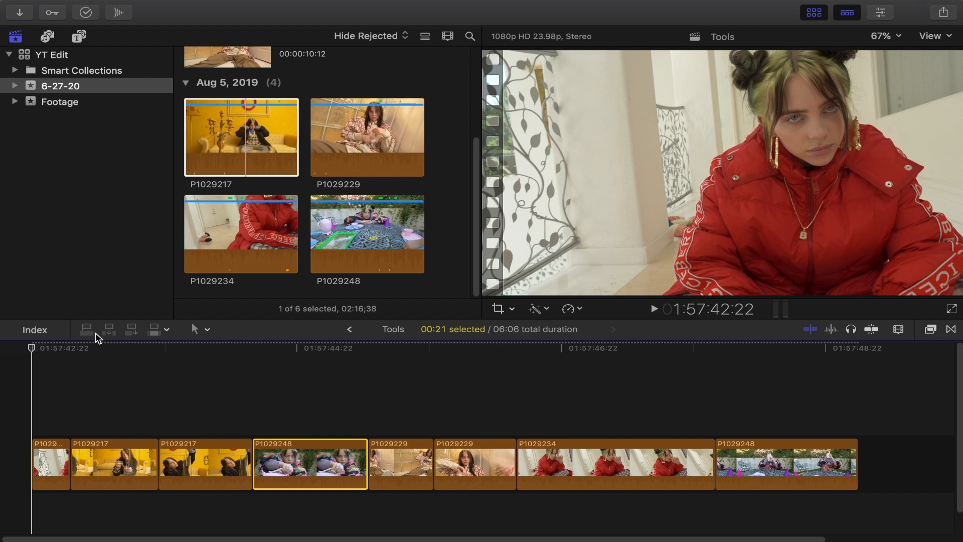
Filter the browser to Favorites and select the second P1029217 favorite
left_click(370, 38)
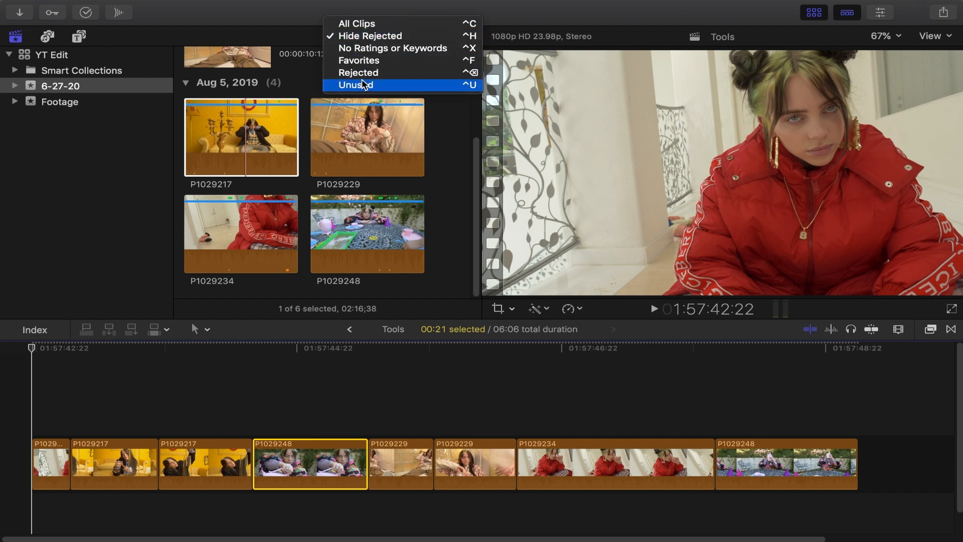
left_click(357, 59)
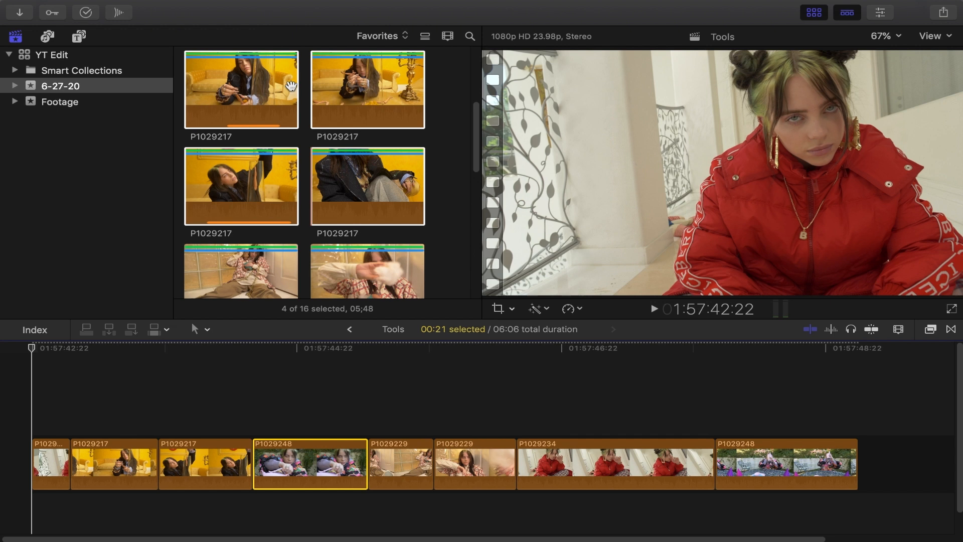
left_click(355, 96)
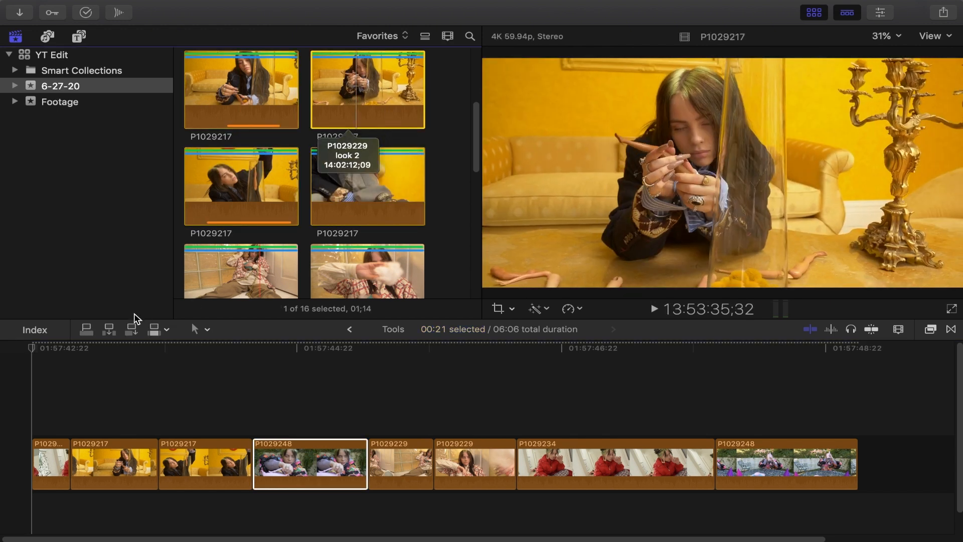
Connect the selected favorite above the storyline at the timeline's start, and insert it into the storyline at the playhead
left_click(87, 331)
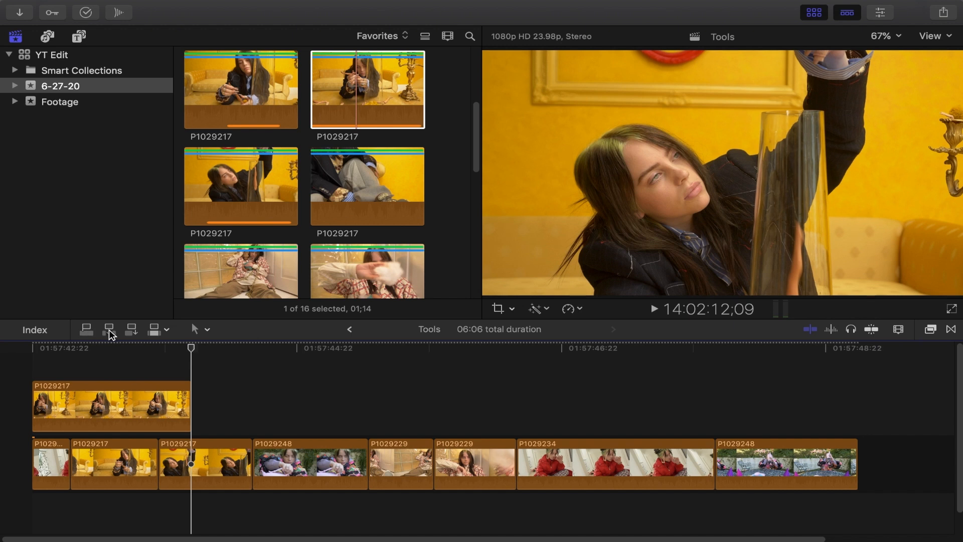
left_click(109, 331)
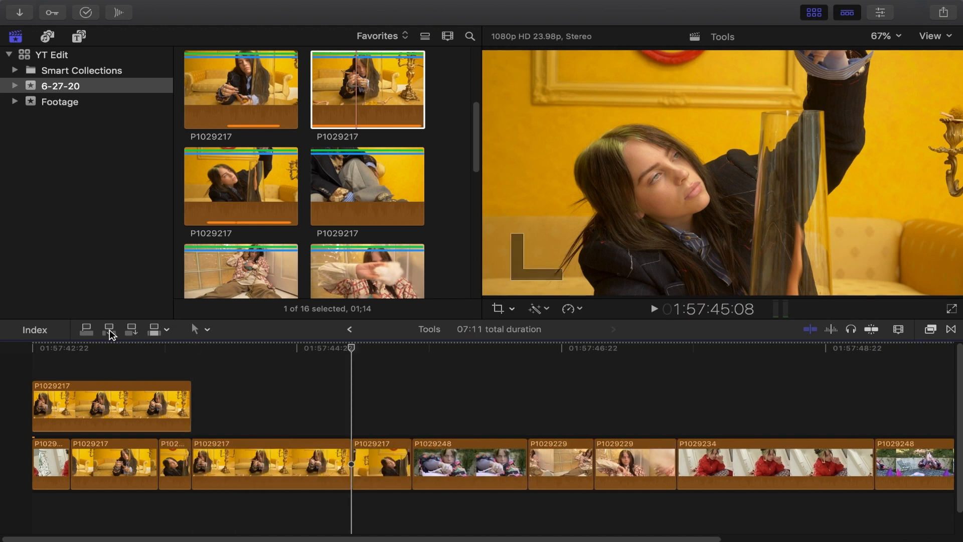
Append the selected favorite to the end of the storyline, and try overwriting with it near the timeline's start
key("End")
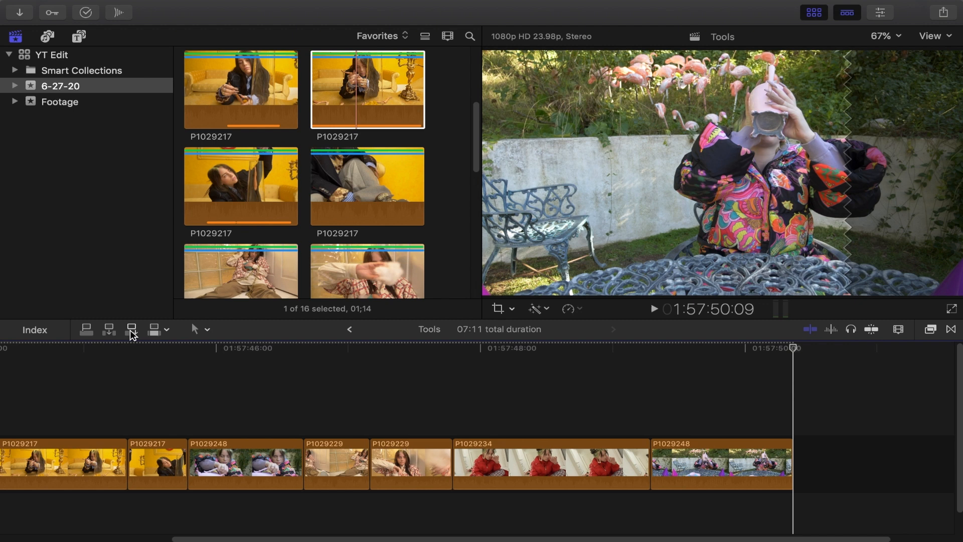
left_click(132, 330)
key("shift+z")
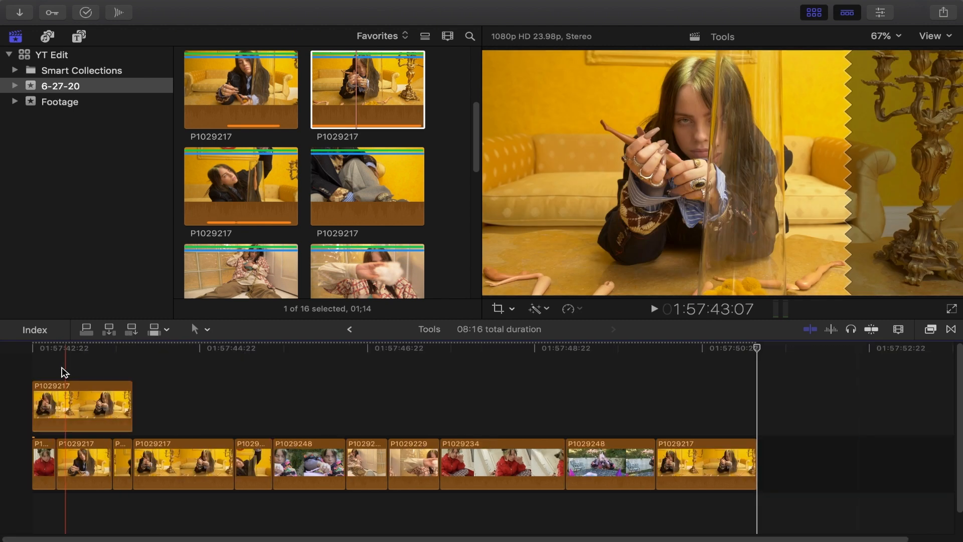
left_click(69, 366)
left_click(153, 335)
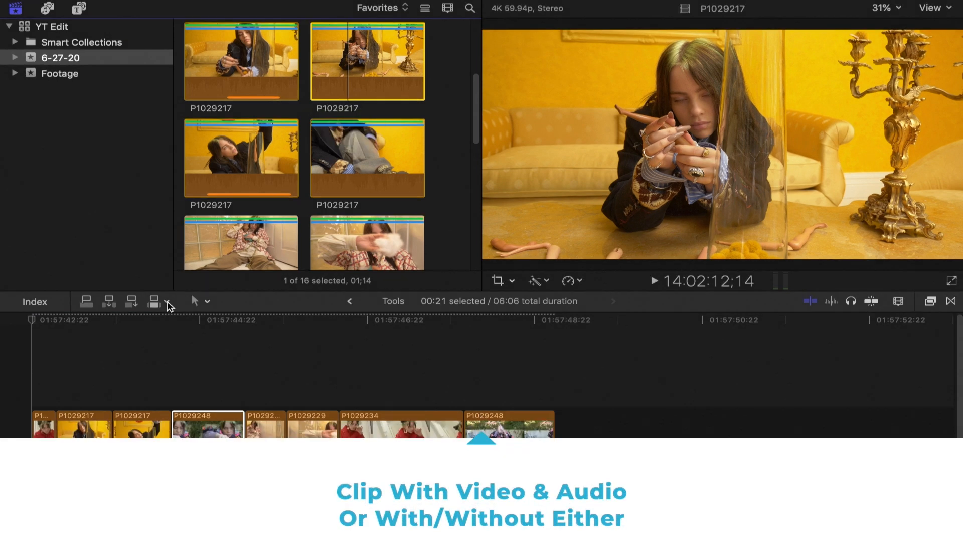
Try the Audio Only option for clips added to the timeline, and hide the browser
left_click(167, 301)
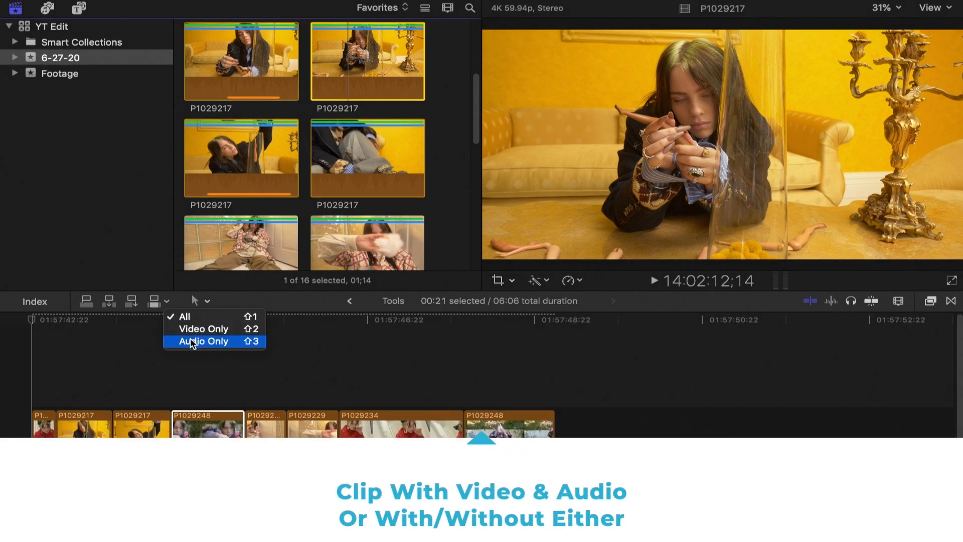
left_click(203, 341)
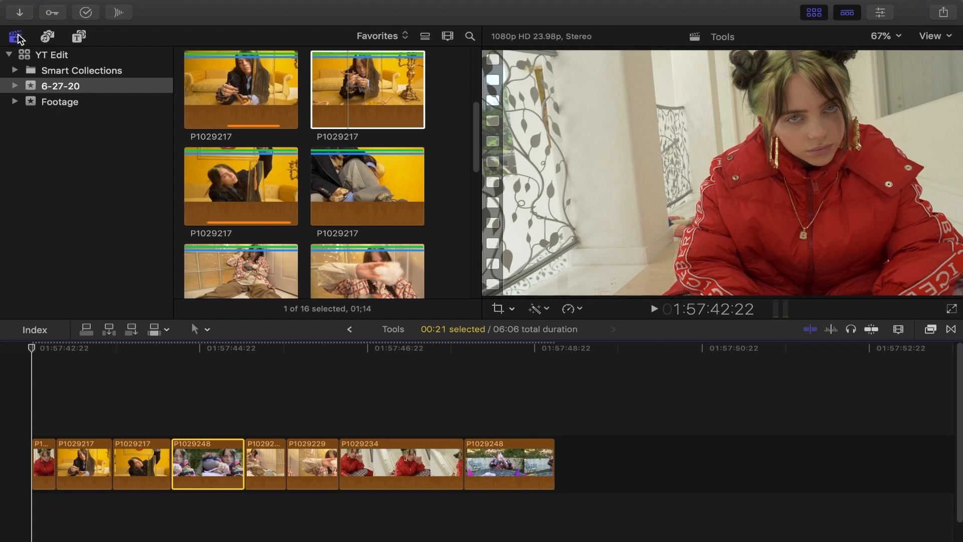
key("ctrl+super+1")
Turn on the viewer's Crop controls and select the fourth timeline clip, P1029248
left_click(29, 309)
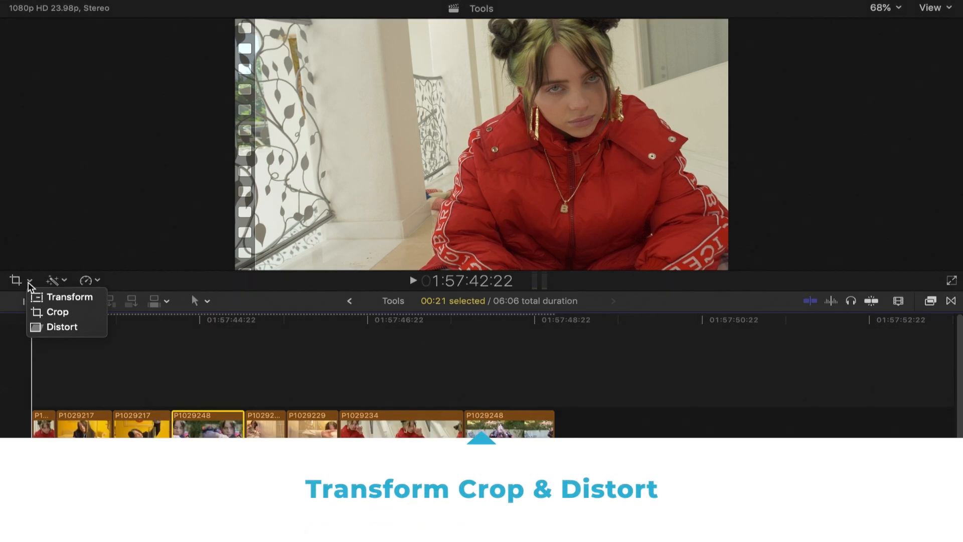
left_click(29, 284)
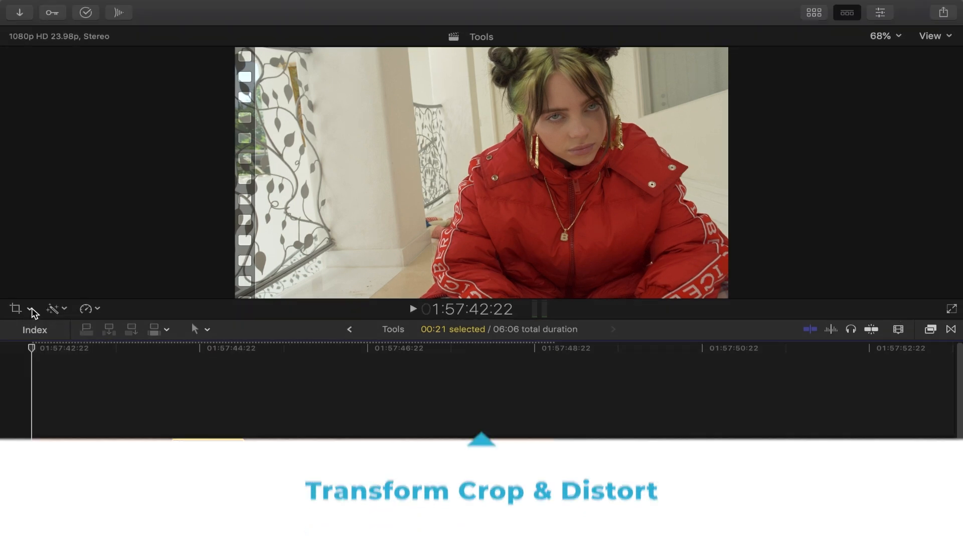
left_click(207, 389)
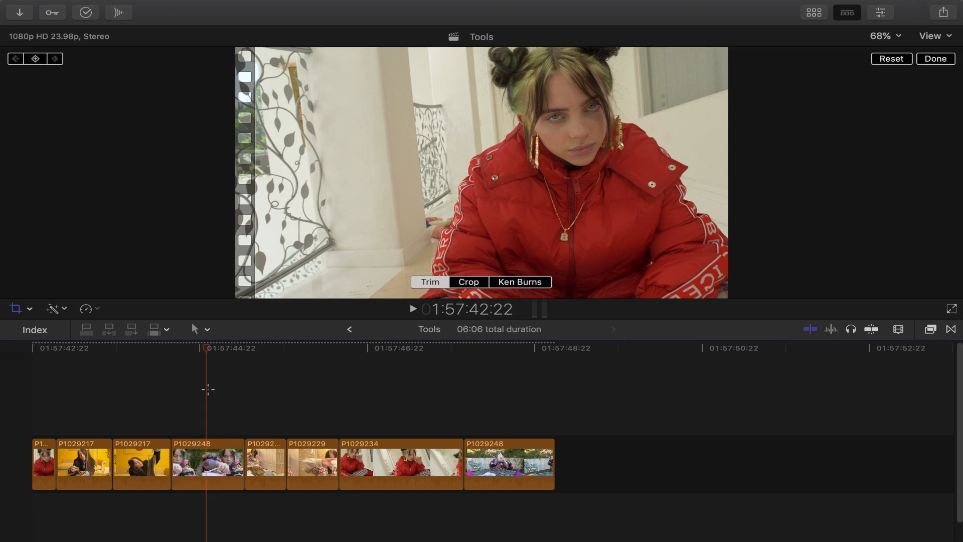
left_click(211, 459)
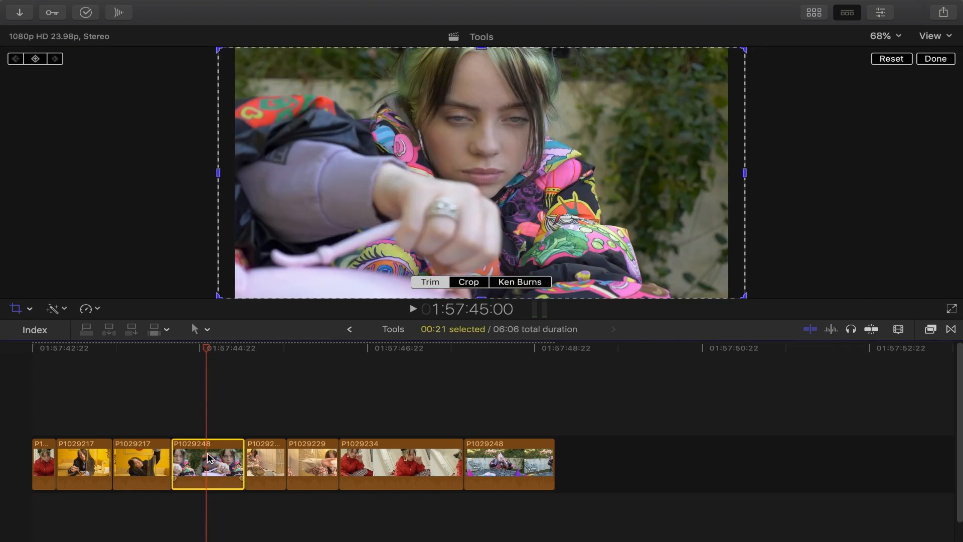
Switch to the Transform controls, shift the fourth clip's image slightly up and left, and add a keyframe at 01:57:45:00
left_click(31, 308)
left_click(40, 325)
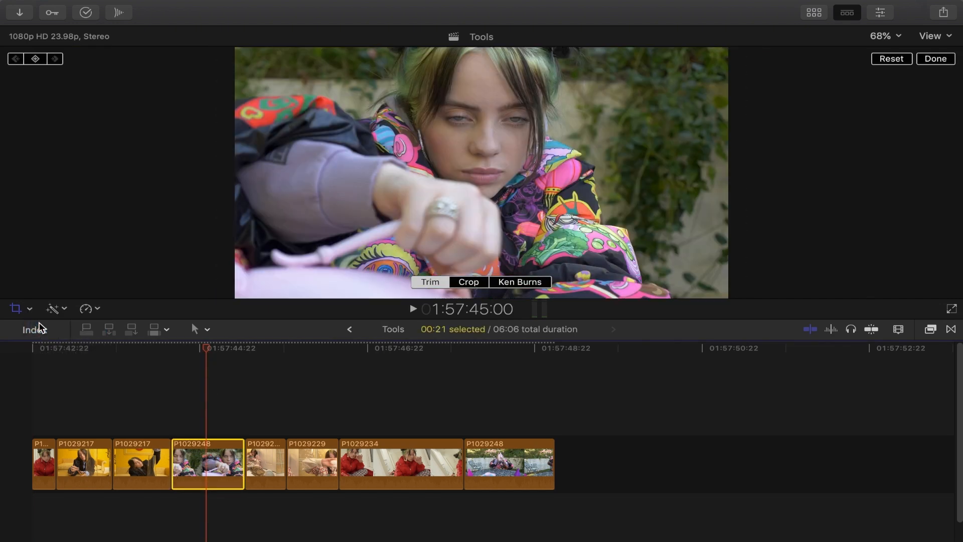
mouse_move(481, 173)
left_mouse_down()
mouse_move(494, 165)
mouse_move(469, 167)
left_mouse_up()
left_click(35, 59)
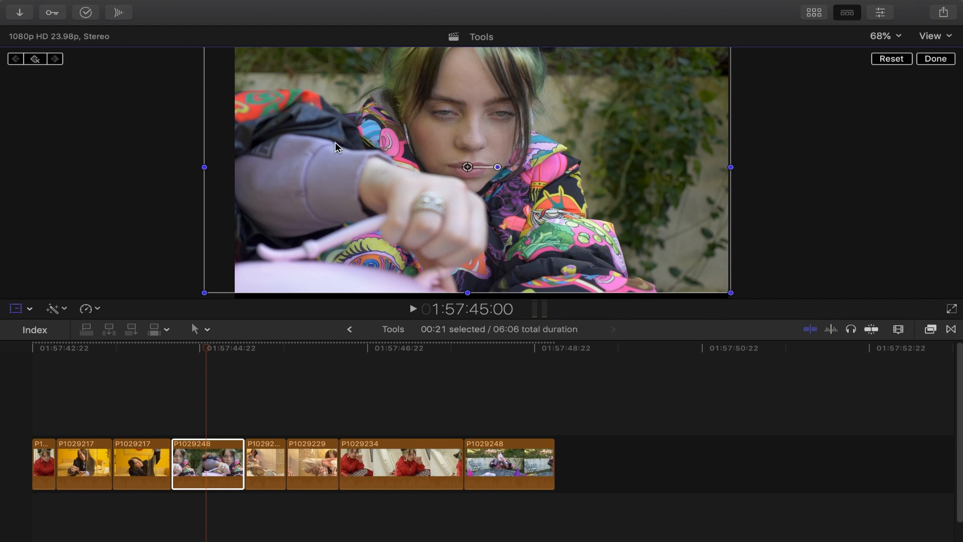
Animate the fourth clip's position by moving its image to about X 253 px, Y -32 px at 01:57:45:08
left_click_drag(207, 350, 236, 350)
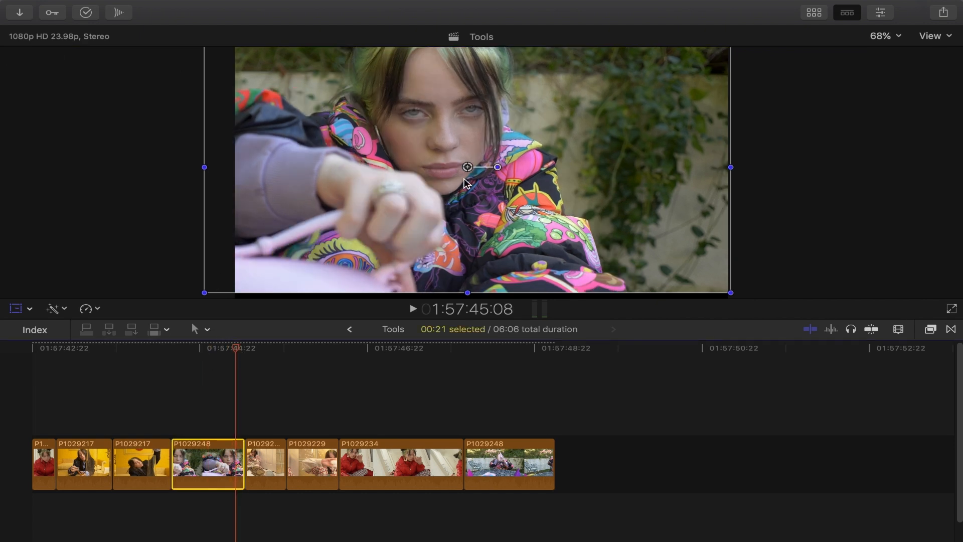
left_click_drag(533, 173, 545, 181)
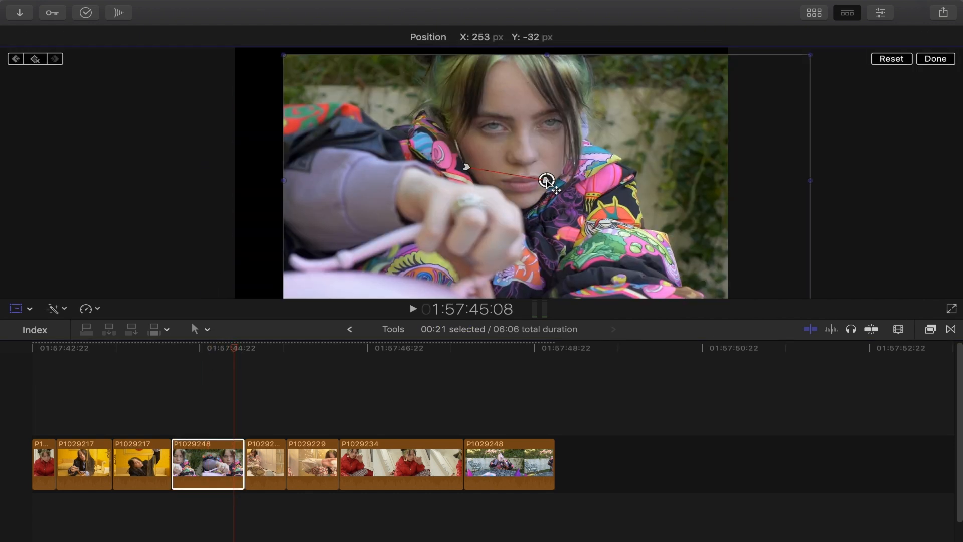
Play back the fourth timeline clip, P1029248, to review its position animation
left_click(208, 460)
key("slash")
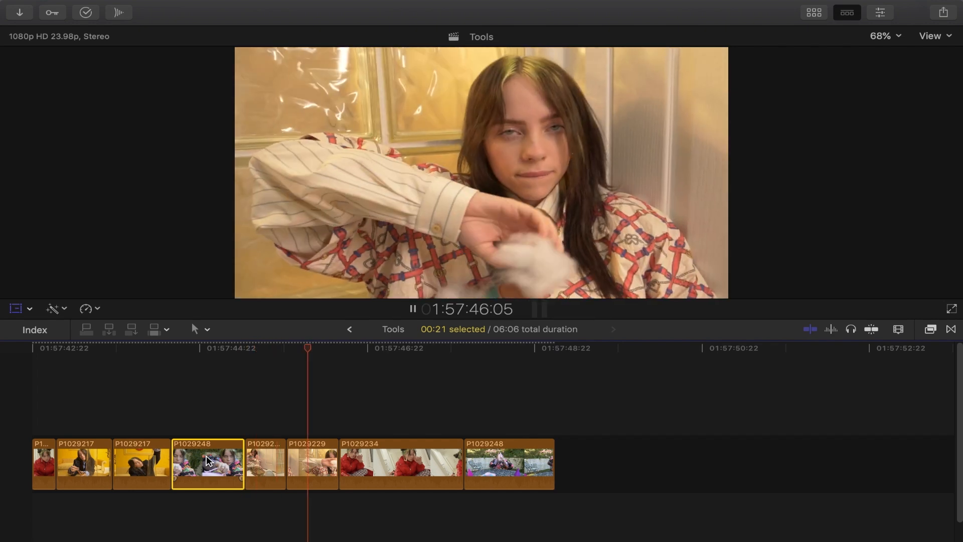
left_click(195, 420)
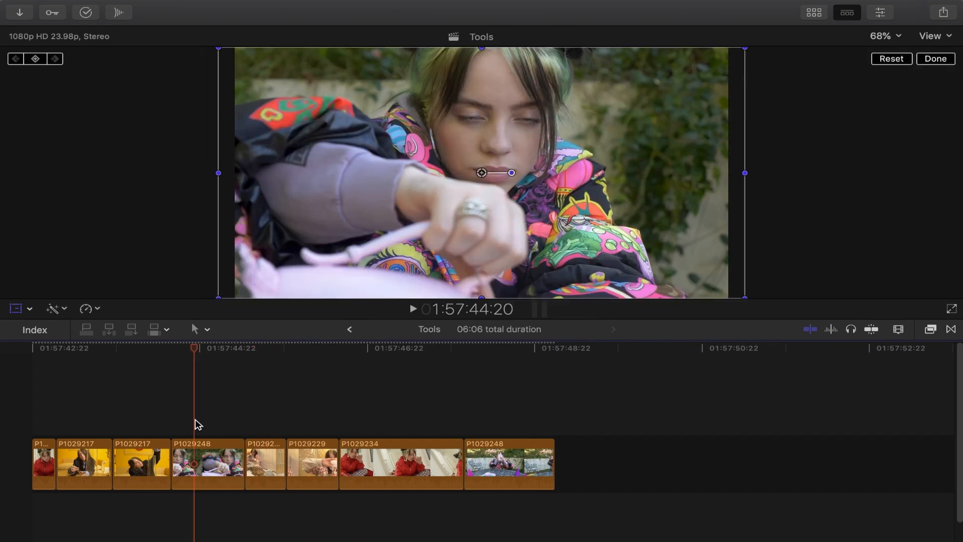
Reselect the fourth clip at 01:57:45:00 and briefly show its Transform properties in the inspector
key("c")
key("Home")
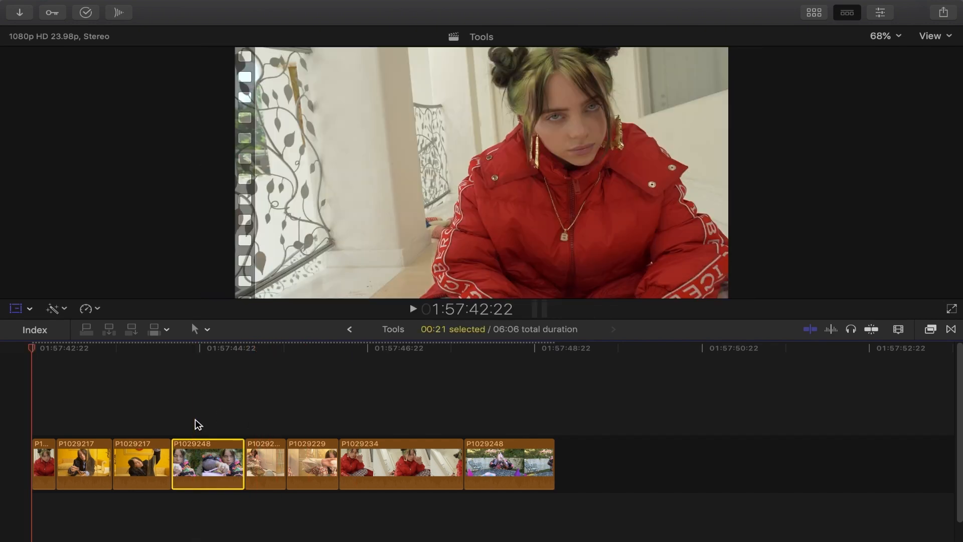
left_click(211, 436)
left_click(212, 454)
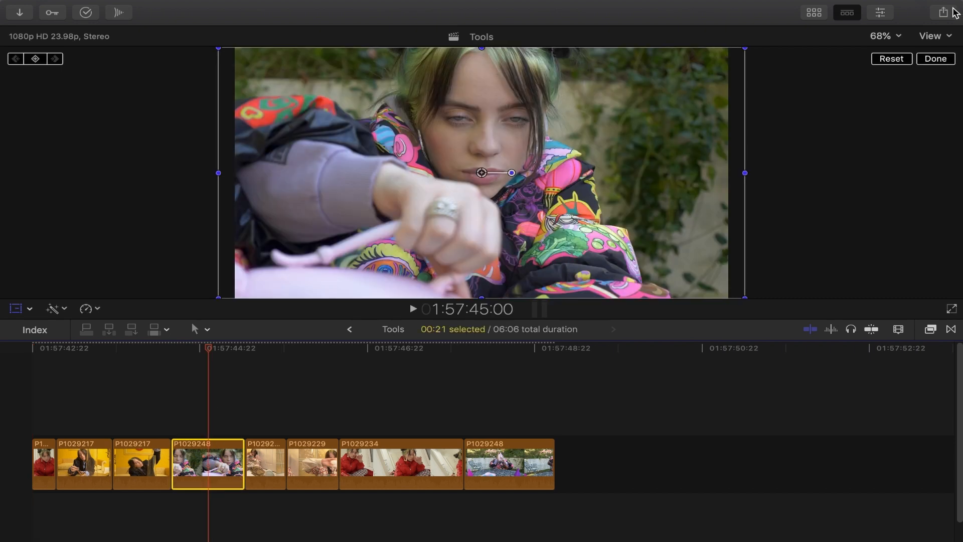
left_click(881, 14)
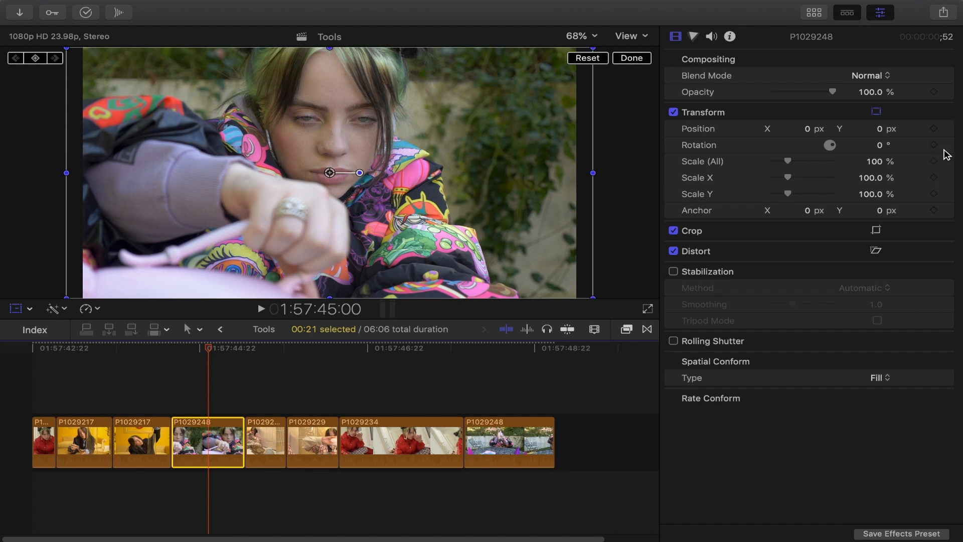
left_click(880, 13)
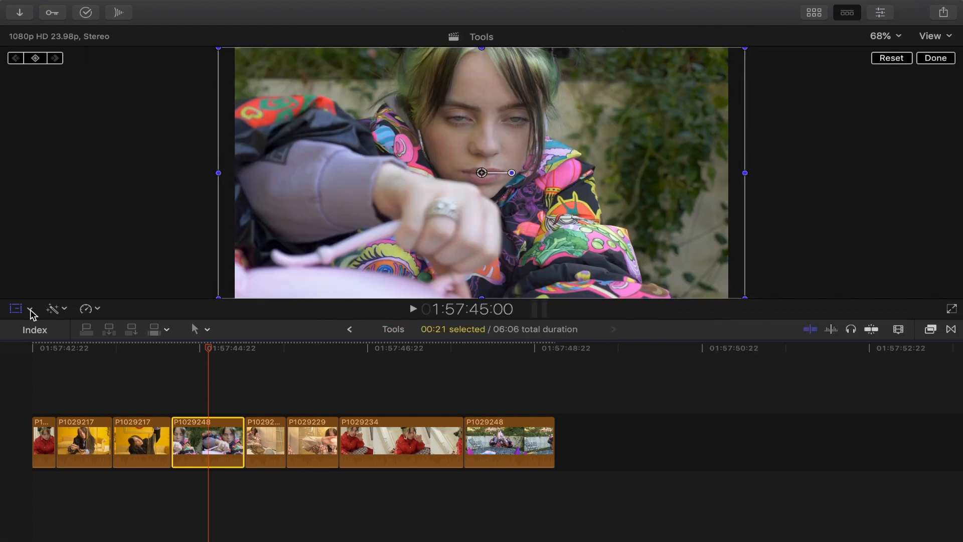
Try the Crop controls with the Trim option on the fourth clip, and switch to the Distort controls
left_click(30, 310)
left_click(45, 337)
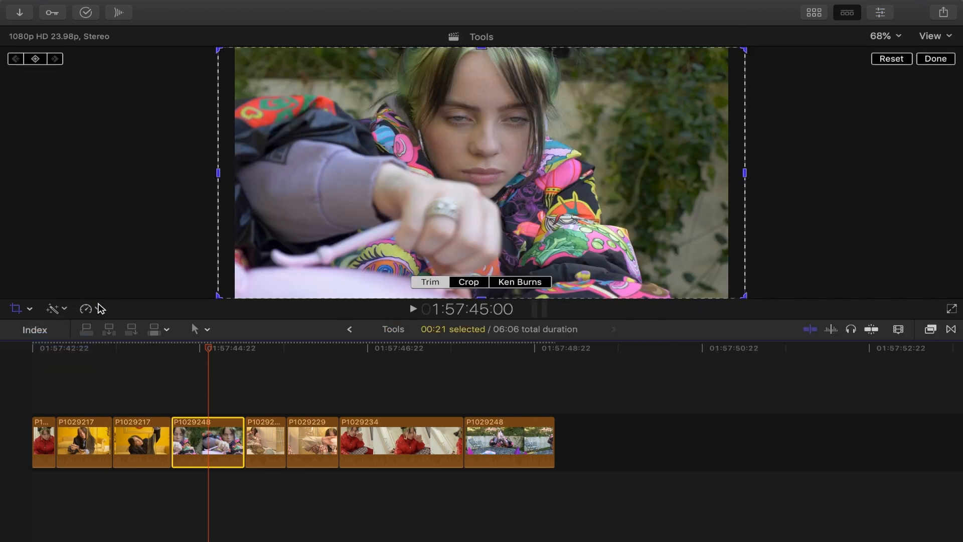
mouse_move(744, 172)
left_mouse_down()
mouse_move(466, 167)
mouse_move(756, 168)
left_mouse_up()
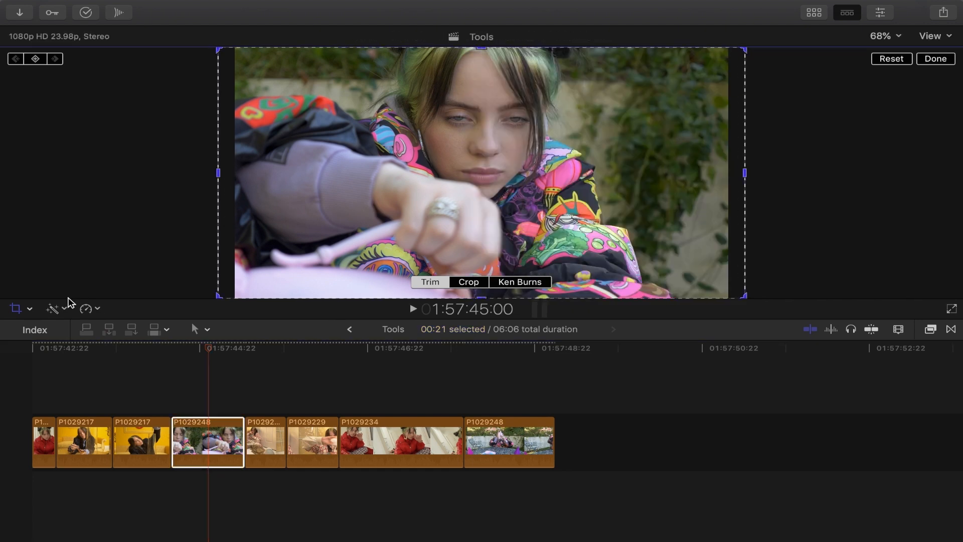
left_click(25, 310)
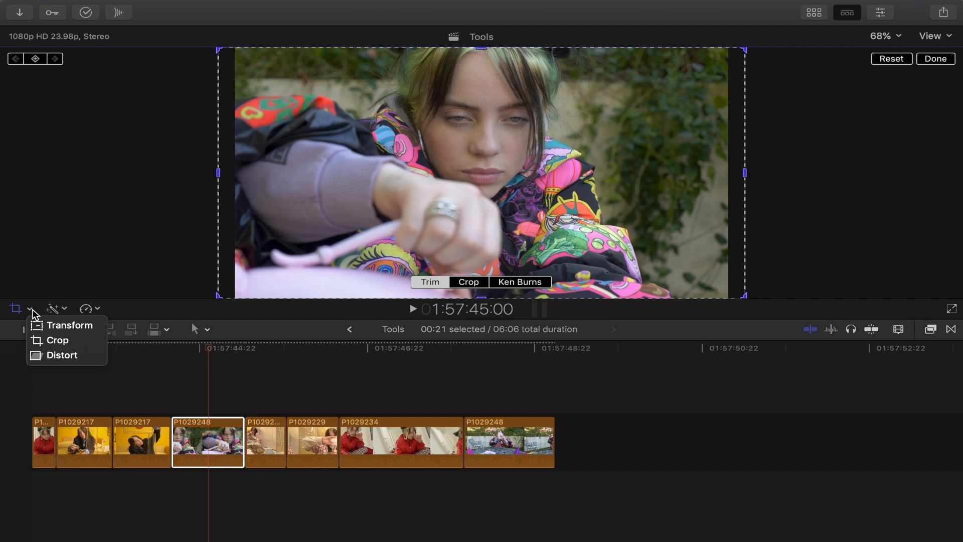
left_click(52, 355)
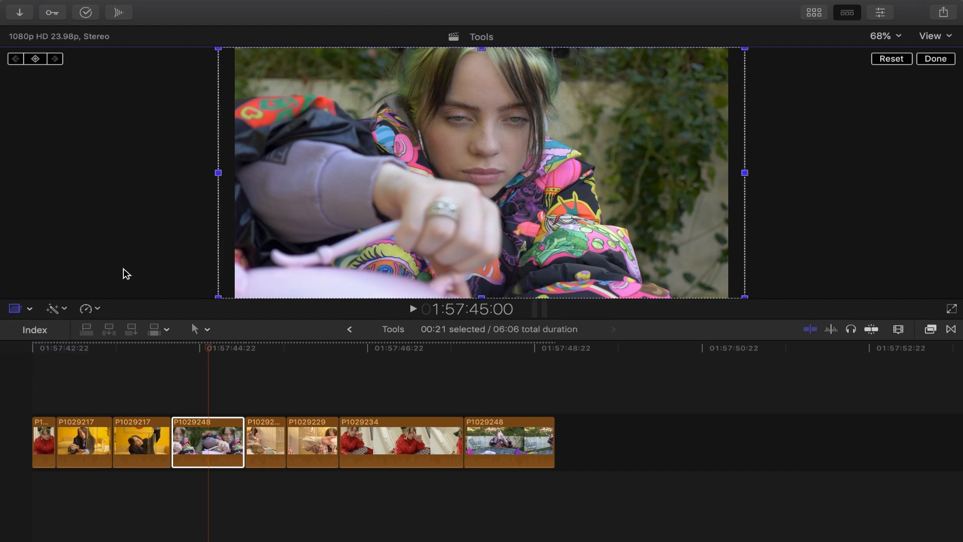
Switch the viewer back to the Transform controls and turn the onscreen controls off
left_click(29, 309)
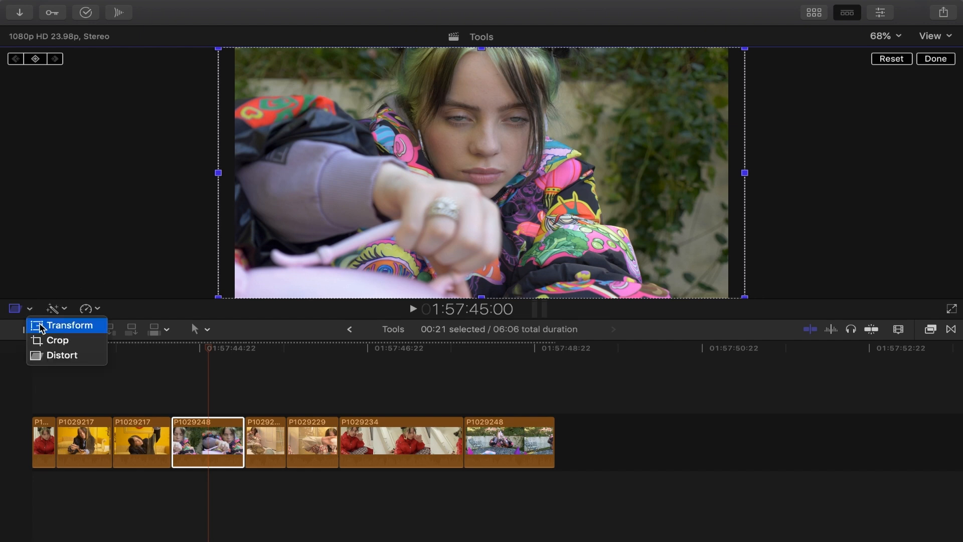
left_click(42, 326)
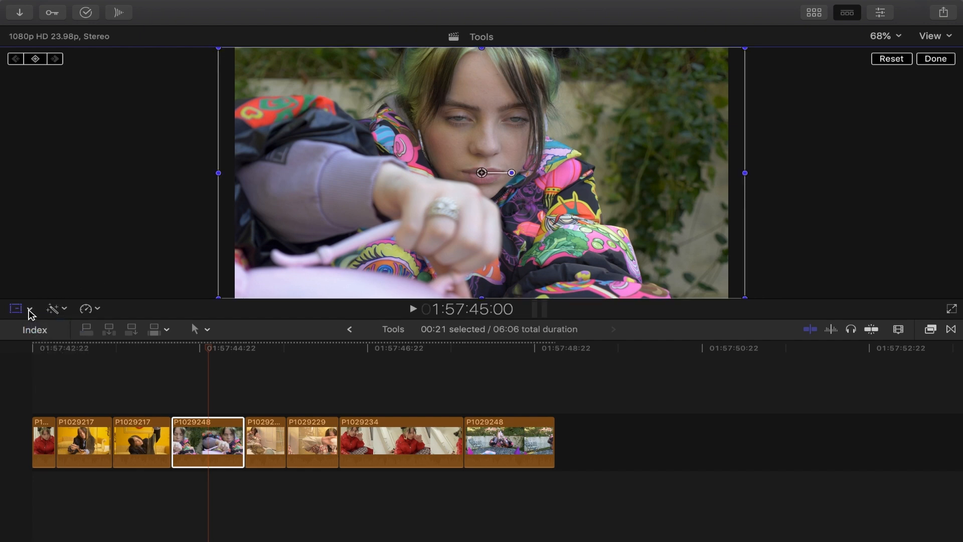
left_click(28, 309)
left_click(25, 310)
left_click(16, 310)
Look through the color and audio enhancement options for the selected fourth clip
left_click(65, 309)
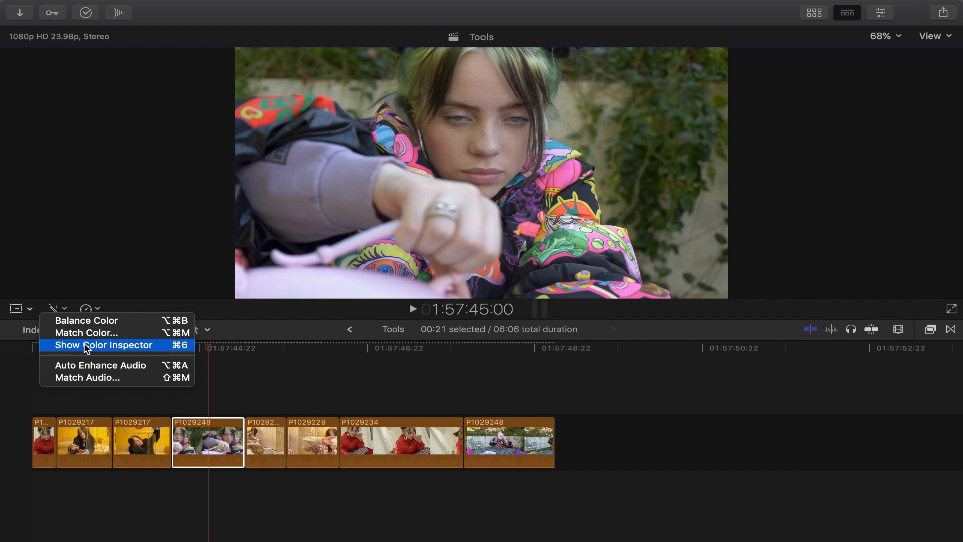
left_click(217, 382)
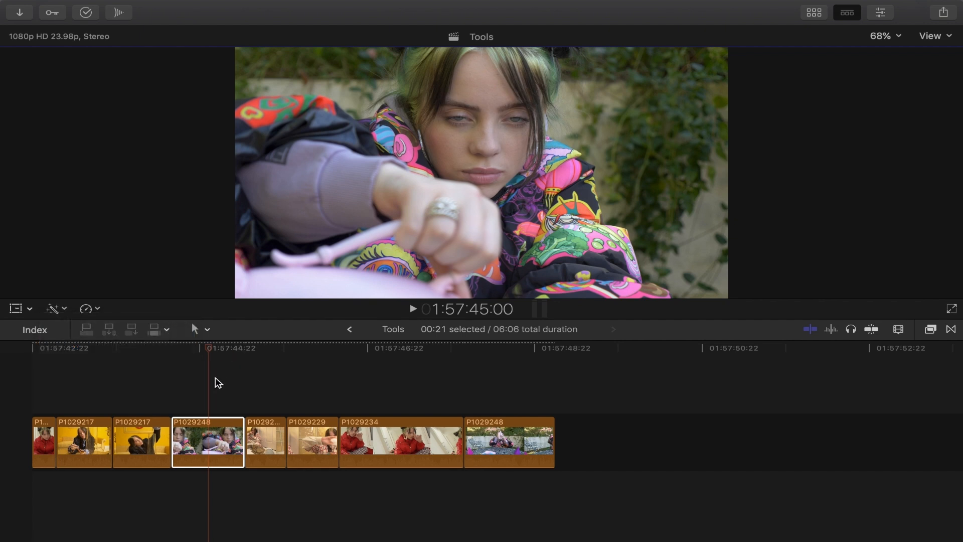
key("super+2")
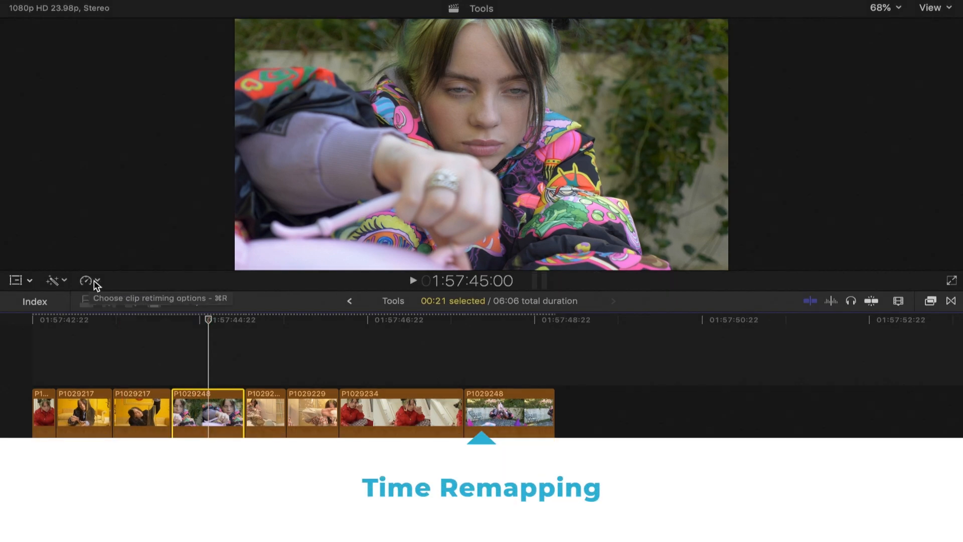
Try the Slow 50% speed preset and the Fast 20x preset on the fourth clip
left_click(96, 282)
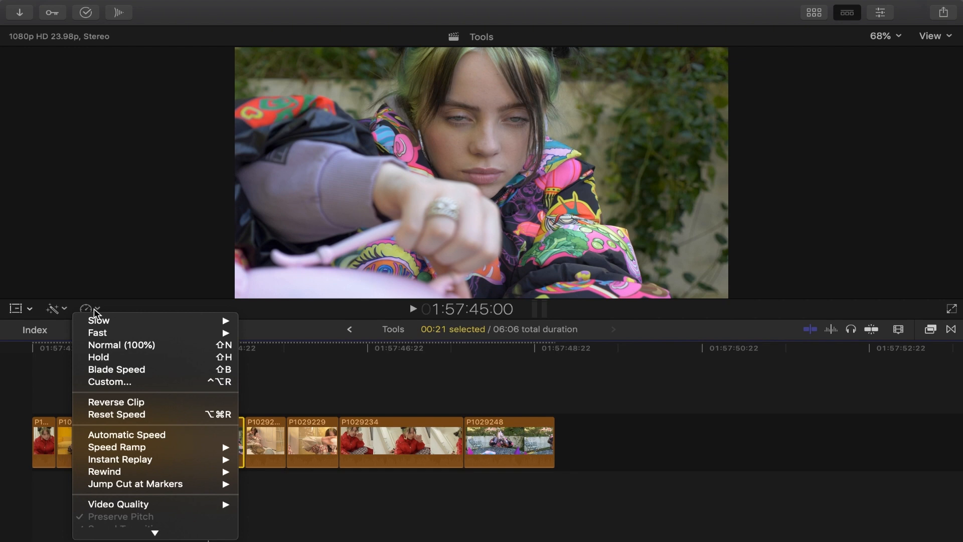
mouse_move(205, 326)
left_click(261, 323)
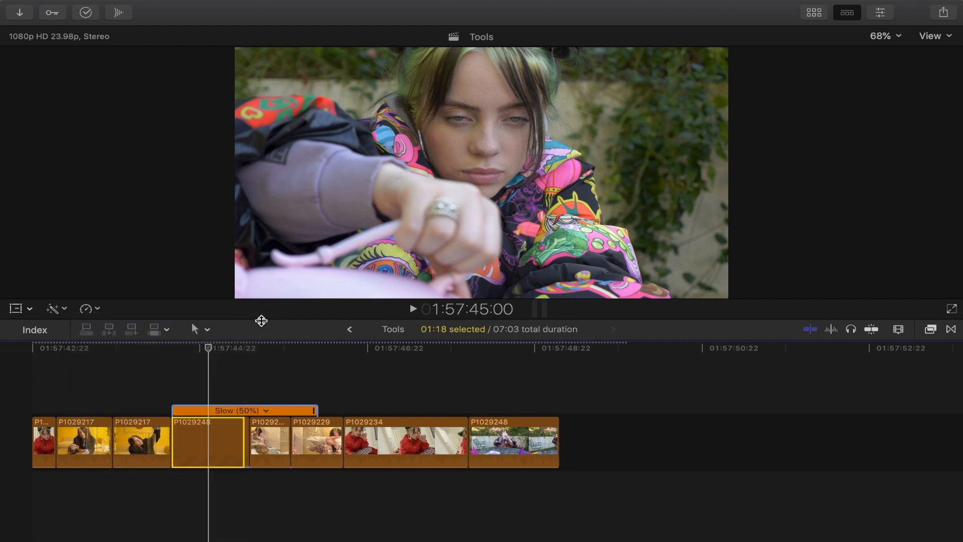
left_click(90, 312)
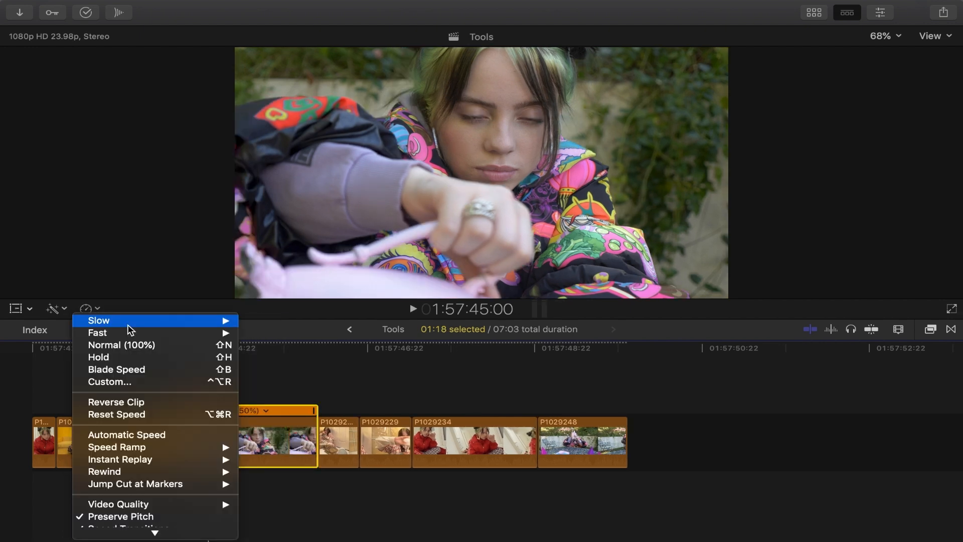
mouse_move(216, 333)
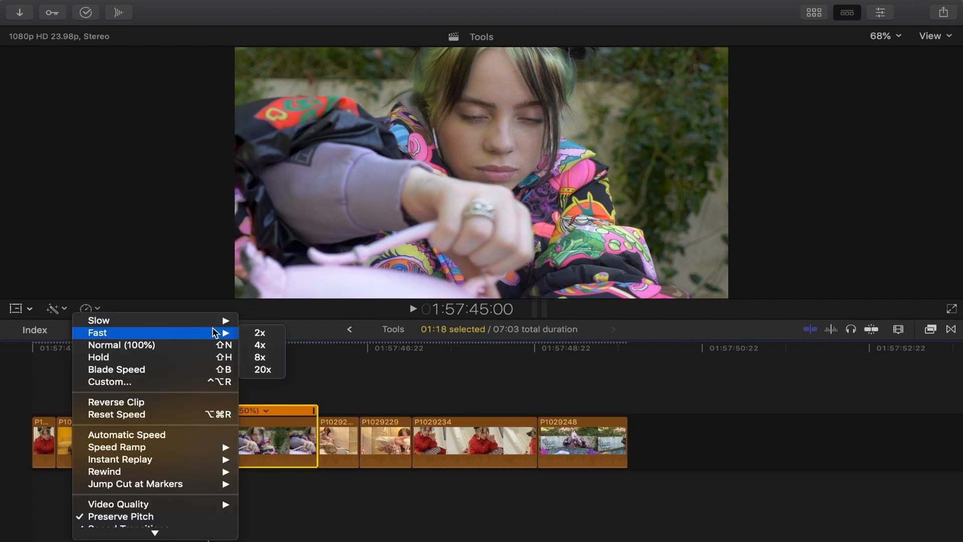
left_click(267, 370)
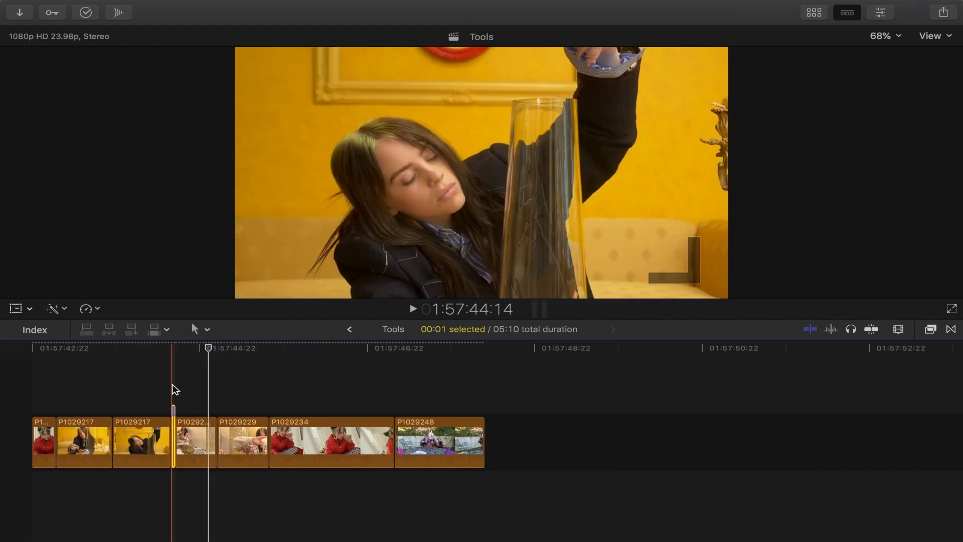
Set the fourth clip's speed to Normal (100%)
left_click(93, 311)
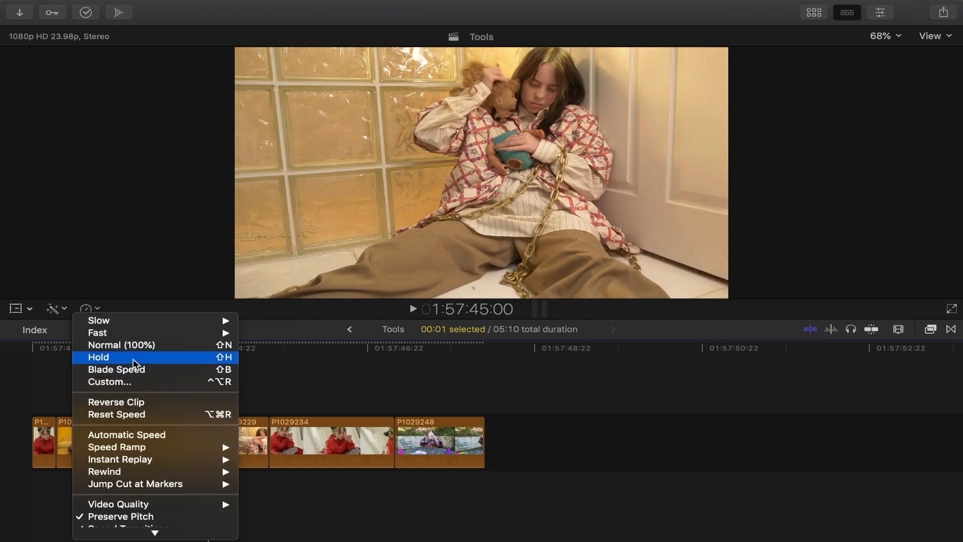
left_click(134, 345)
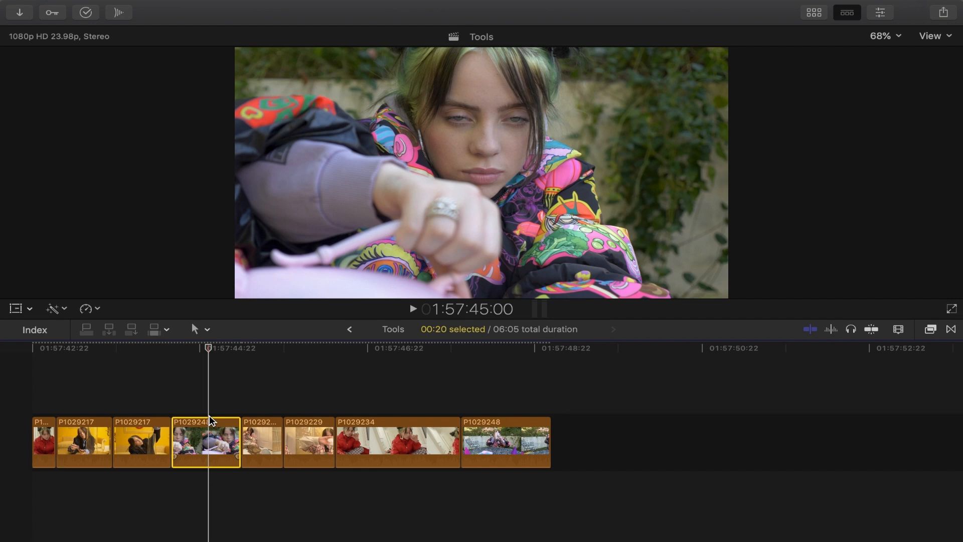
Show the retime editor on the fourth clip and try slowing the clip by stretching its speed bar
key("super+r")
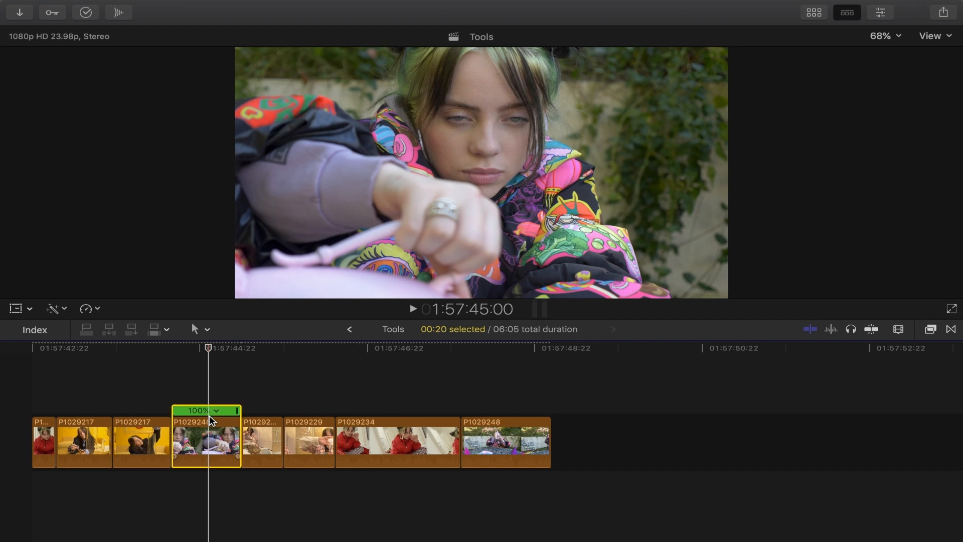
left_click_drag(237, 410, 329, 419)
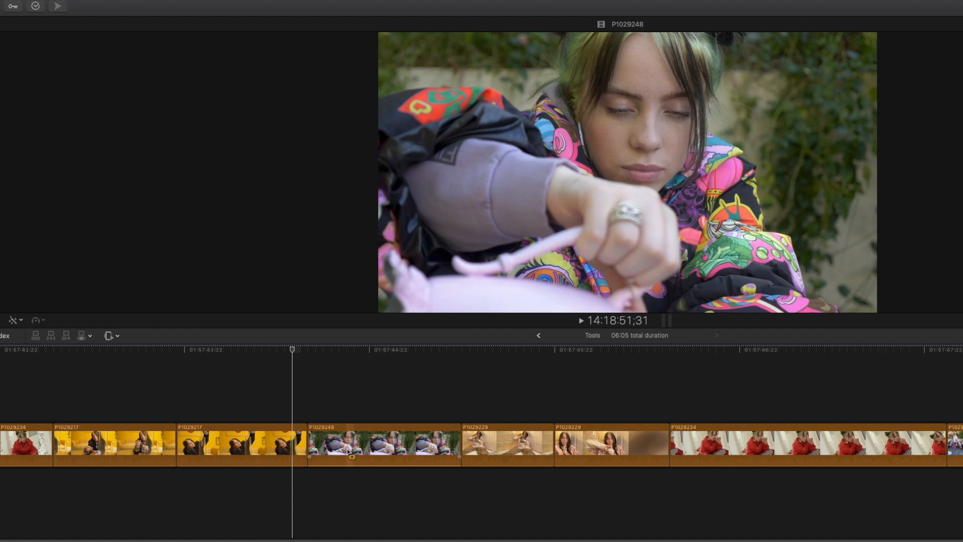
Select a range of about 6 frames near the start of the fourth clip and set its speed to Fast 2x
left_click_drag(339, 448, 382, 447)
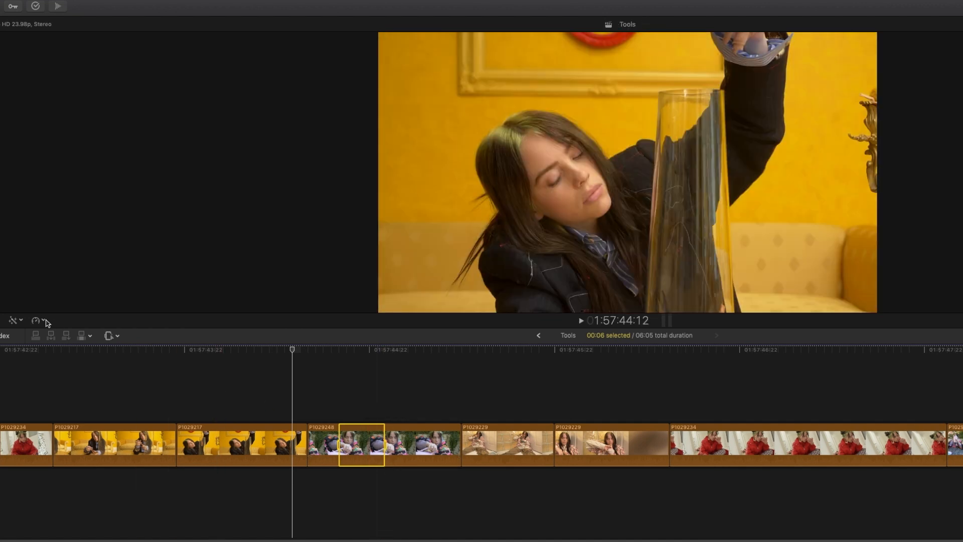
left_click(46, 321)
mouse_move(49, 337)
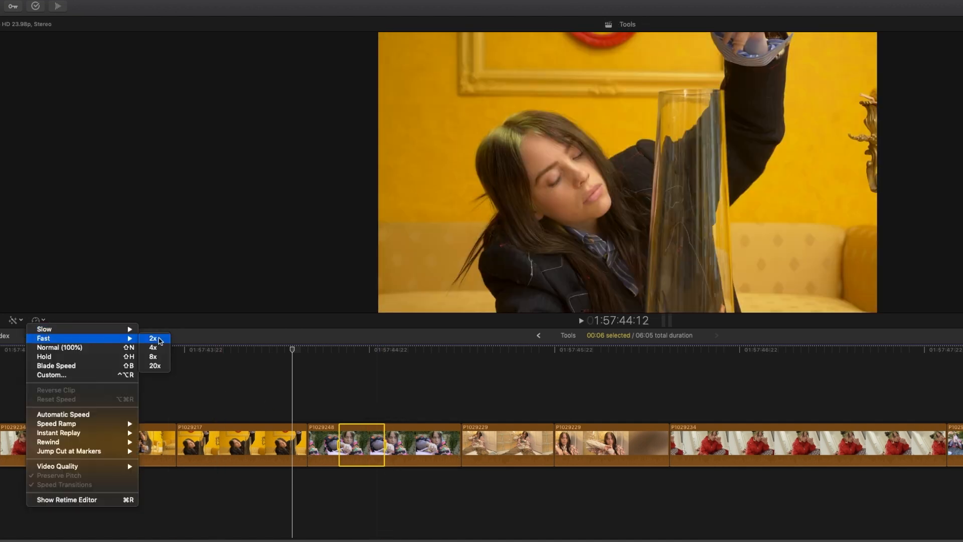
left_click(156, 338)
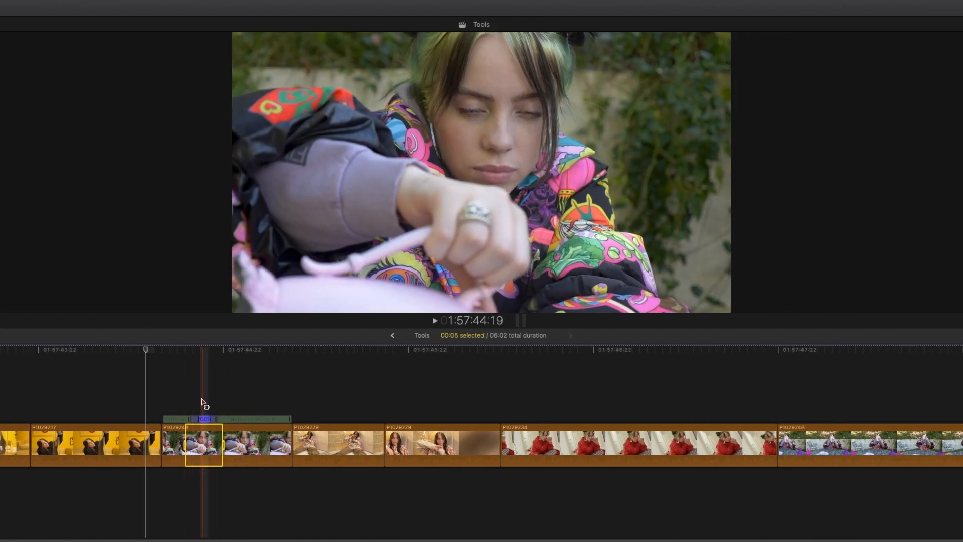
Adjust the speed transition at the end of the fourth clip's Fast (200%) segment
key("super+equal")
key("super+equal")
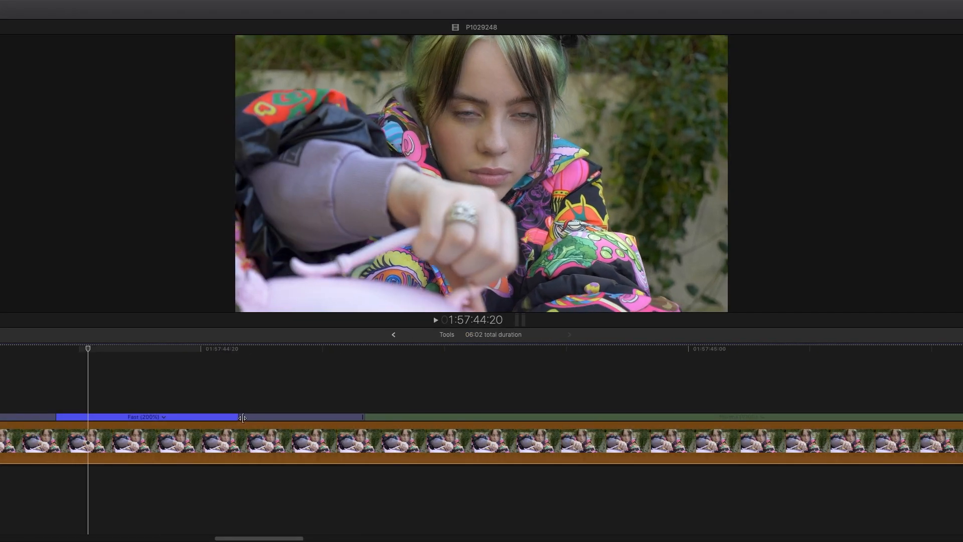
left_click_drag(260, 418, 332, 418)
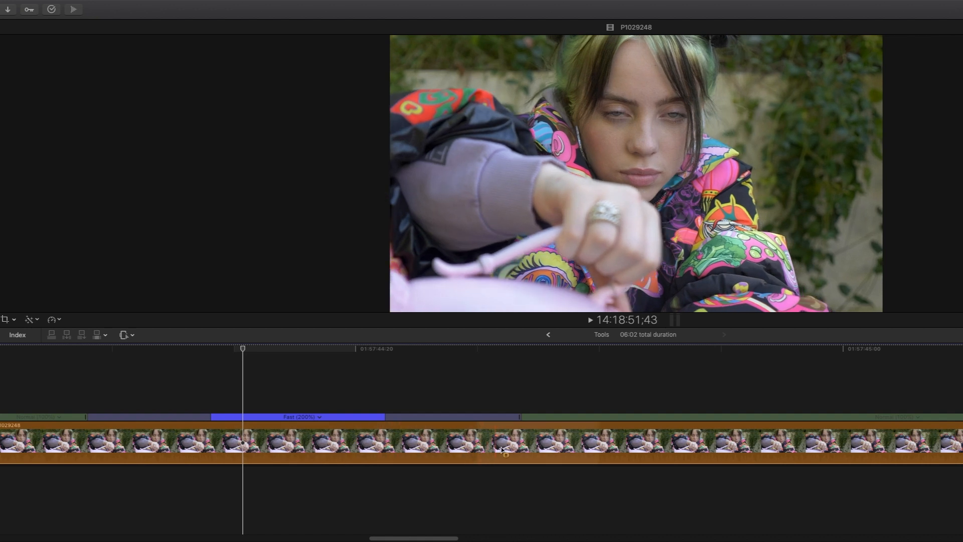
Return to the Select tool, select the retimed fourth clip and play it back
key("super+minus")
key("super+minus")
key("super+minus")
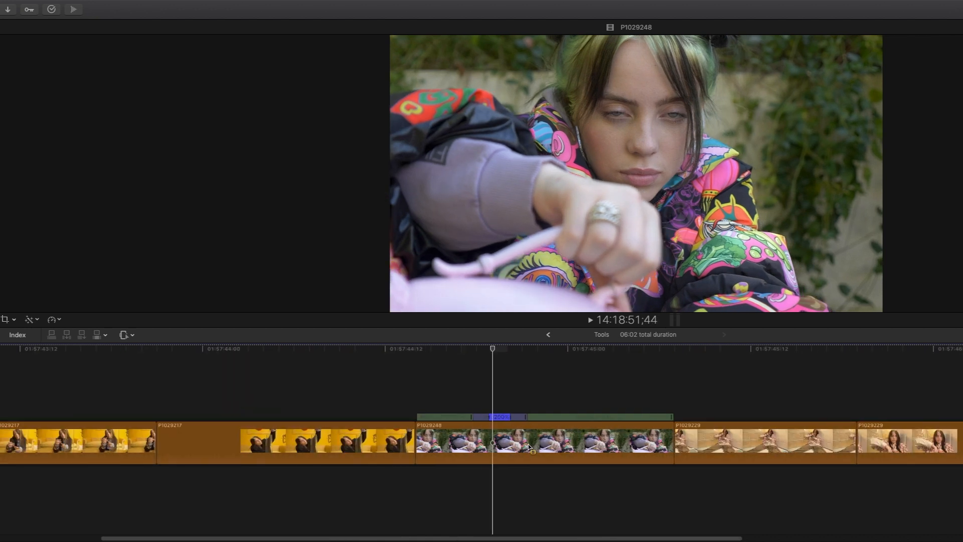
key("a")
left_click(477, 441)
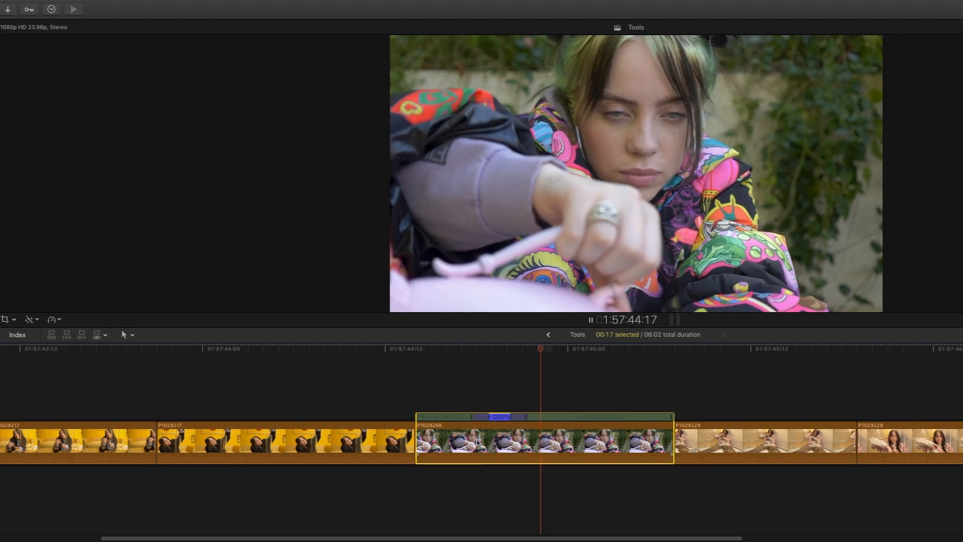
key("space")
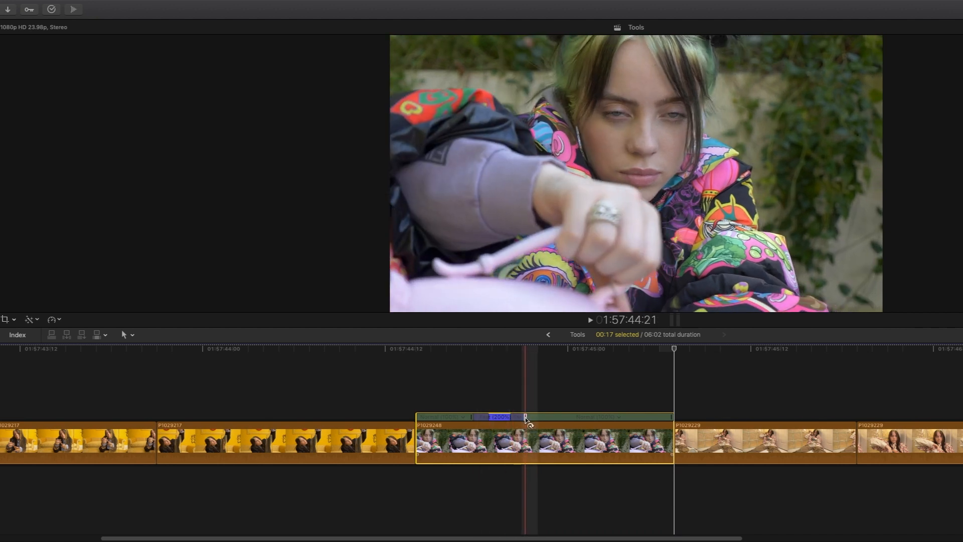
Turn off the speed transitions at the end and start of the fourth clip's Fast (200%) segment
double_click(526, 417)
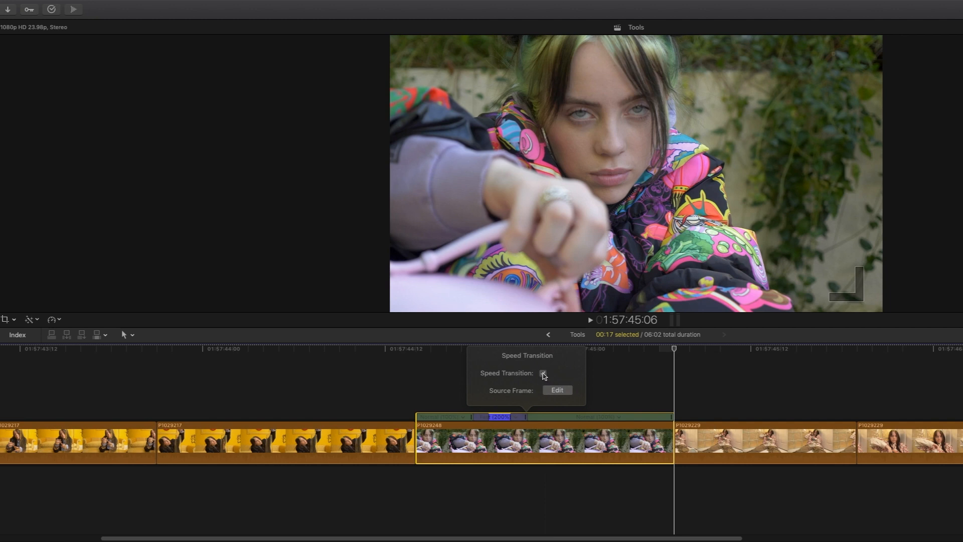
left_click(543, 373)
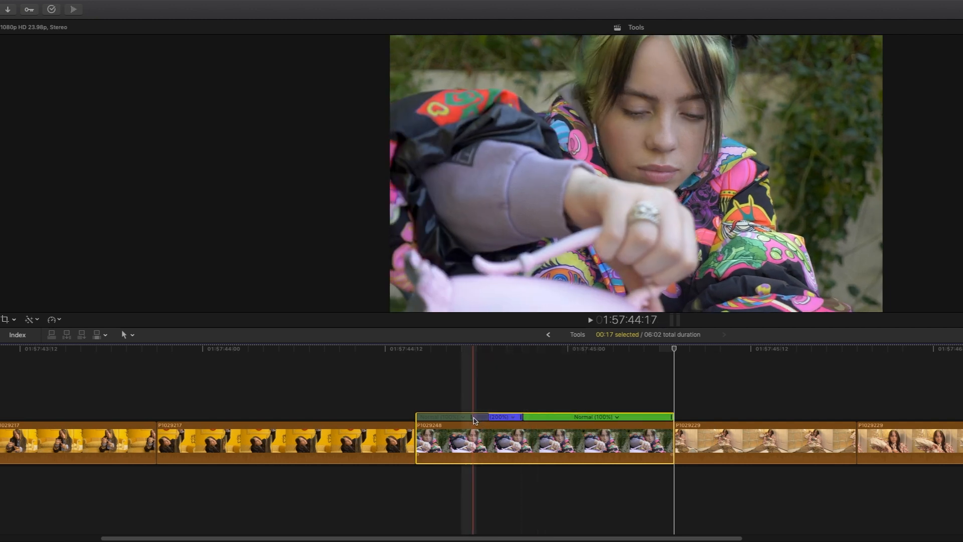
double_click(472, 417)
left_click(478, 444)
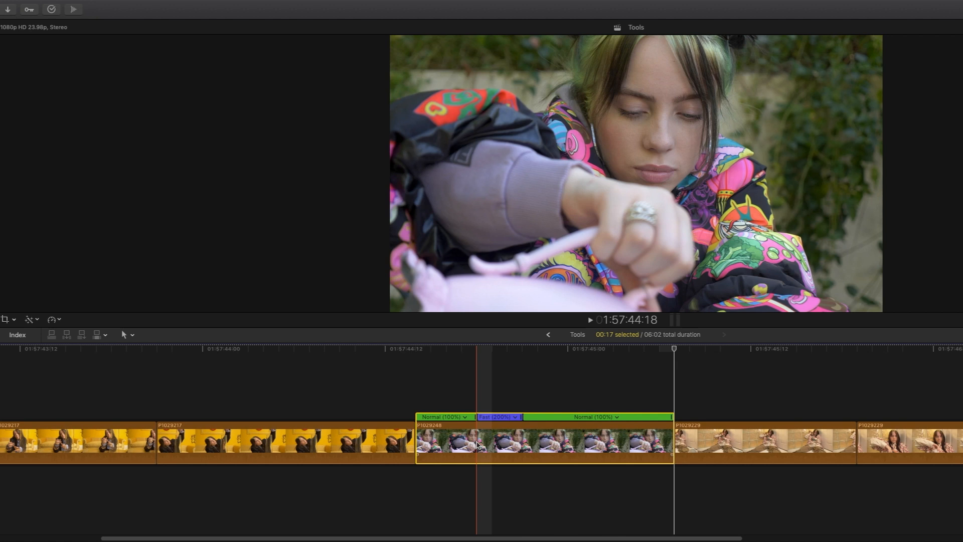
Play the retimed fourth clip and turn on the speed transitions at the start and end of its Fast (200%) segment
key("slash")
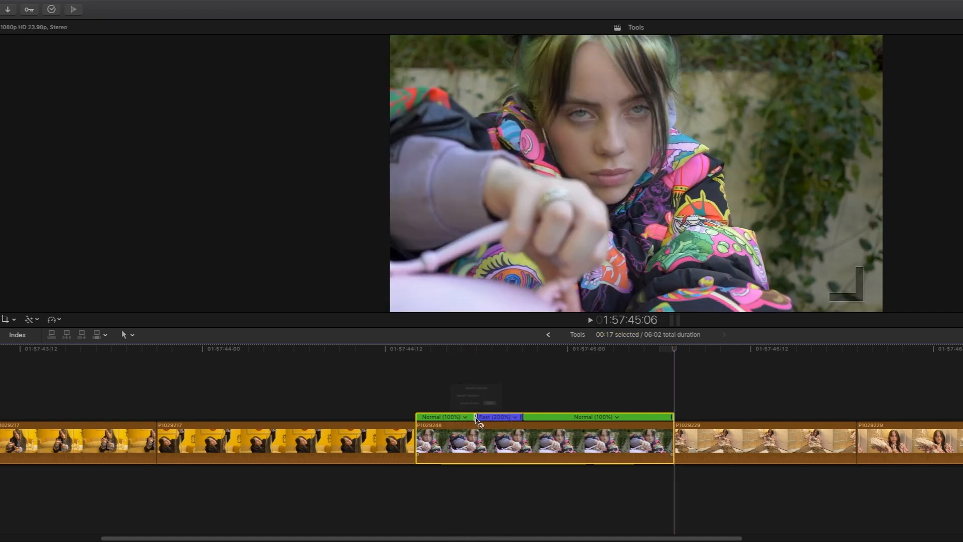
double_click(476, 418)
left_click(493, 373)
double_click(521, 418)
left_click(540, 373)
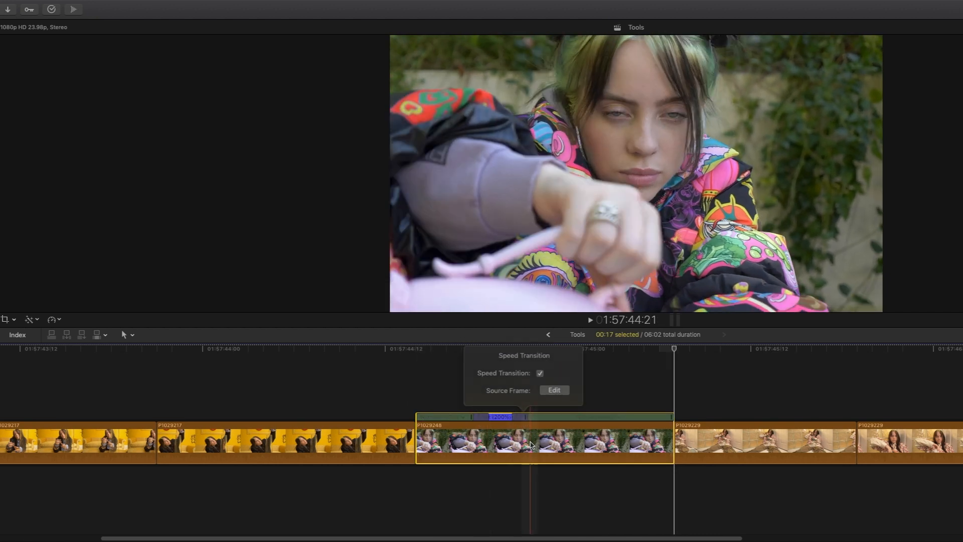
left_click(532, 446)
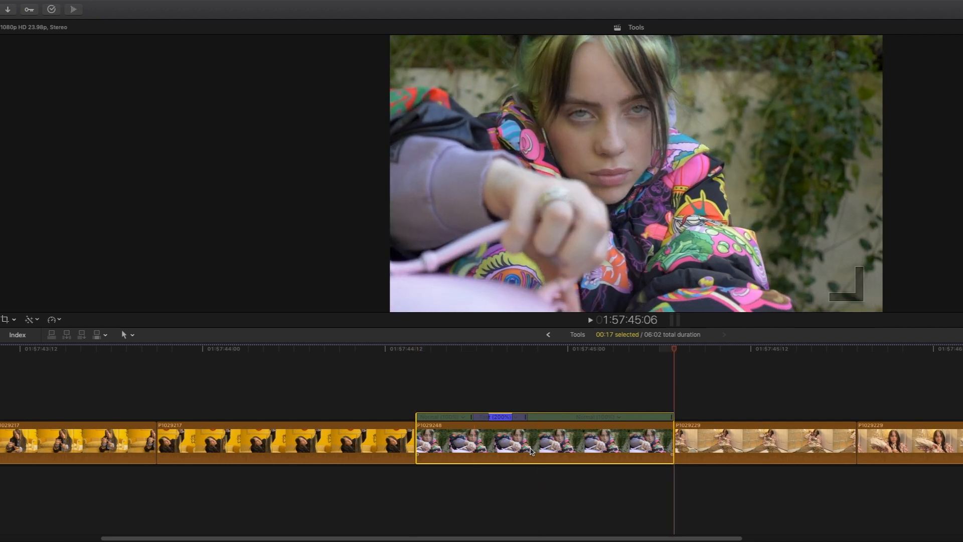
Edit the source frame of the speed transition at the Fast (200%) segment's end, shifting it later and then earlier, and return to the Select tool
mouse_move(524, 419)
left_mouse_down()
mouse_move(541, 418)
mouse_move(520, 426)
left_mouse_up()
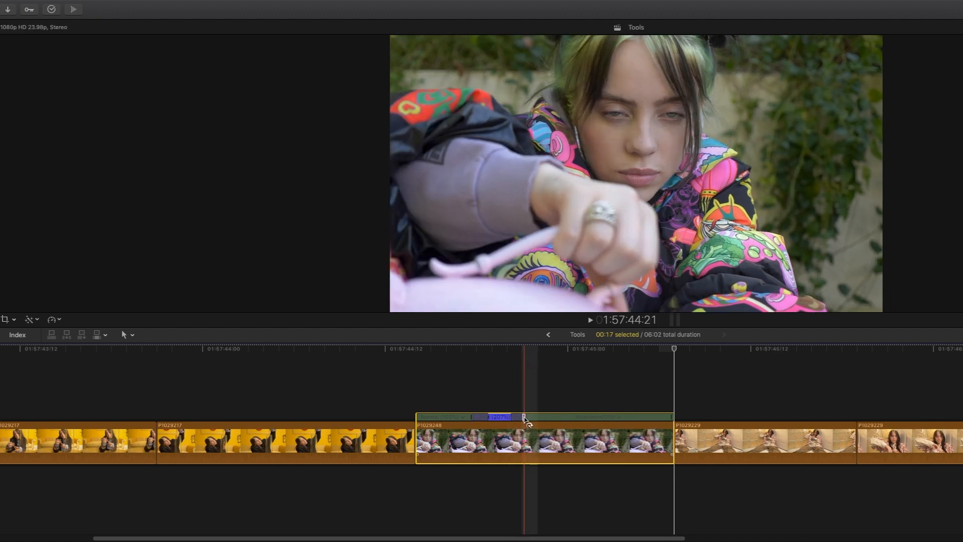
left_click_drag(525, 418, 526, 419)
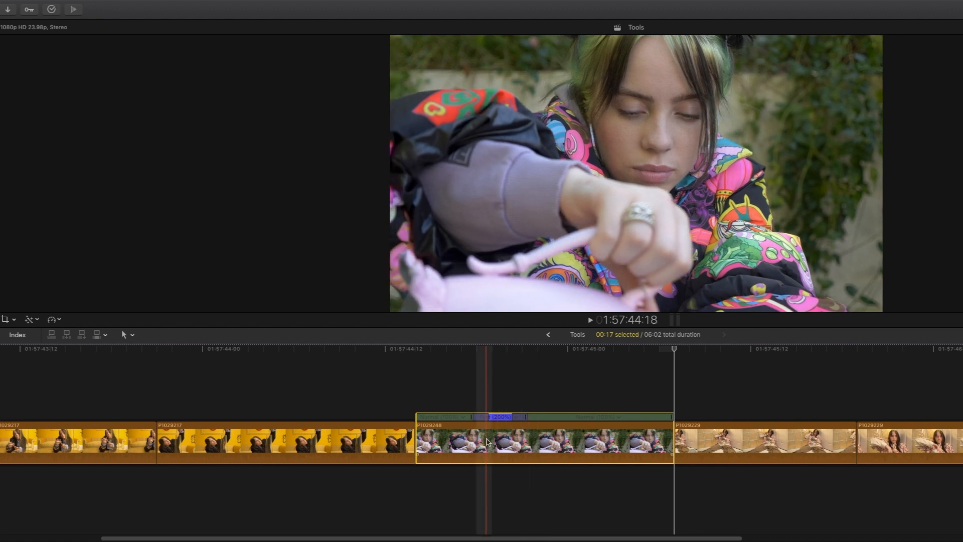
key("r")
left_click_drag(461, 442, 521, 441)
double_click(526, 417)
left_click(558, 391)
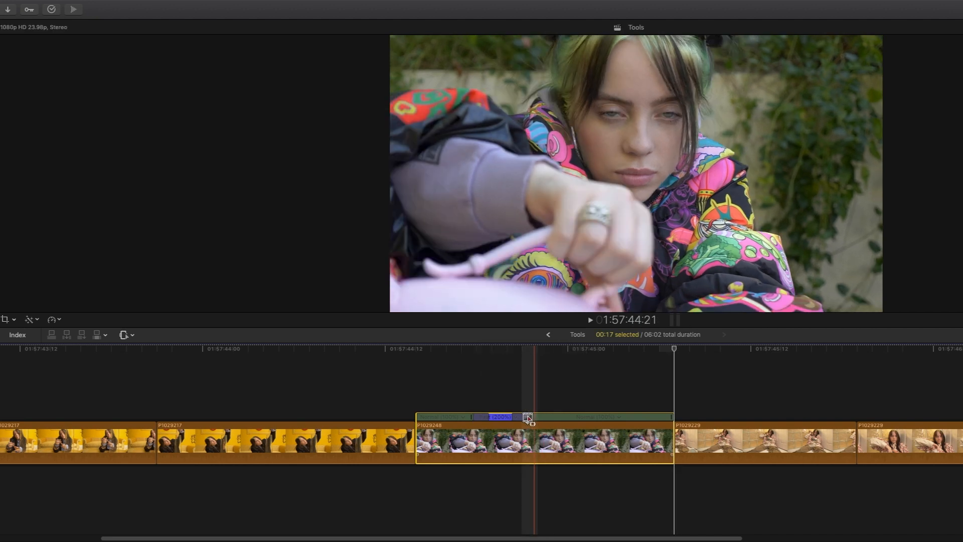
left_click_drag(528, 419, 563, 419)
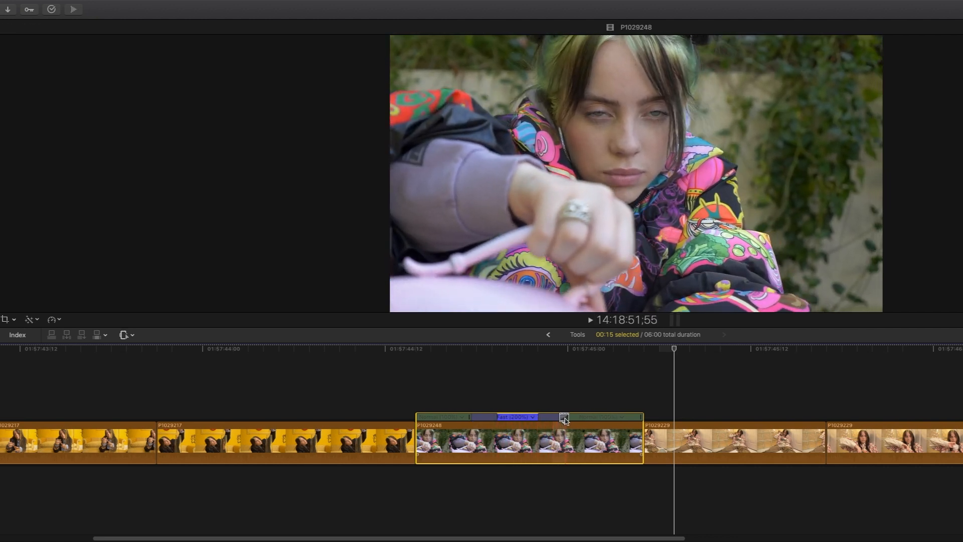
left_click_drag(564, 420, 512, 425)
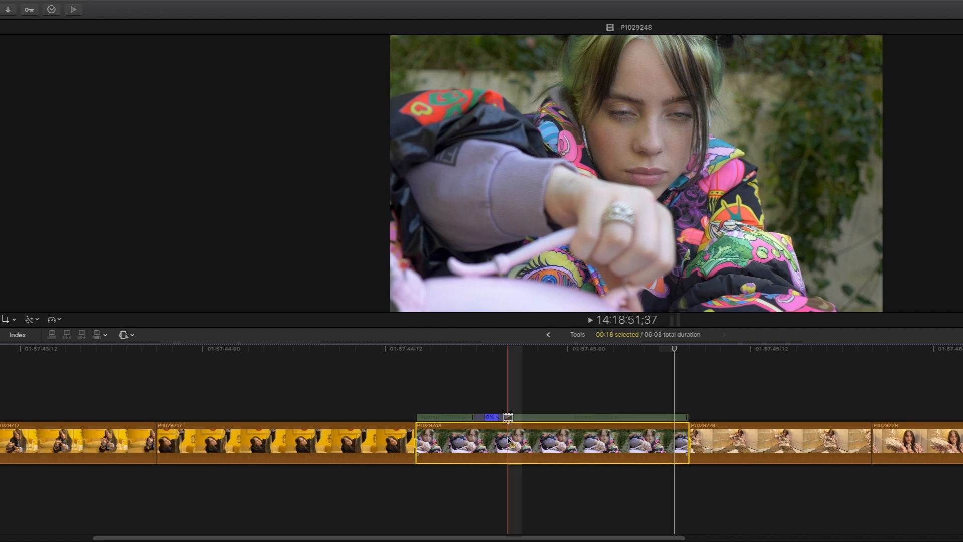
left_click(496, 410)
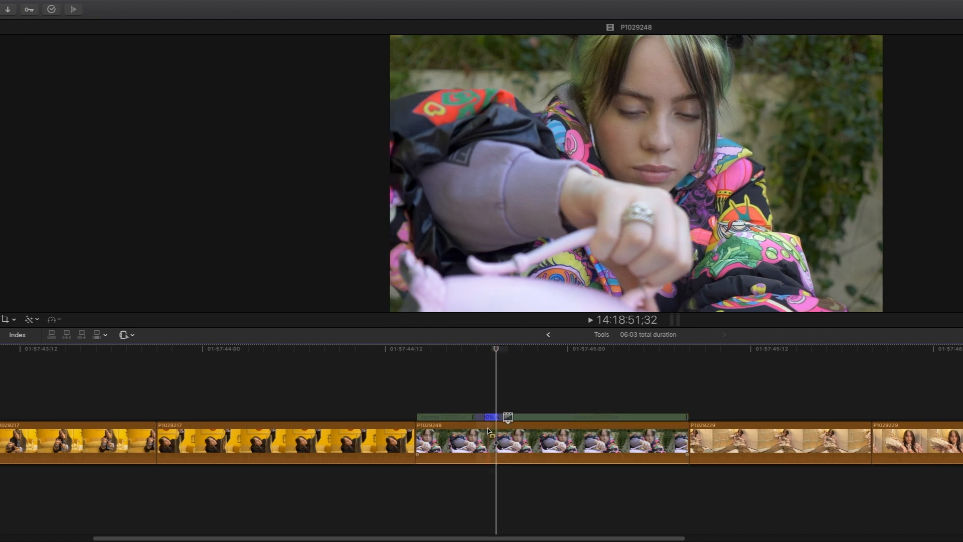
key("a")
left_click(488, 428)
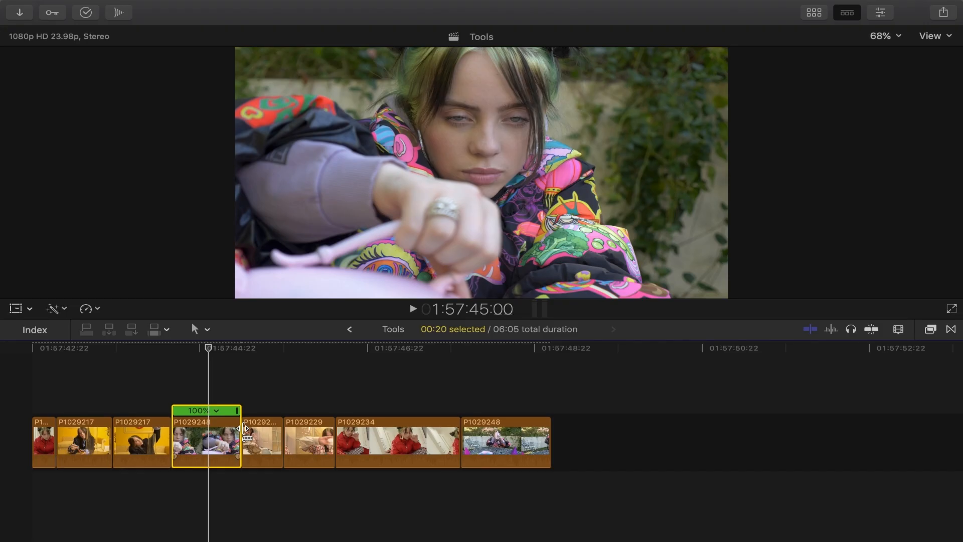
Solo the selected fourth clip, play the timeline around it, and turn solo off
left_click(812, 330)
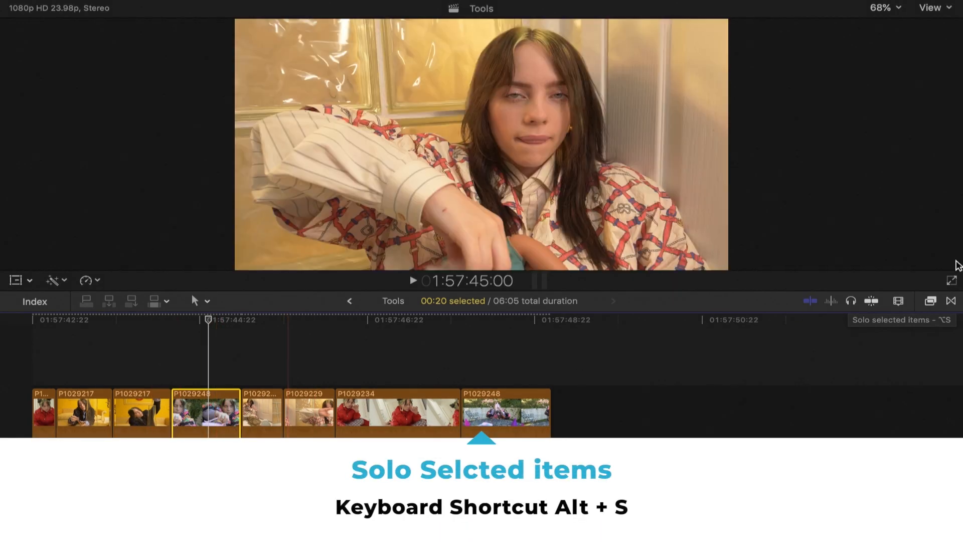
left_click(850, 300)
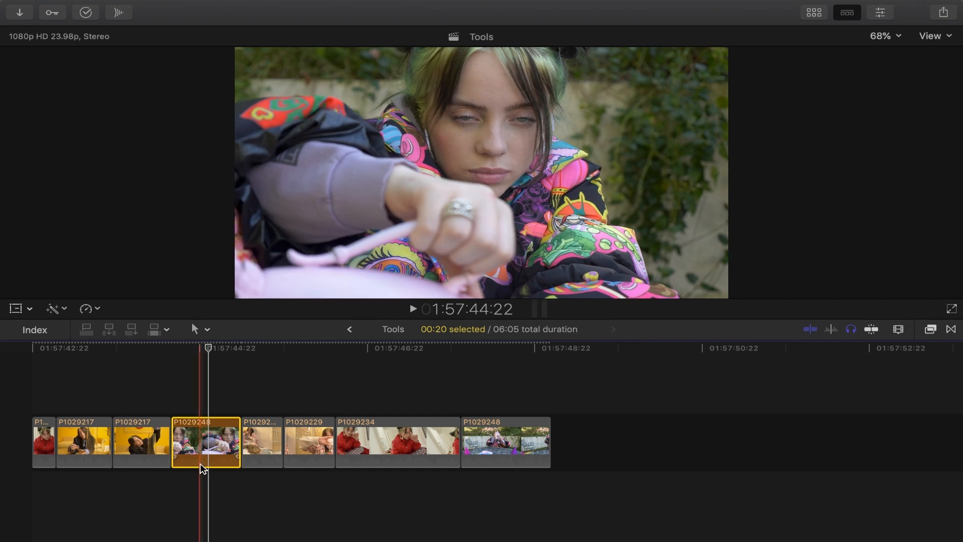
left_click_drag(200, 465, 201, 447)
left_click(240, 426)
key("space")
key("space")
mouse_move(195, 465)
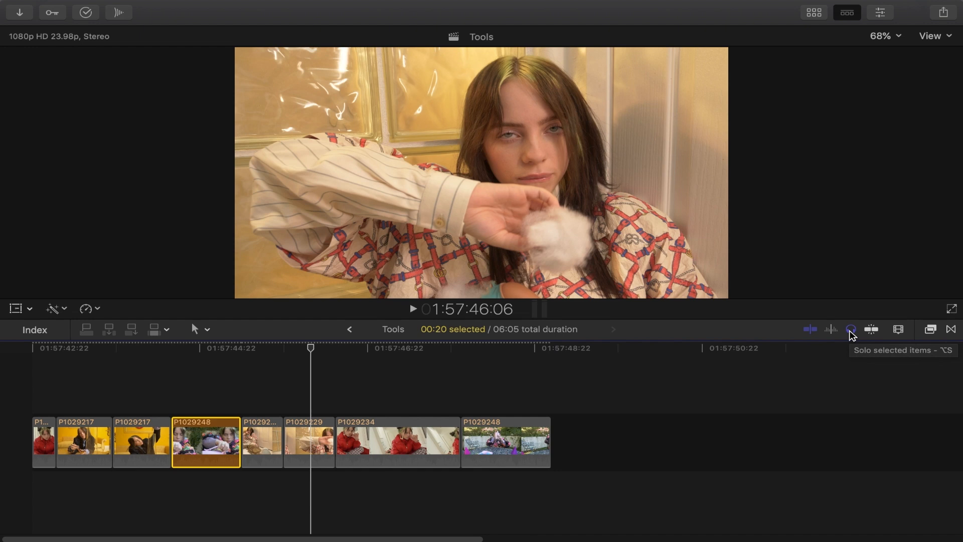
left_click(851, 331)
Turn on snapping, lift clip P1029234 above the storyline at the playhead, and return it to its place before the last clip
left_click(871, 329)
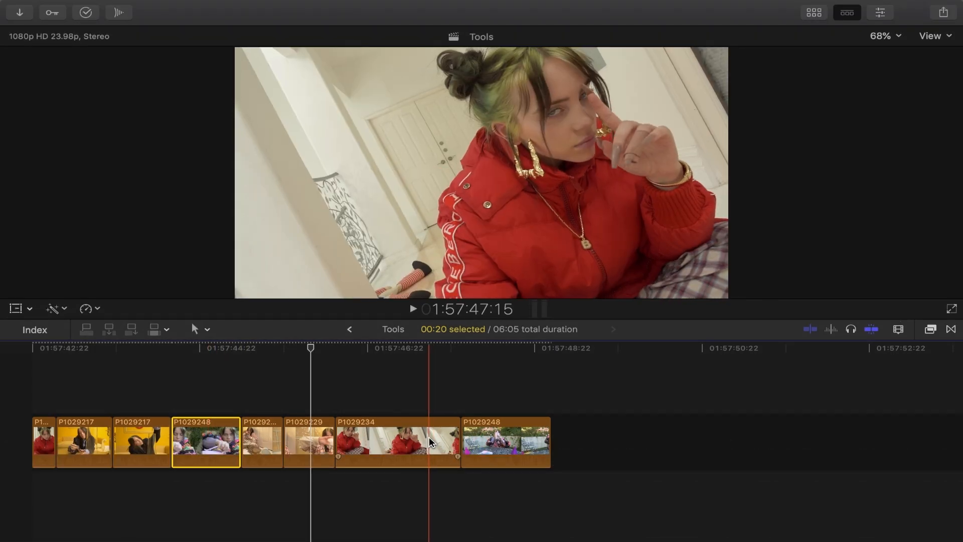
left_click(429, 413)
left_click_drag(429, 442, 372, 398)
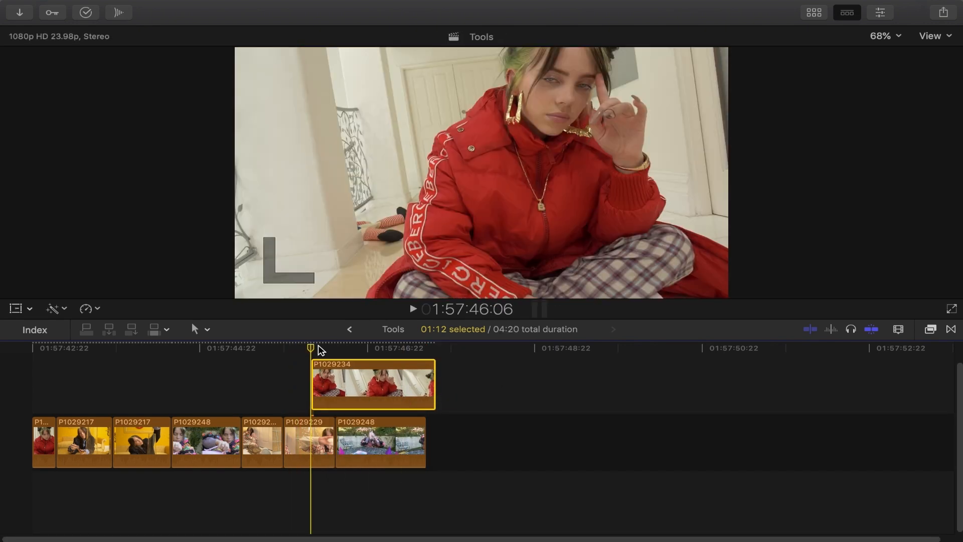
left_click_drag(353, 379, 335, 436)
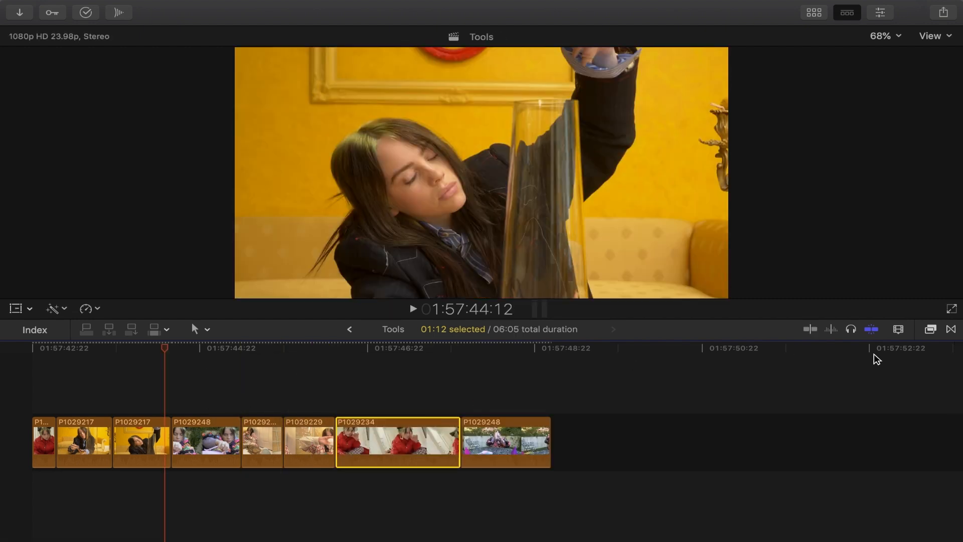
Zoom the timeline out, show clips with large waveforms and small filmstrips, and raise the audio level of clip P1029234
left_click(899, 331)
mouse_move(836, 359)
left_mouse_down()
mouse_move(908, 365)
mouse_move(820, 362)
left_mouse_up()
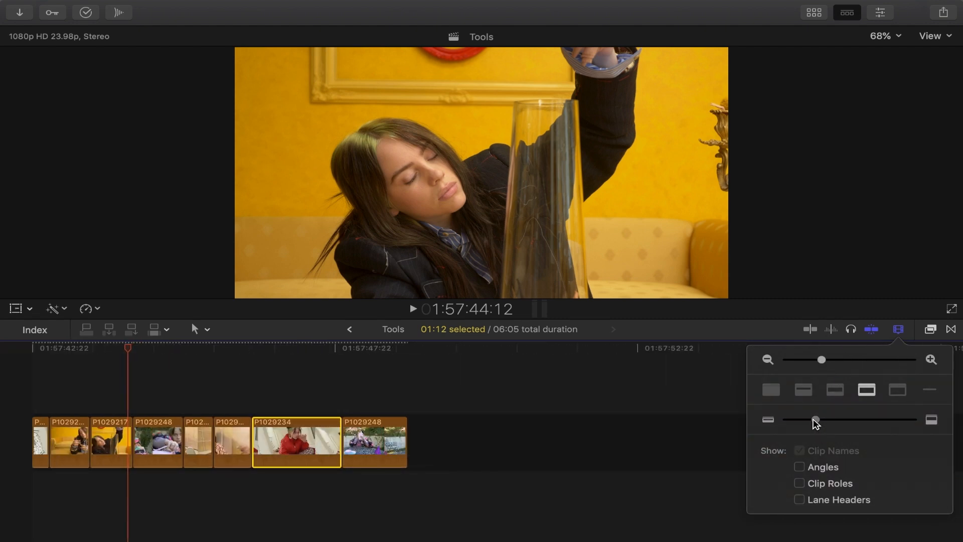
mouse_move(816, 422)
left_mouse_down()
mouse_move(892, 419)
mouse_move(811, 419)
left_mouse_up()
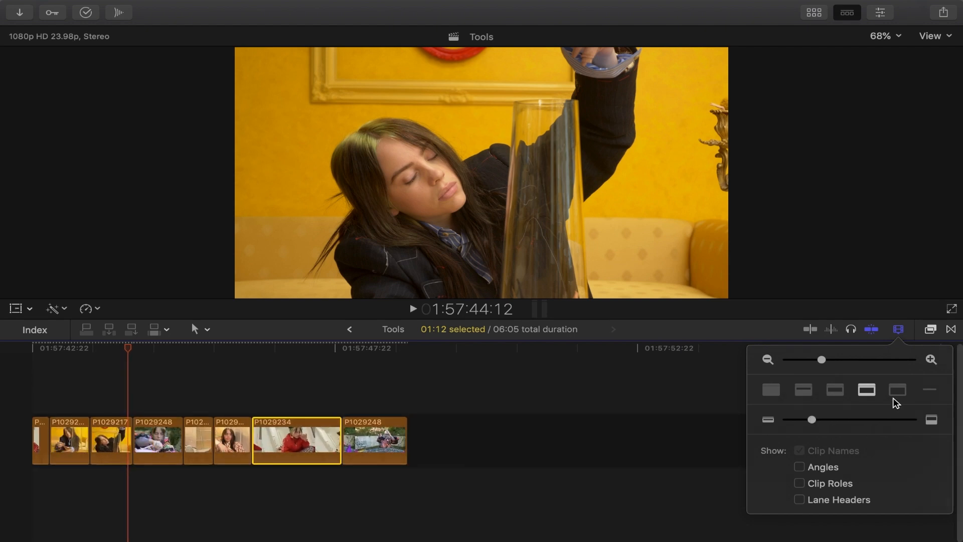
left_click(803, 391)
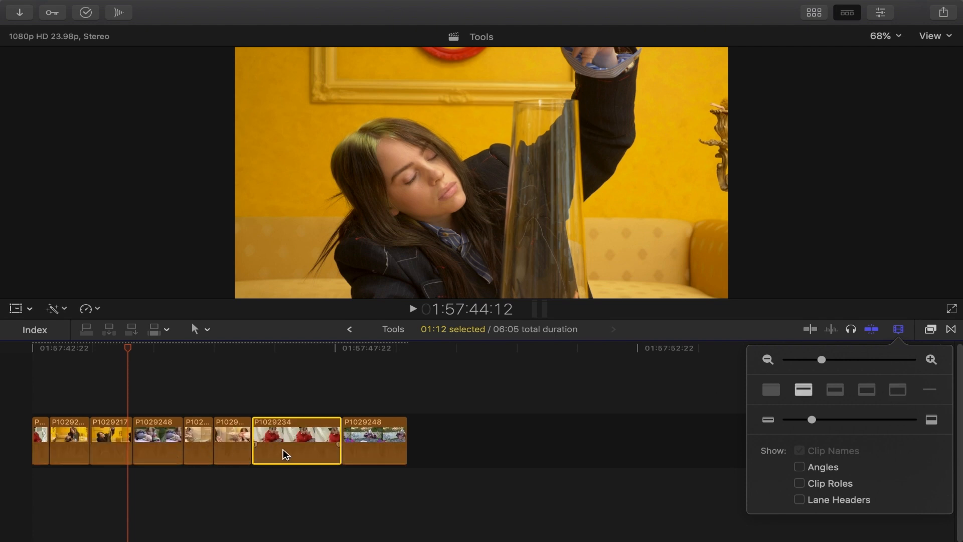
mouse_move(290, 444)
left_mouse_down()
mouse_move(290, 457)
mouse_move(289, 449)
left_mouse_up()
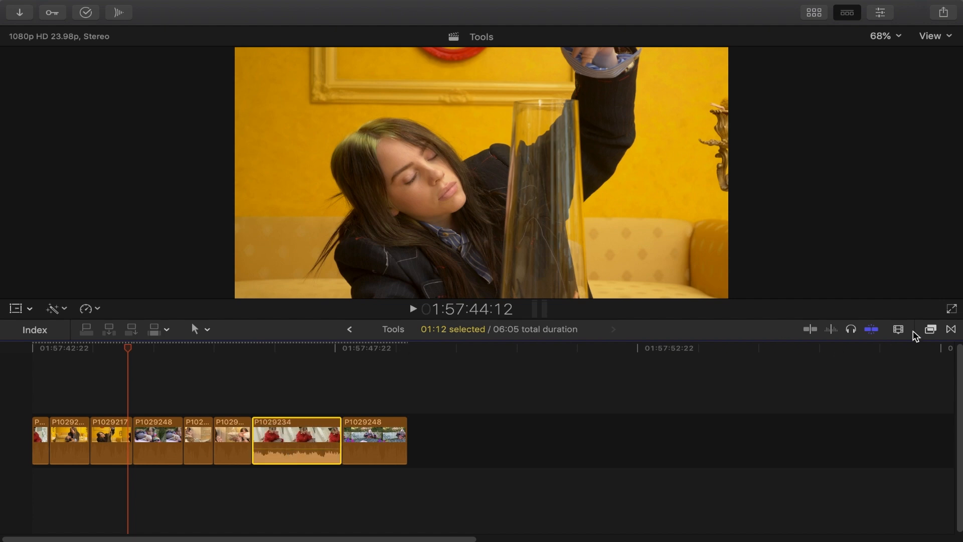
Try the waveform-only, filmstrip-only and name-only clip appearances, settle on large filmstrips with small waveforms, and adjust the clip height to medium
left_click(898, 329)
left_click(769, 392)
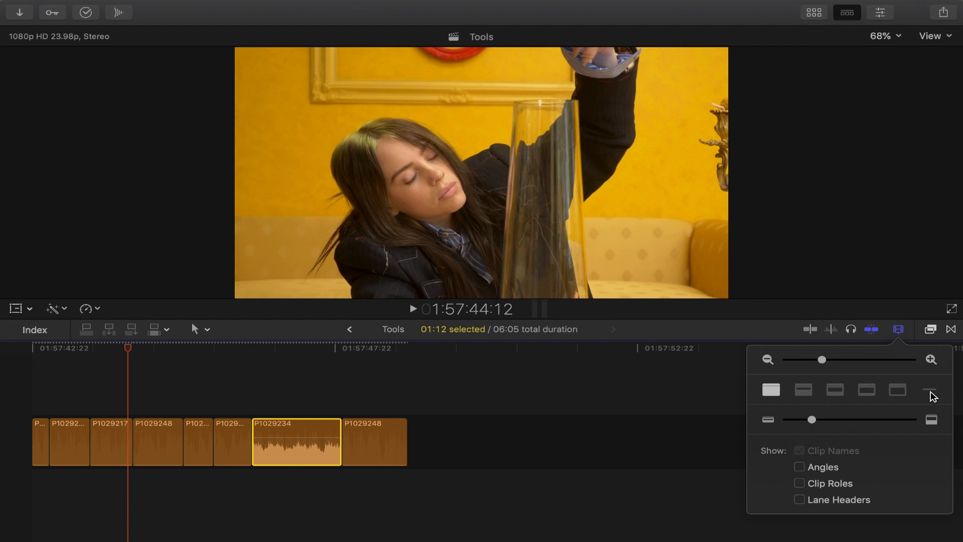
left_click(897, 390)
left_click(867, 391)
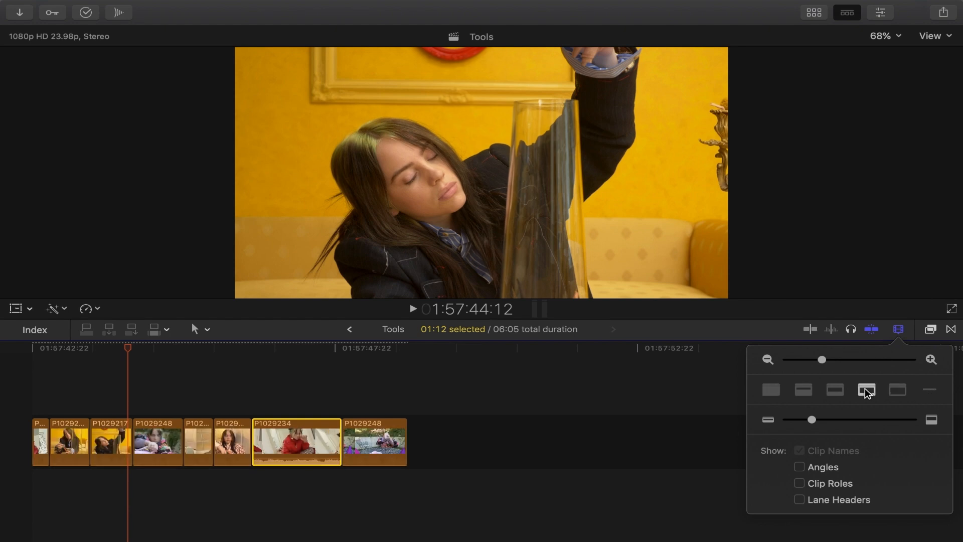
left_click(930, 391)
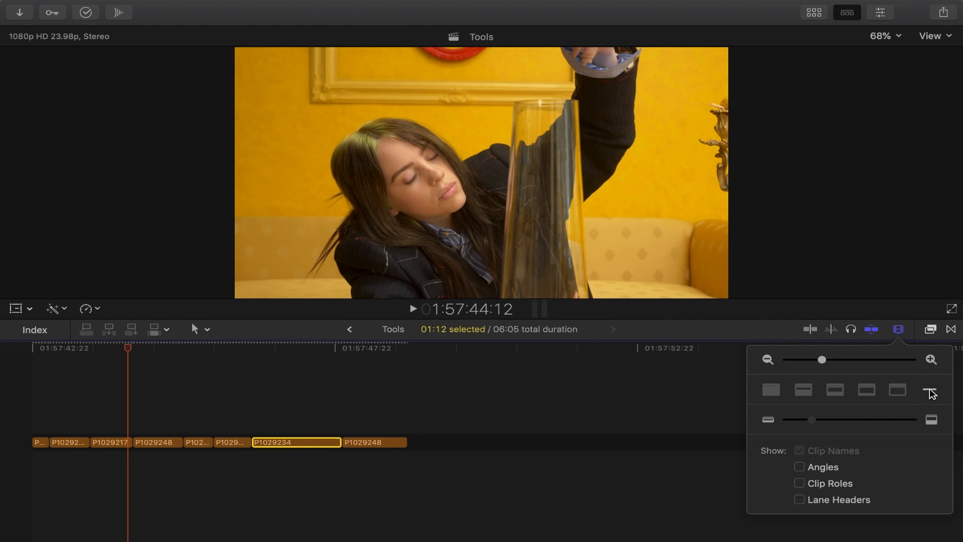
left_click(861, 392)
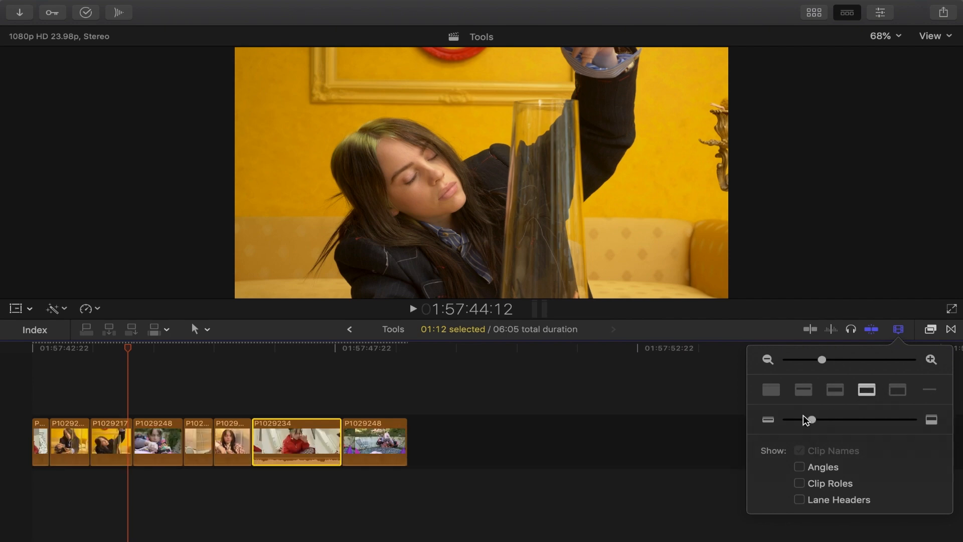
left_click_drag(813, 423, 898, 419)
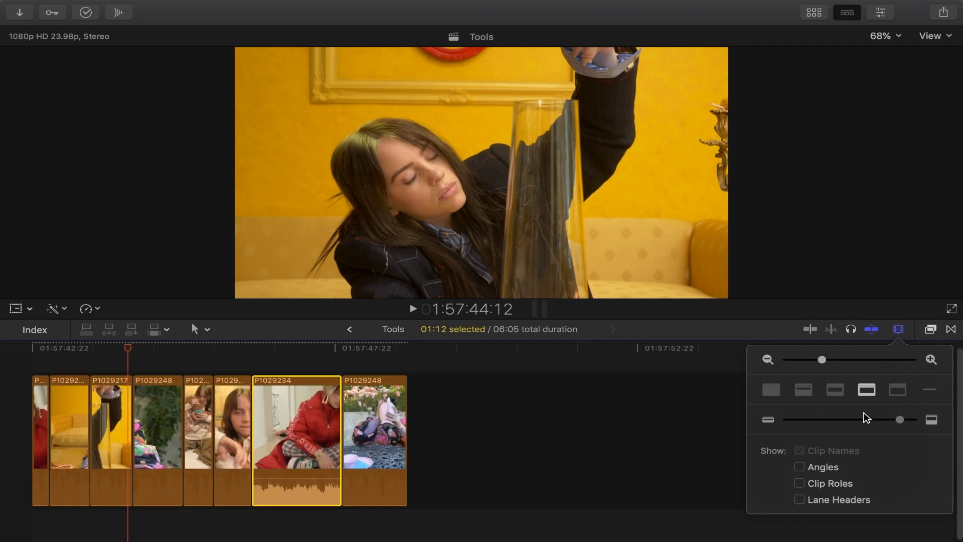
left_click_drag(756, 420, 823, 421)
Close the clip appearance options, show the installed effects and look through the video effect categories
left_click(931, 330)
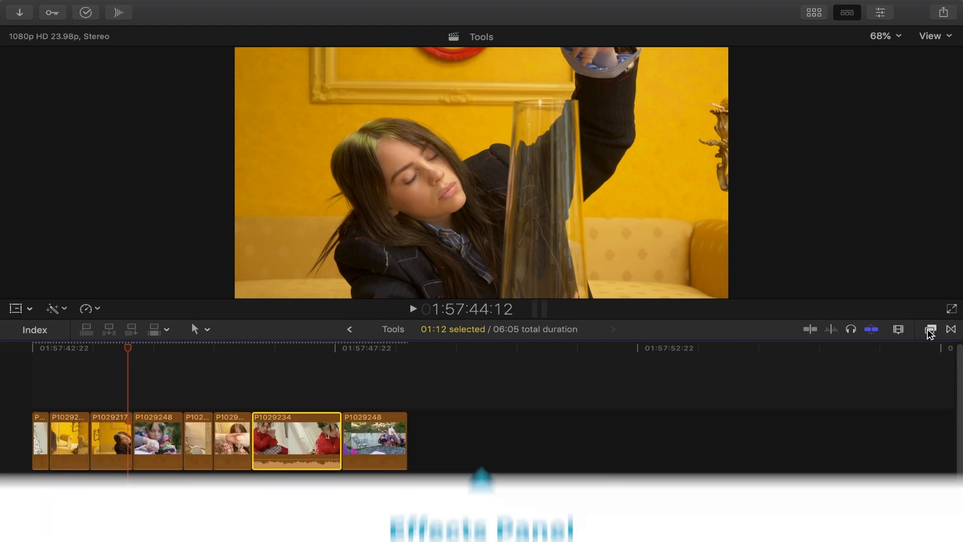
left_click(931, 301)
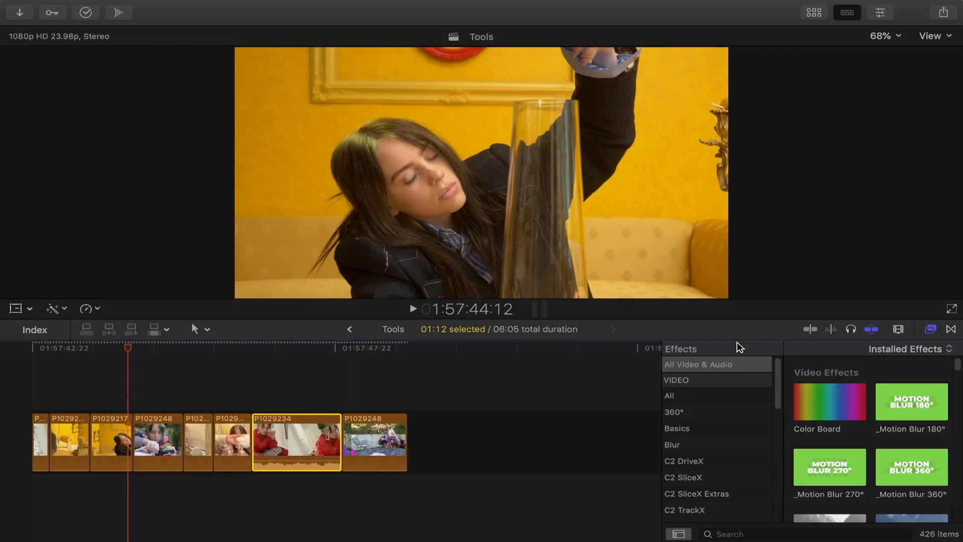
scroll(725, 471, "down", 5)
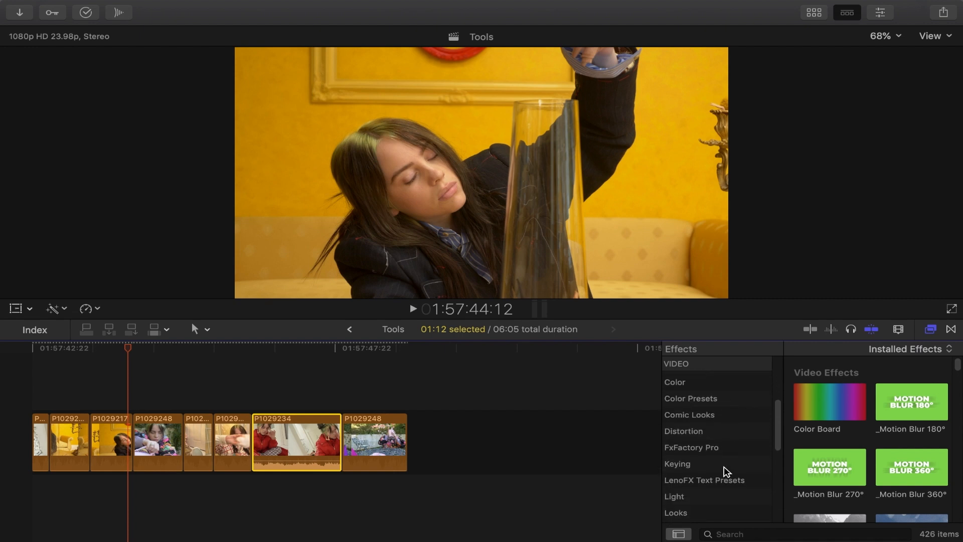
scroll(726, 471, "up", 8)
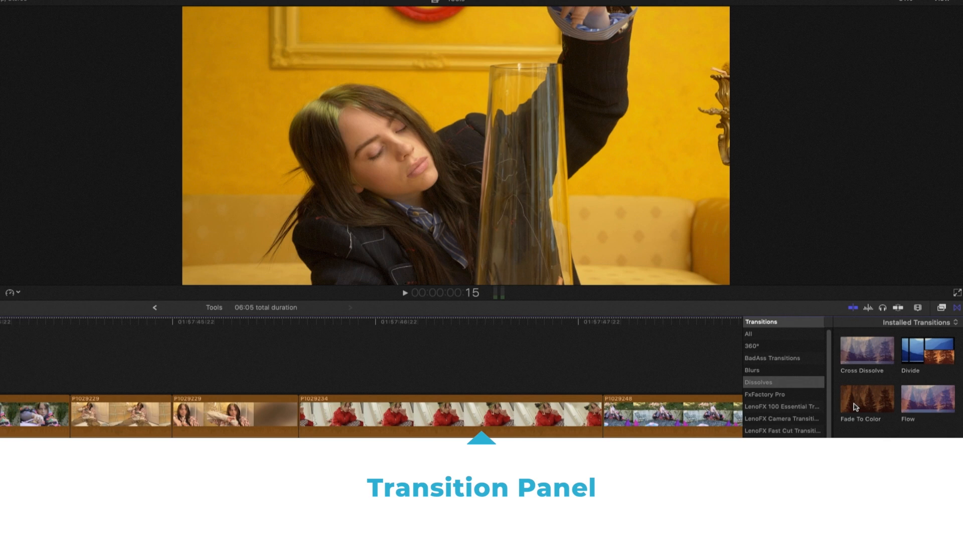
Preview the Fade To Color transition from the Dissolves category and select Cross Dissolve
left_click(856, 407)
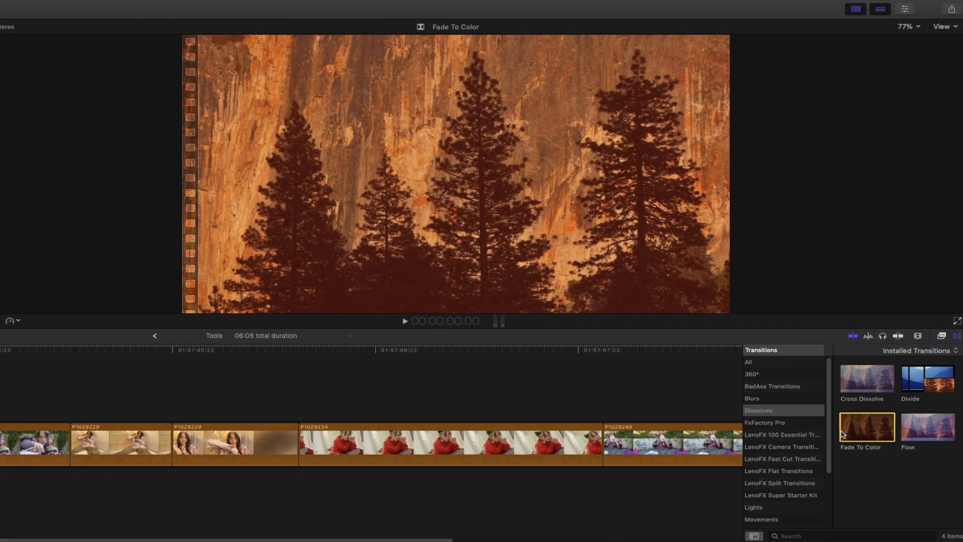
key("space")
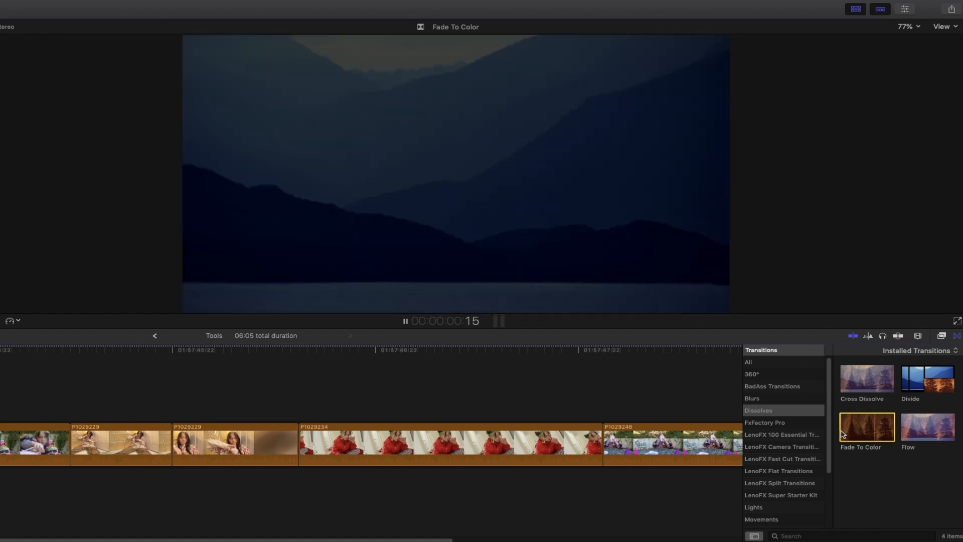
left_click(852, 384)
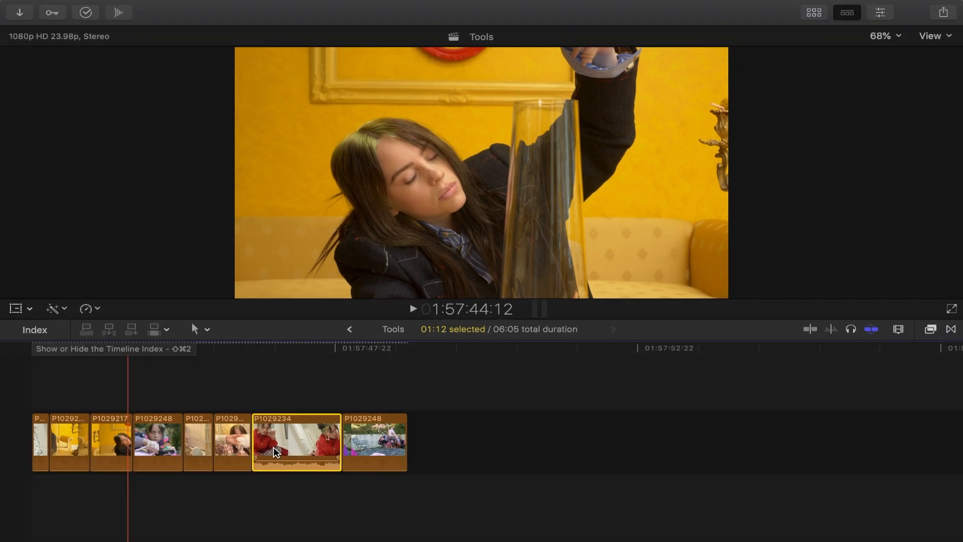
Show the timeline index and select the first look 1 tag and the look 3 tag to locate their clips
left_click(44, 332)
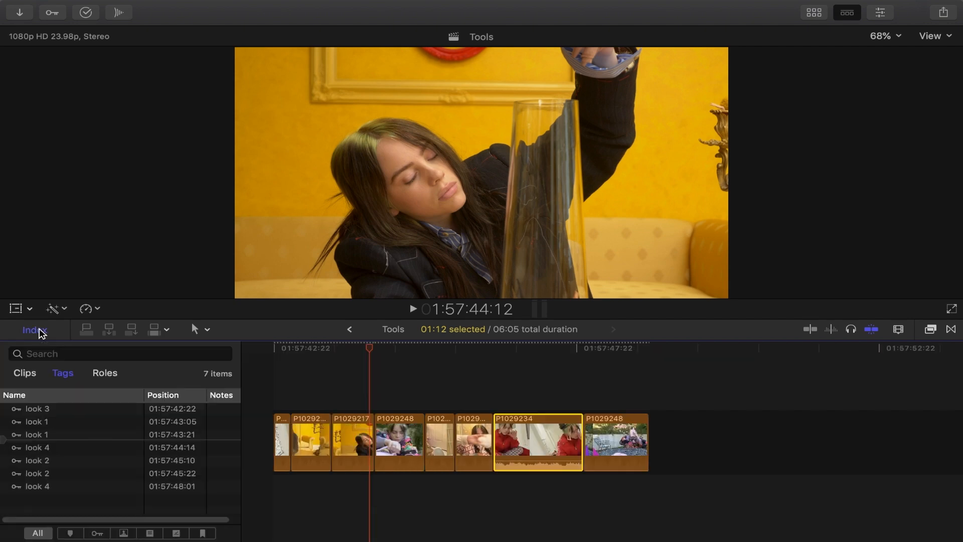
left_click(46, 422)
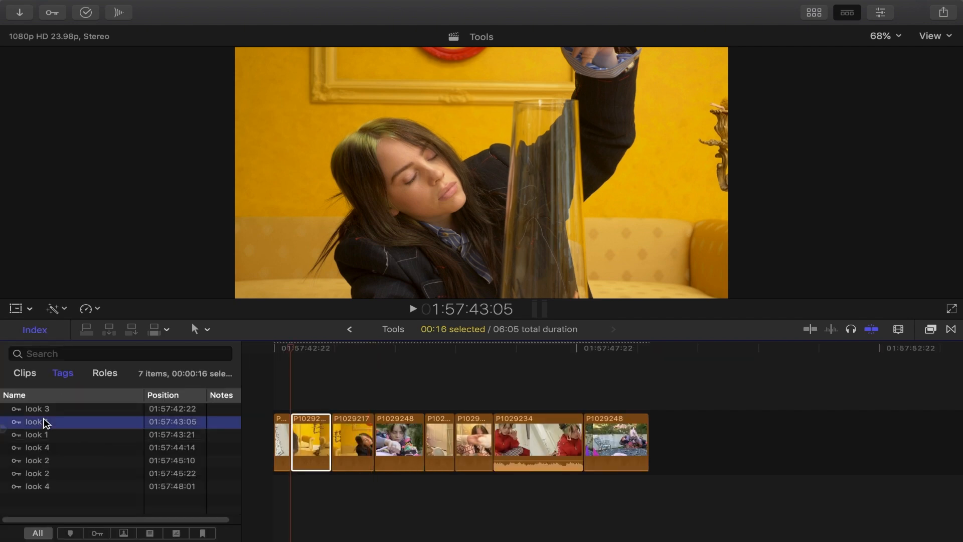
left_click(47, 410)
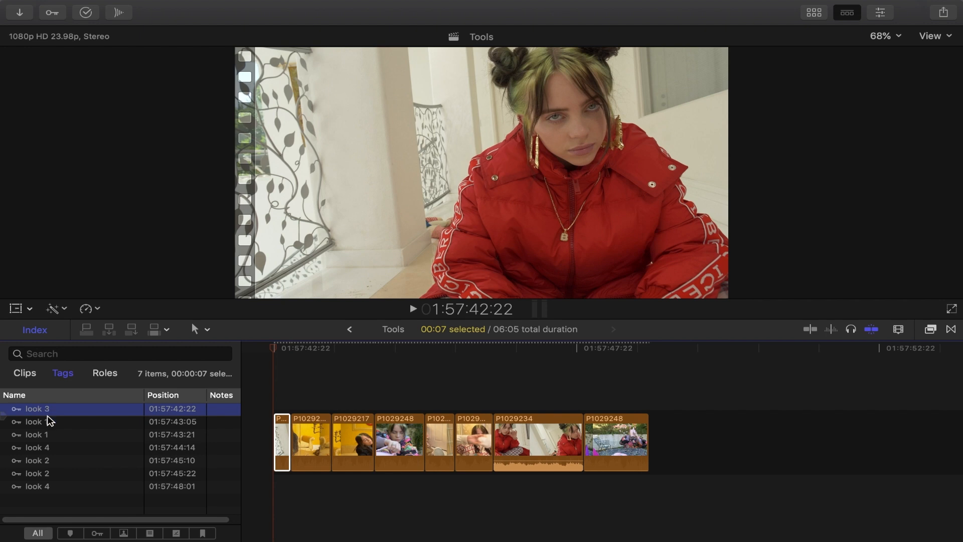
Select the first look 4 tag and the first look 2 tag in the timeline index to locate their clips
left_click(56, 448)
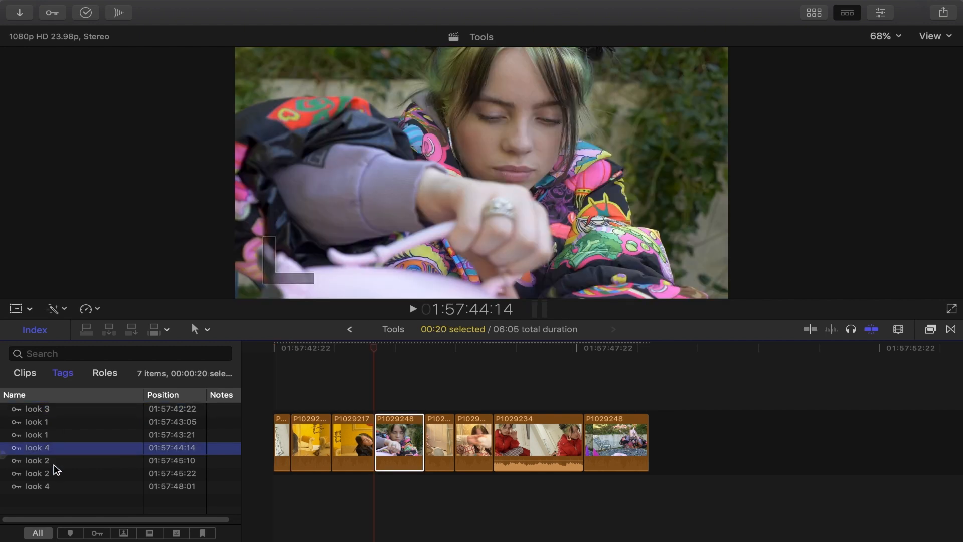
left_click(55, 463)
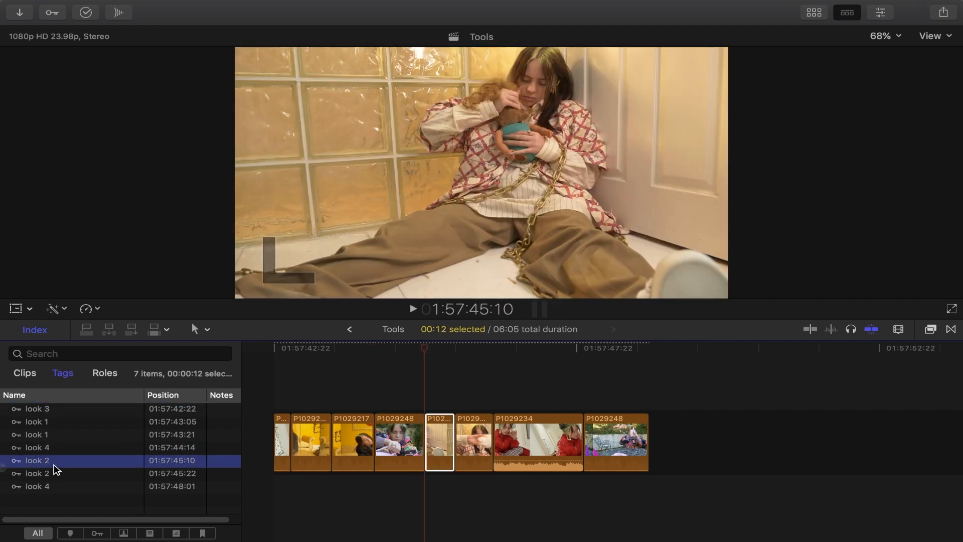
Show the browser, expand the 6-27-20 event and view its keyword collections look 1 through look 4
key("ctrl+super+1")
left_click(15, 88)
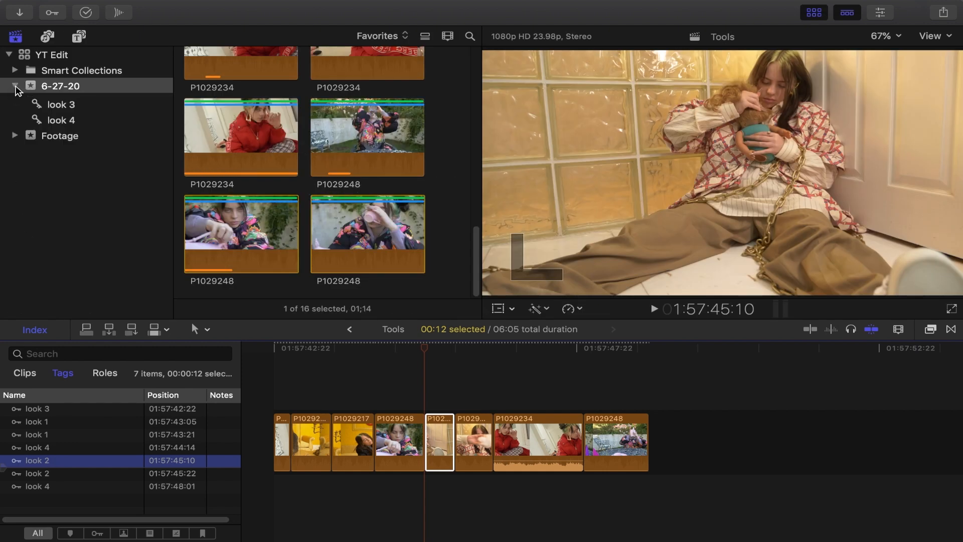
left_click(72, 103)
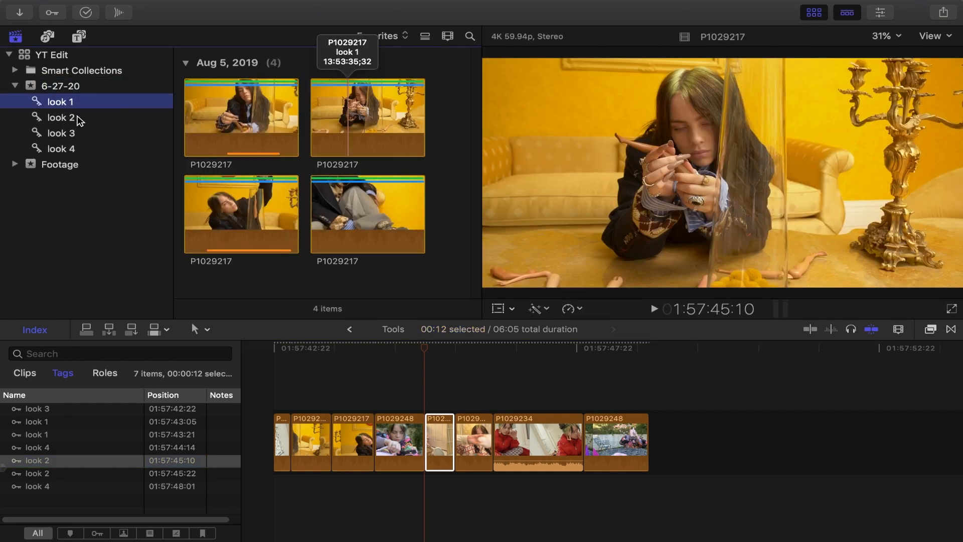
left_click(78, 118)
left_click(78, 135)
left_click(82, 150)
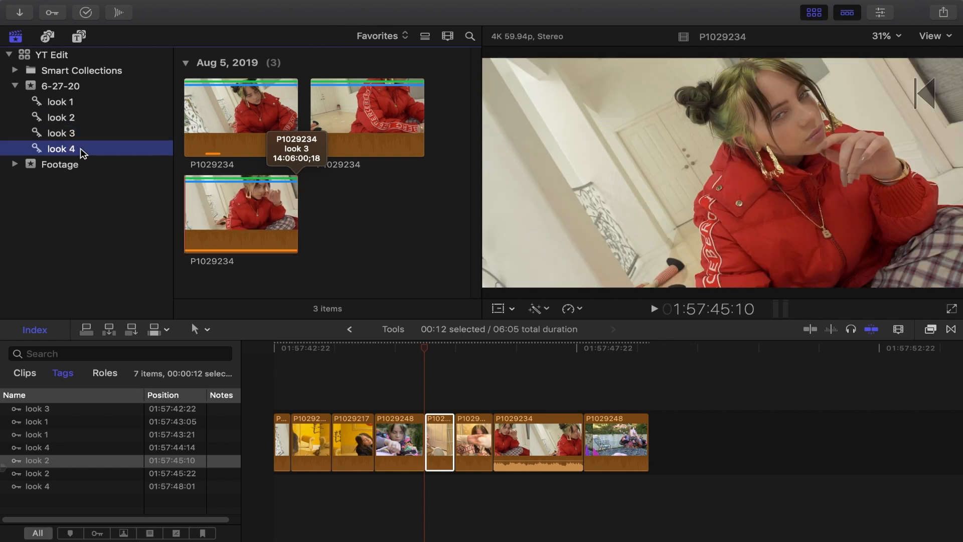
Locate both look 1 clips through their timeline index tags and view the look 1 keyword collection in the browser
left_click(68, 422)
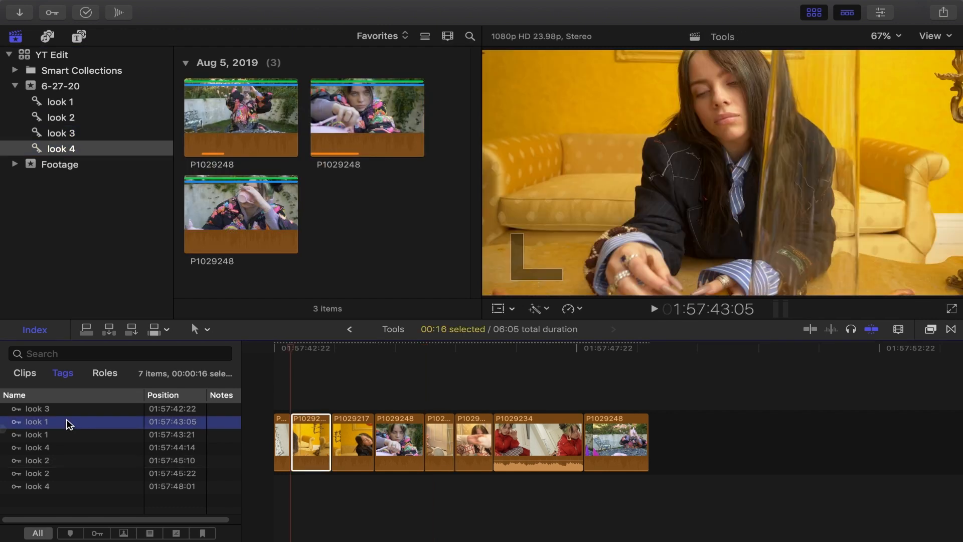
left_click(69, 434)
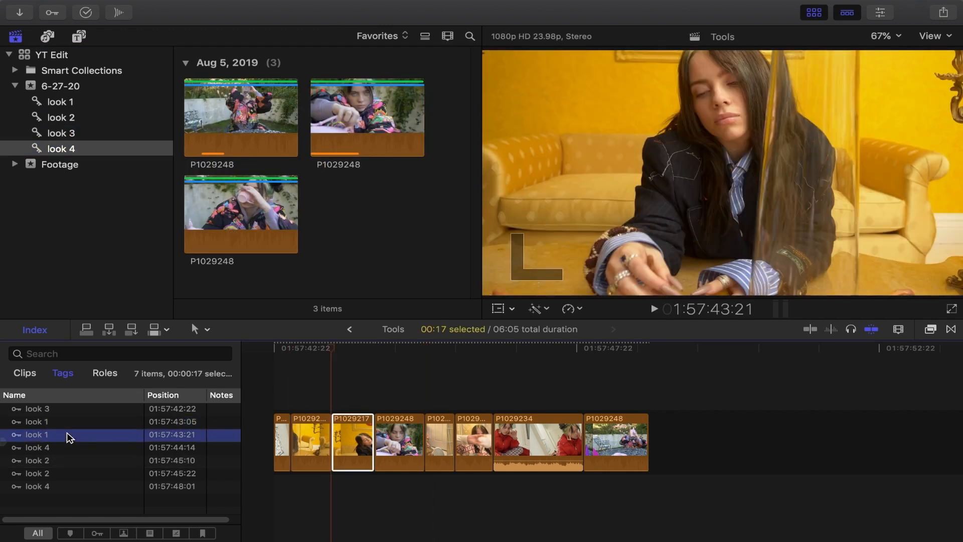
left_click(72, 423)
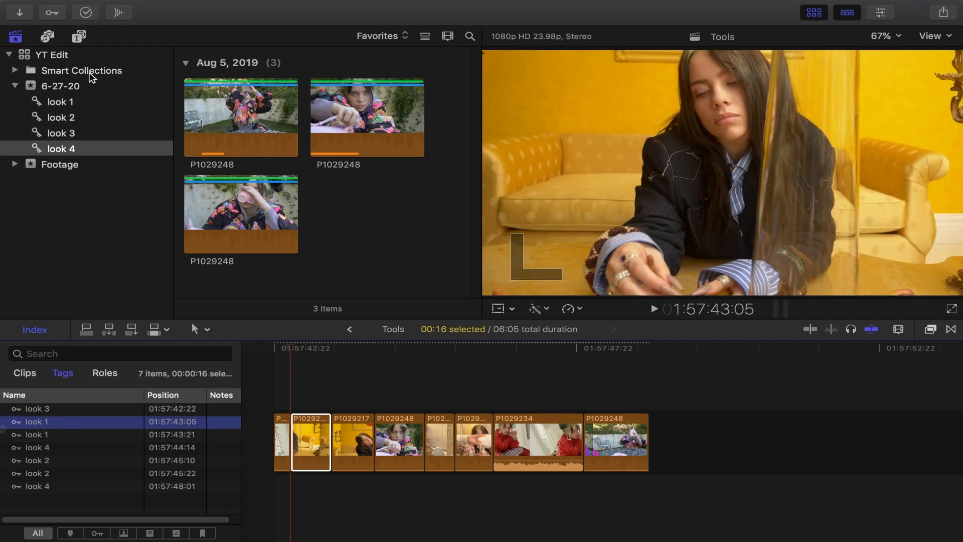
left_click(88, 103)
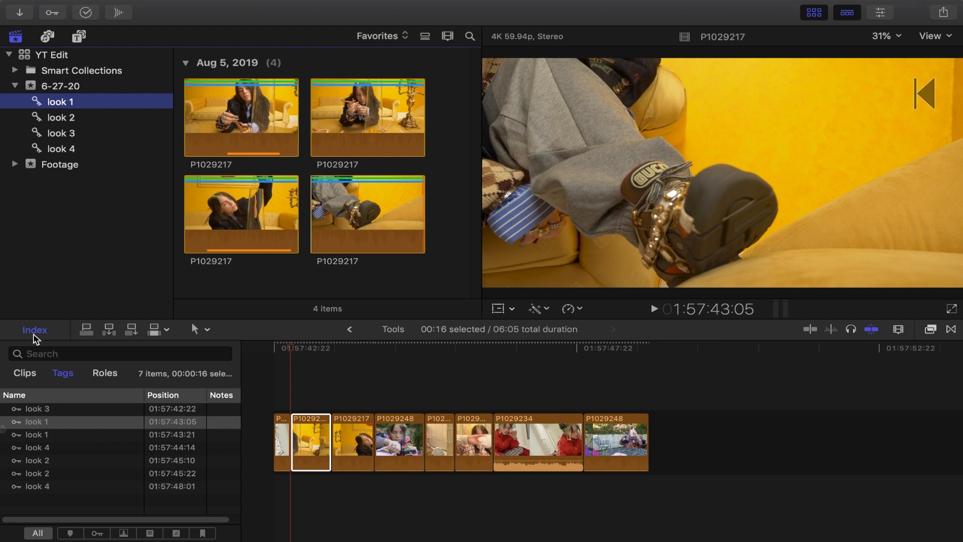
Add the keyword "billie and item" to the first P1029248 clip in the look 4 collection
left_click(485, 394)
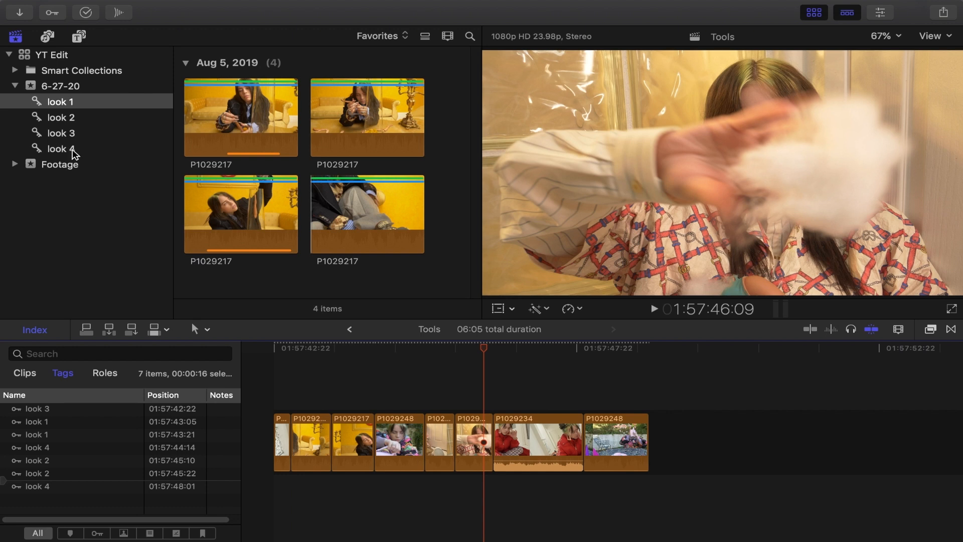
left_click(70, 147)
left_click(70, 147)
key("Return")
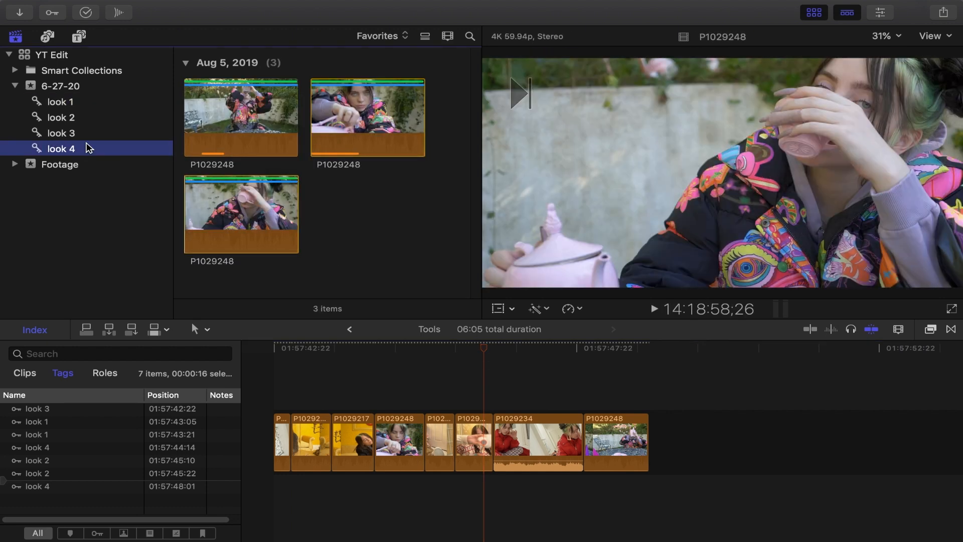
left_click(227, 111)
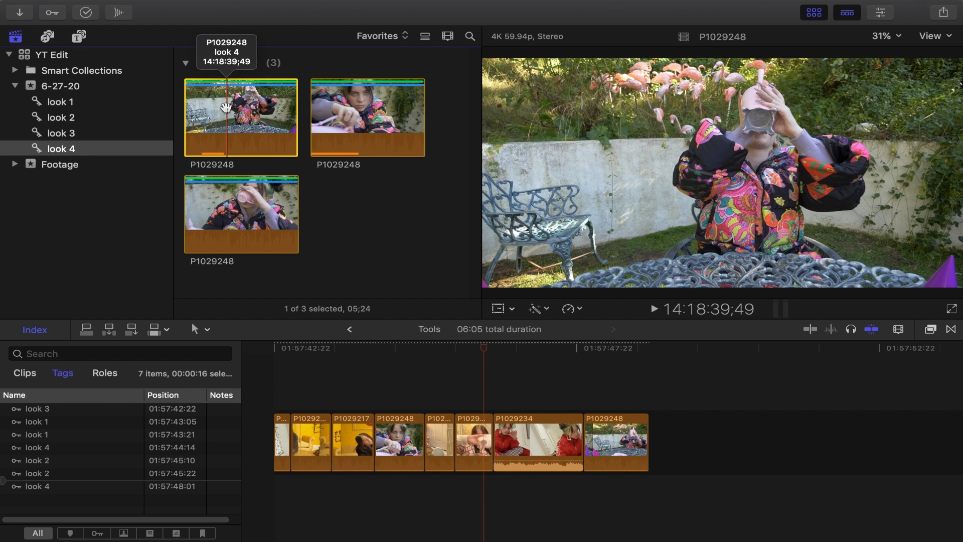
key("super+k")
type("billie and item")
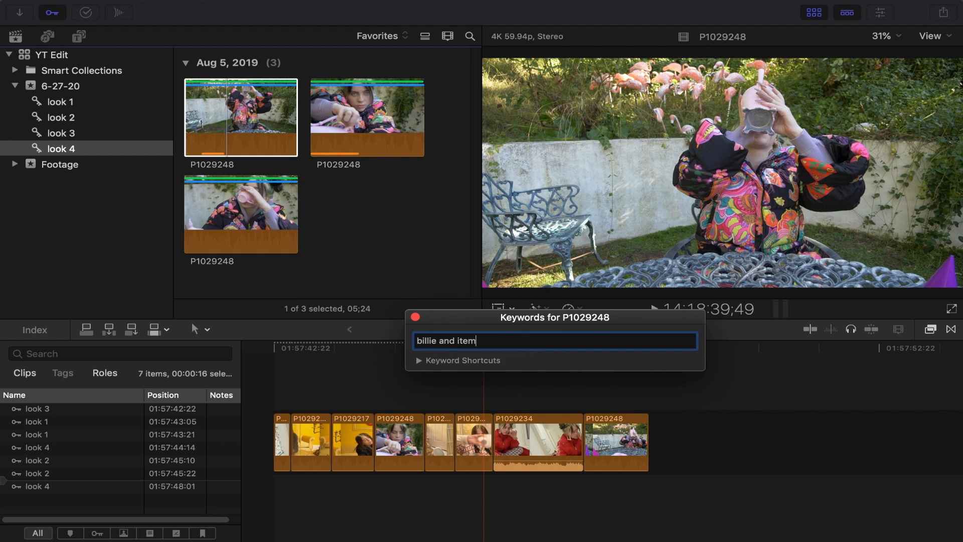
key("Return")
left_click(53, 12)
Append the first P1029248 clip from the look 4 collection to the end of the Tools timeline and delete it from there
left_click_drag(238, 120, 737, 434)
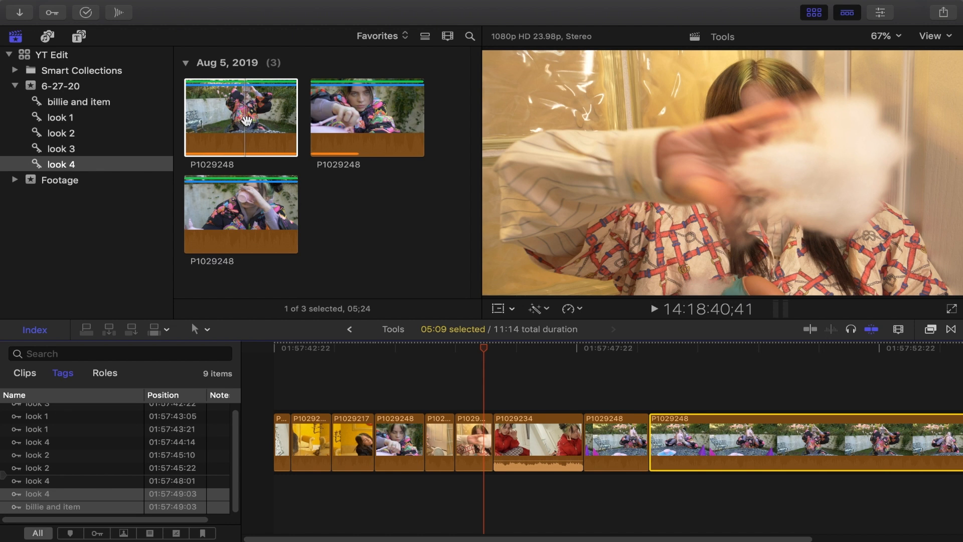
left_click(247, 118)
left_click(752, 441)
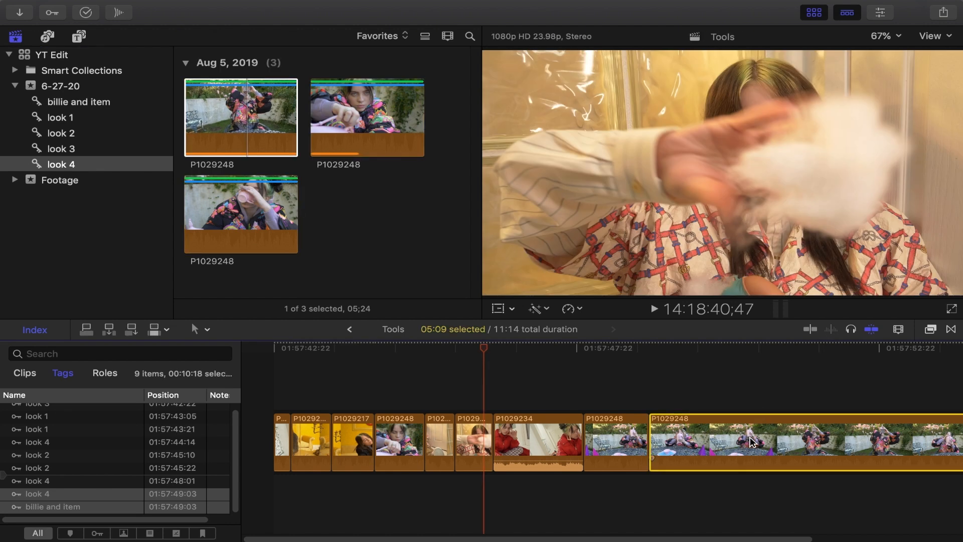
key("Delete")
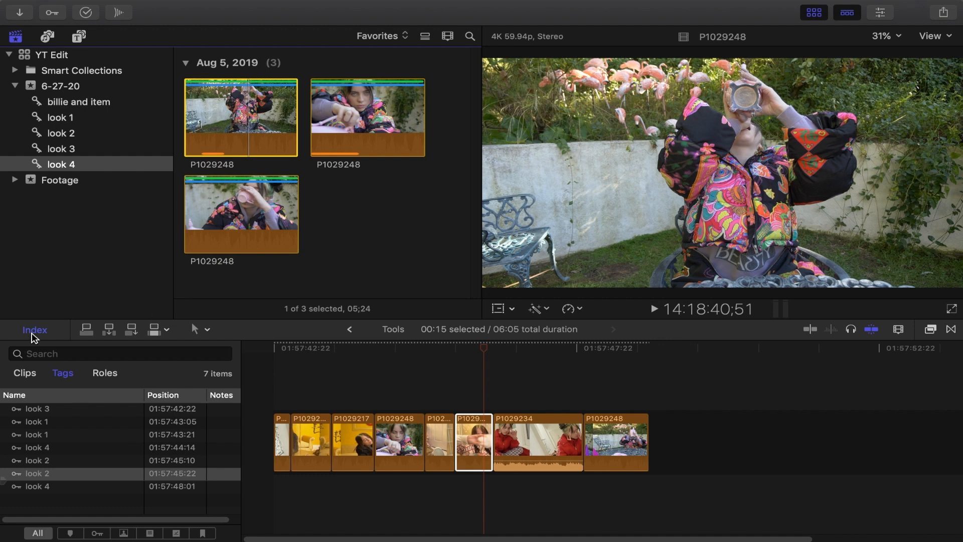
Search the timeline index's clips for 48 and select each P1029248 entry to locate it in the timeline
left_click(25, 373)
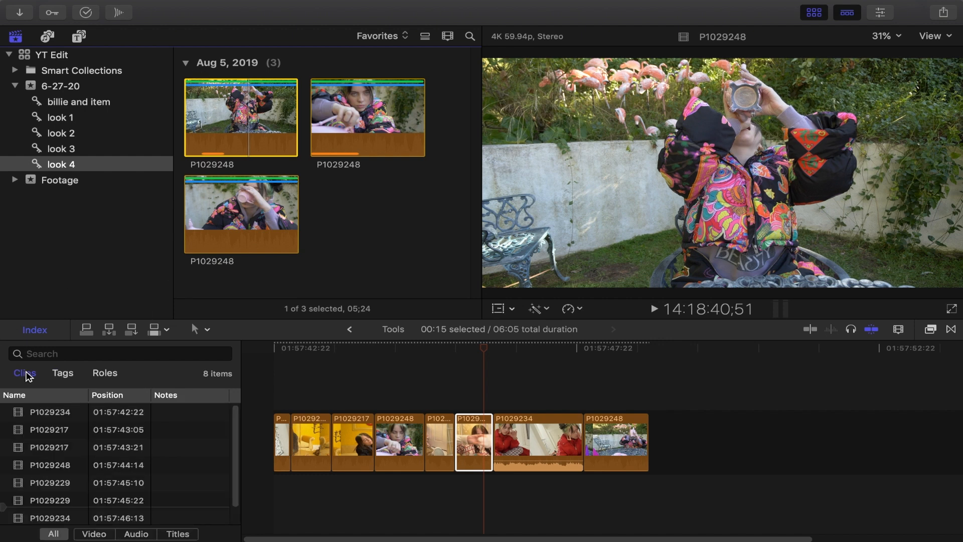
left_click(112, 353)
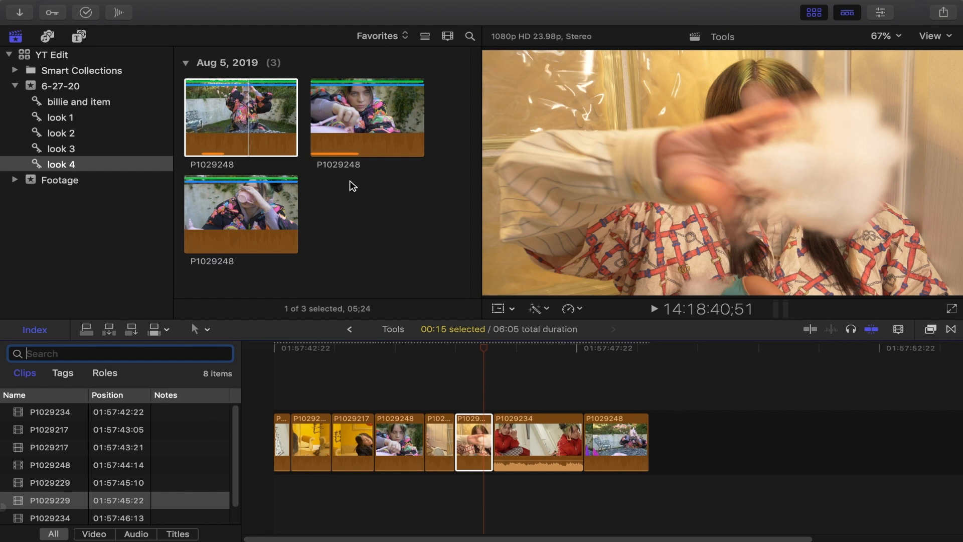
type("48")
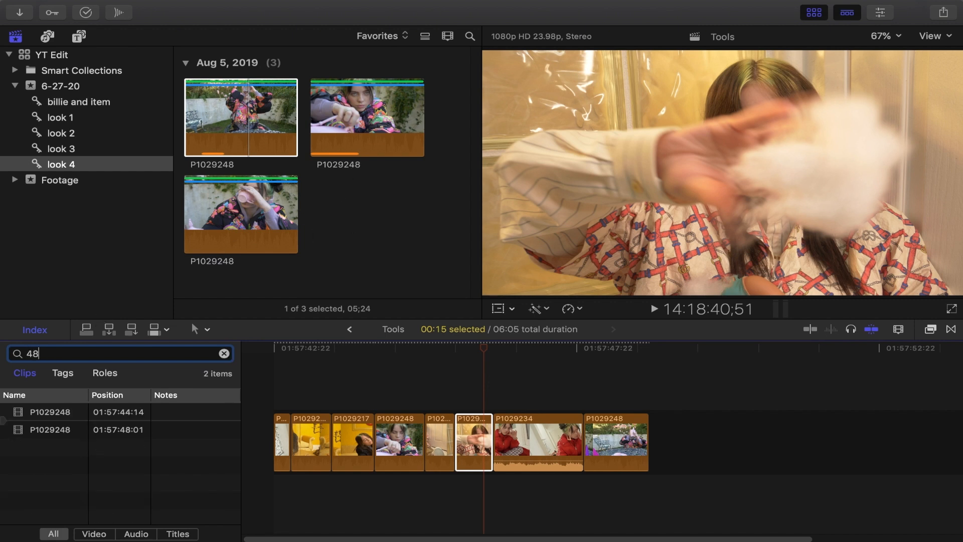
left_click(56, 415)
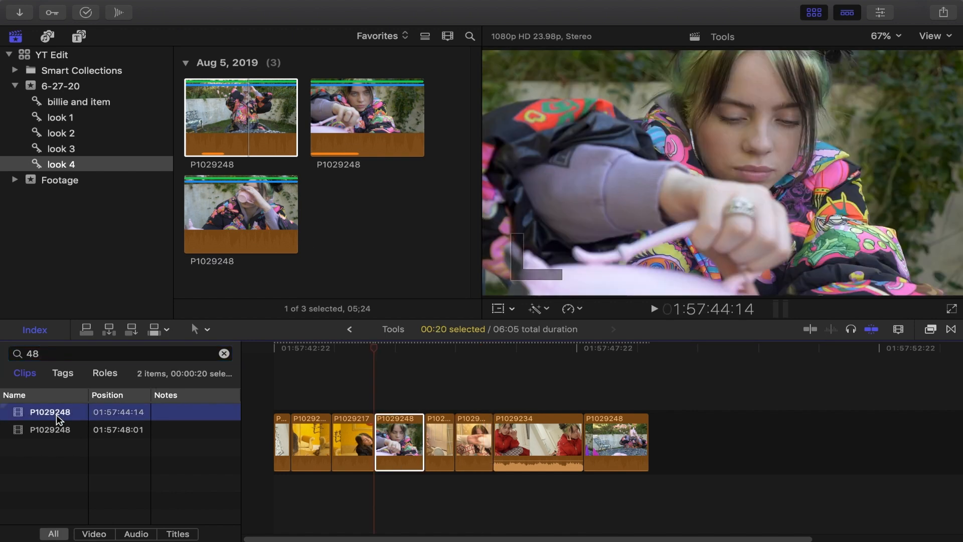
left_click(60, 432)
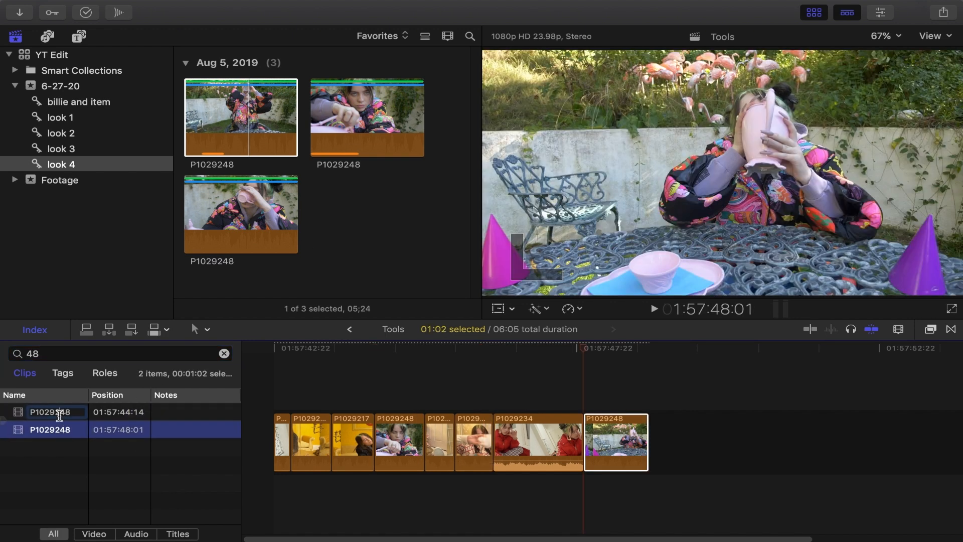
left_click(59, 414)
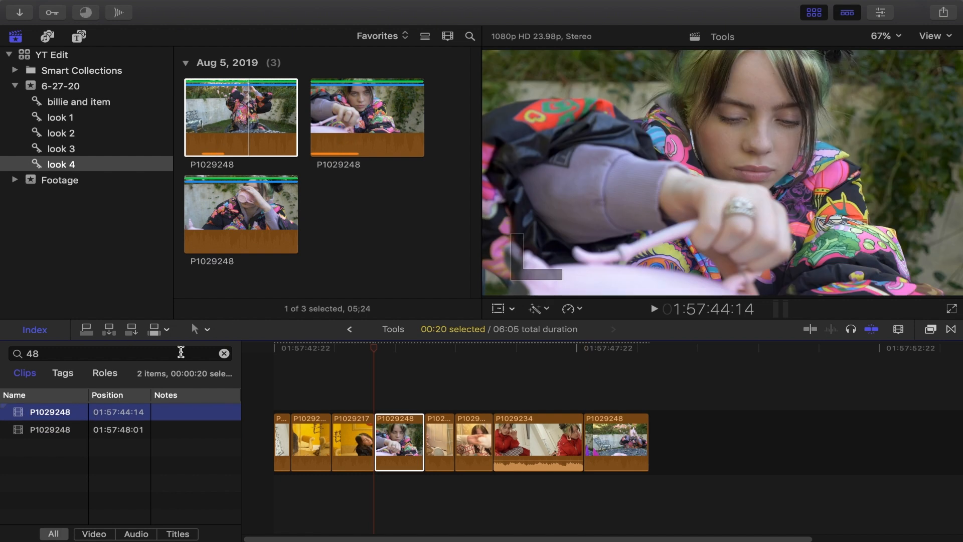
left_click(115, 432)
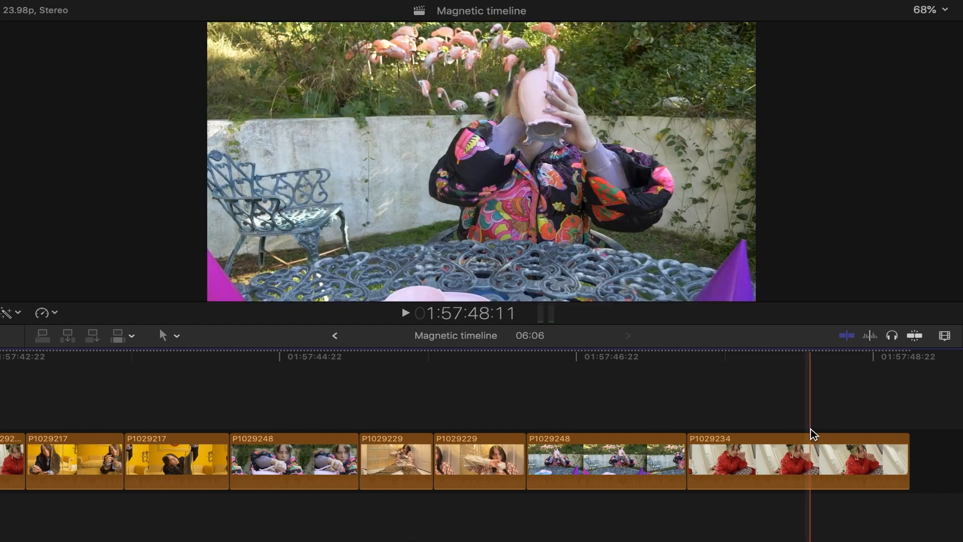
Try moving the short P1029234 clip to the timeline's end and the first P1029248 clip ahead of the P1029217 clips, and undo both moves
scroll(943, 453, "right", 3)
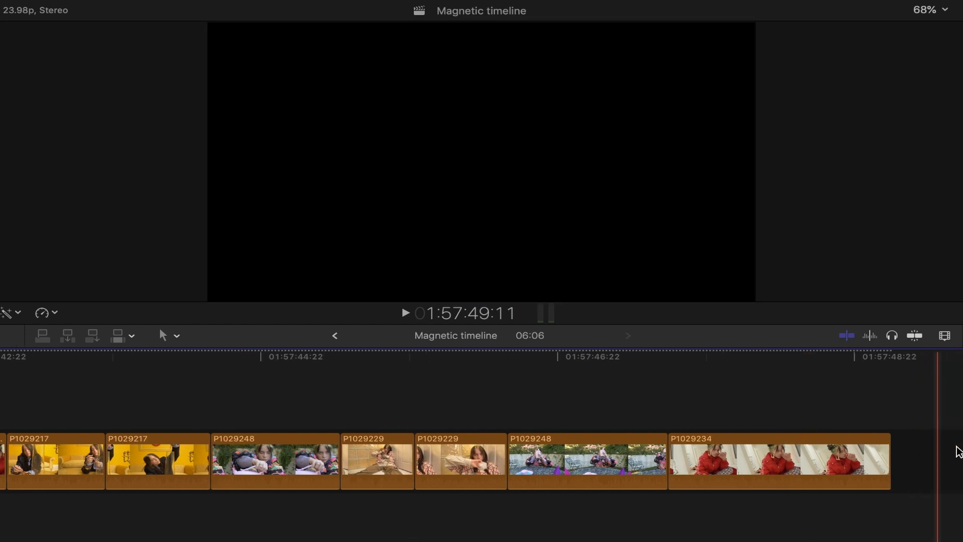
scroll(901, 457, "left", 3)
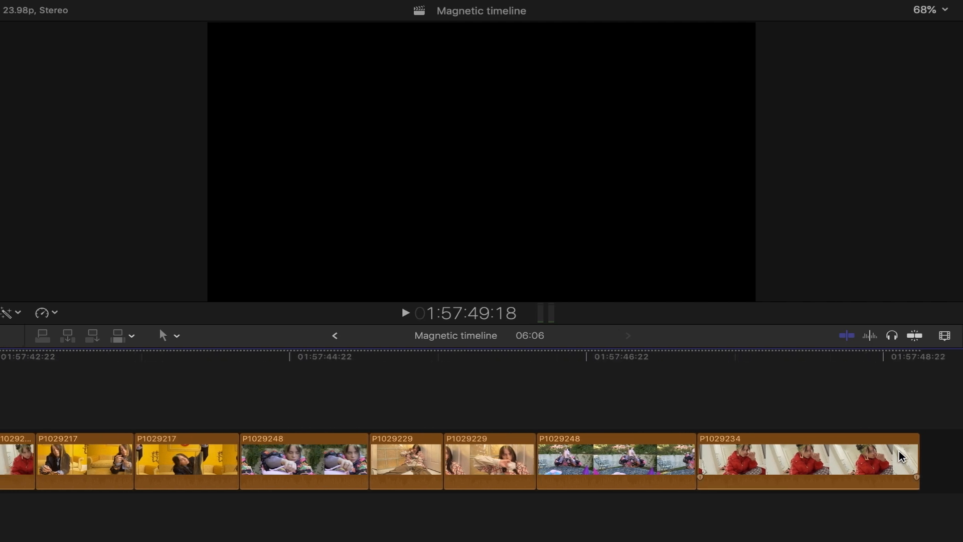
left_click_drag(176, 457, 26, 535)
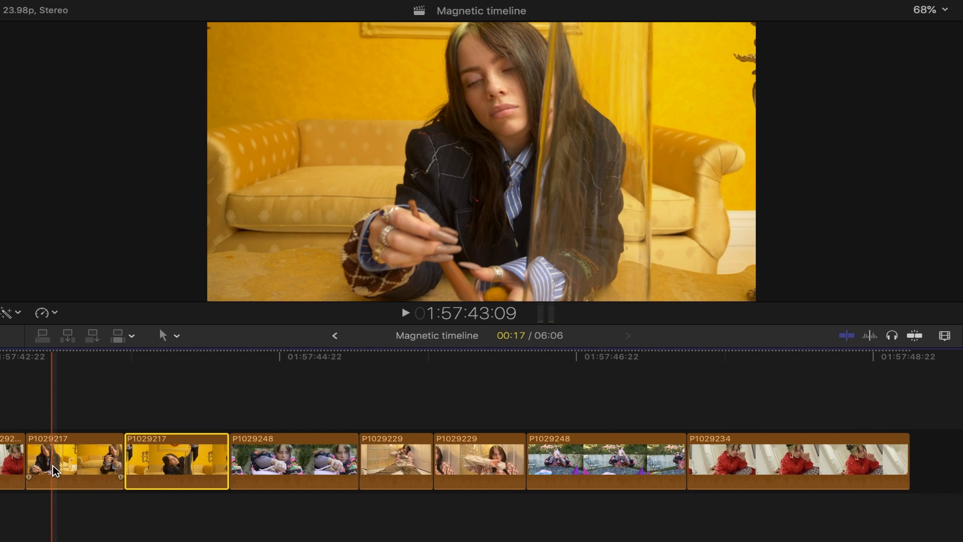
left_click_drag(9, 458, 887, 462)
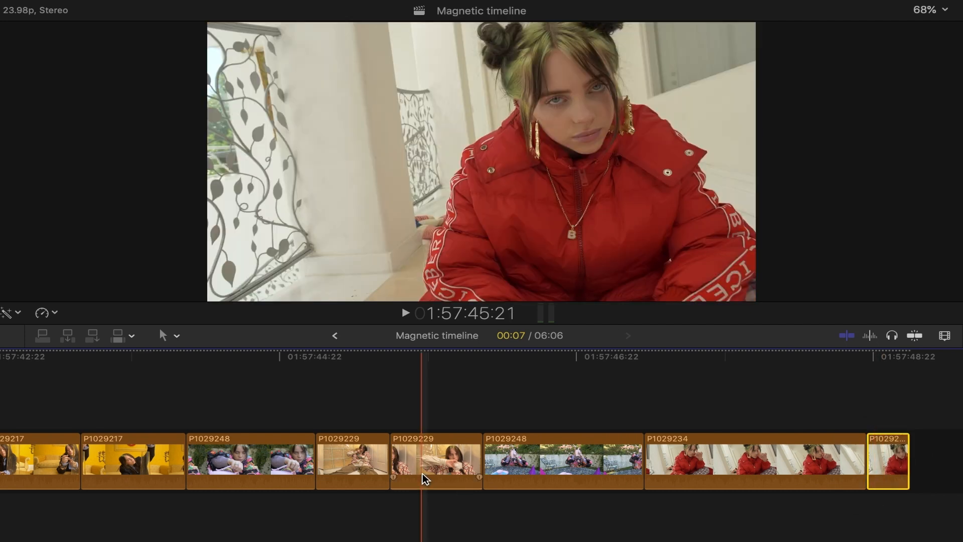
left_click_drag(226, 458, 31, 459)
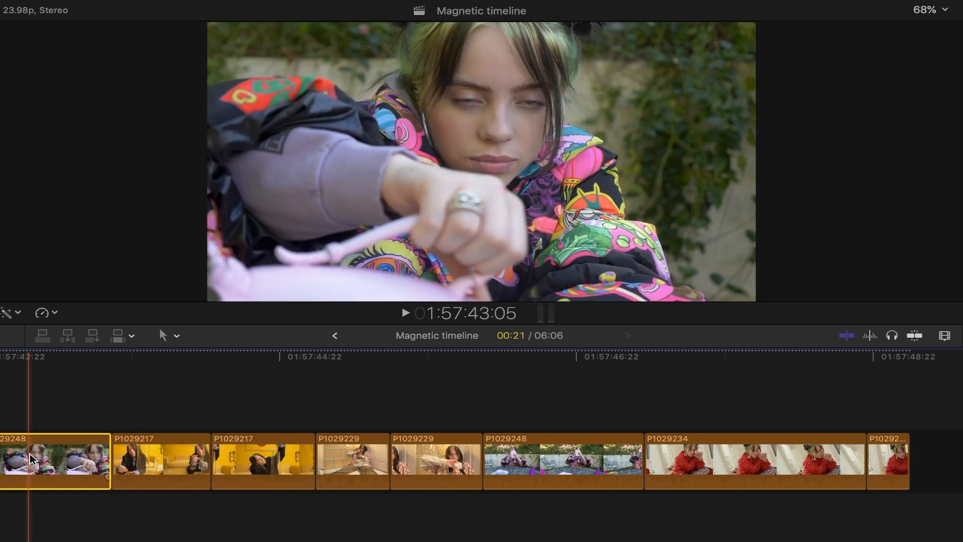
key("super+z")
key("super+z")
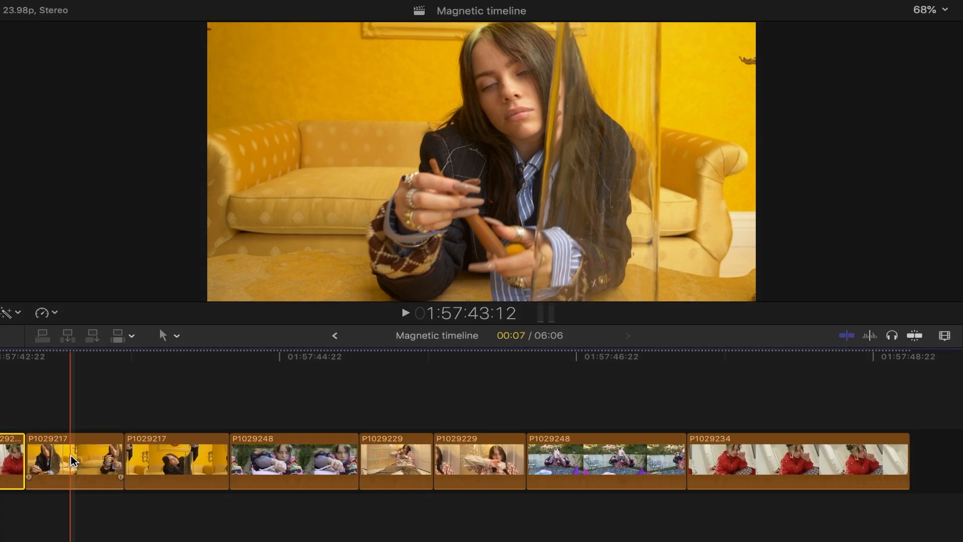
Try connecting the first P1029217 clip below the storyline and placing the second between the P1029229 clips, and undo both changes
left_click_drag(73, 431, 112, 535)
left_click_drag(58, 463, 301, 476)
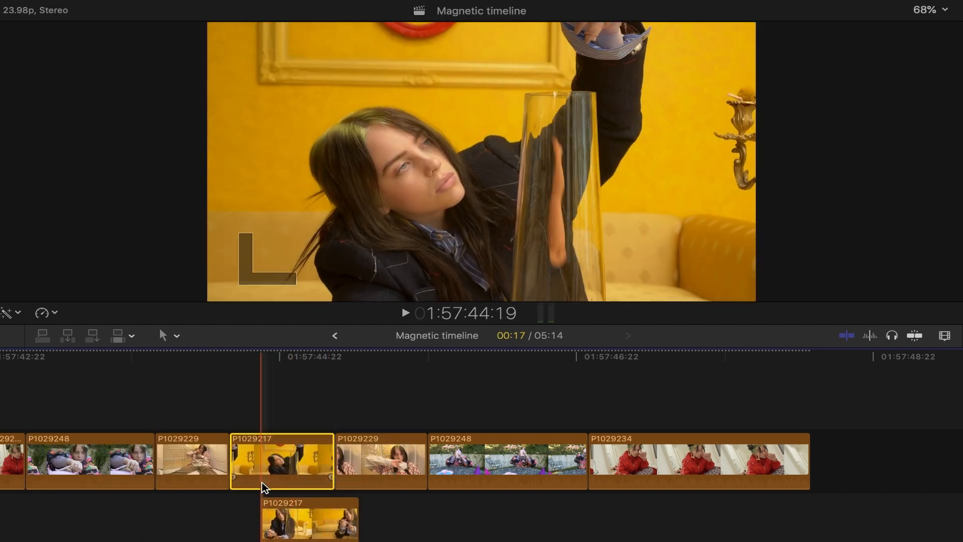
key("super+equal")
key("super+equal")
key("super+equal")
key("super+equal")
key("Left")
key("super+minus")
key("super+minus")
key("super+minus")
key("super+minus")
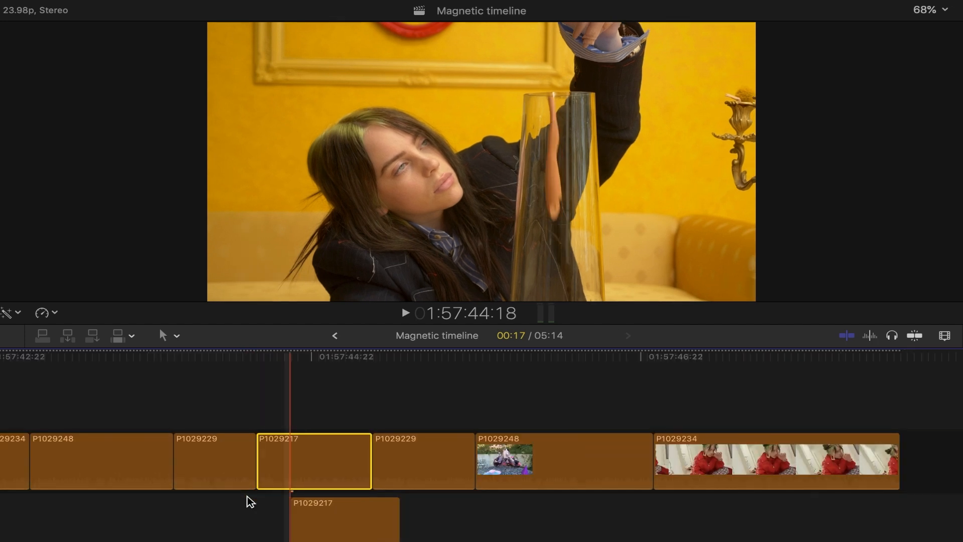
key("super+z")
key("super+z")
key("super+z")
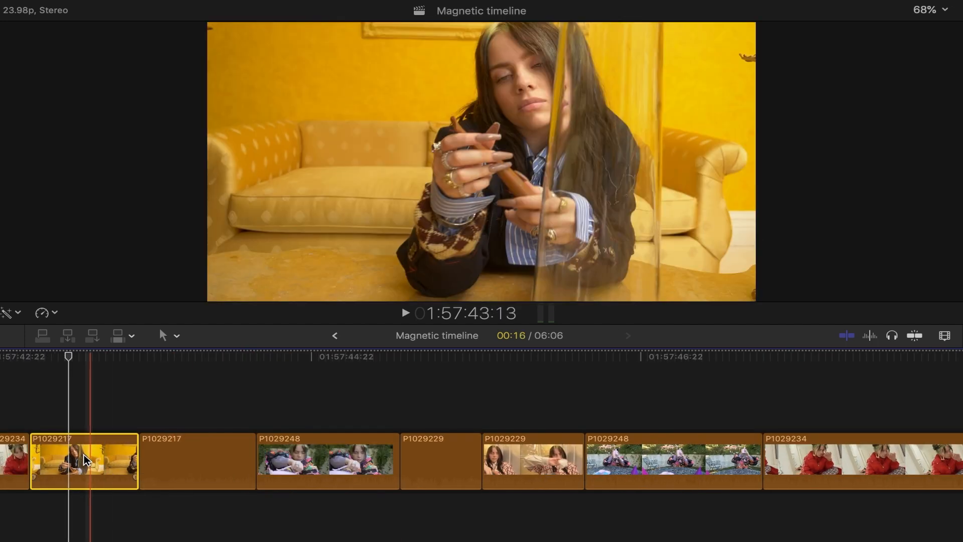
Lift the first P1029217 clip out of the primary storyline and connect it above the second P1029217 clip
left_click_drag(86, 458, 93, 395)
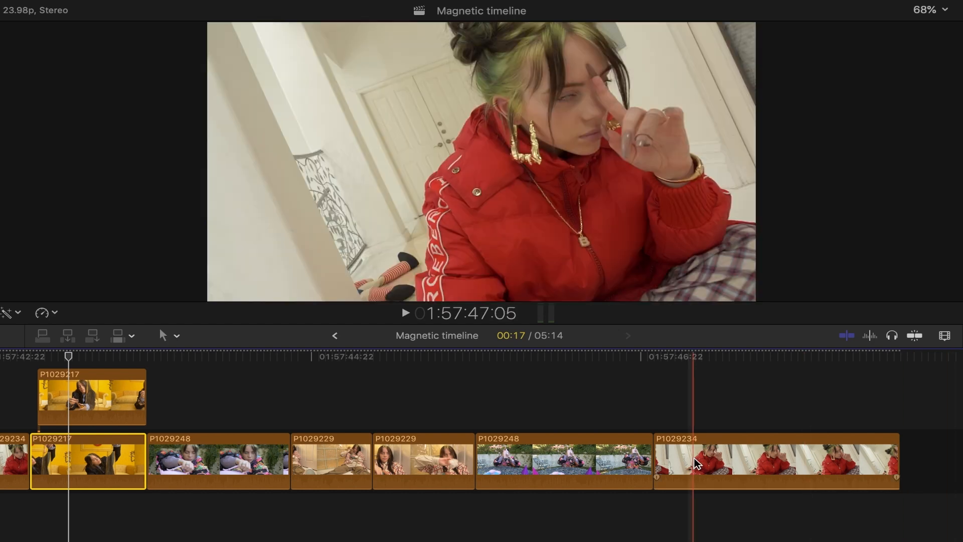
Shift the connected P1029217 clip slightly later and try repositioning the P1029217 clip beneath it using the Trim and Select tools
left_click_drag(59, 409, 72, 409)
mouse_move(80, 461)
left_mouse_down()
mouse_move(372, 459)
mouse_move(72, 452)
left_mouse_up()
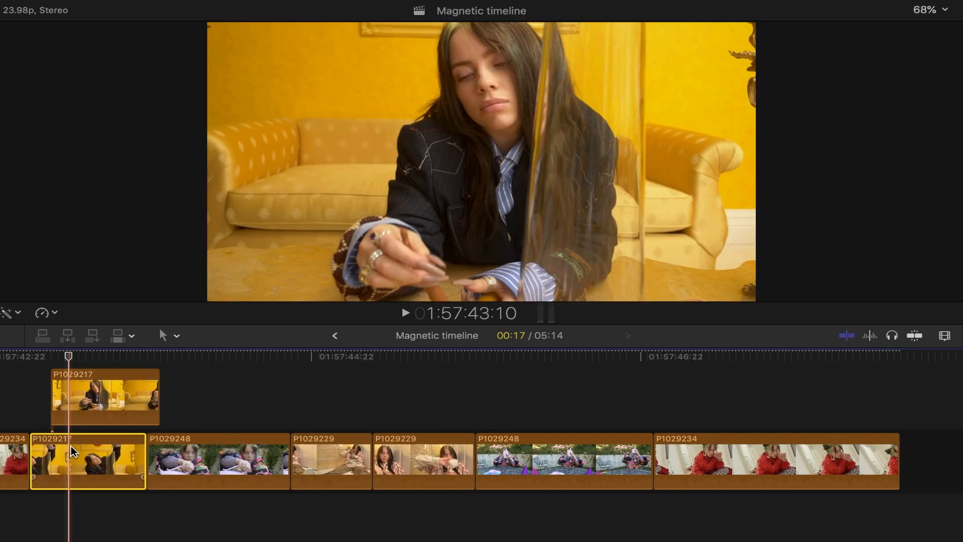
key("t")
mouse_move(70, 457)
left_mouse_down()
mouse_move(96, 458)
mouse_move(75, 457)
left_mouse_up()
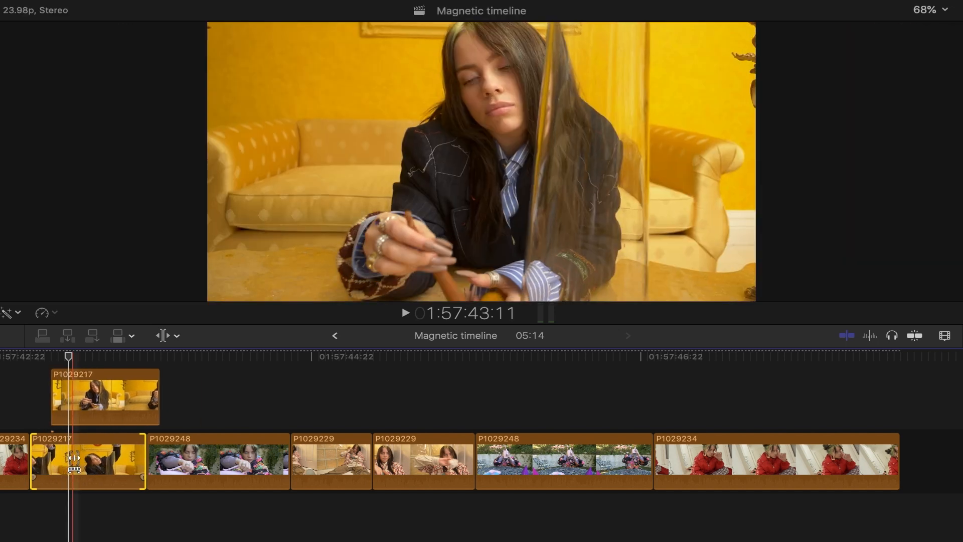
left_click_drag(74, 458, 84, 435)
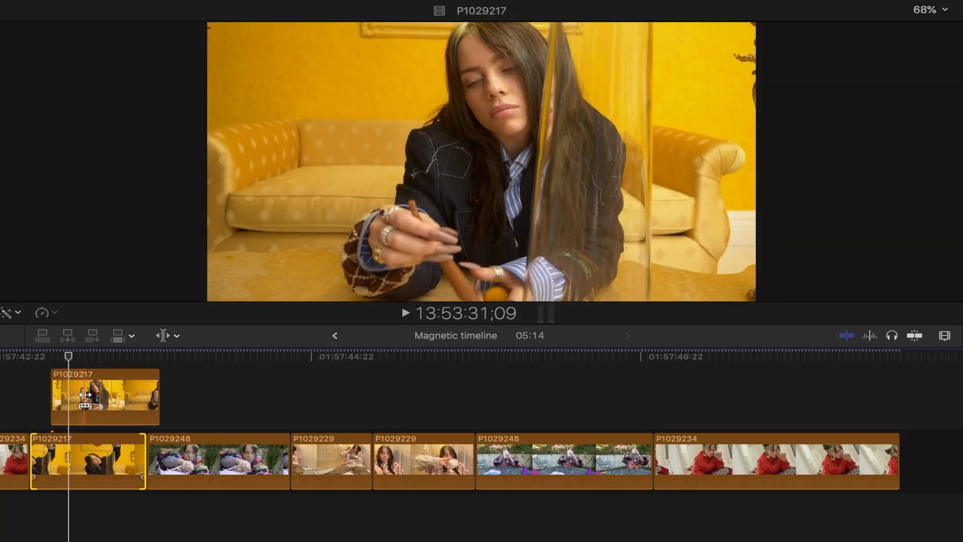
key("a")
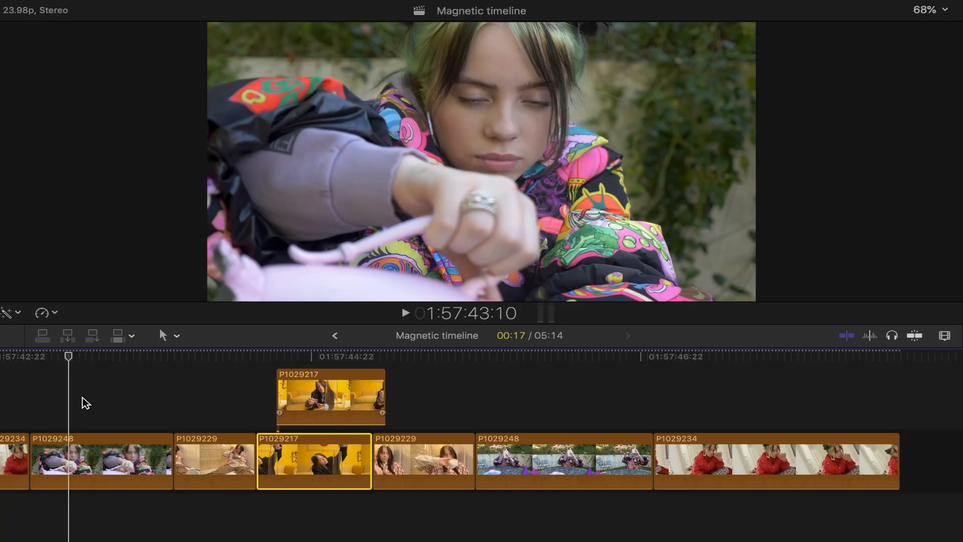
Undo the recent moves of both P1029217 clips back to where they sit side by side in the main storyline
key("super+z")
key("super+z")
key("super+z")
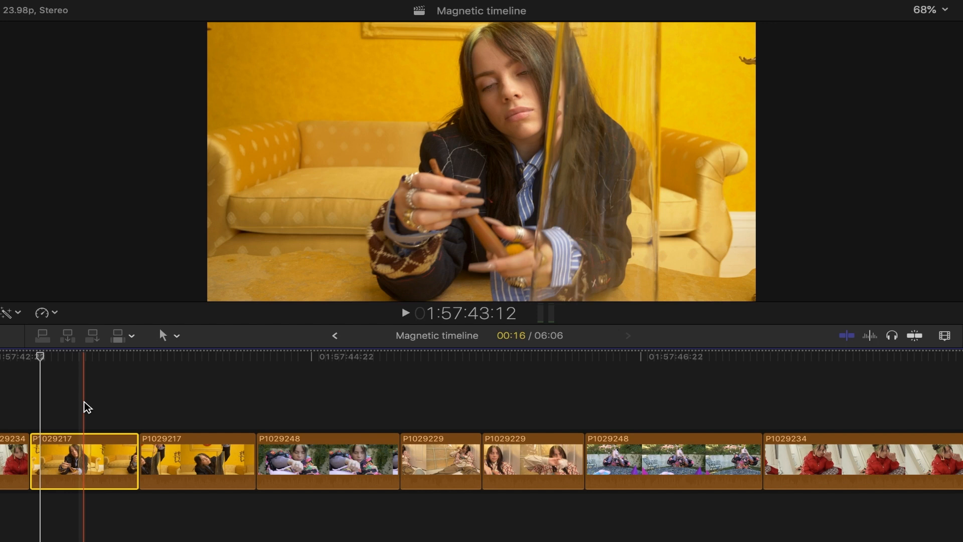
Move the first P1029217 clip with the Position tool over the cut between the second P1029217 clip and P1029248
scroll(84, 402, "right", 3)
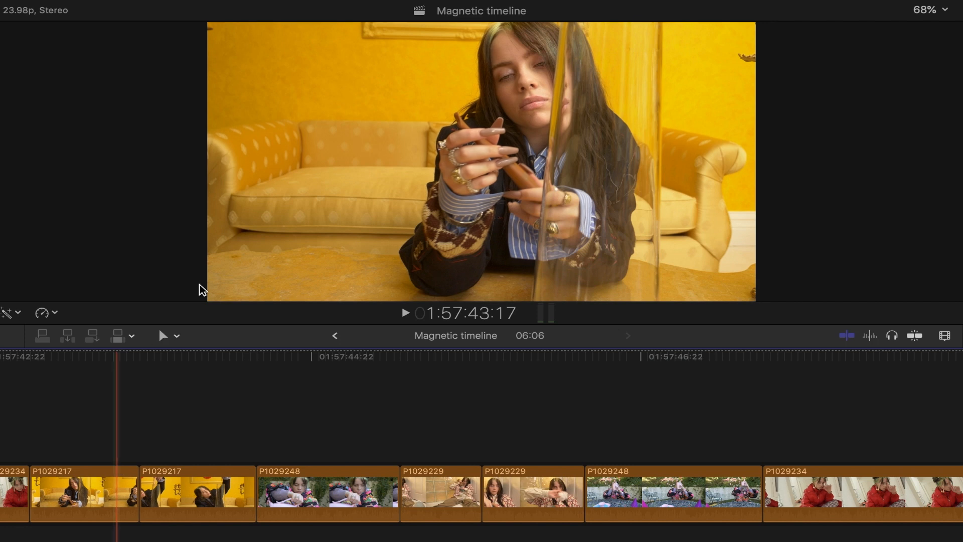
left_click(176, 335)
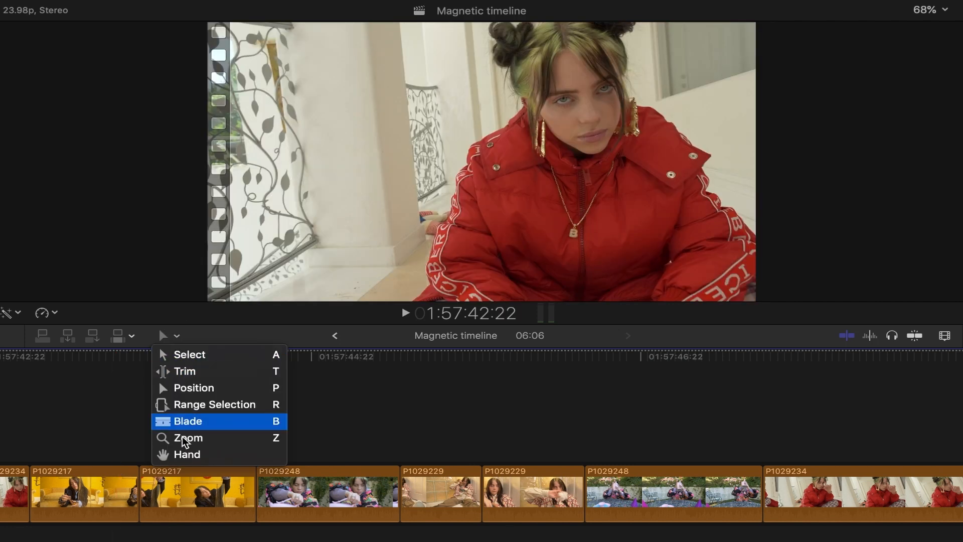
left_click(184, 391)
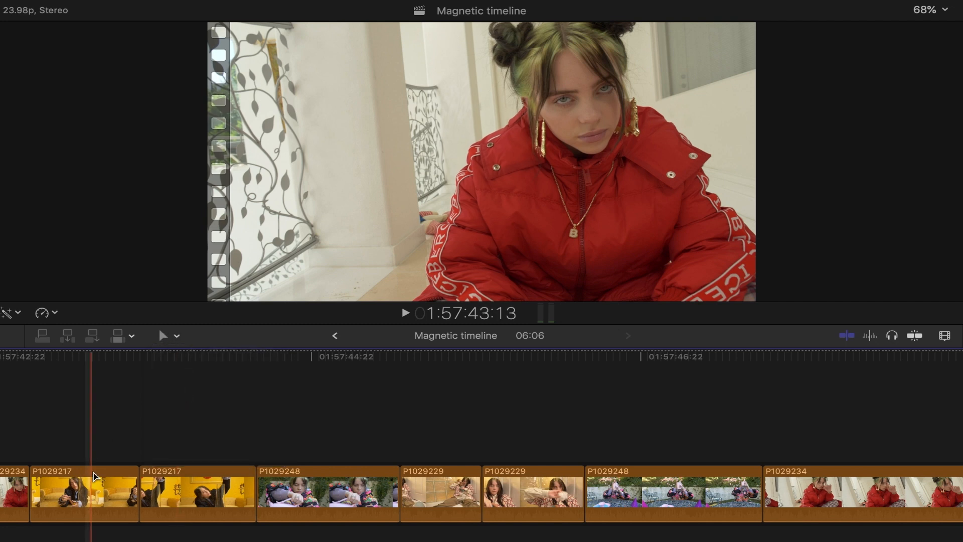
left_click(93, 486)
left_click_drag(103, 433, 291, 384)
left_click_drag(300, 448, 253, 485)
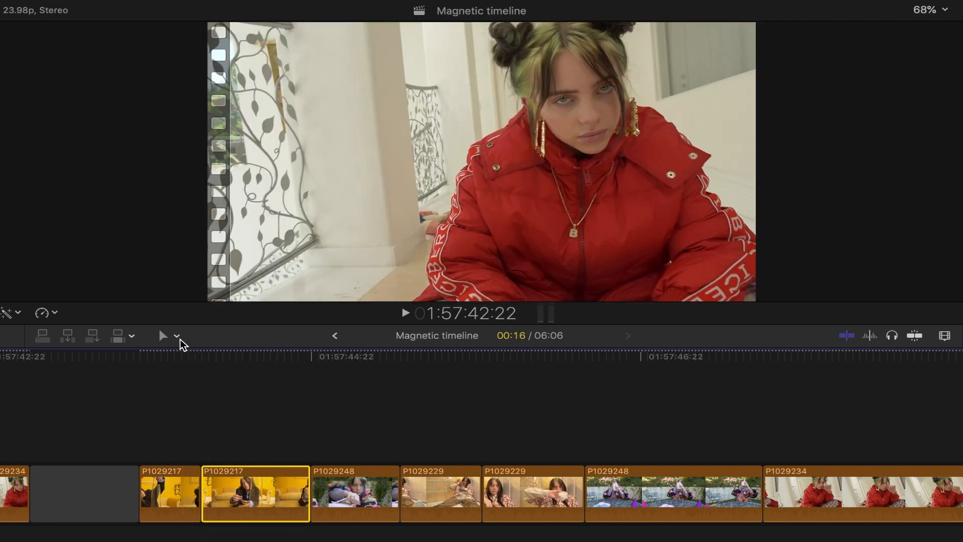
Switch back to the Select tool and return the moved P1029217 clip to its place after the opening P1029234 clip
left_click(177, 336)
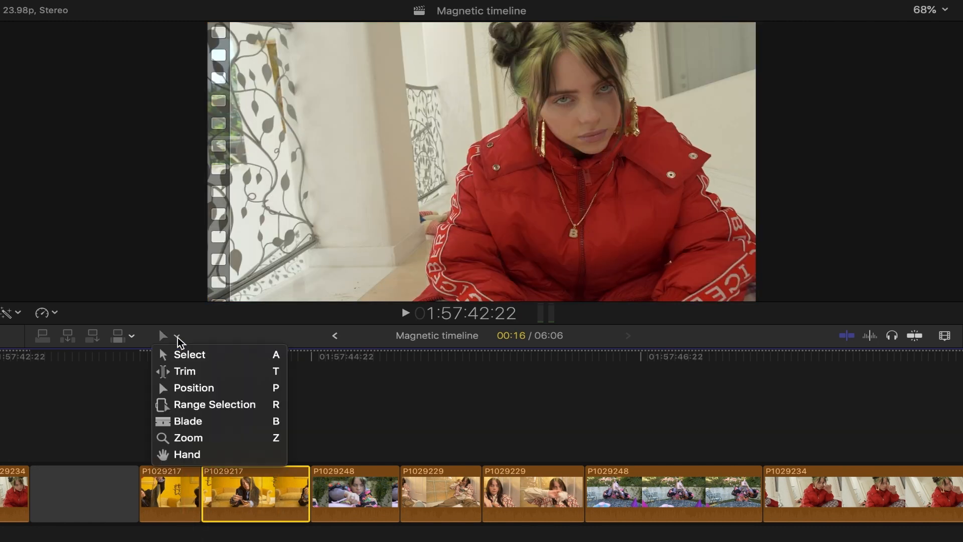
left_click(190, 360)
left_click_drag(255, 484, 81, 484)
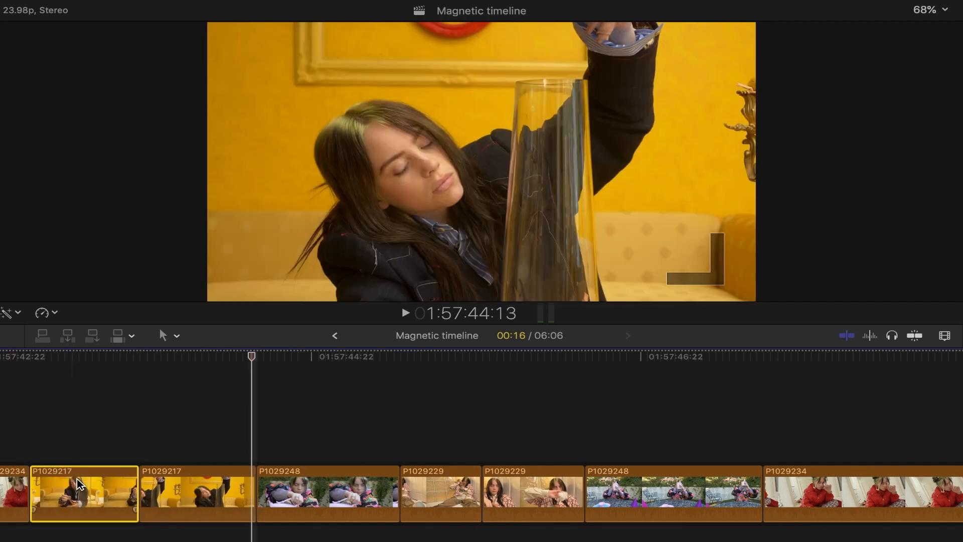
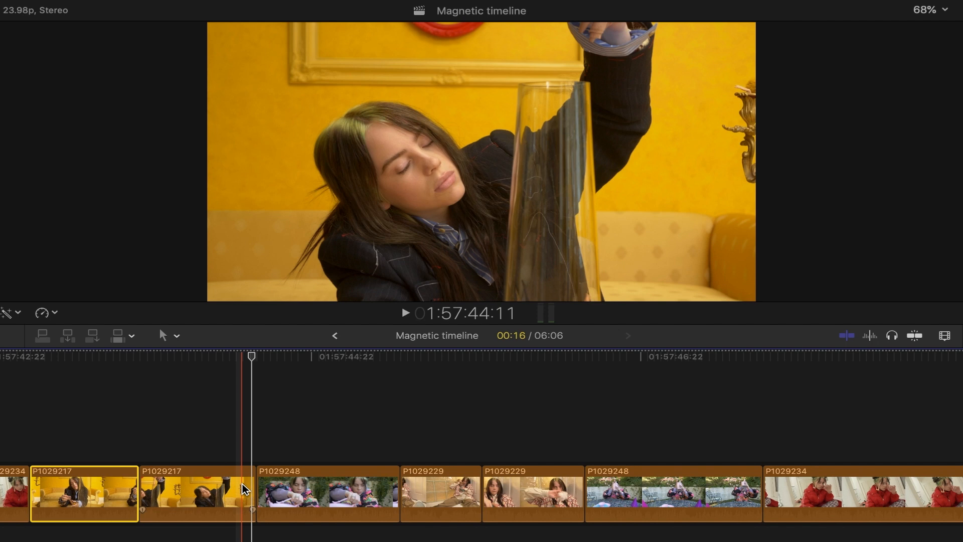
Try moving the first P1029248 clip past the P1029229 clips in the storyline, undoing each attempt
left_click_drag(301, 489, 491, 489)
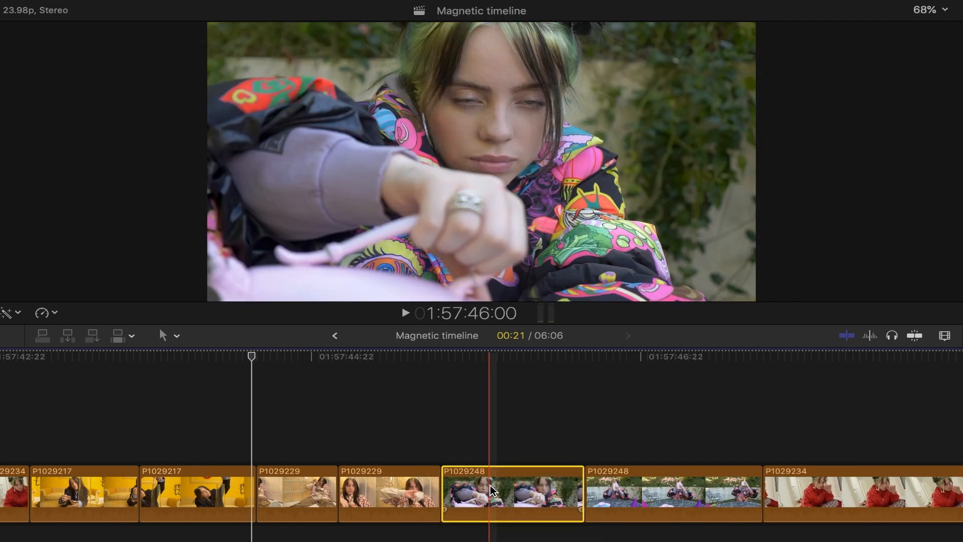
key("super+z")
left_click_drag(329, 491, 504, 417)
key("super+z")
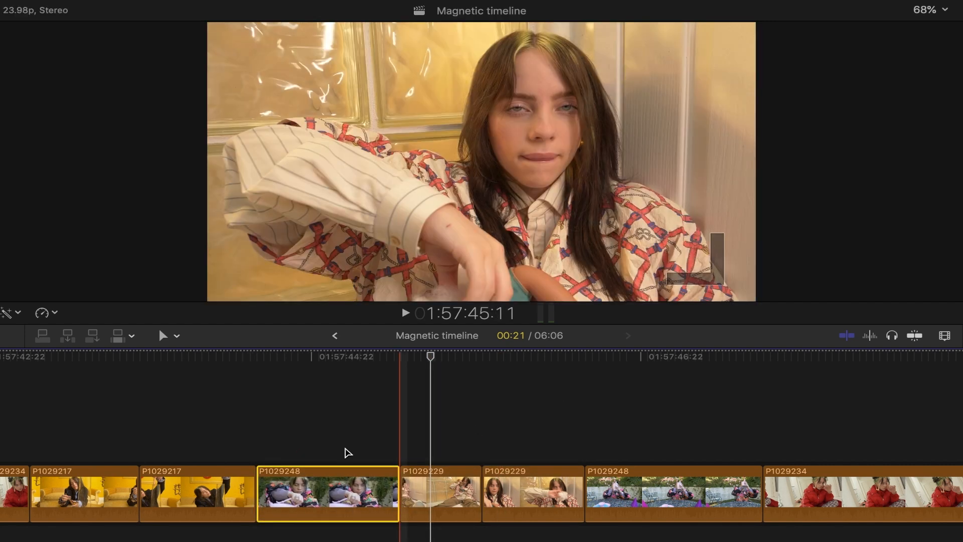
Lift the first P1029248 clip from the storyline, reposition it above the second P1029229 clip, and try rearranging the P1029229 clips
right_click(343, 486)
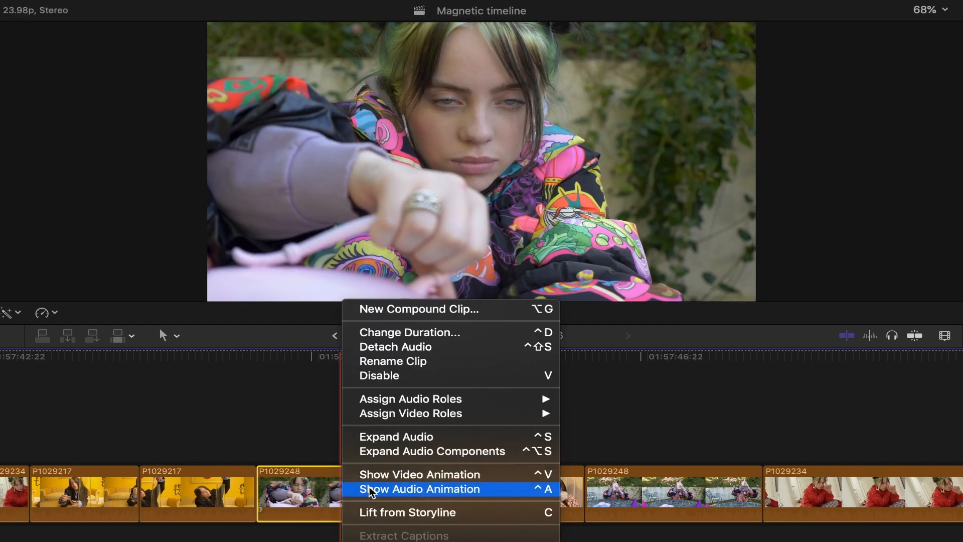
left_click(389, 511)
left_click_drag(364, 440, 520, 401)
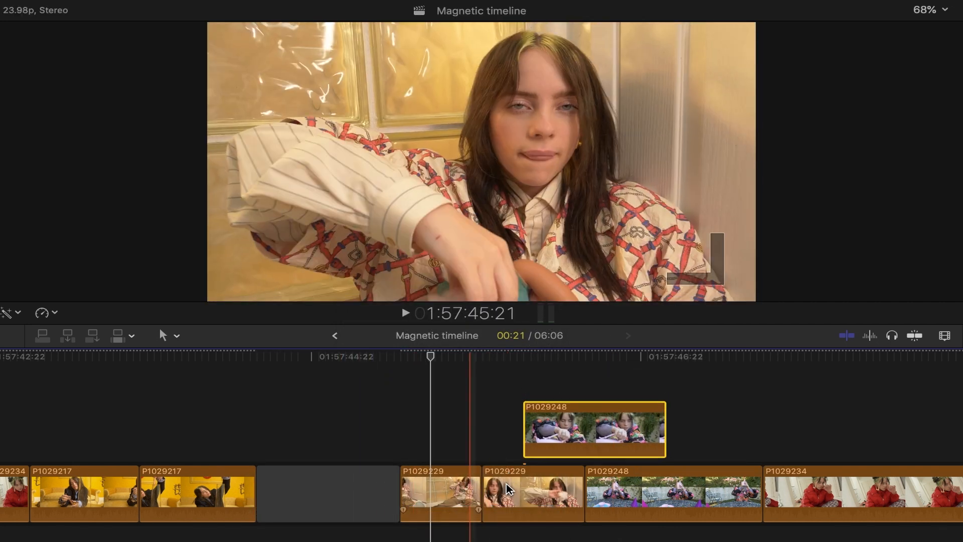
left_click_drag(504, 489, 424, 490)
Undo the clip rearrangement and the lifting of P1029248 from the main storyline
key("super+z")
key("super+z")
key("super+z")
key("super+z")
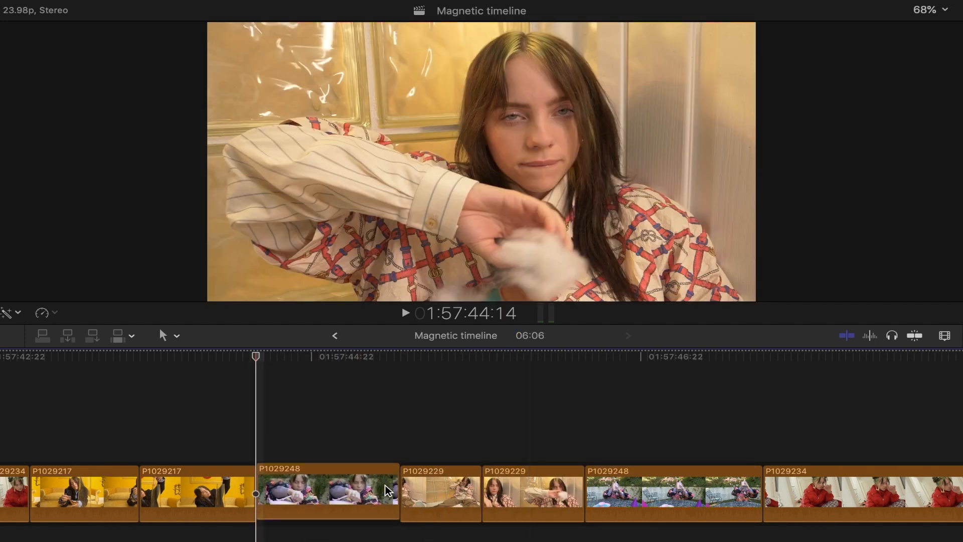
Move the final P1029234 clip ahead of the second P1029248 clip and try shifting the second P1029229 clip later in the storyline
left_click(385, 488)
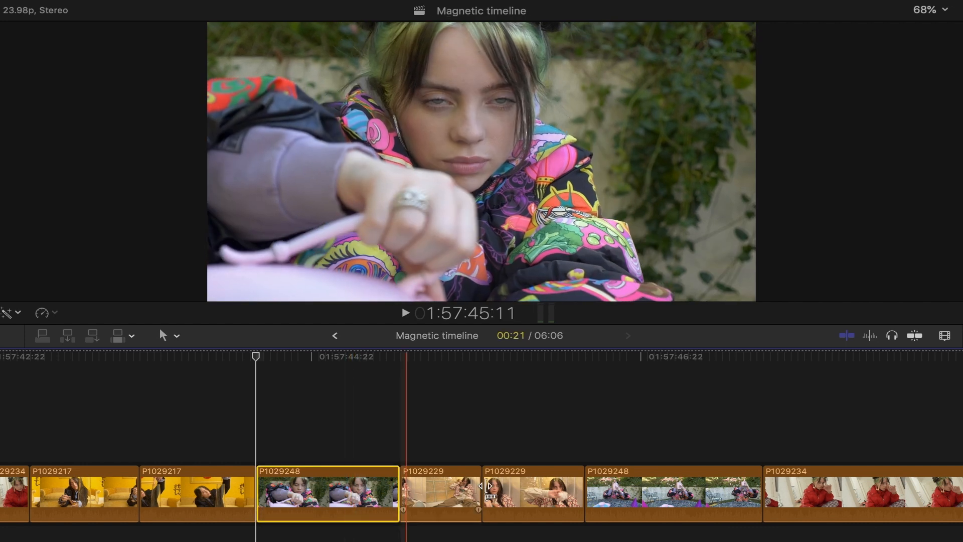
left_click(460, 491)
scroll(460, 490, "right", 5)
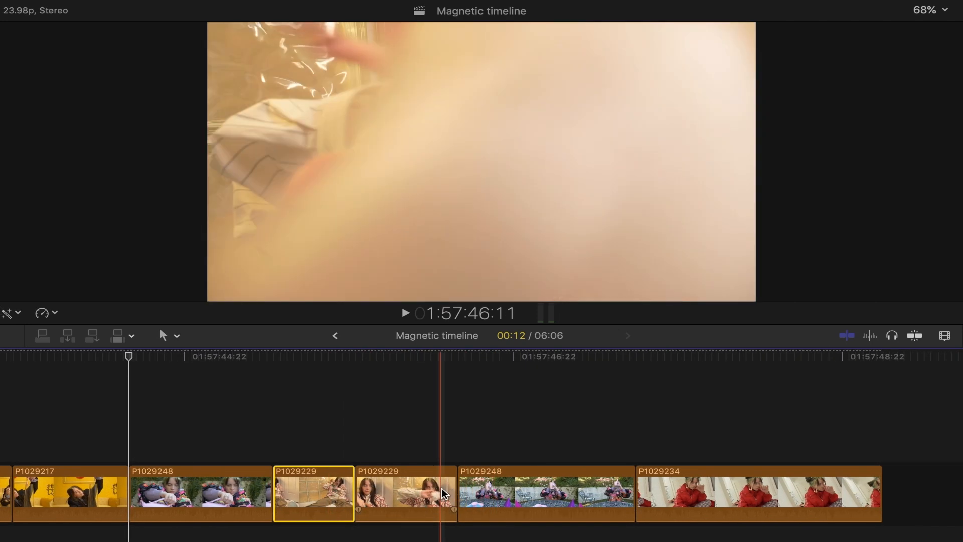
scroll(442, 489, "left", 3)
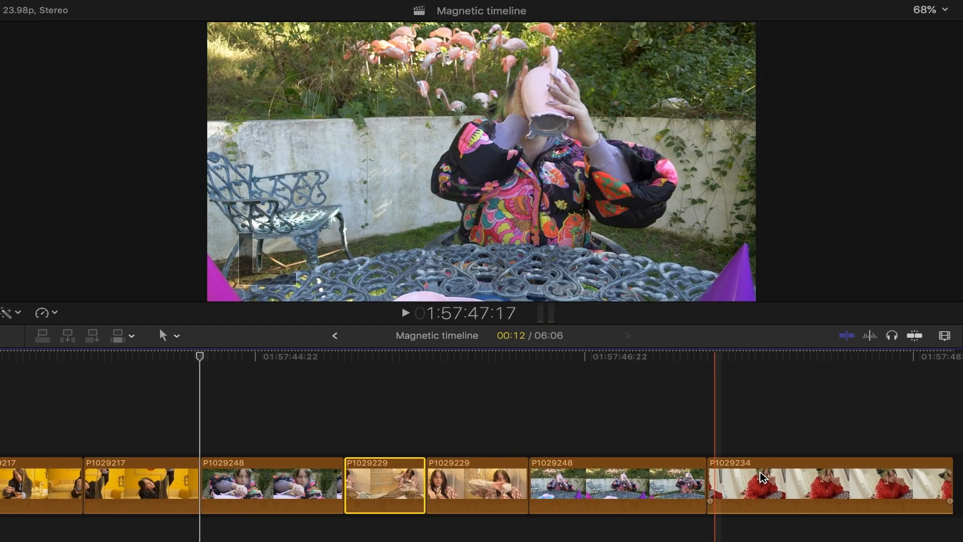
left_click_drag(756, 475, 581, 486)
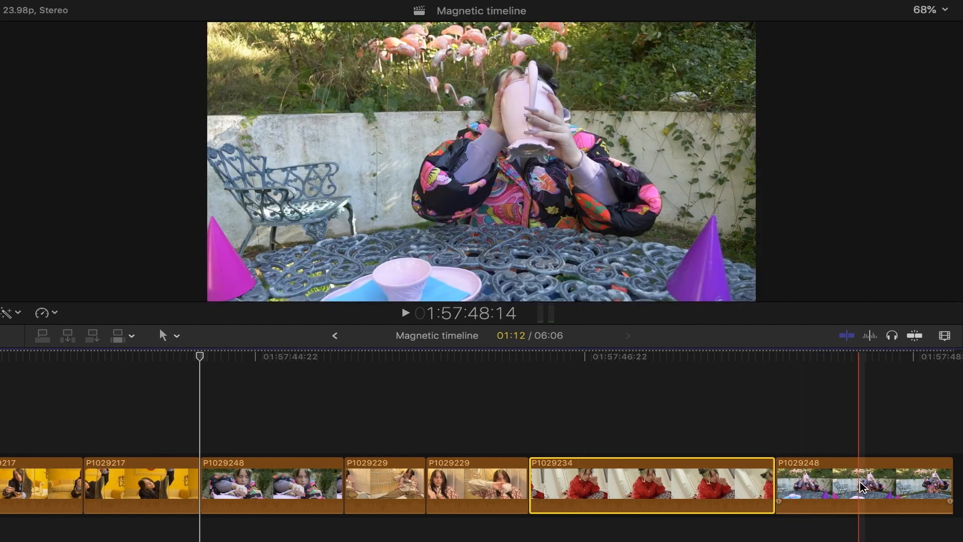
left_click(484, 483)
left_click_drag(483, 484, 732, 484)
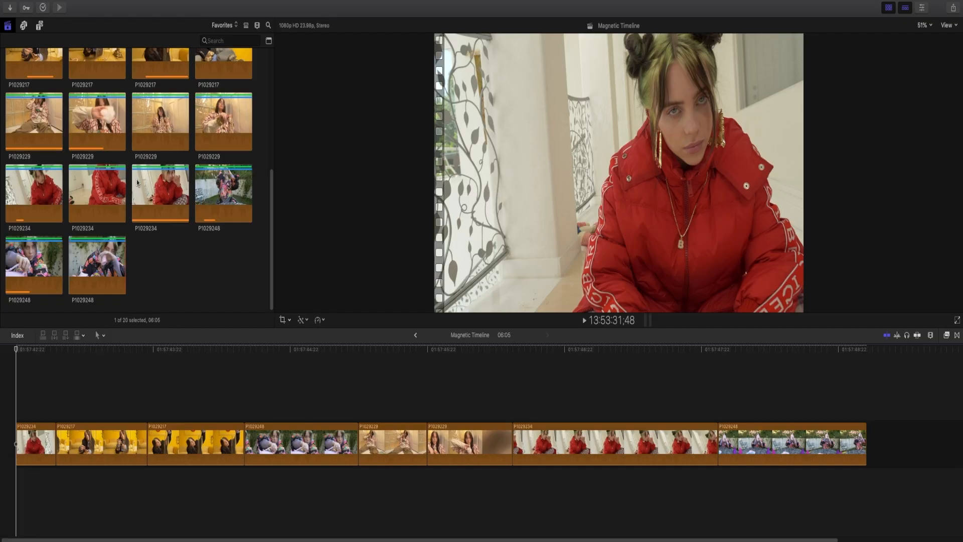
Connect the browser's P1029248 cup-drinking clip above the first P1029248 clip in the storyline and trim its end to a short length
scroll(136, 179, "up", 2)
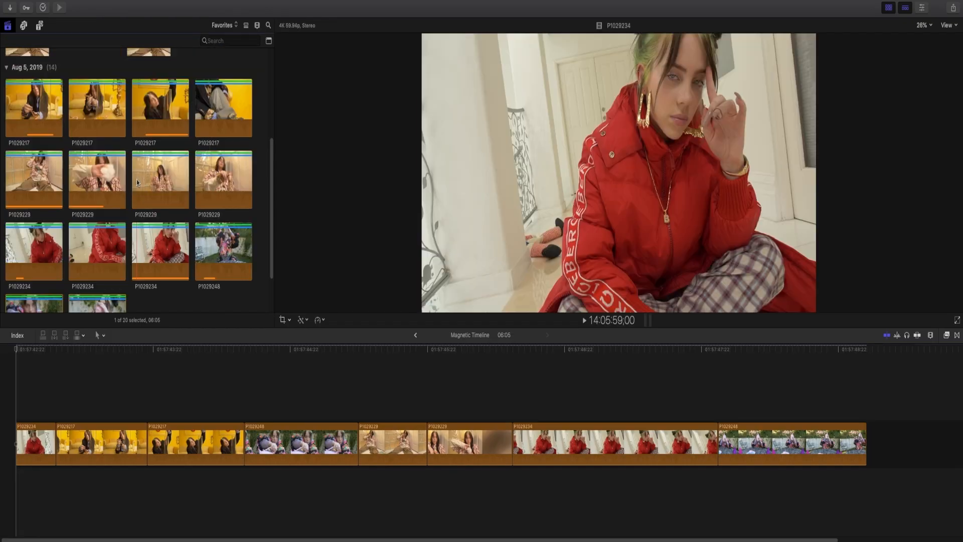
scroll(136, 180, "down", 2)
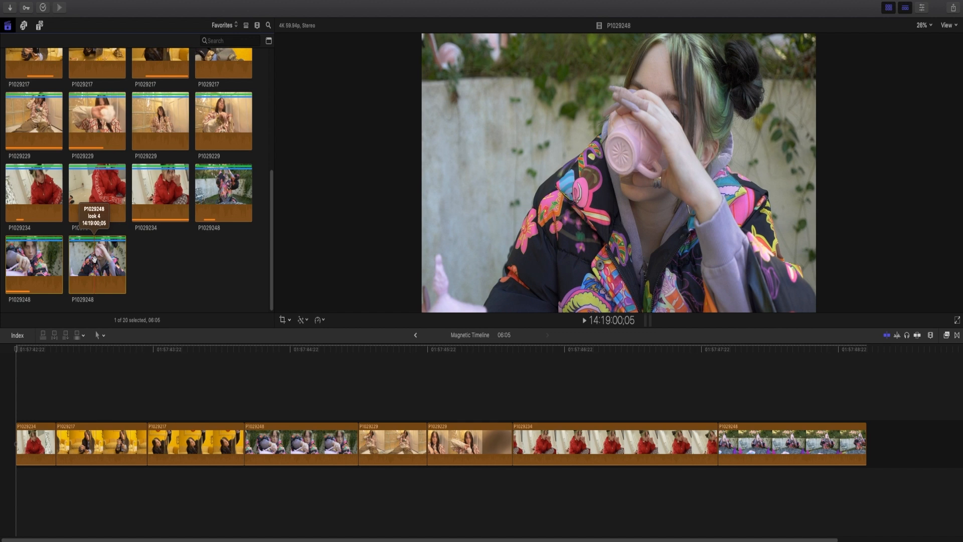
left_click_drag(92, 256, 275, 379)
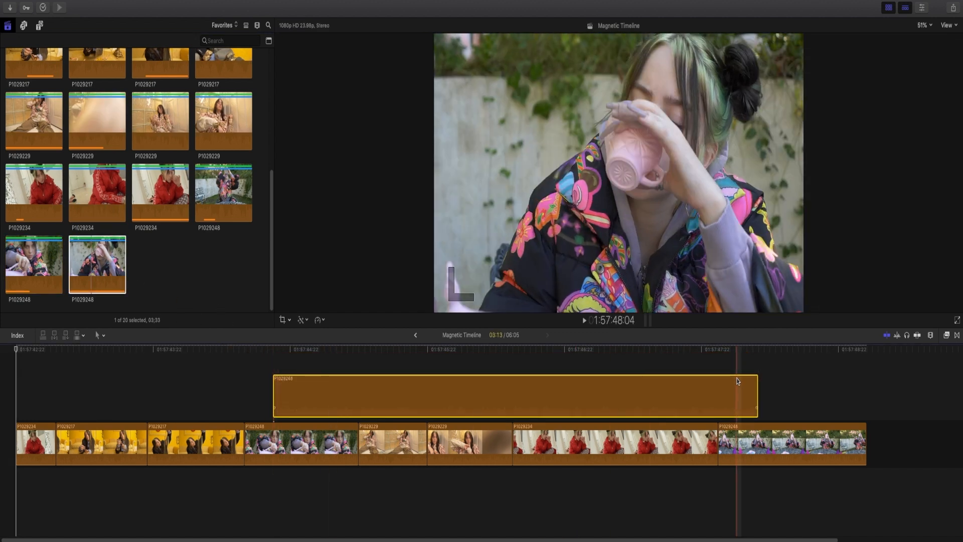
left_click_drag(756, 388, 334, 387)
Select a range of about 01:02 in the third P1029229 browser clip and connect it above the storyline after the connected P1029248 clip
left_click(100, 193)
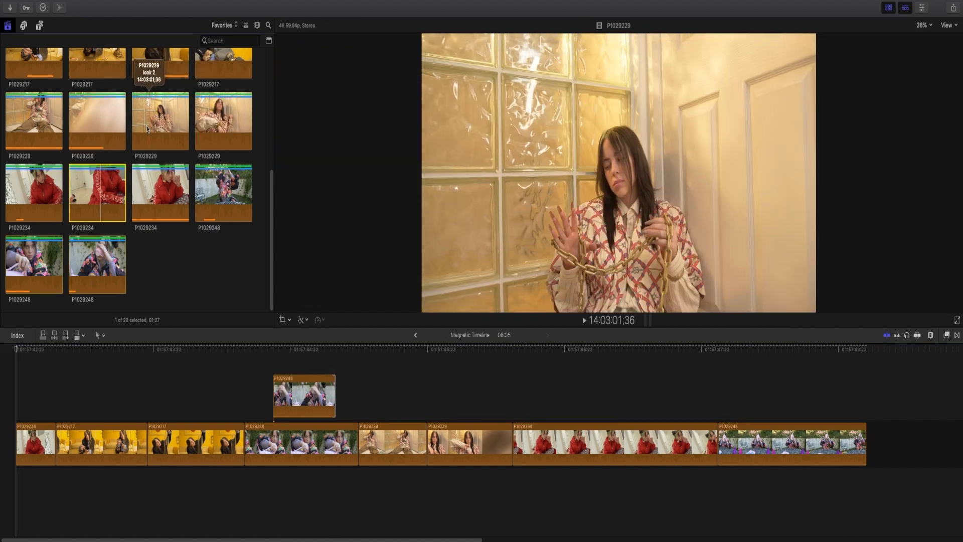
left_click_drag(156, 124, 188, 125)
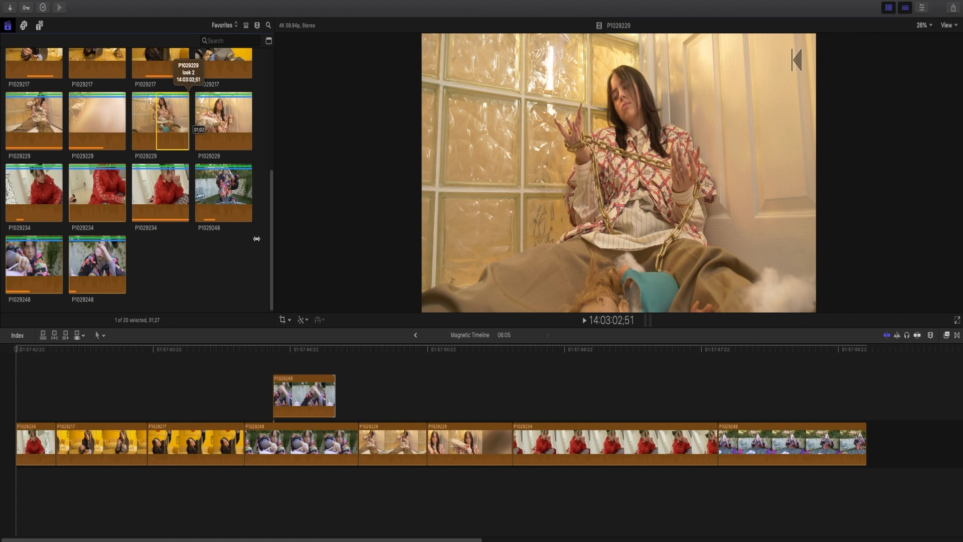
left_click_drag(187, 163, 356, 368)
Group the connected P1029248 and P1029229 clips into a secondary storyline
left_click_drag(543, 387, 318, 405)
left_click_drag(259, 408, 257, 410)
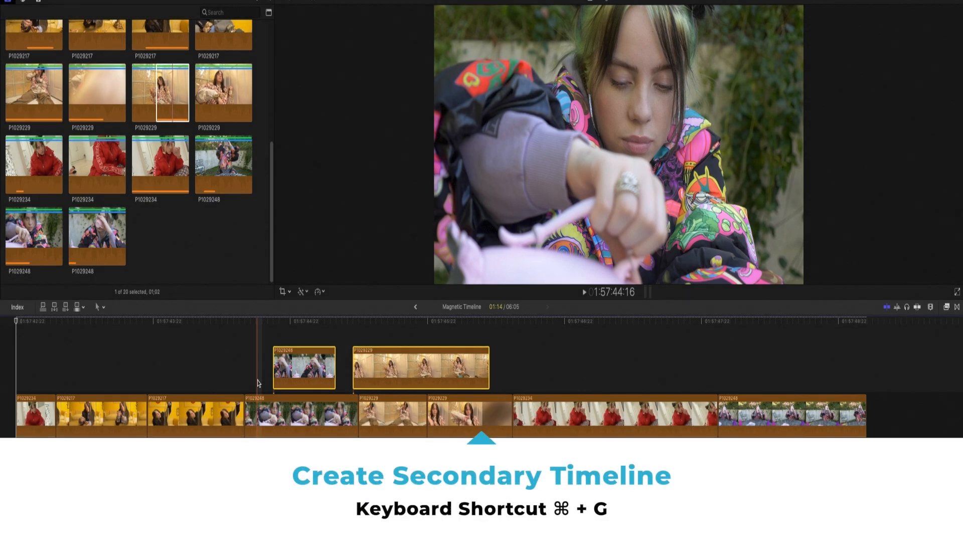
key("super+g")
Shift the whole secondary storyline slightly earlier and move its P1029248 clip behind its P1029229 clip
left_click(345, 364)
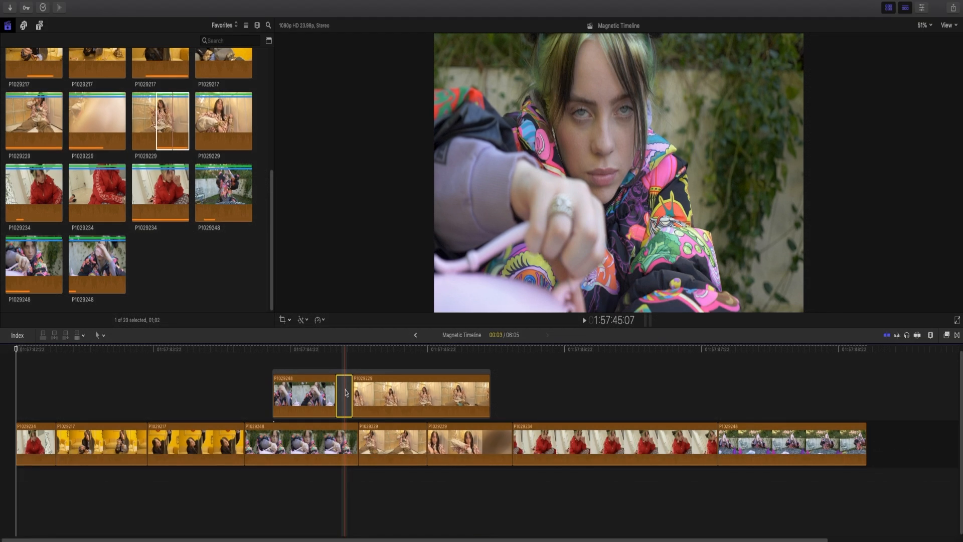
scroll(341, 391, "up", 1)
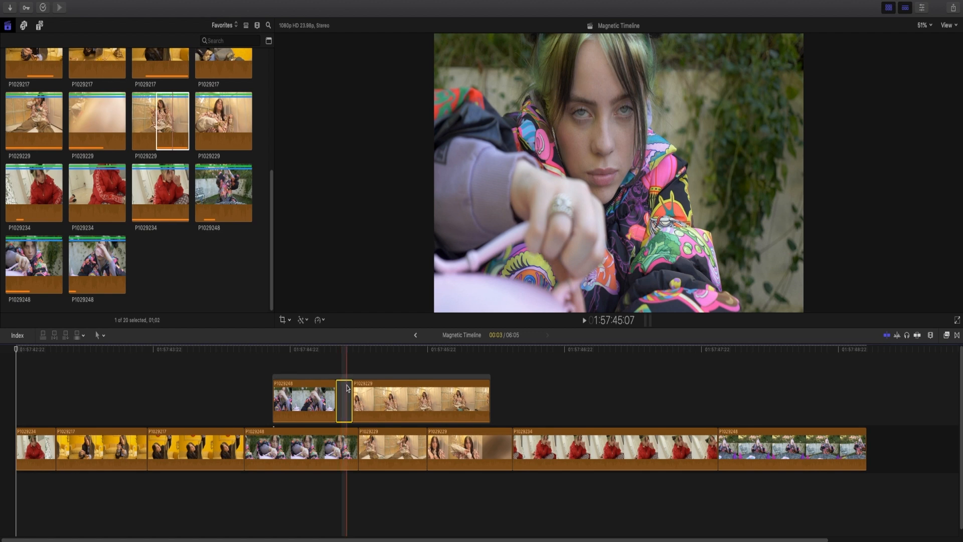
left_click_drag(356, 381, 325, 432)
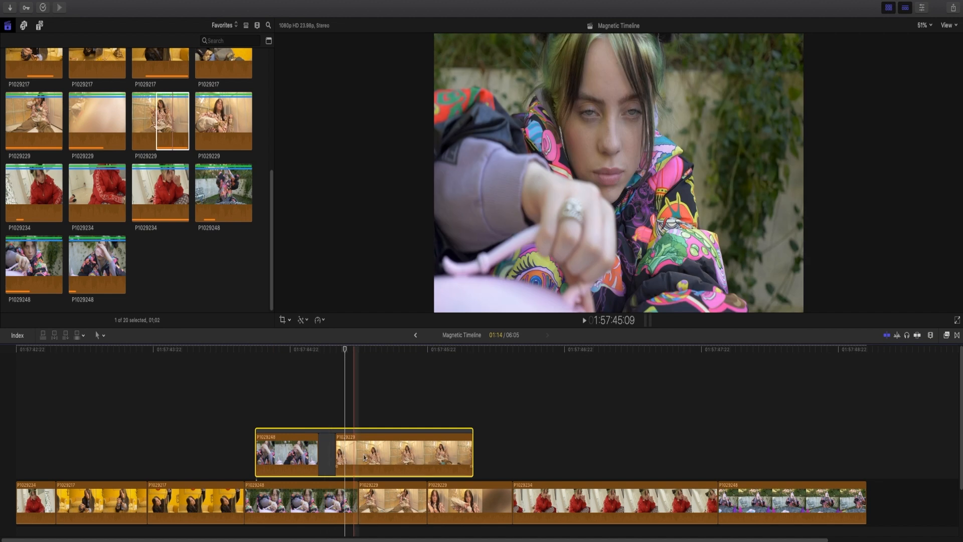
left_click_drag(370, 456, 401, 454)
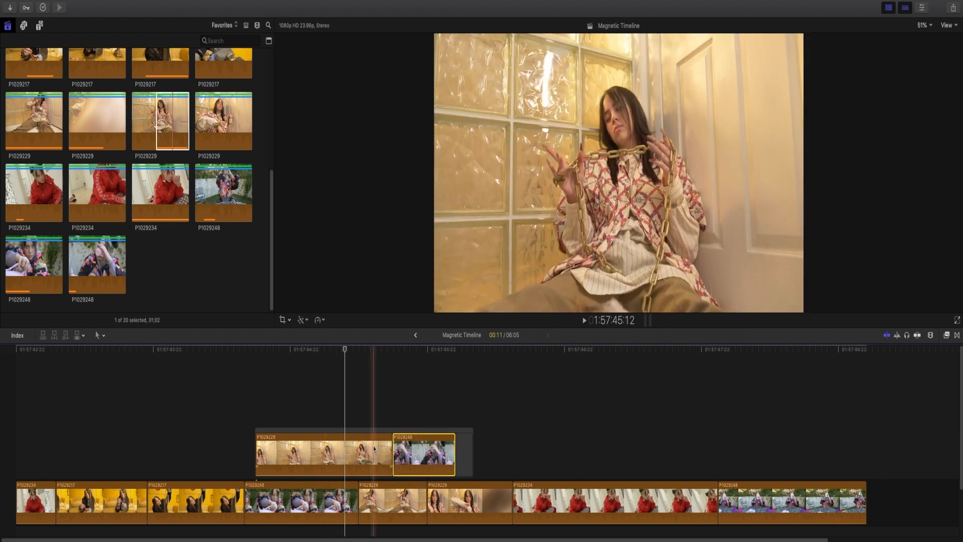
Lift all the contents of the secondary storyline out of it as separate connected clips
left_click(374, 448)
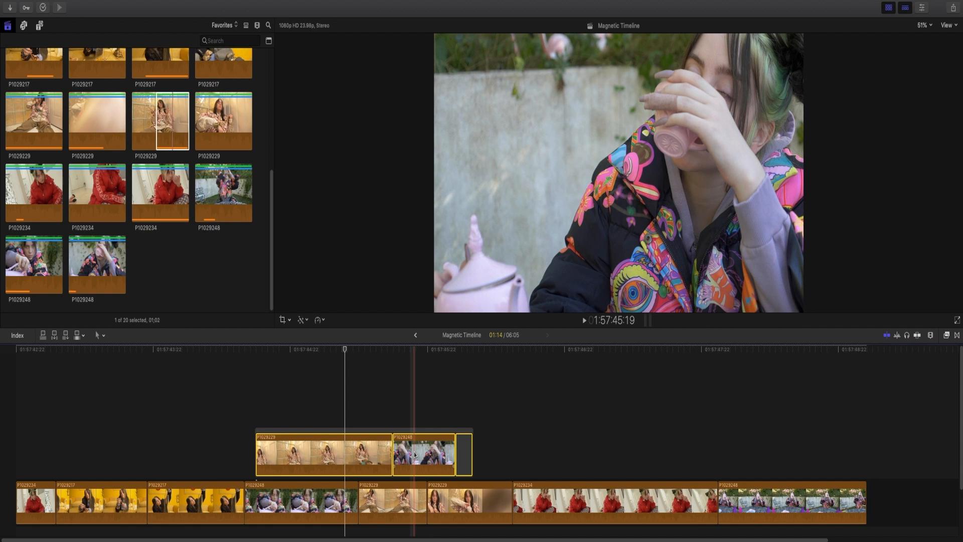
right_click(373, 456)
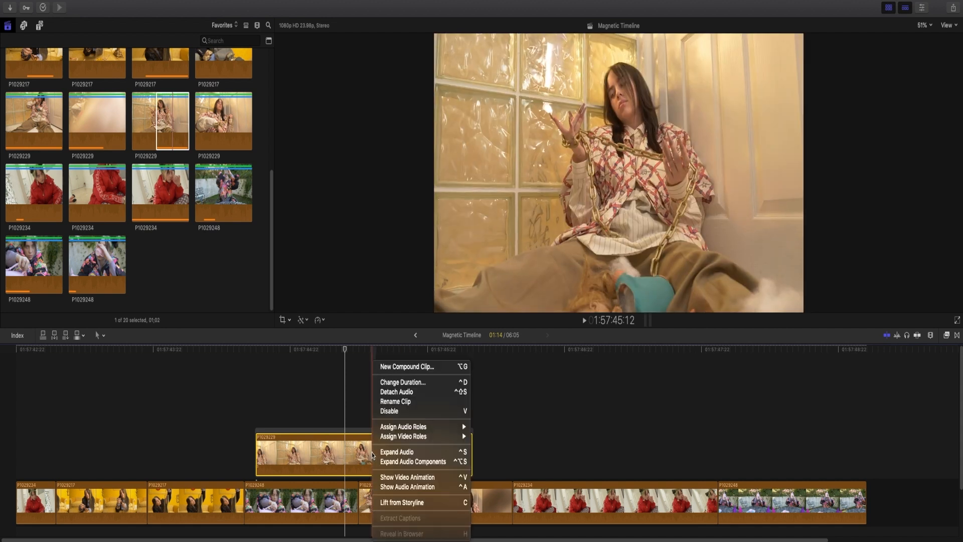
left_click(391, 501)
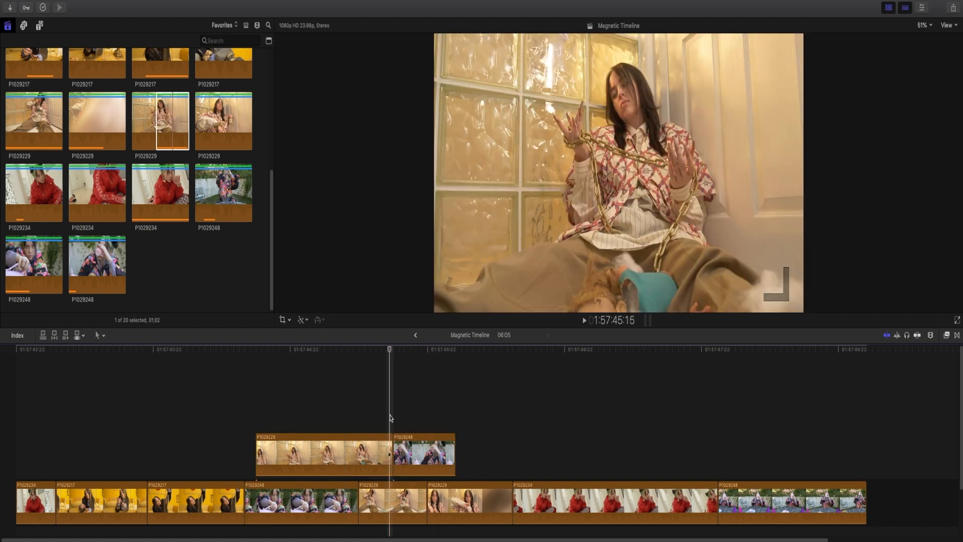
Space the connected P1029229 and P1029248 clips apart above the storyline and group both, with the gap between them, into a secondary storyline
left_click(389, 454)
left_click_drag(389, 454, 309, 454)
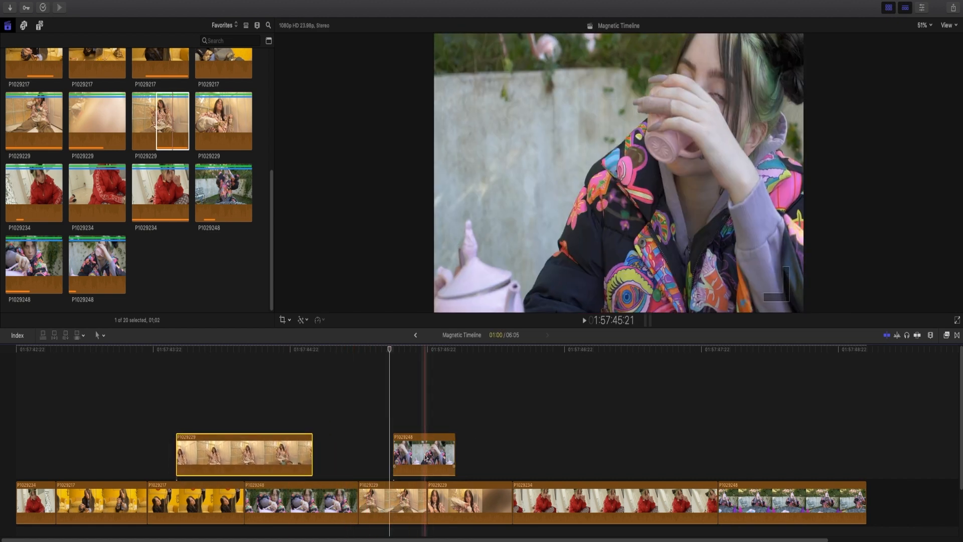
left_click_drag(426, 456, 488, 457)
left_click_drag(295, 442, 386, 440)
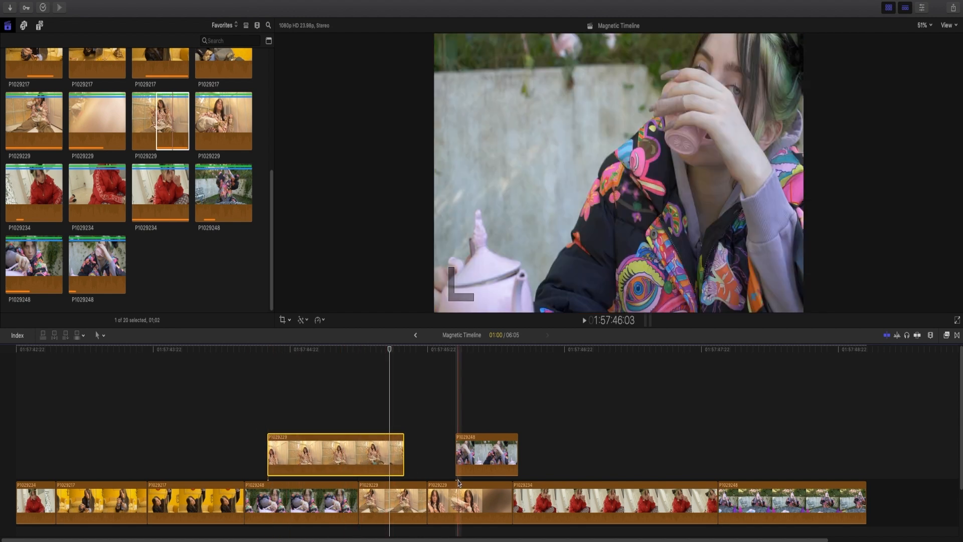
left_click_drag(563, 452, 330, 468)
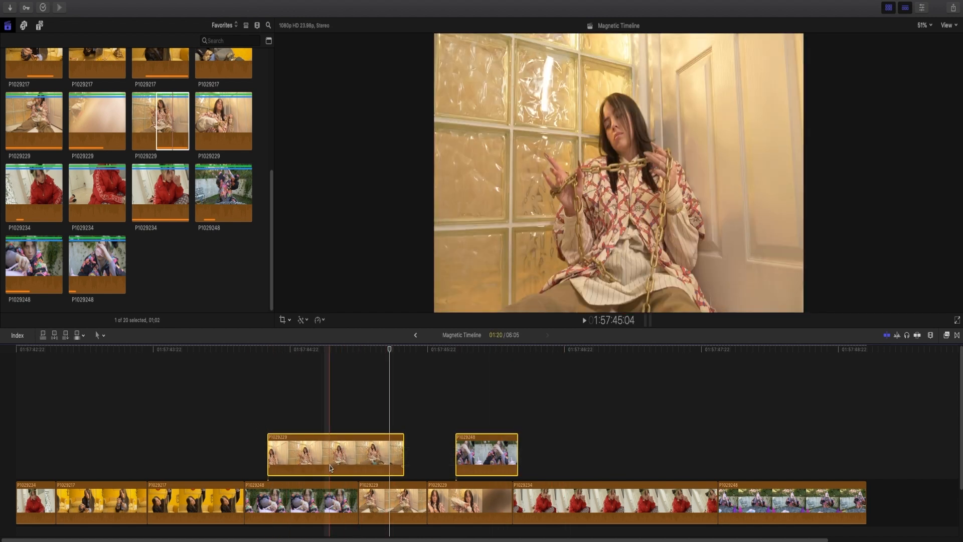
key("super+g")
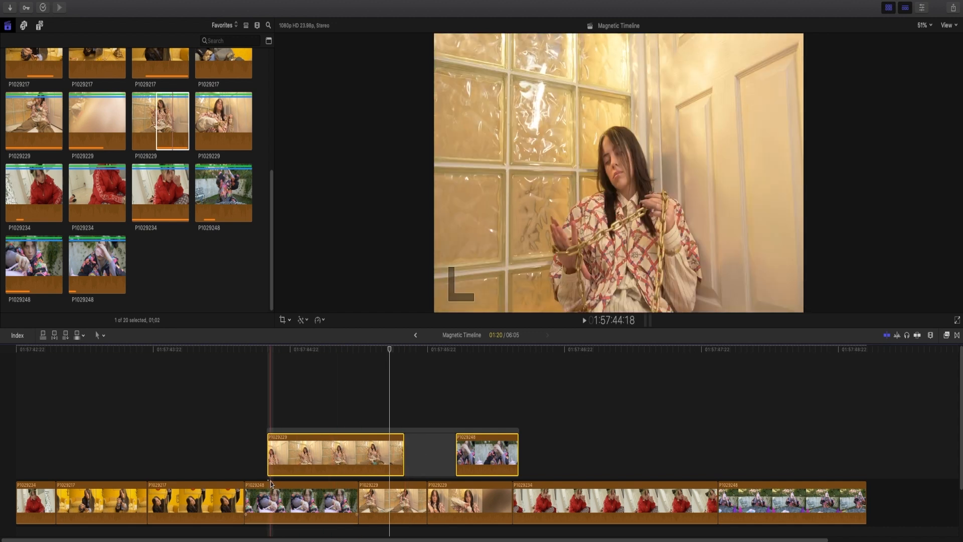
Shrink the browser filmstrips to one thumbnail per clip and show only the favorites of the 6-27-20 event
scroll(269, 474, "down", 2)
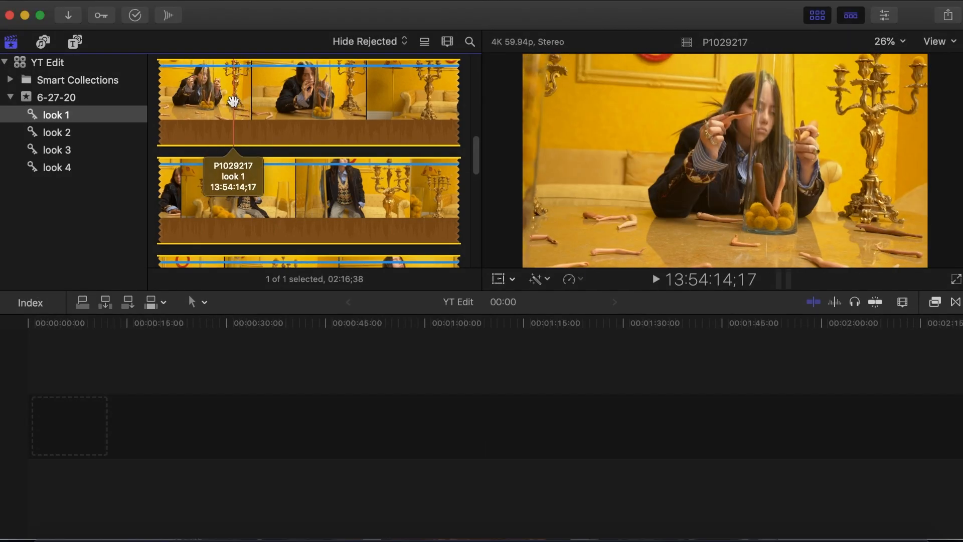
key("super+minus")
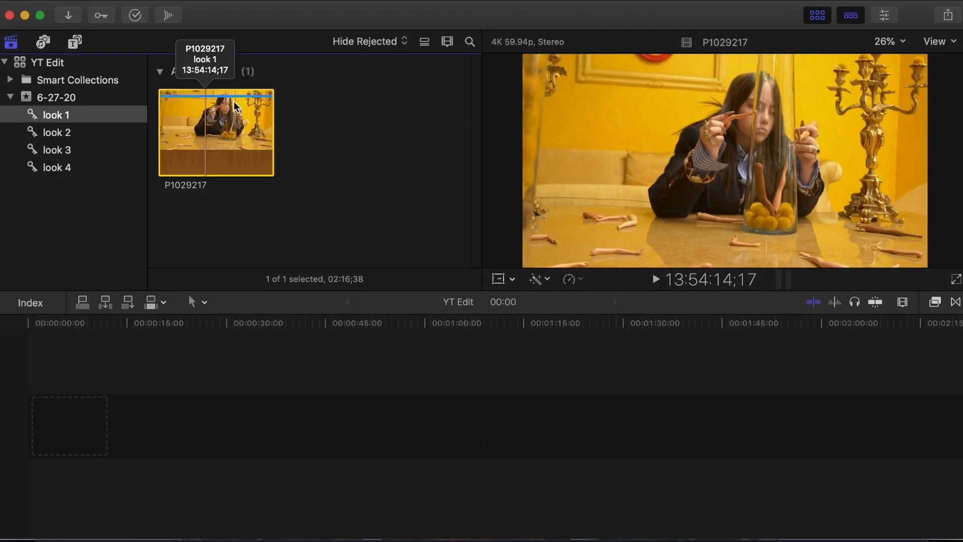
left_click(79, 98)
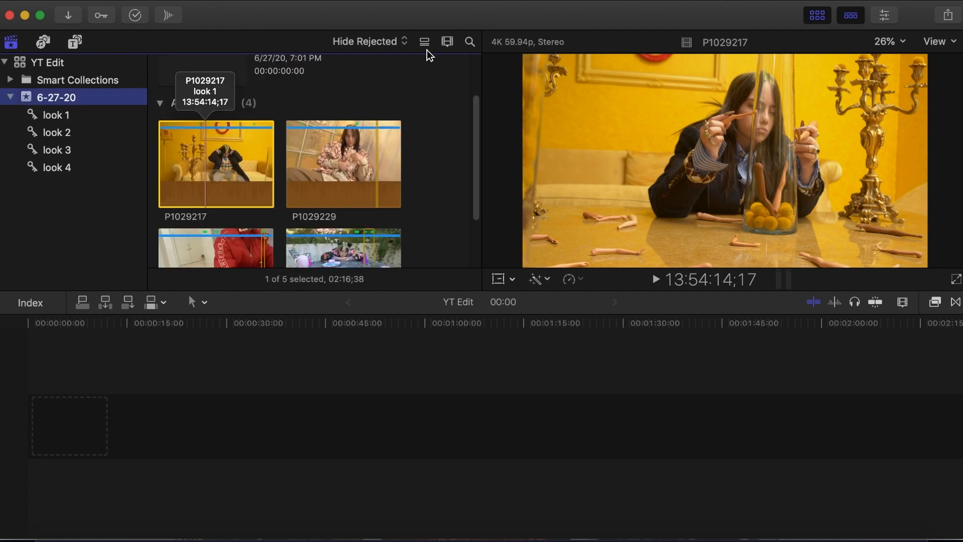
left_click(375, 42)
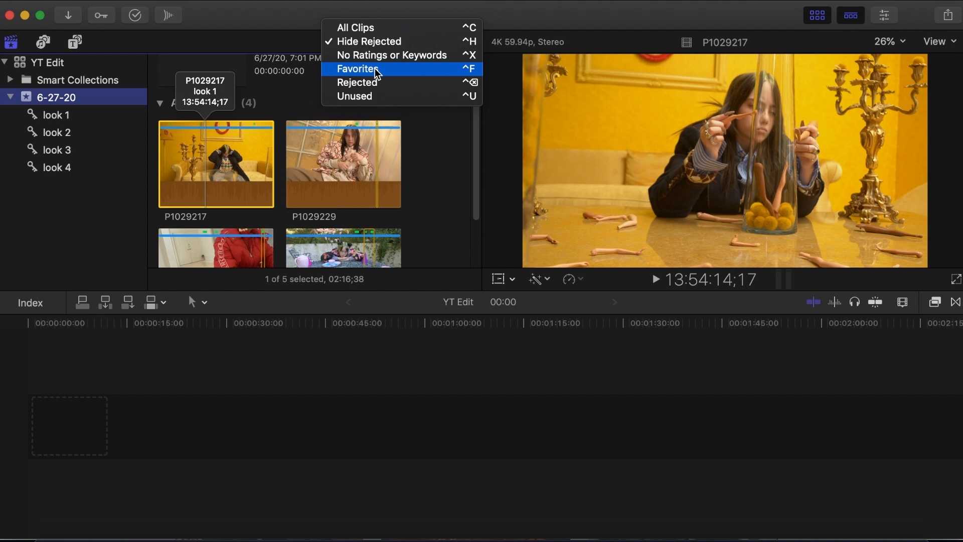
left_click(375, 67)
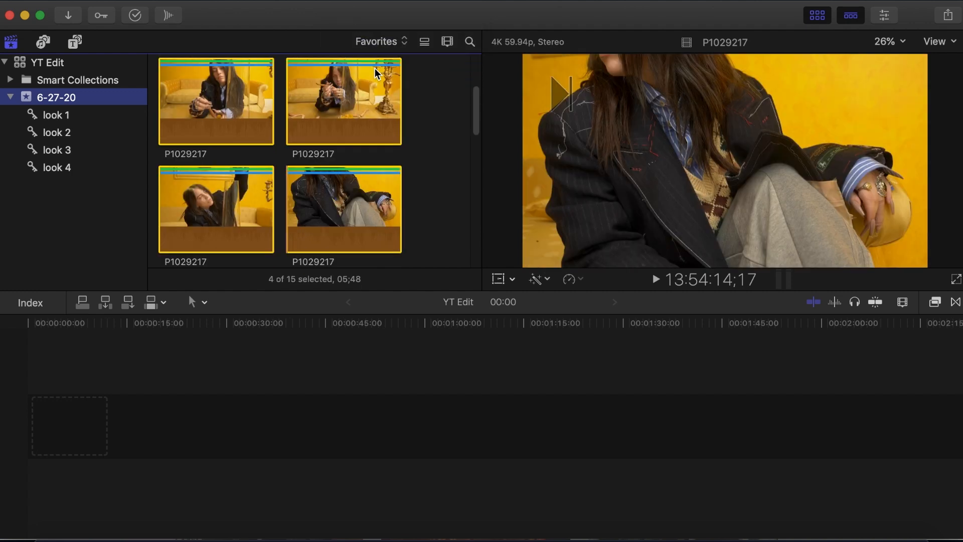
Review the favorites and add the first P1029217 favorite to the empty YT Edit timeline as its opening clip
scroll(375, 68, "down", 10)
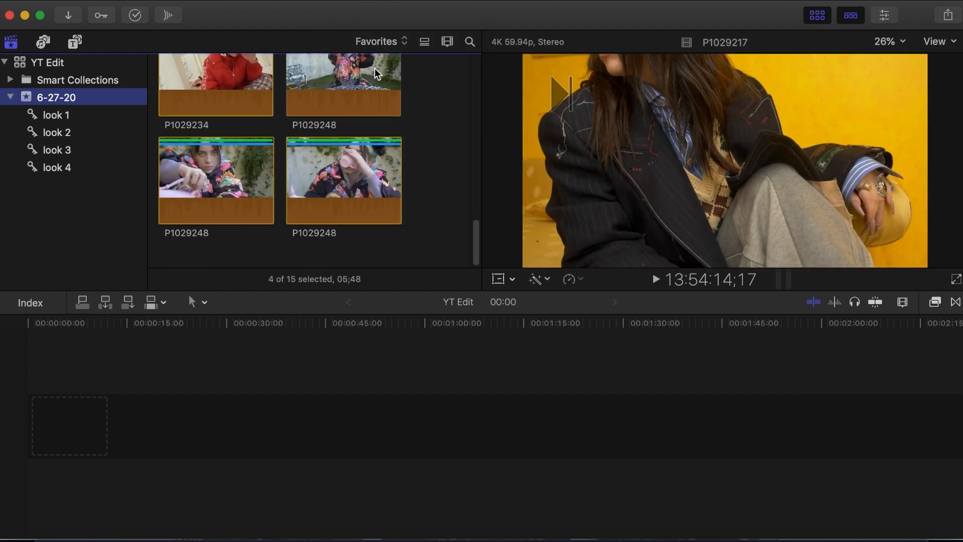
scroll(374, 68, "up", 15)
scroll(366, 68, "down", 4)
left_click(227, 113)
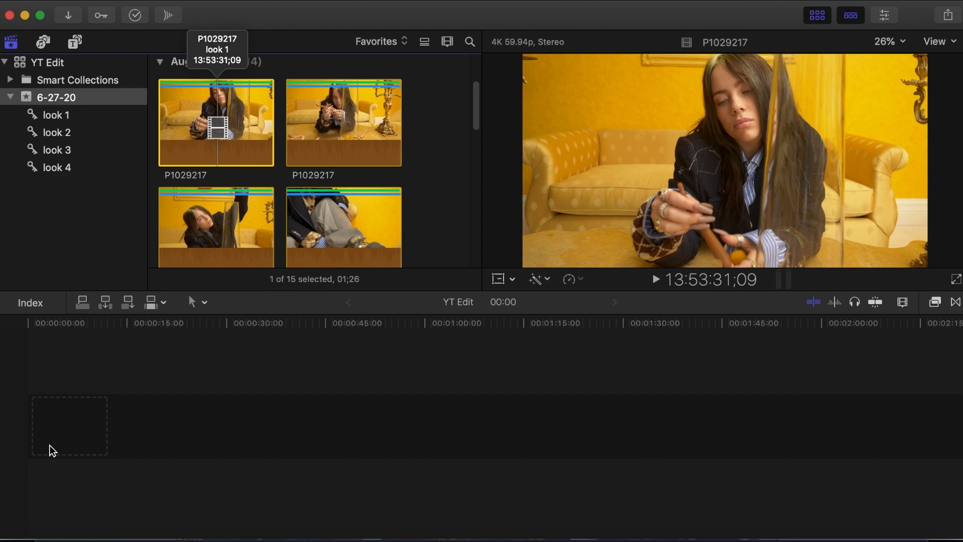
left_click_drag(50, 448, 49, 440)
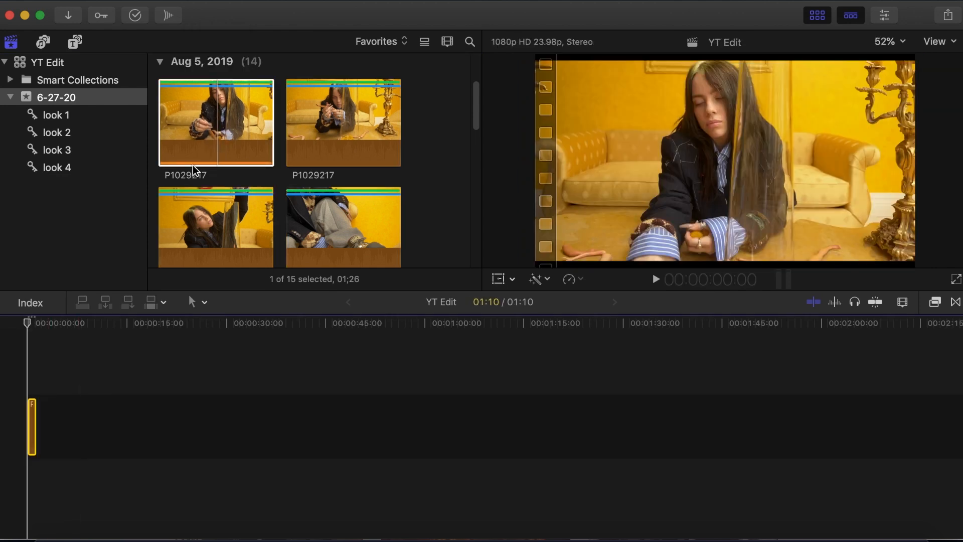
Append the first P1029229 favorite and the third P1029217 favorite to the end of the primary storyline
scroll(203, 147, "down", 3)
scroll(207, 146, "down", 2)
scroll(208, 176, "up", 1)
left_click(209, 199)
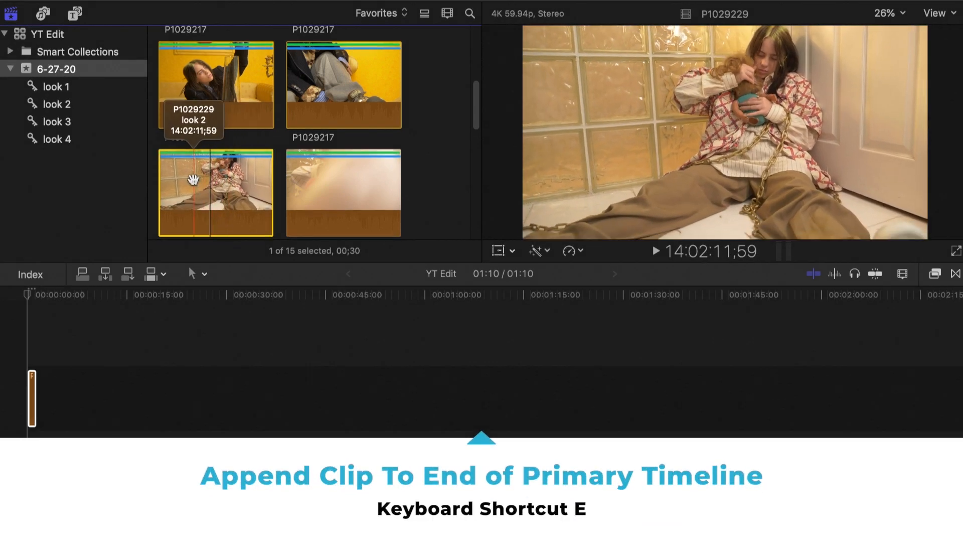
left_click(217, 86)
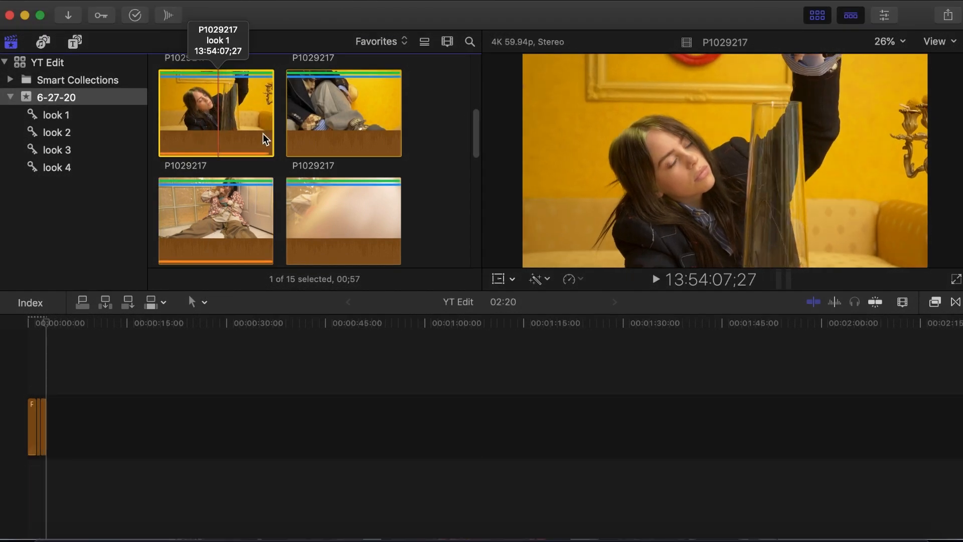
Append the first and third P1029234 favorites to the end of the primary storyline
scroll(275, 158, "down", 5)
scroll(275, 159, "up", 1)
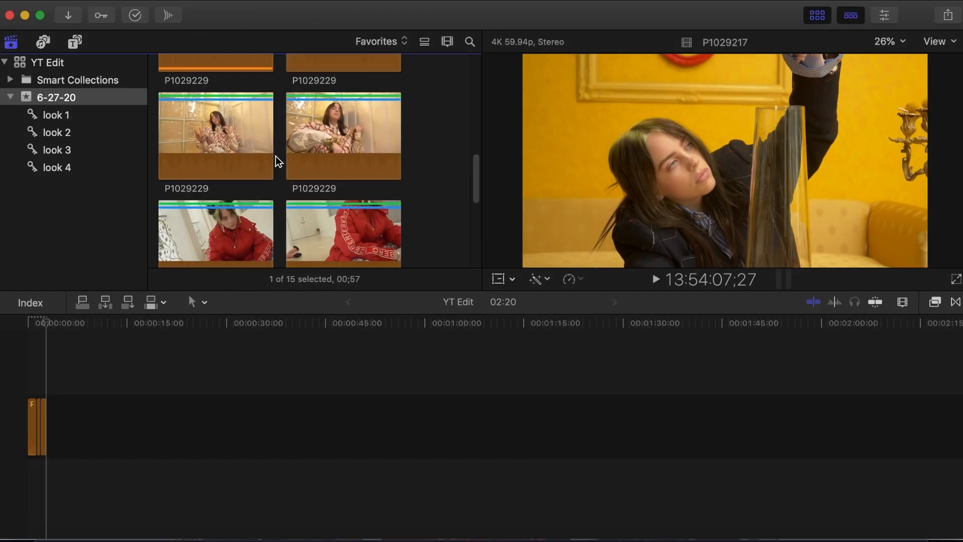
left_click(213, 223)
key("e")
scroll(213, 223, "down", 3)
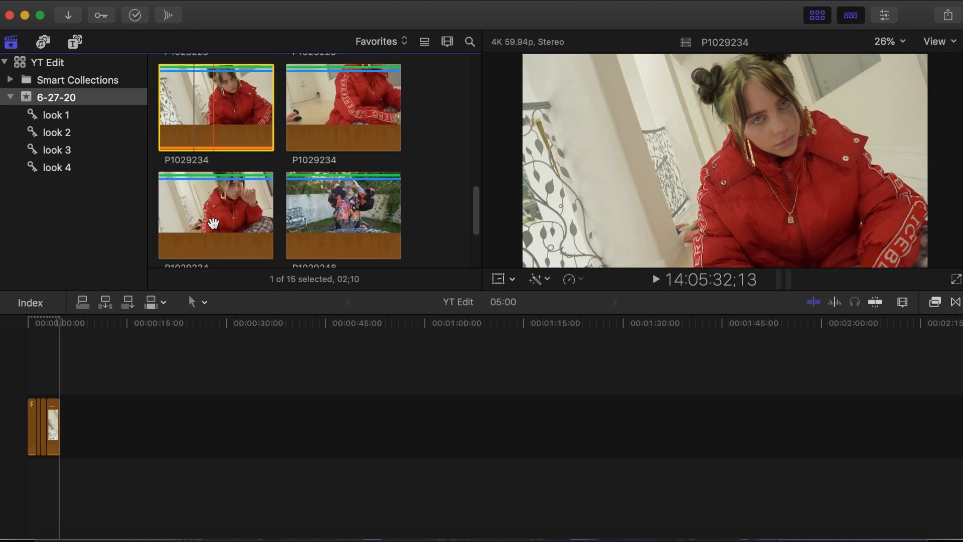
left_click(336, 214)
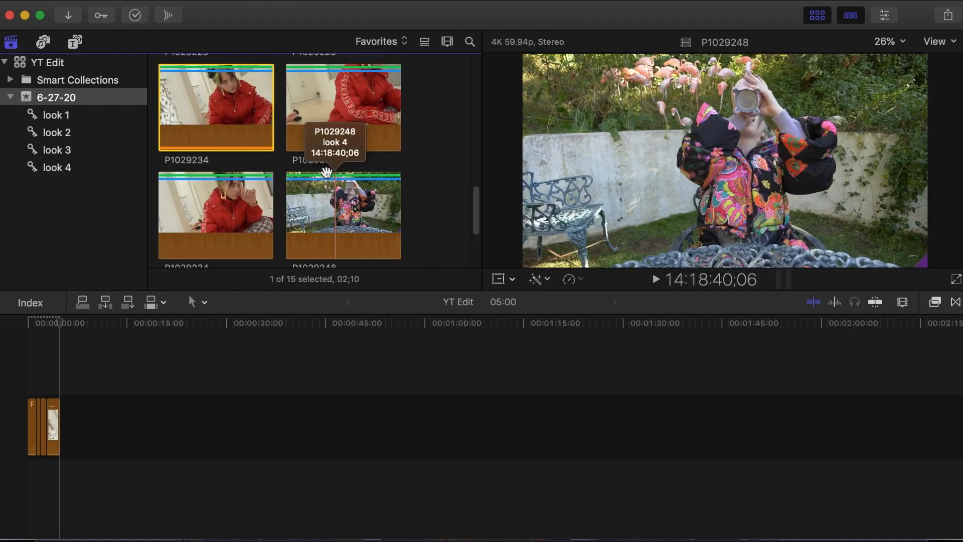
scroll(209, 180, "down", 3)
left_click(236, 78)
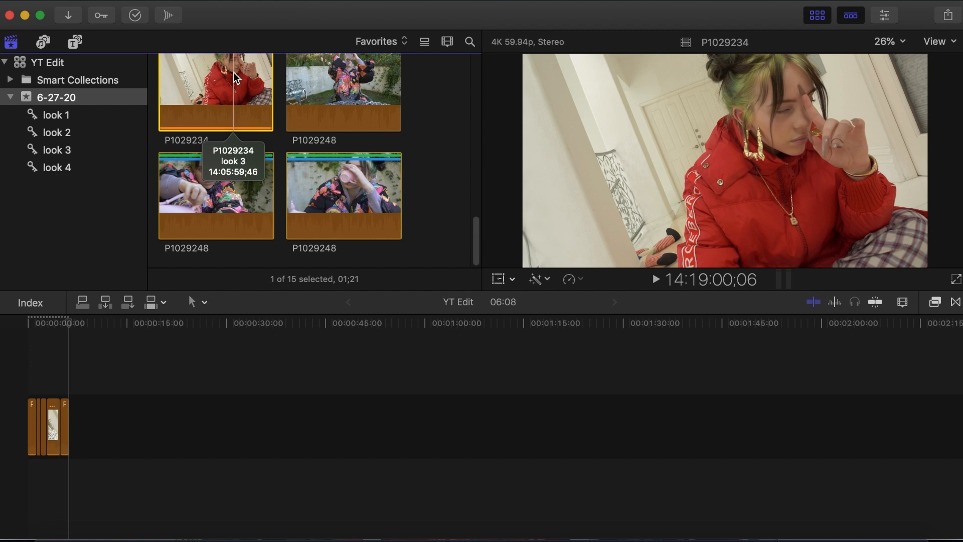
Append all three P1029248 favorites to the storyline, starting with the last one, followed by the wide shot and the remaining close-up
left_click(335, 76)
key("e")
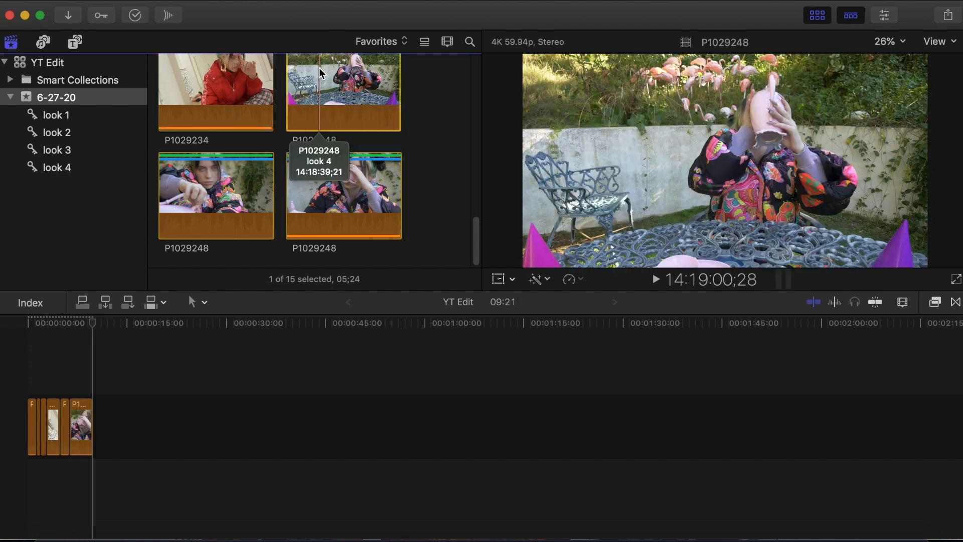
key("e")
left_click(203, 185)
key("e")
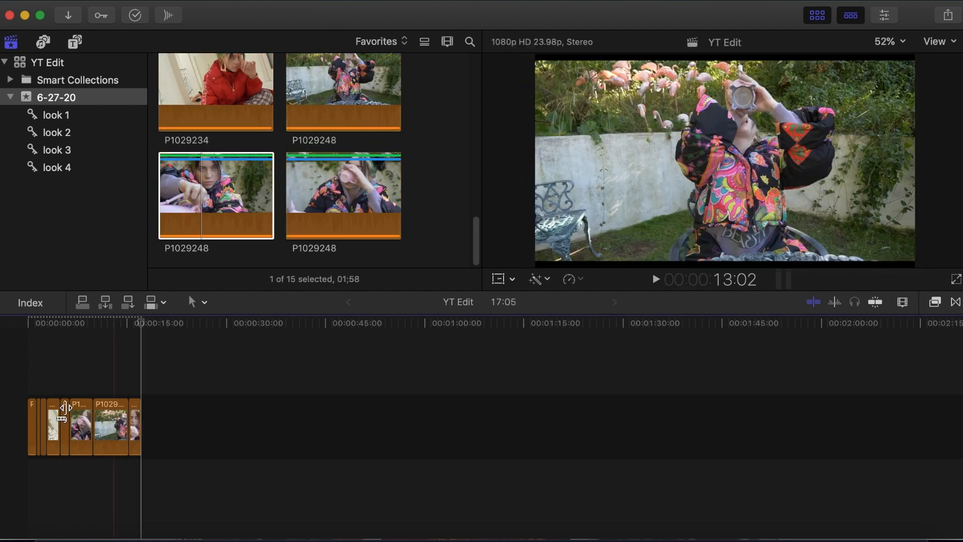
Select all the clips in the timeline and change their Spatial Conform type so the footage fills the frame
left_click(68, 412)
left_click(63, 389)
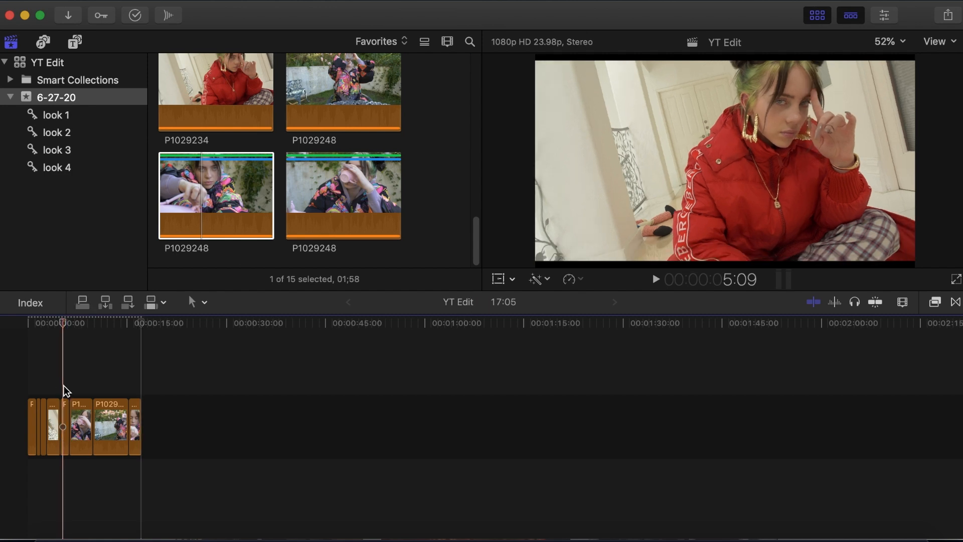
key("shift+z")
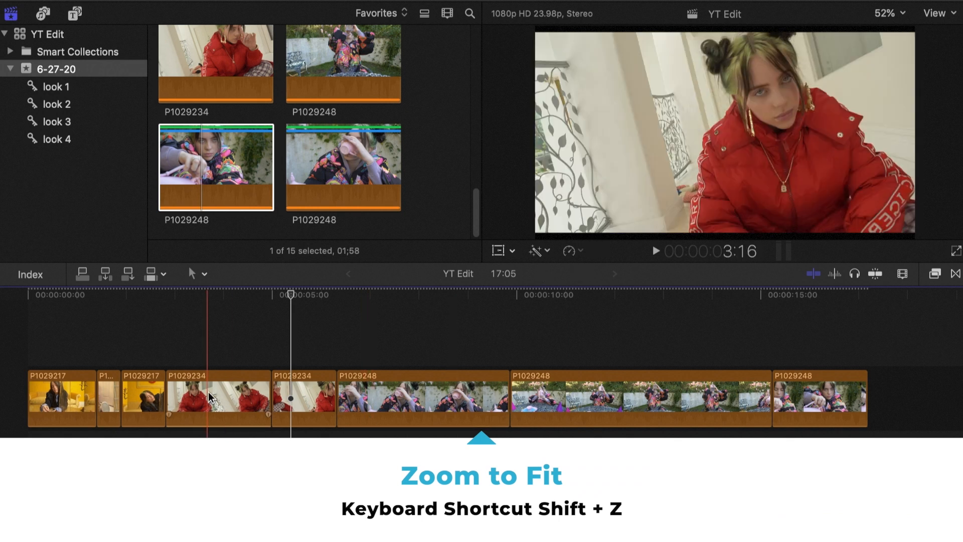
key("super+a")
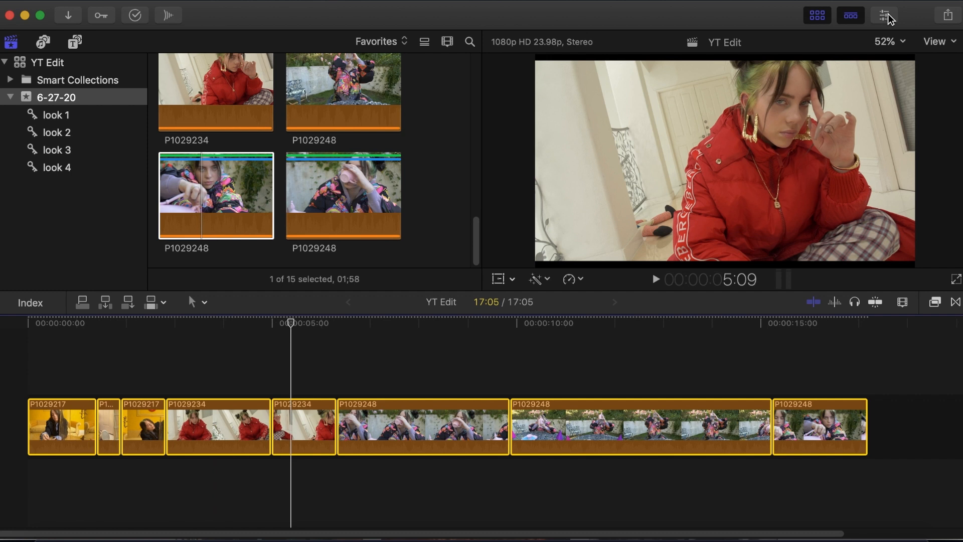
left_click(886, 17)
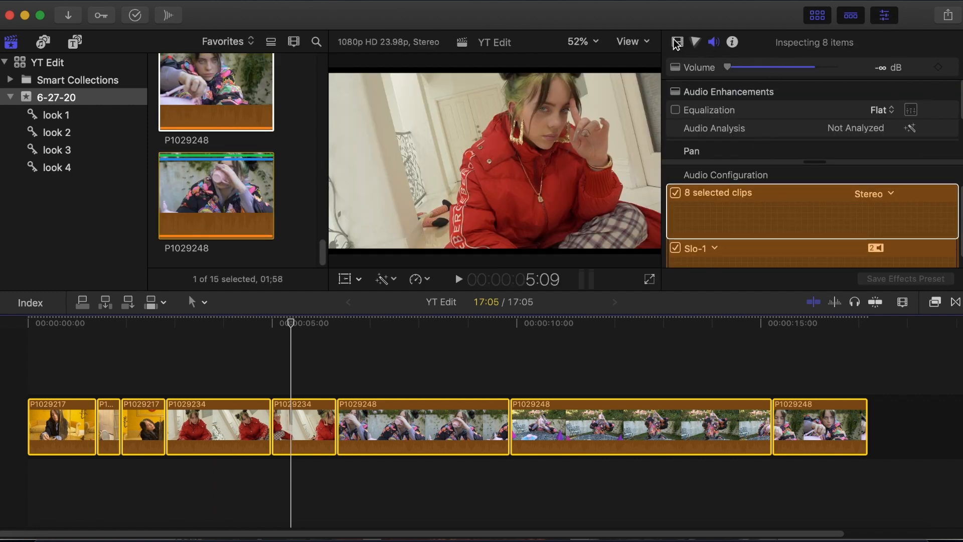
left_click(677, 43)
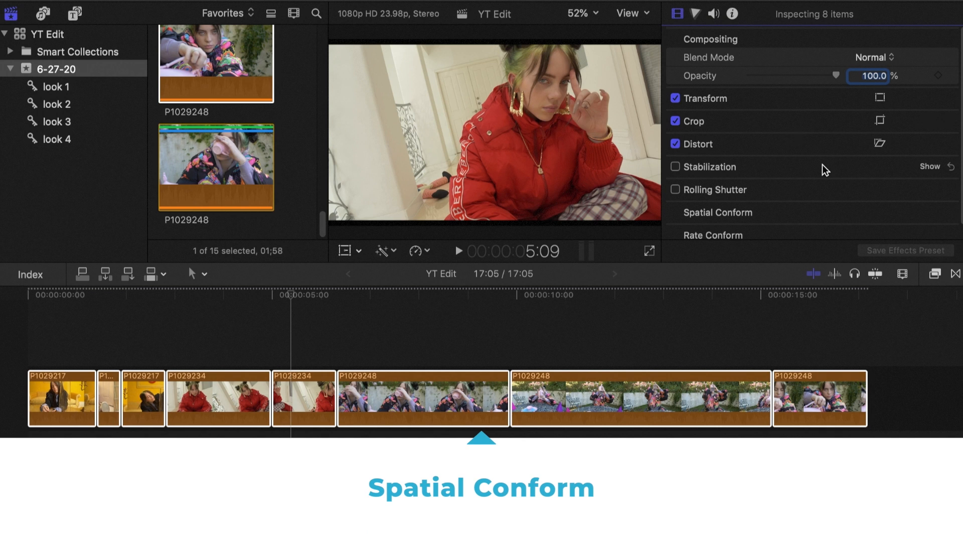
scroll(853, 184, "down", 1)
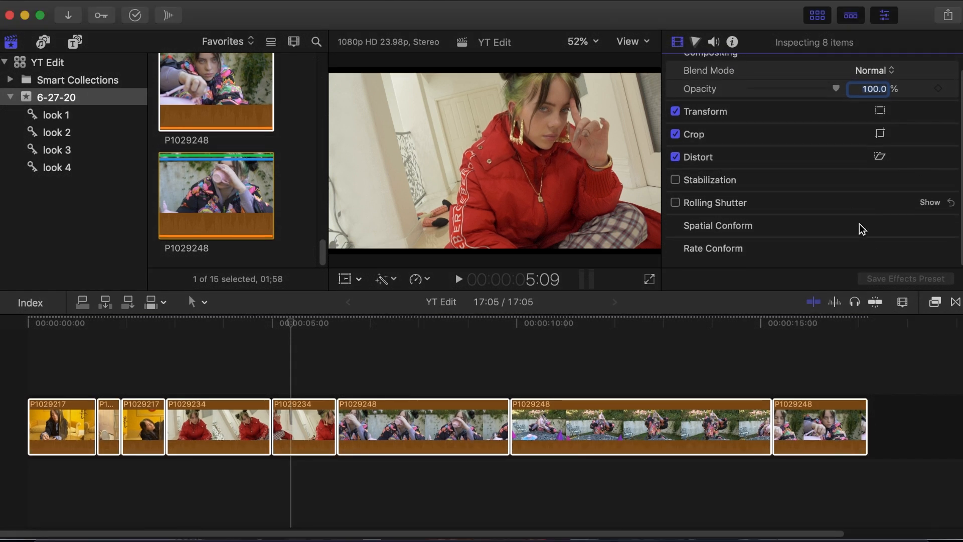
left_click(931, 228)
scroll(853, 226, "down", 1)
left_click(883, 228)
left_click(885, 241)
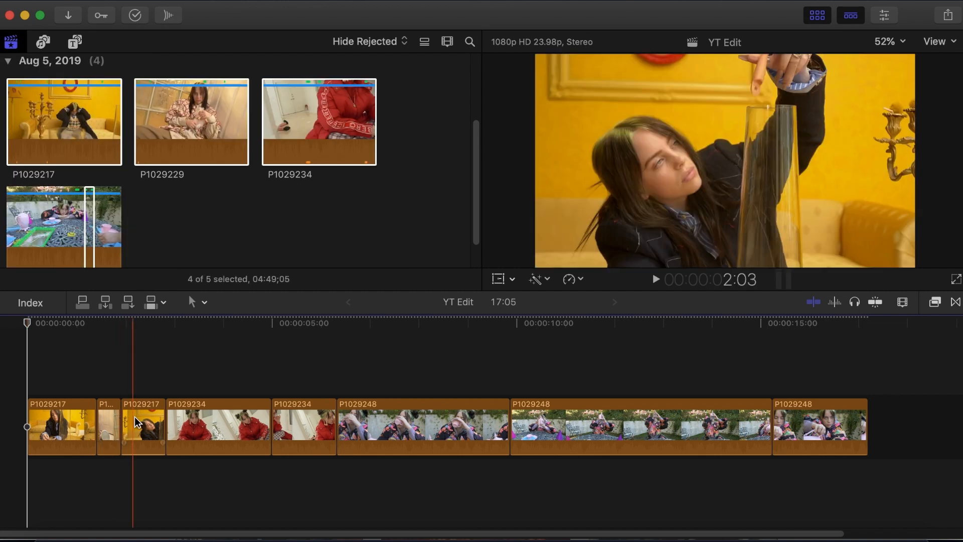
Move the second P1029217 clip ahead of the P1029229 clip and the first P1029234 clip to the start of the timeline
left_click_drag(142, 427, 84, 425)
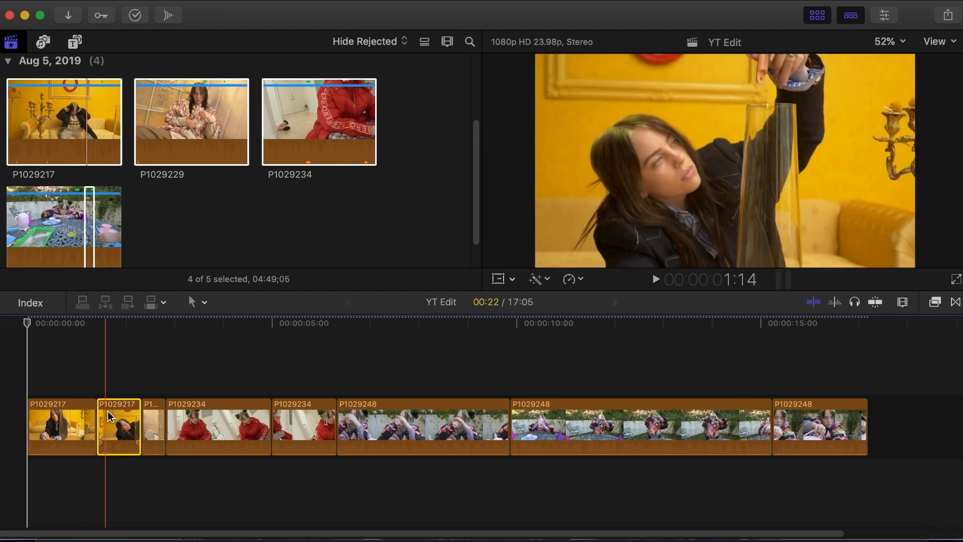
left_click(233, 424)
left_click_drag(233, 424, 86, 430)
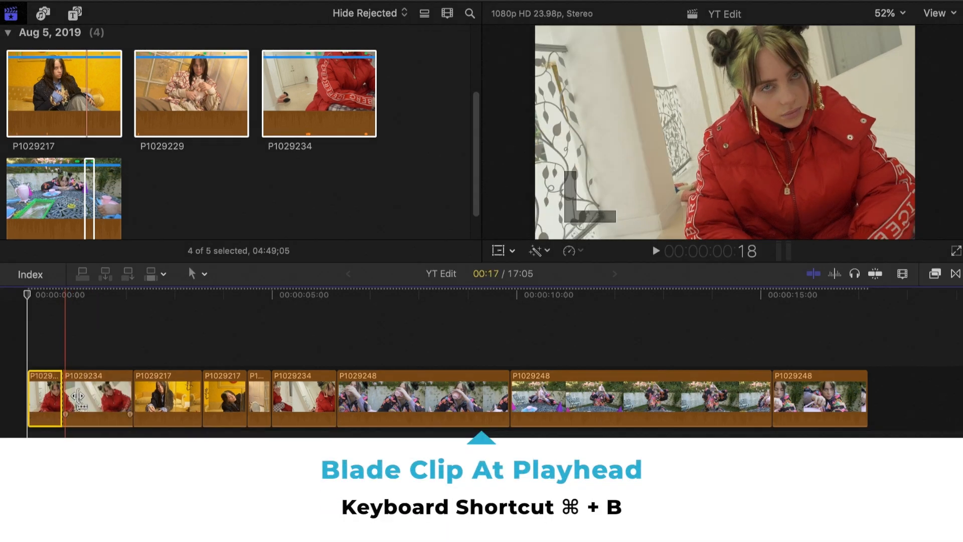
Cut the opening P1029234 clip down to 00:17 by blading it and deleting the rest, and play back the first seconds
left_click(85, 399)
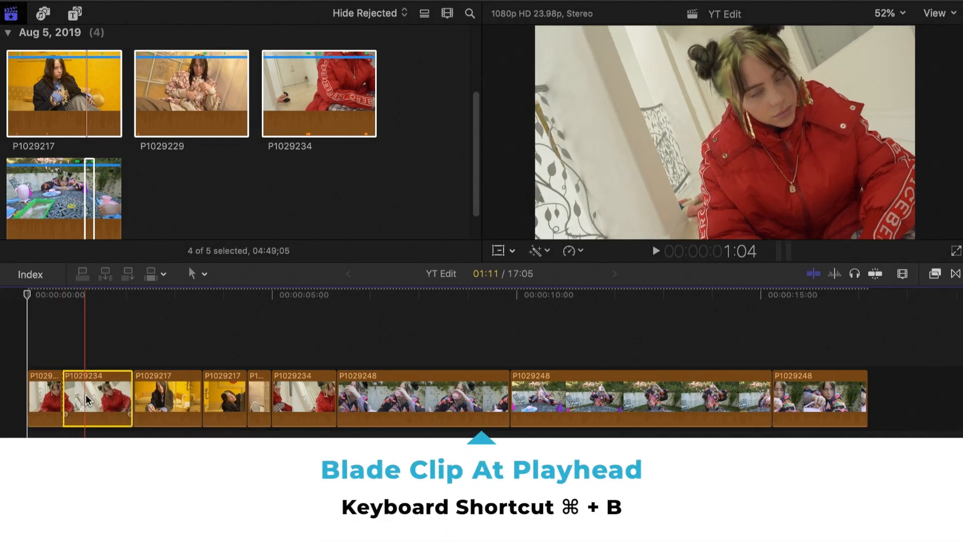
key("Delete")
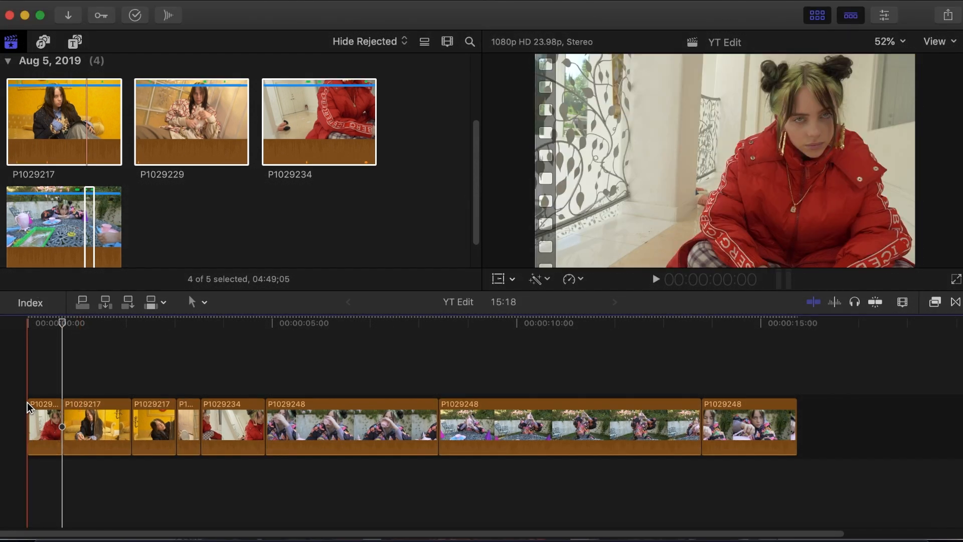
key("space")
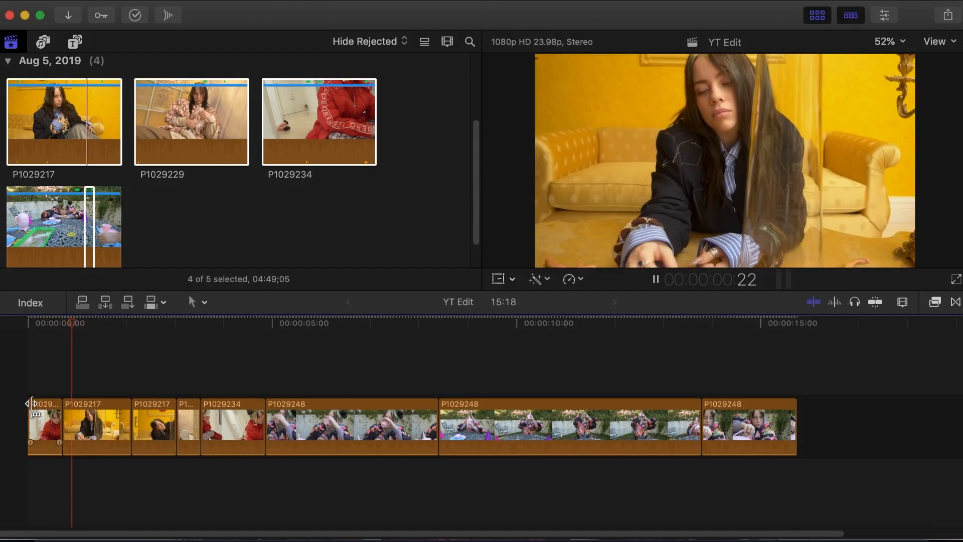
key("space")
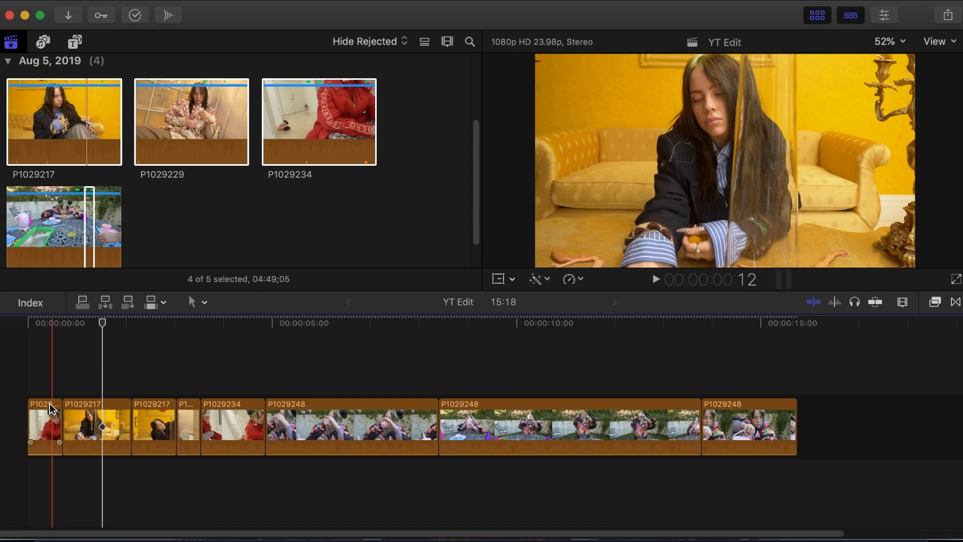
Show the retime editor on the opening P1029234 clip
left_click(45, 424)
key("super+equal")
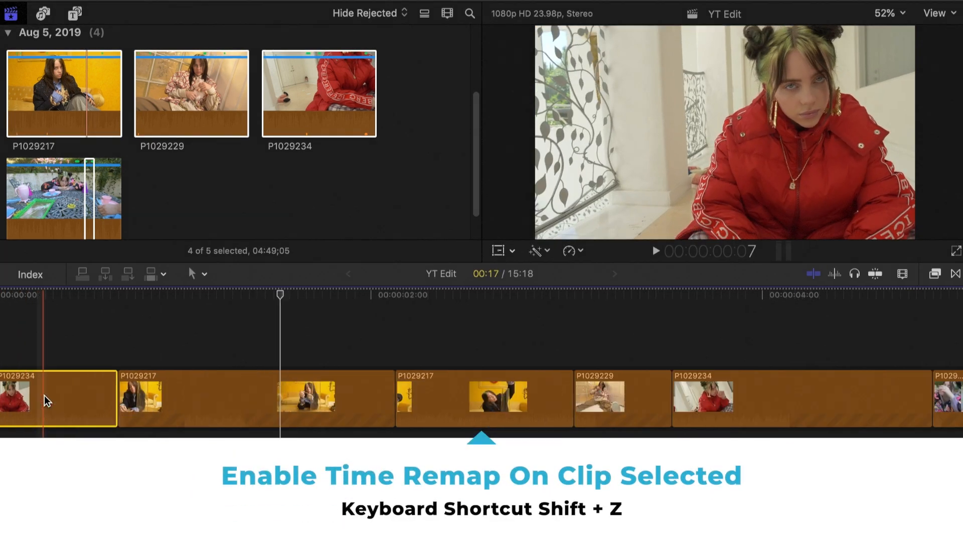
key("super+r")
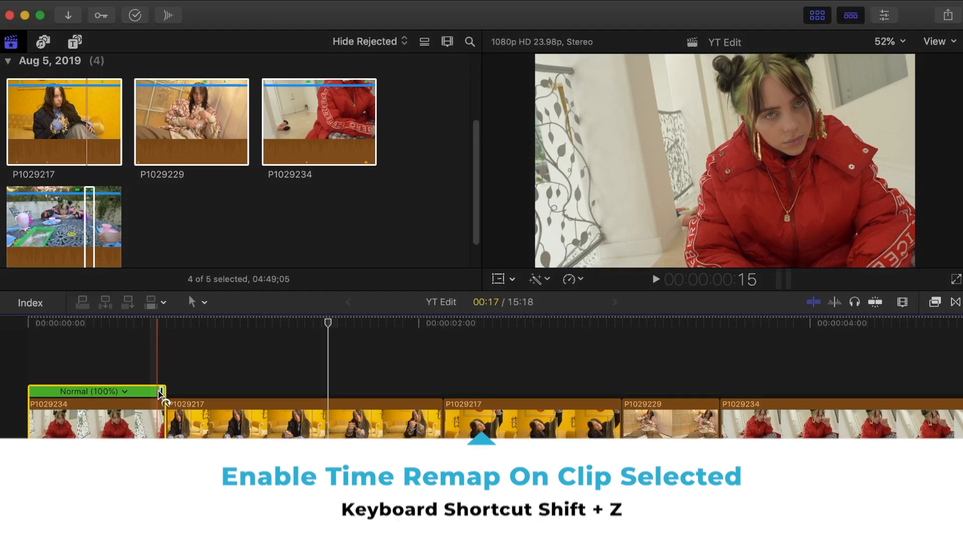
Slow the opening P1029234 clip to 54% and play back the result
left_click_drag(192, 393, 279, 396)
key("space")
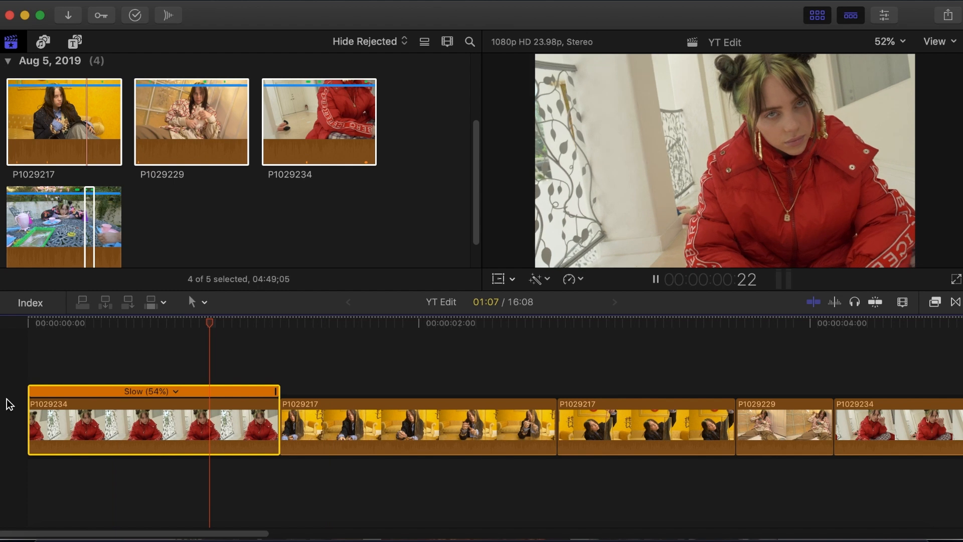
key("space")
scroll(145, 392, "right", 3)
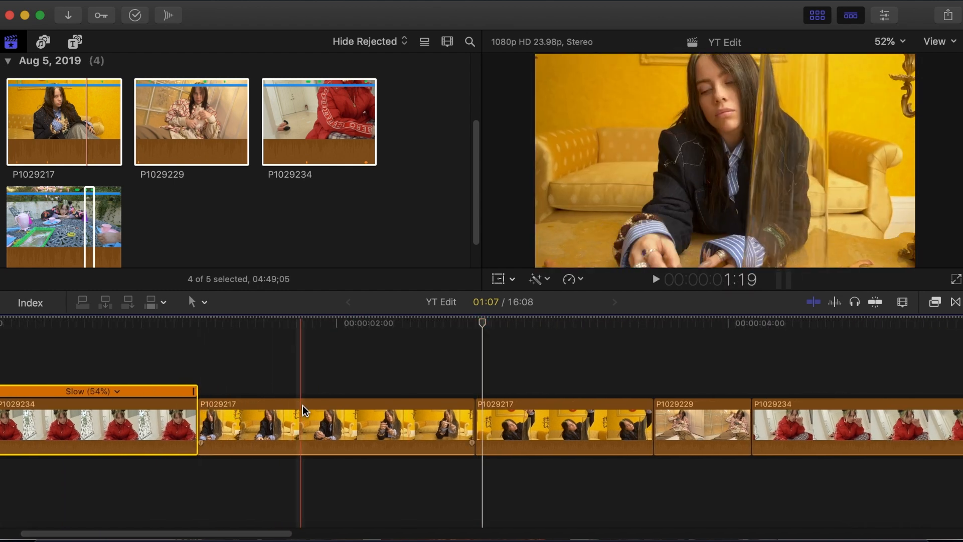
Trim 00:13 off the start of the first P1029217 clip and slow it to 52%, checking it in playback
left_click_drag(199, 424, 309, 432)
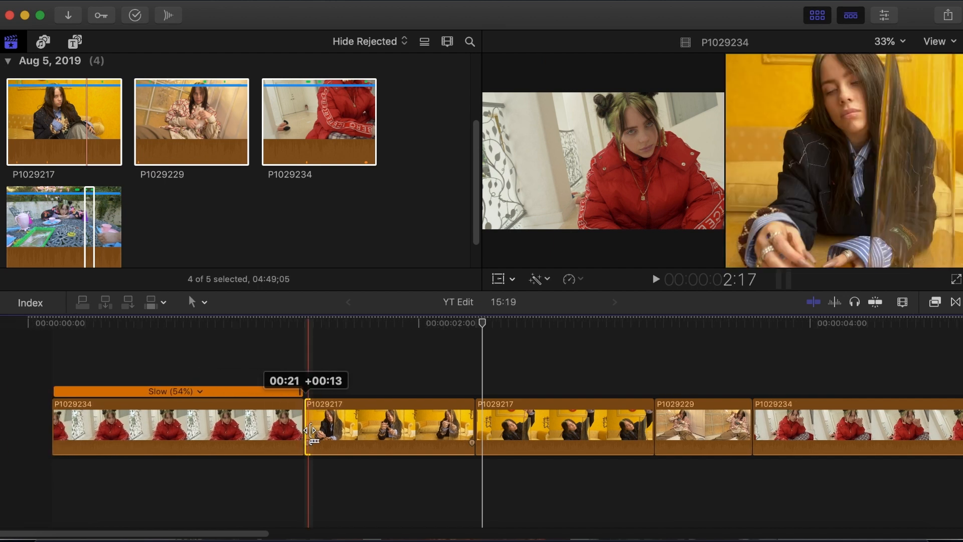
scroll(309, 432, "right", 3)
left_click(304, 419)
key("super+r")
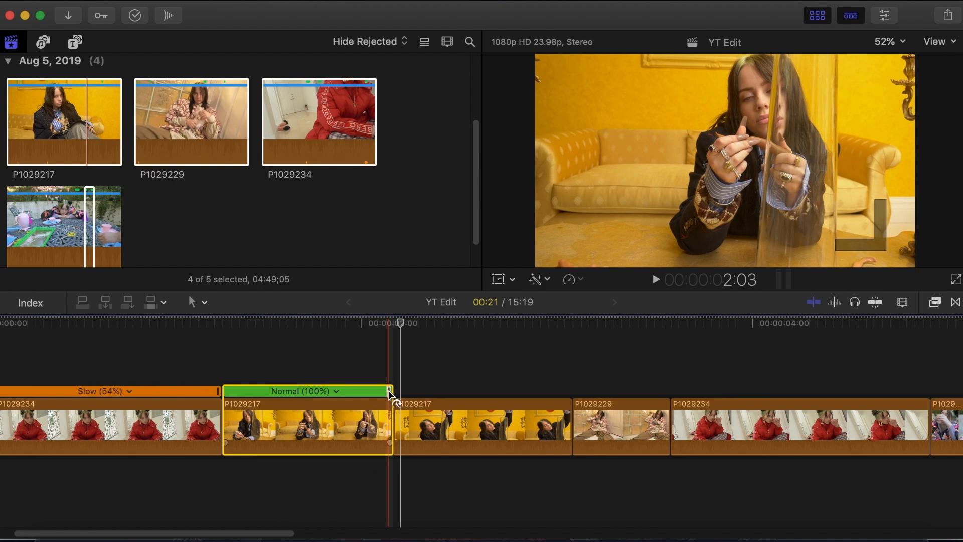
left_click_drag(391, 395, 546, 395)
key("Home")
key("space")
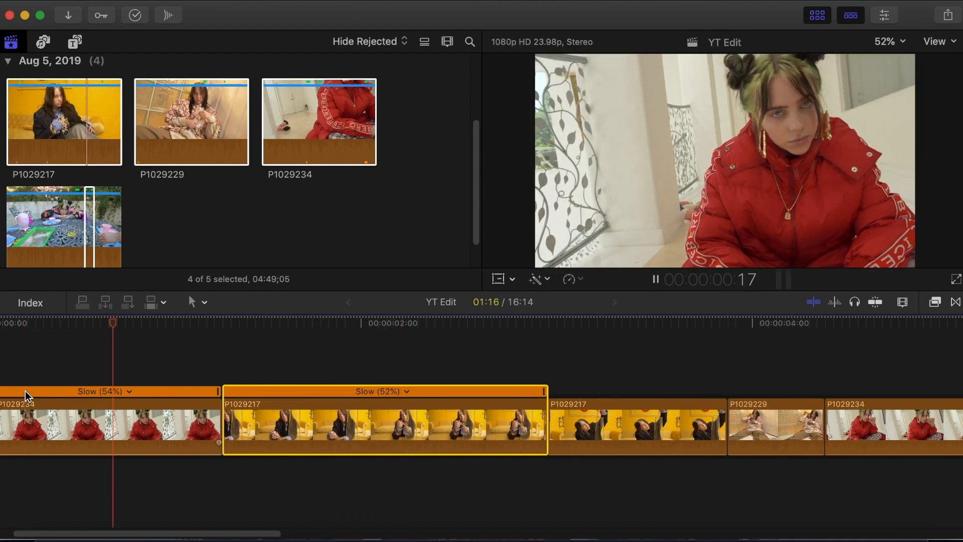
scroll(25, 390, "right", 5)
key("space")
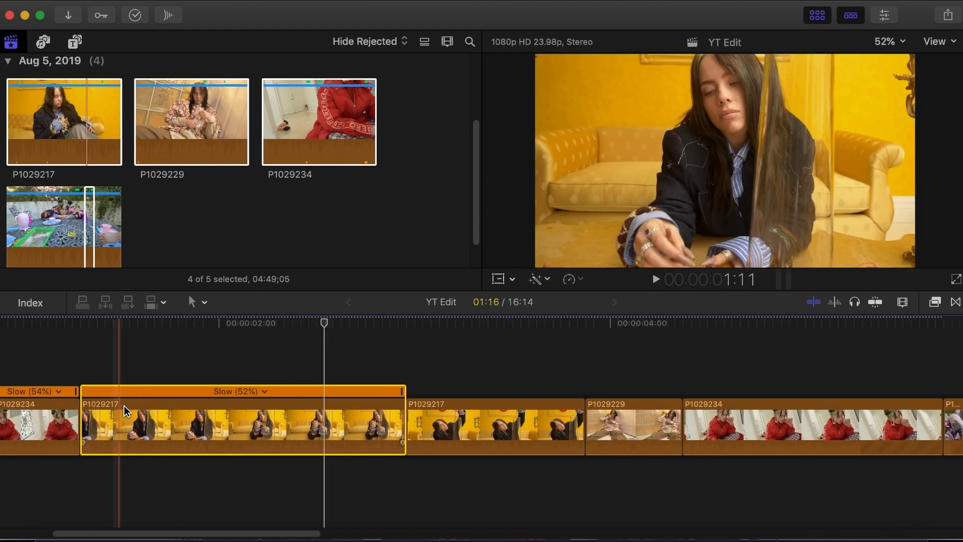
Slow the second P1029217 clip to 47% and trim off its beginning
left_click_drag(402, 421, 383, 421)
left_click_drag(582, 392, 812, 390)
left_click_drag(373, 412, 507, 412)
left_click(215, 120)
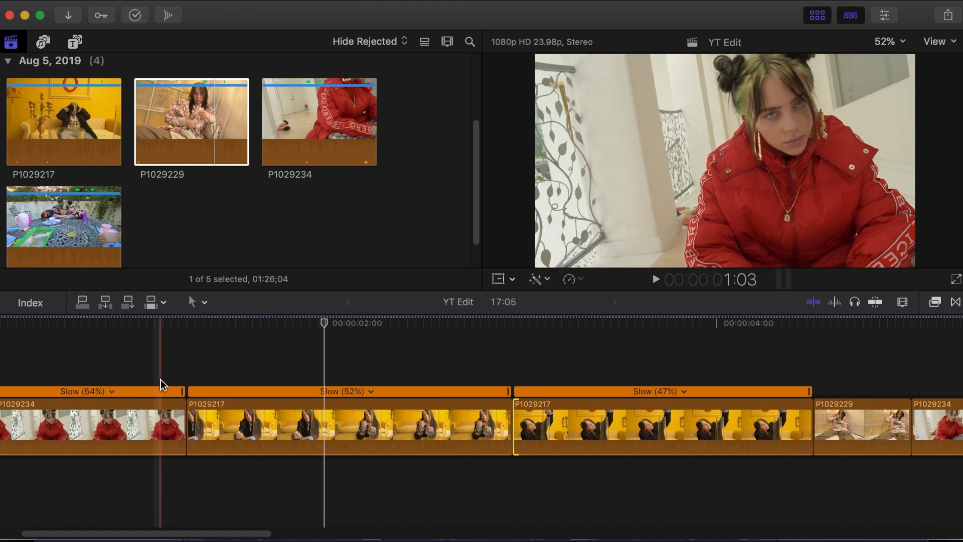
Play the edit from the beginning and trim the start of the opening P1029234 clip to roughly half its length
scroll(308, 401, "left", 5)
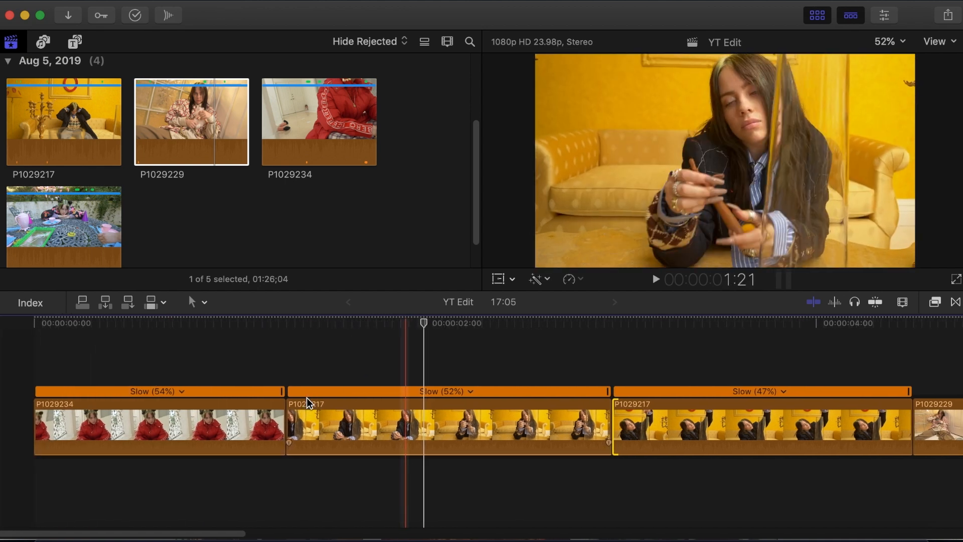
key("space")
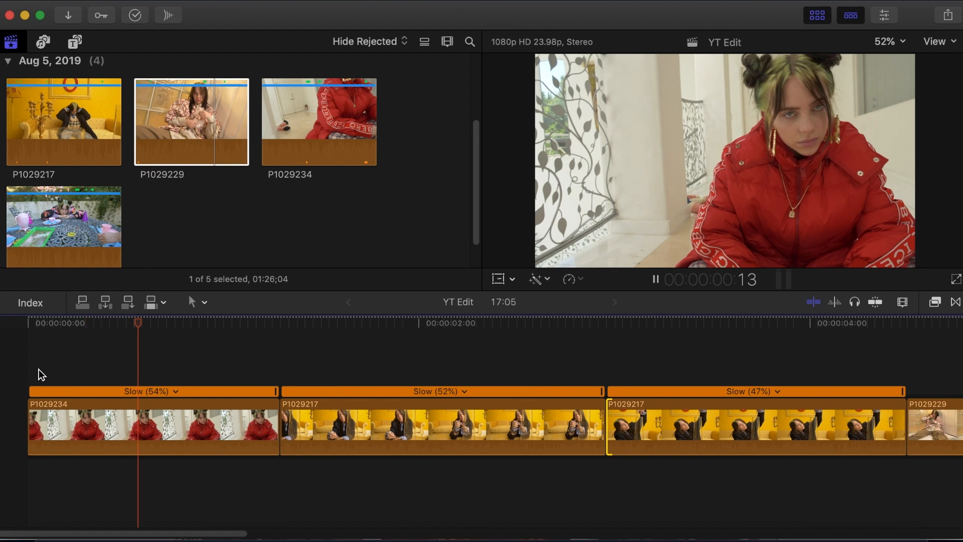
left_click_drag(29, 421, 178, 441)
key("space")
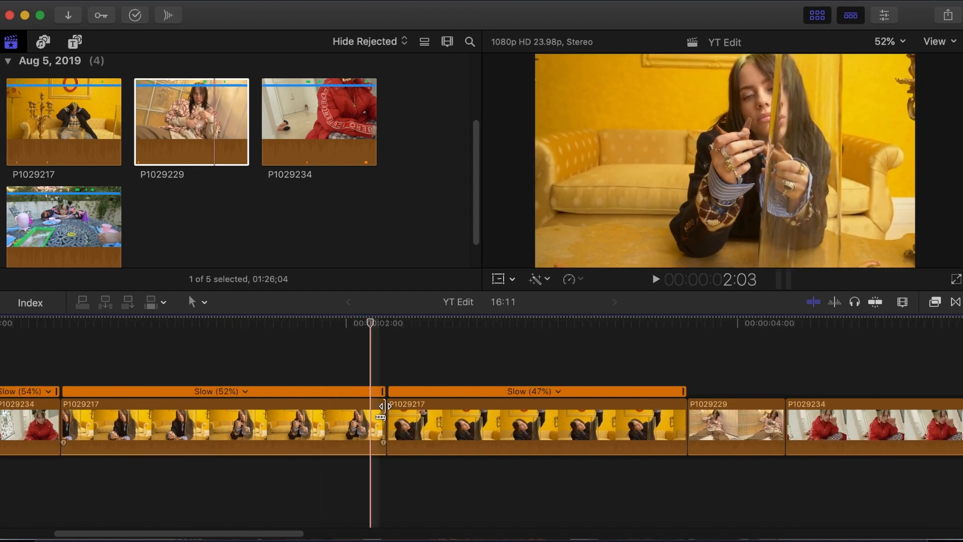
Shorten the end of the first P1029217 clip and extend the end of the second P1029217 clip slightly
left_click_drag(381, 406, 304, 406)
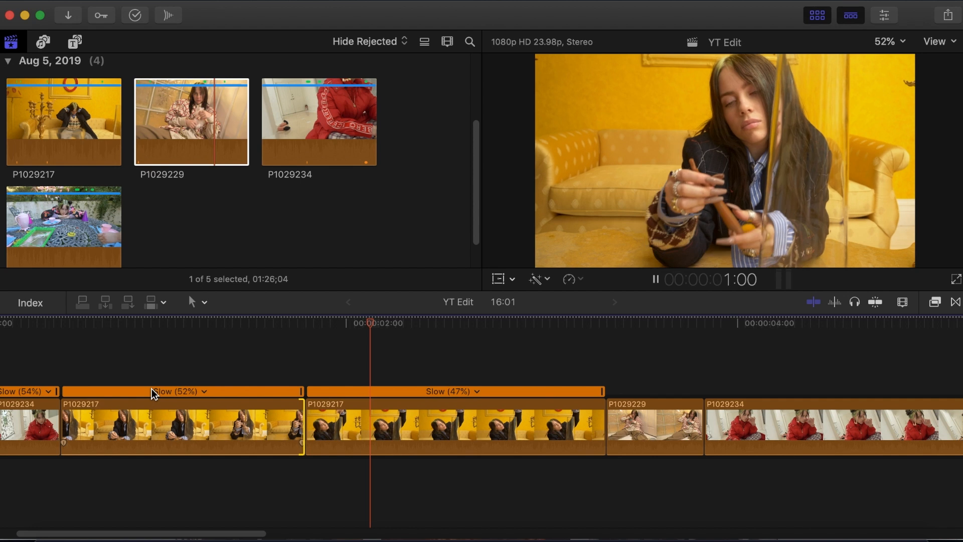
scroll(340, 418, "right", 5)
key("space")
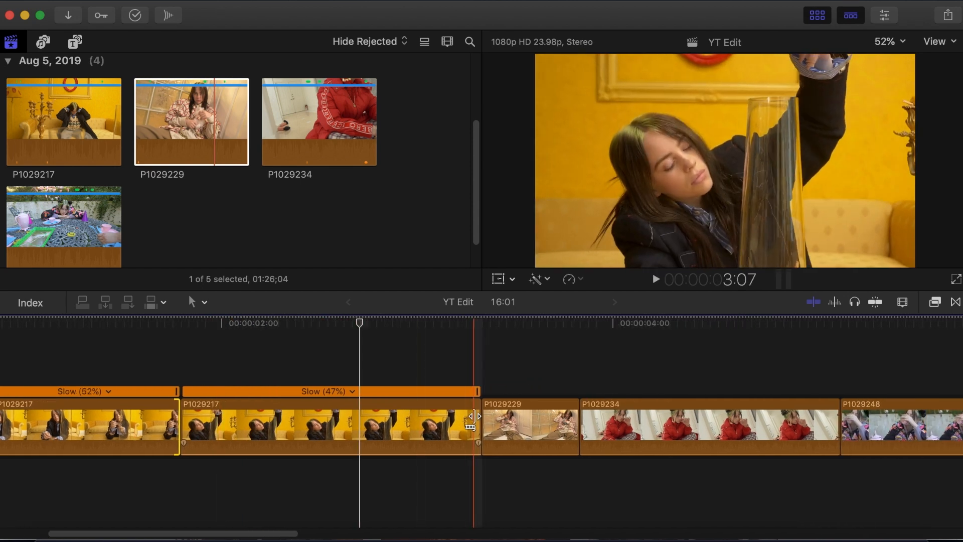
left_click_drag(473, 419, 490, 440)
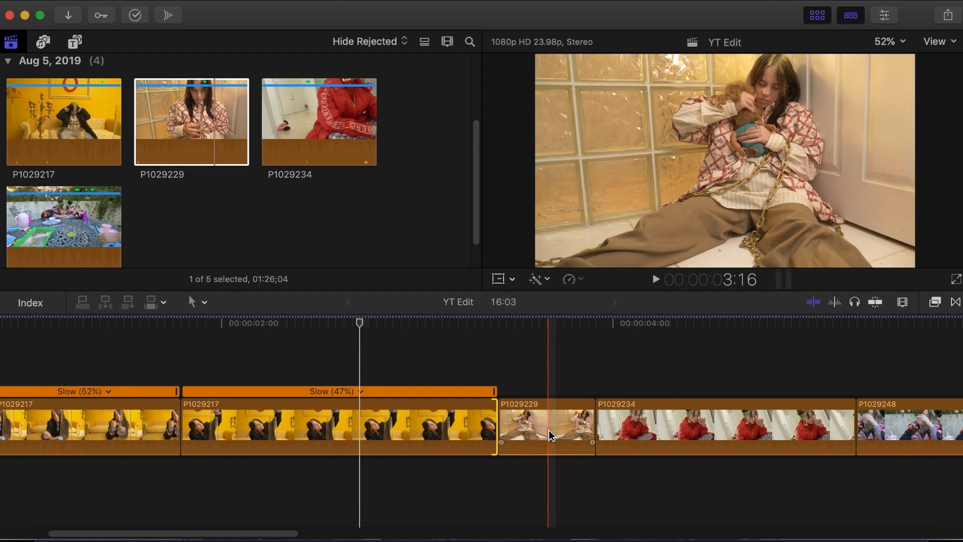
Play through the P1029229 clip, slow it to 56%, and fit the whole edit in the timeline
key("space")
scroll(348, 436, "right", 4)
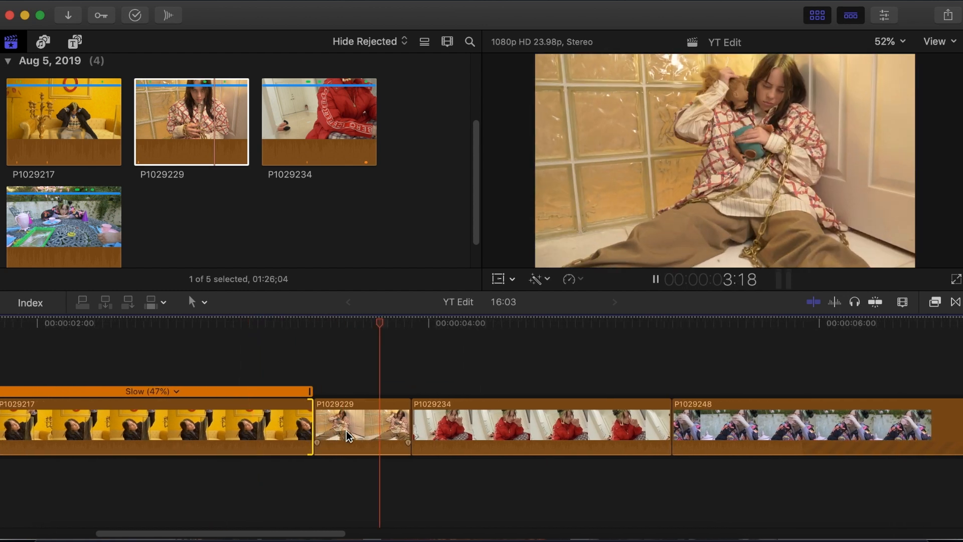
scroll(348, 436, "right", 2)
key("space")
left_click(296, 414)
key("super+r")
left_click_drag(329, 391, 396, 393)
key("shift+z")
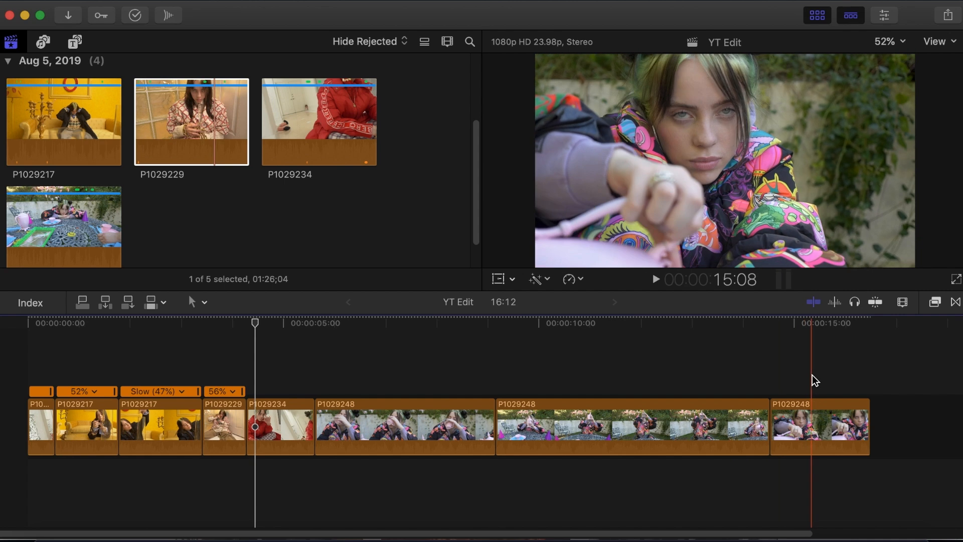
Move the last P1029248 clip directly after P1029234, then extend the start of the following P1029248 clip and shorten its end
left_click_drag(817, 401, 407, 410)
left_click_drag(422, 421, 307, 422)
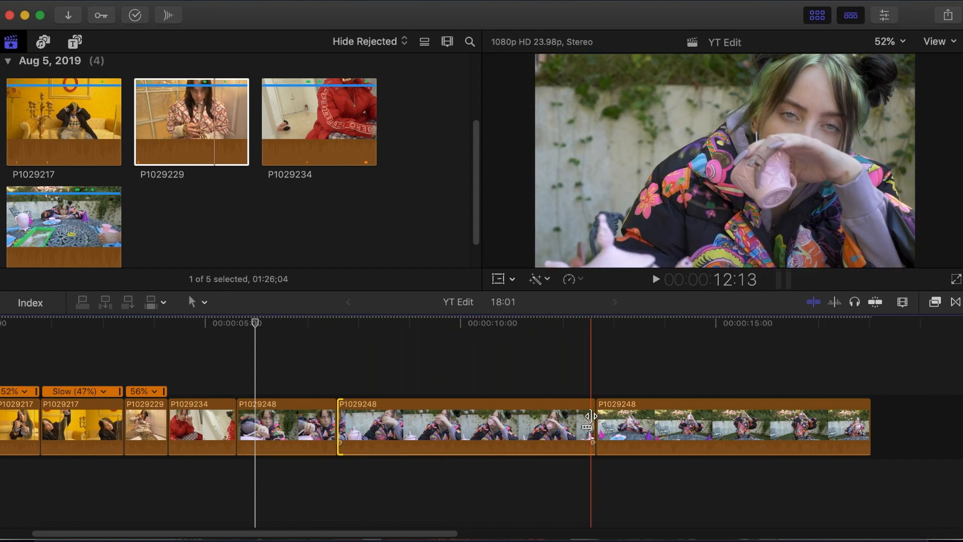
left_click_drag(548, 421, 447, 424)
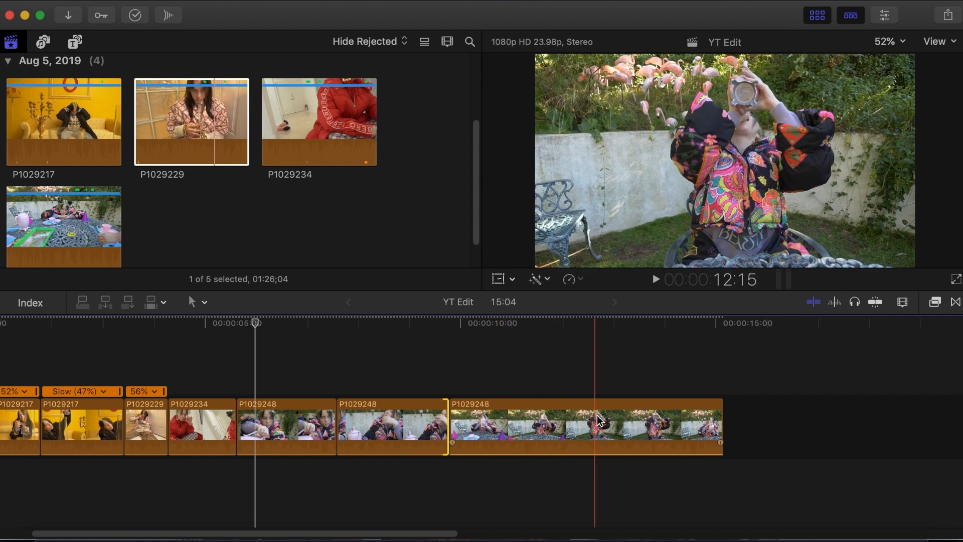
Move the P1029234 clip after P1029229 to the end of the timeline and play back the new order
scroll(456, 421, "left", 4)
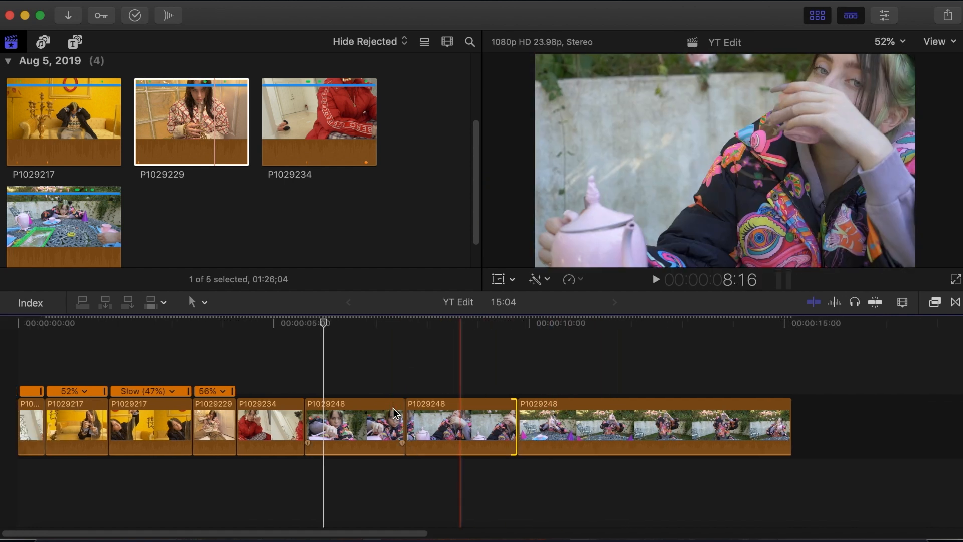
left_click_drag(261, 425, 781, 409)
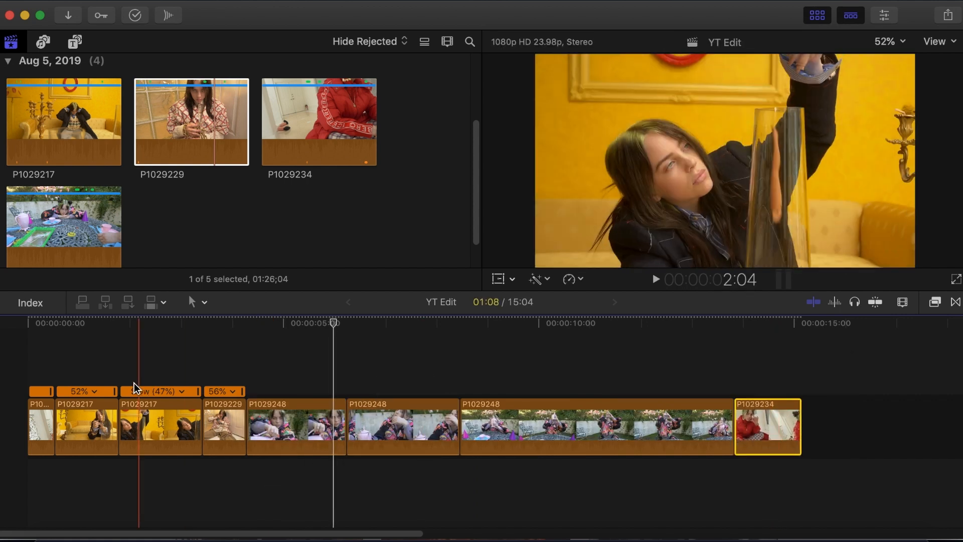
key("space")
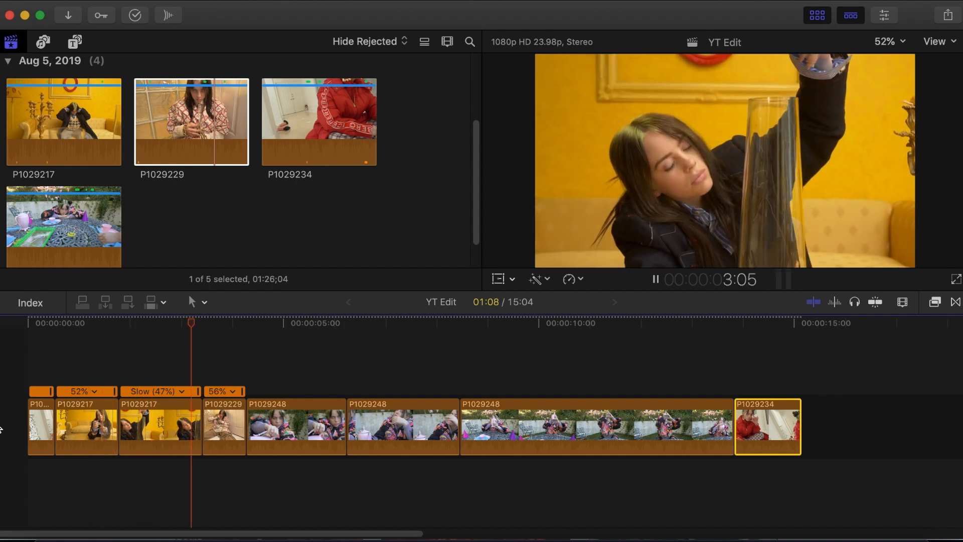
key("space")
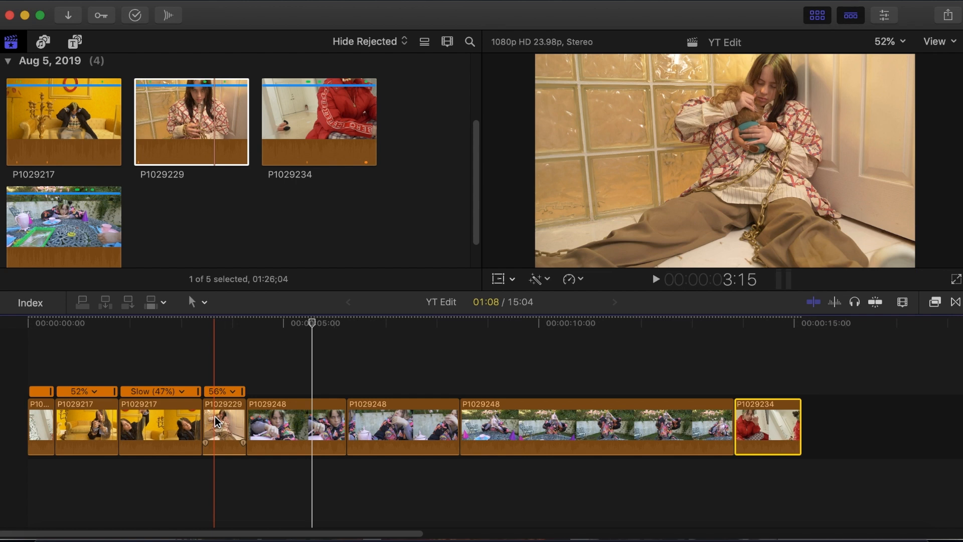
Move the P1029229 clip between the first and second P1029248 clips and play back the sequence
key("space")
key("space")
left_click_drag(219, 426, 326, 422)
key("space")
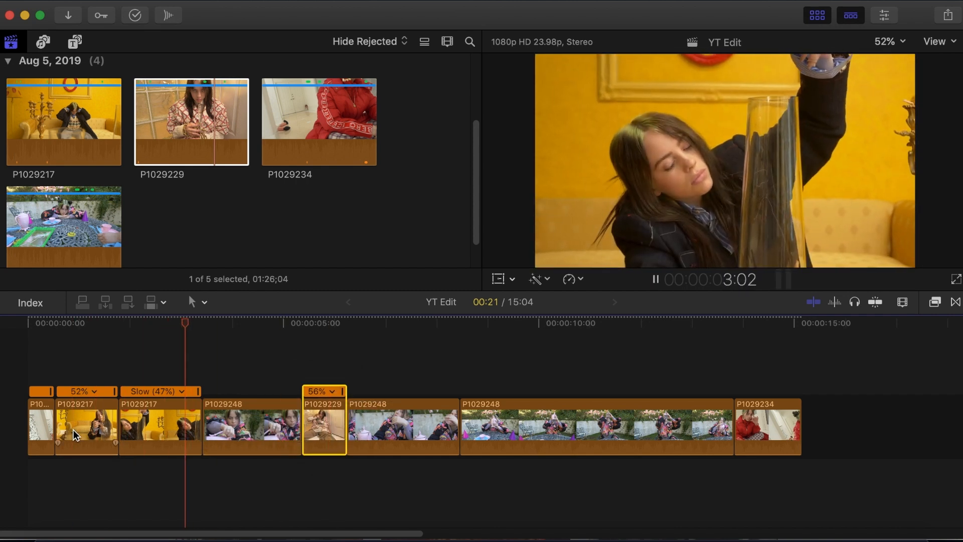
key("space")
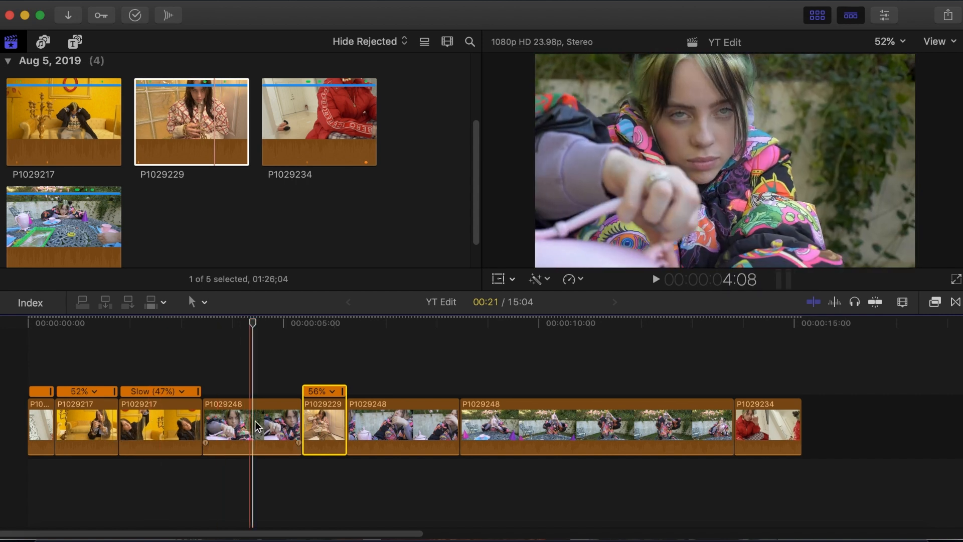
Slow the first P1029248 clip to 69% and play the edit from the beginning
left_click(255, 426)
key("super+r")
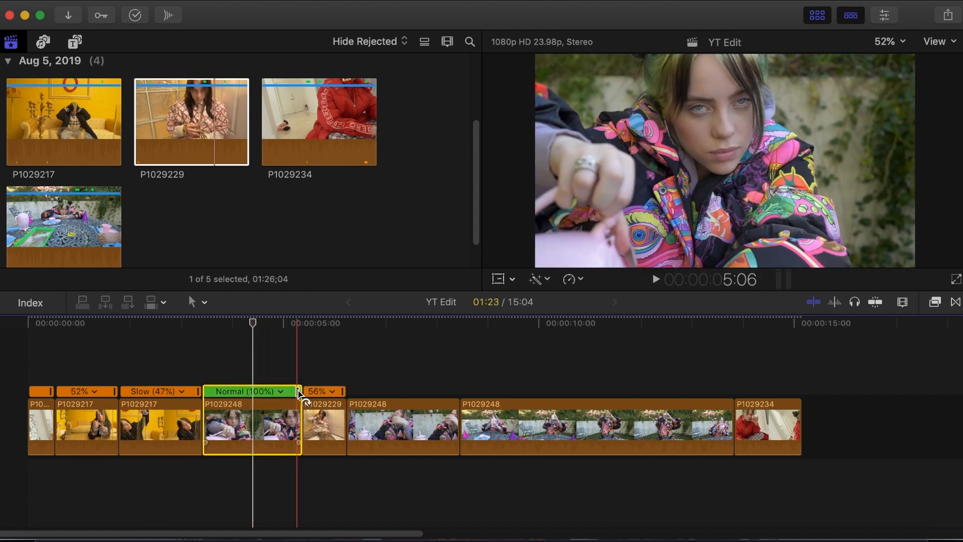
left_click_drag(300, 395, 344, 393)
key("Home")
key("space")
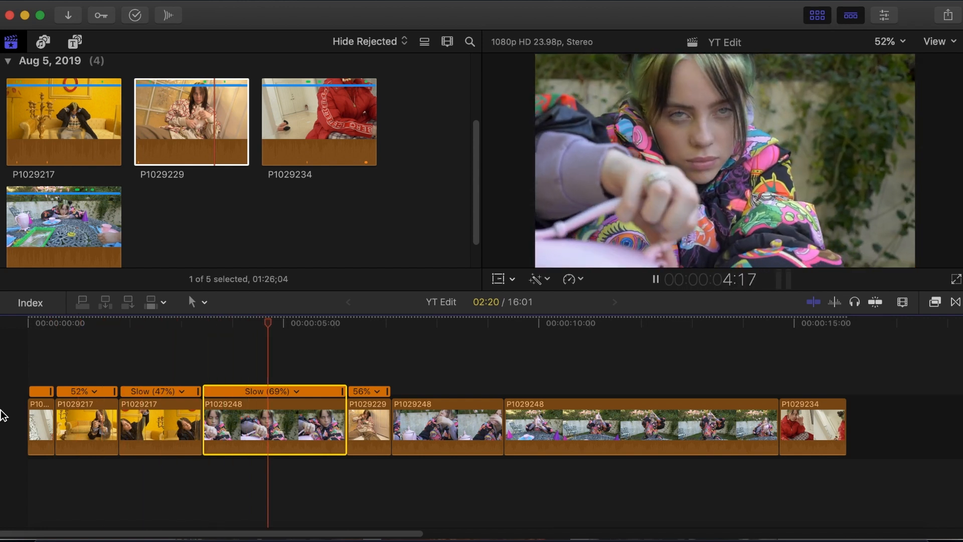
key("space")
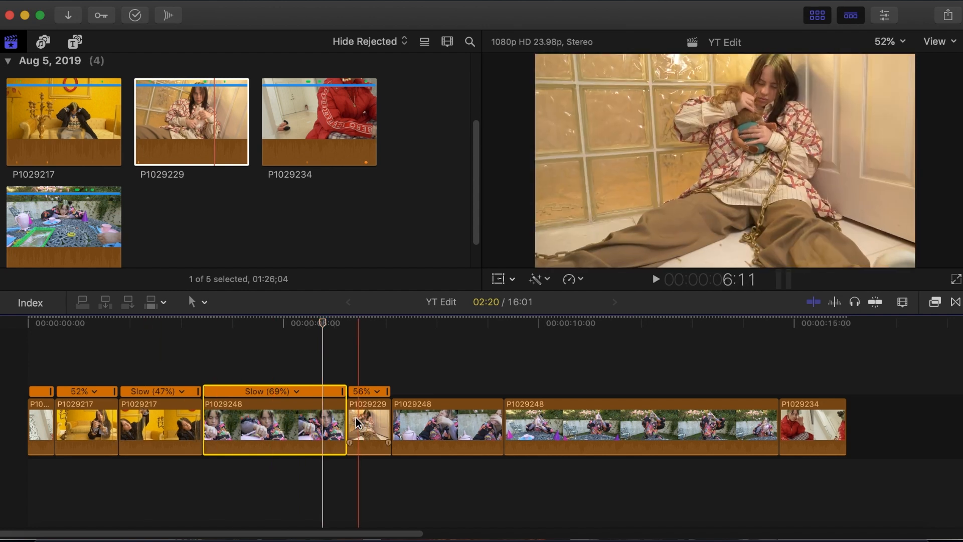
Shorten the end of the slowed first P1029248 clip in two passes, checking the cut in playback between them
left_click_drag(342, 418, 303, 449)
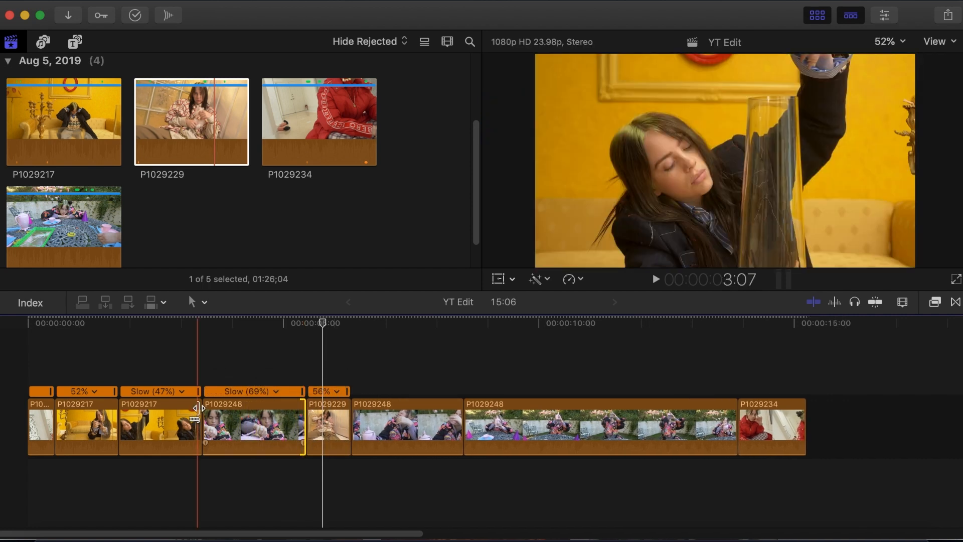
left_click(242, 418)
key("space")
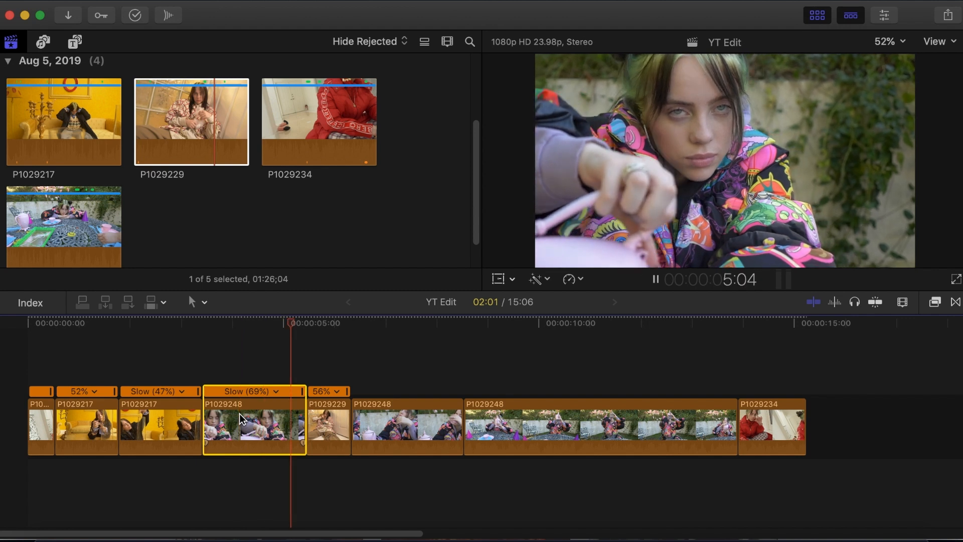
left_click_drag(303, 442, 264, 441)
Play around the new cut and slow the P1029229 clip further to 44%
key("shift+slash")
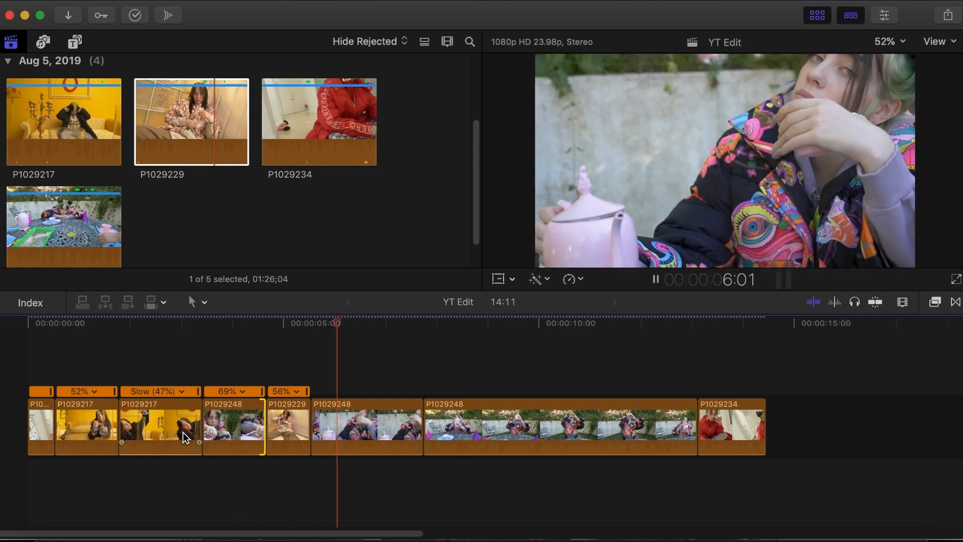
left_click(291, 421)
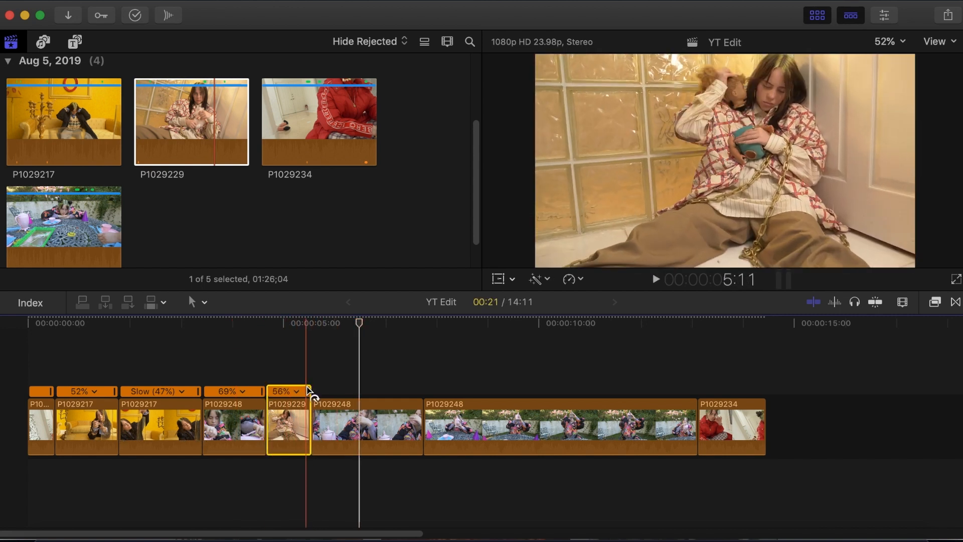
left_click_drag(307, 393, 320, 395)
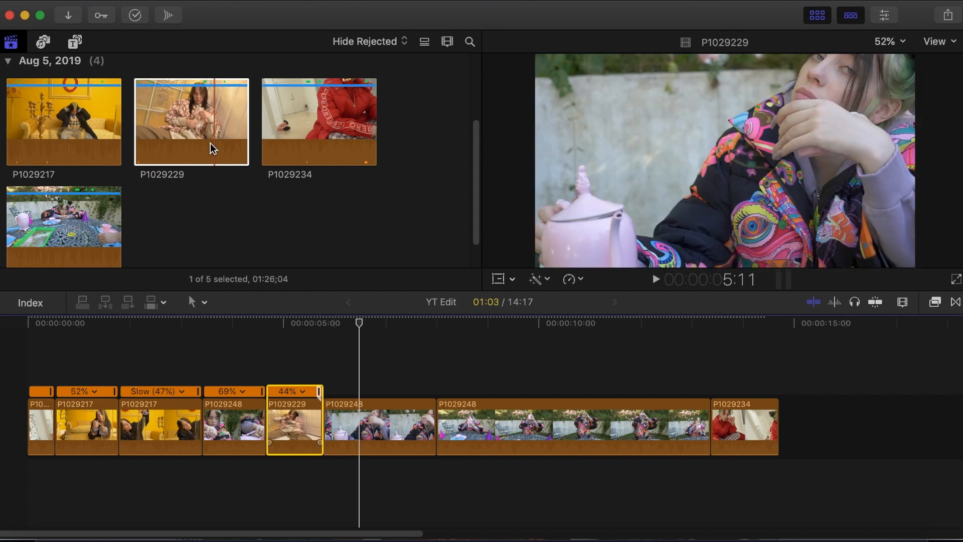
Filter the browser to Favorites and insert the P1029229 close-up directly after the 44% P1029229 clip
left_click(206, 137)
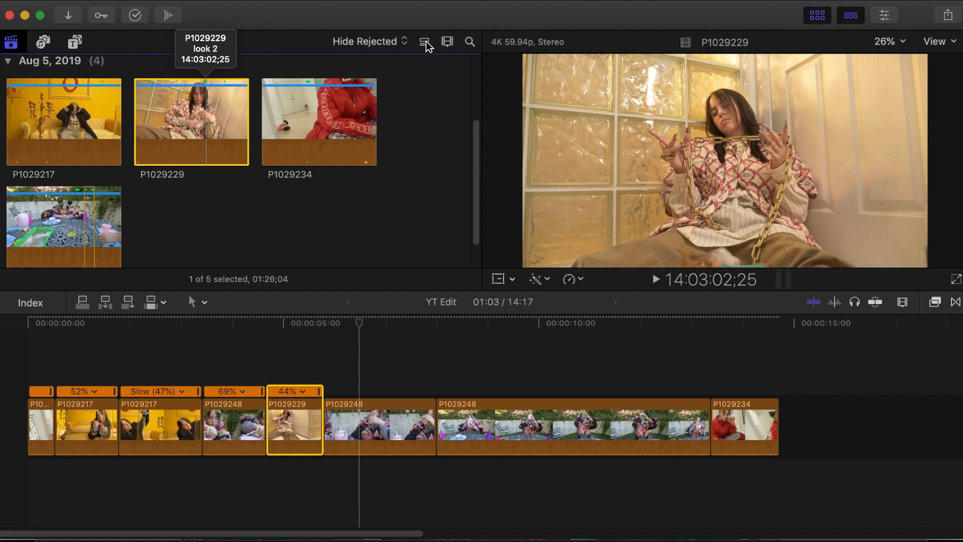
left_click(381, 41)
left_click(361, 67)
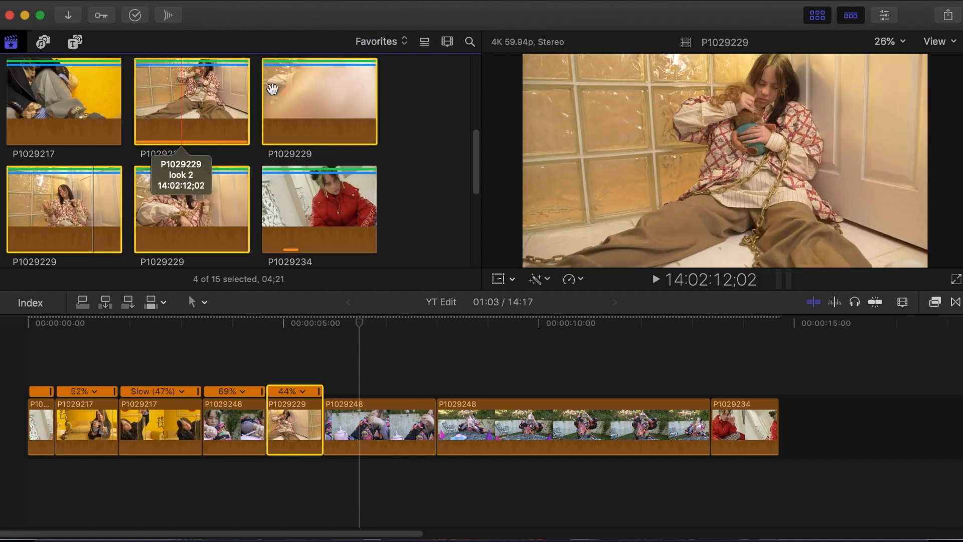
left_click(324, 89)
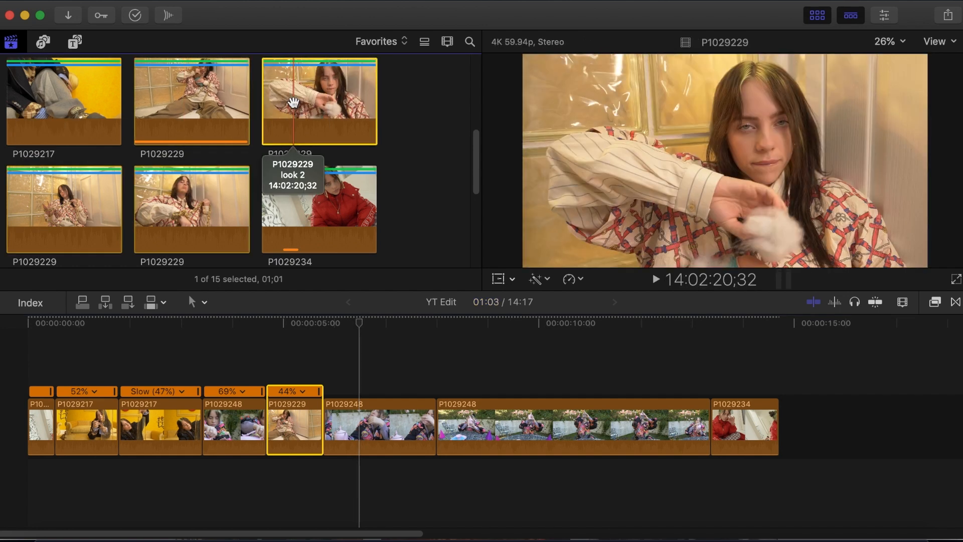
left_click_drag(307, 102, 326, 408)
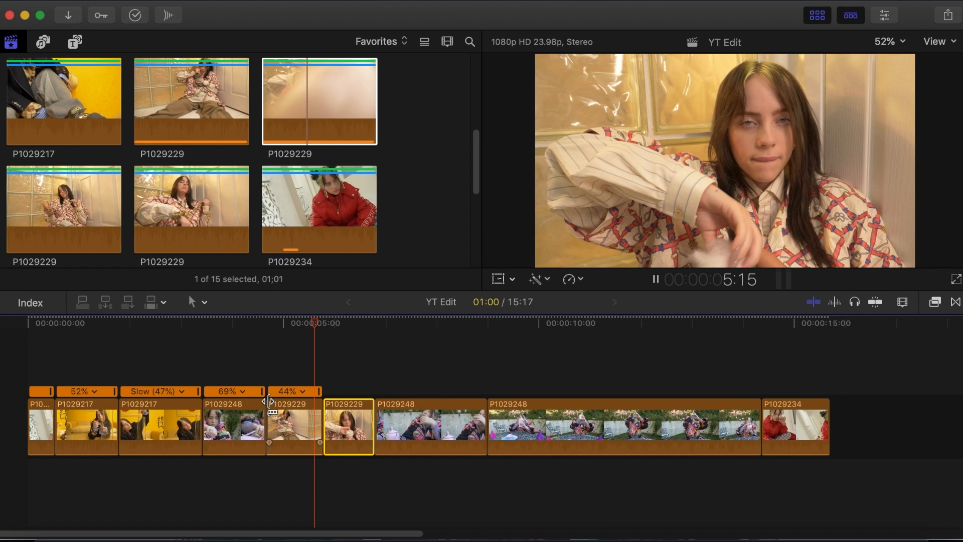
Shorten the end of the second P1029229 clip and play across the new cut
key("space")
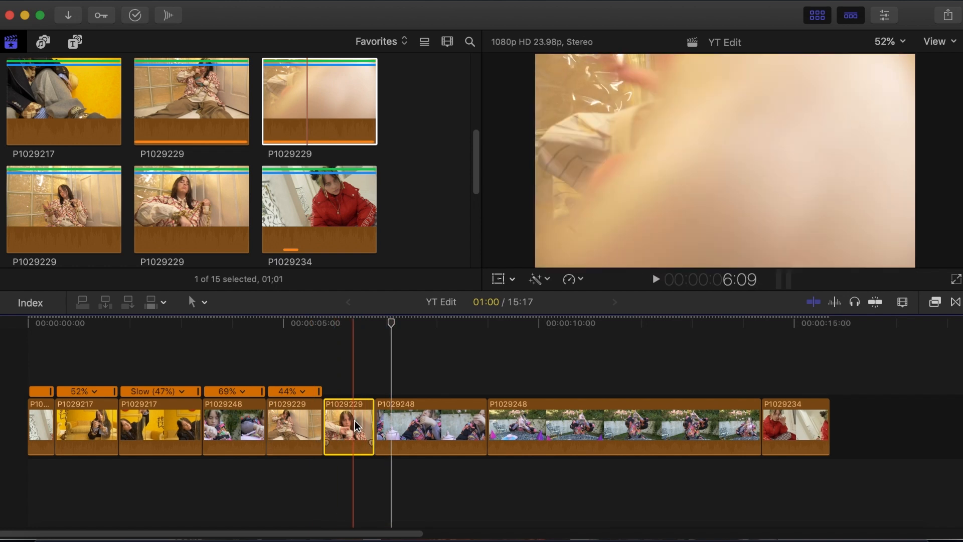
left_click_drag(371, 423, 351, 422)
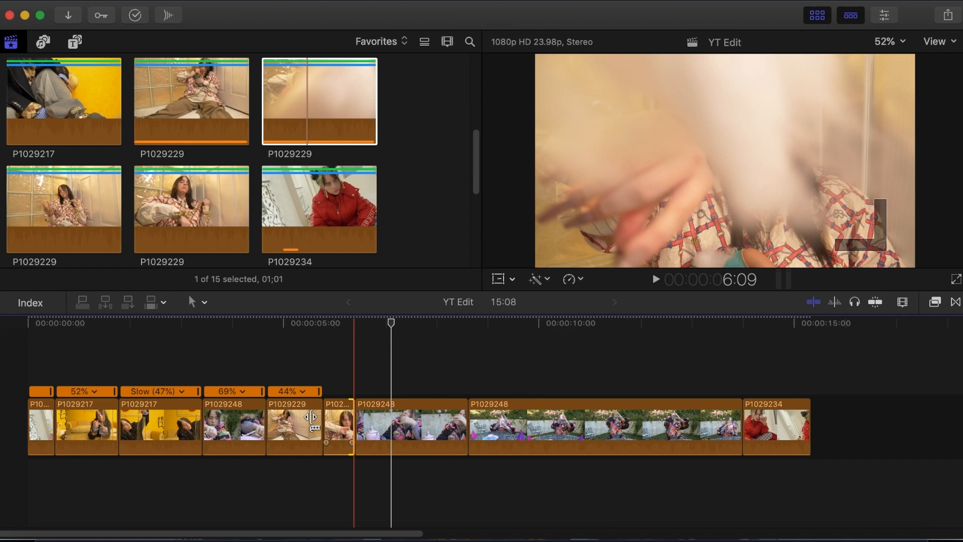
key("space")
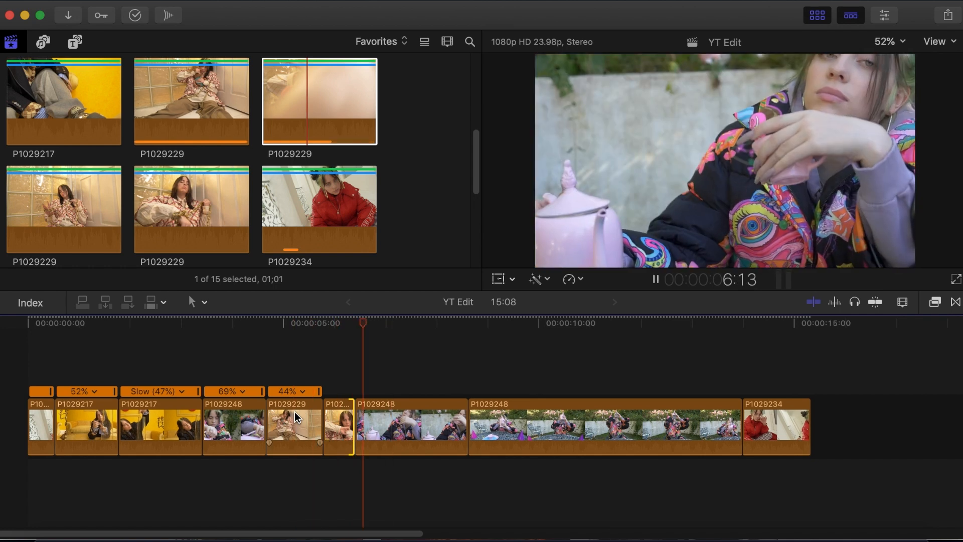
key("space")
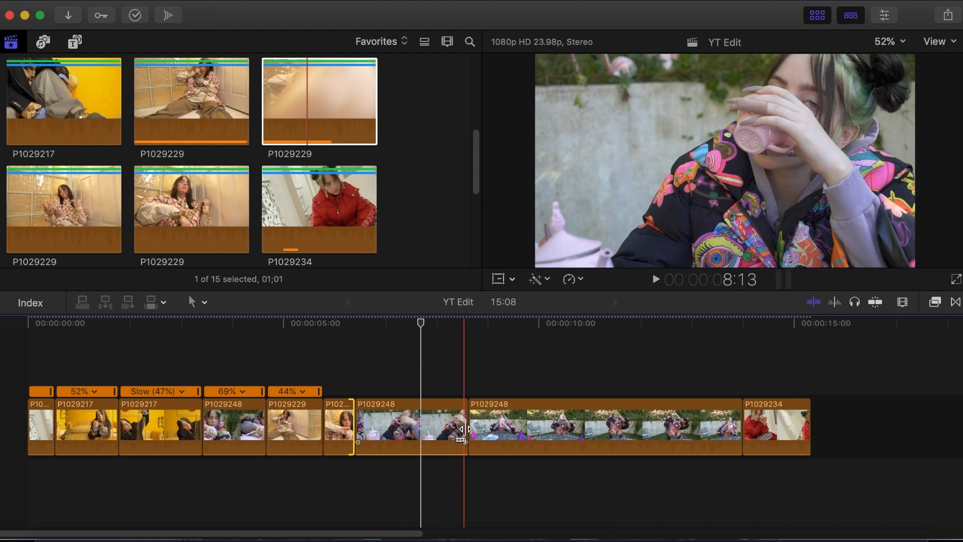
Shorten the end of the second P1029248 clip and play the edit from the beginning
key("space")
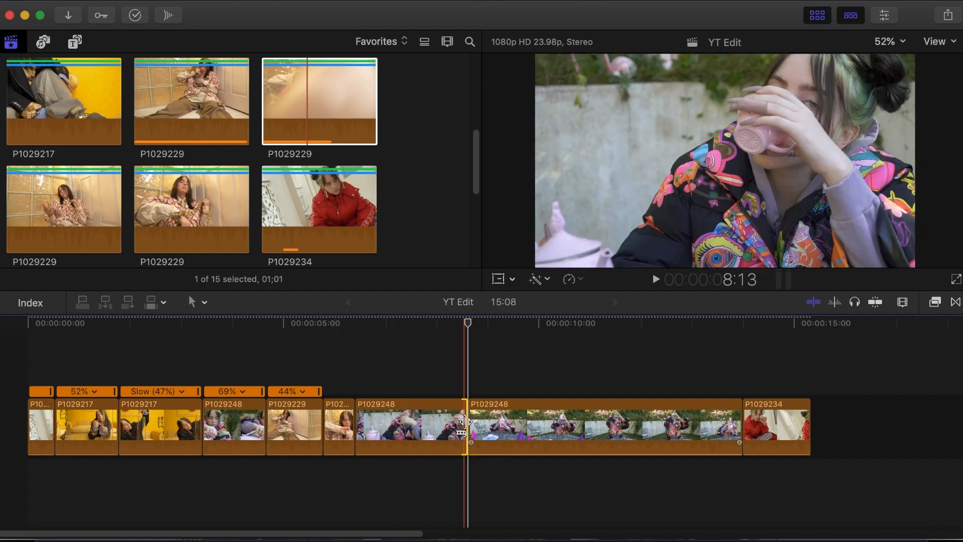
left_click(450, 423)
left_click_drag(450, 422, 445, 423)
key("space")
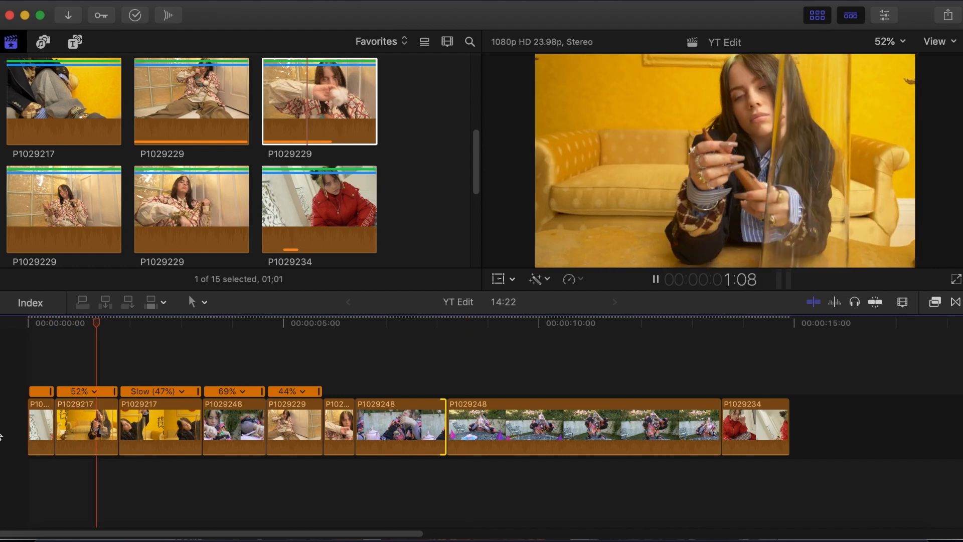
key("space")
Trim four frames off the end of the 47% P1029217 clip and play around the new cut
left_click(198, 423)
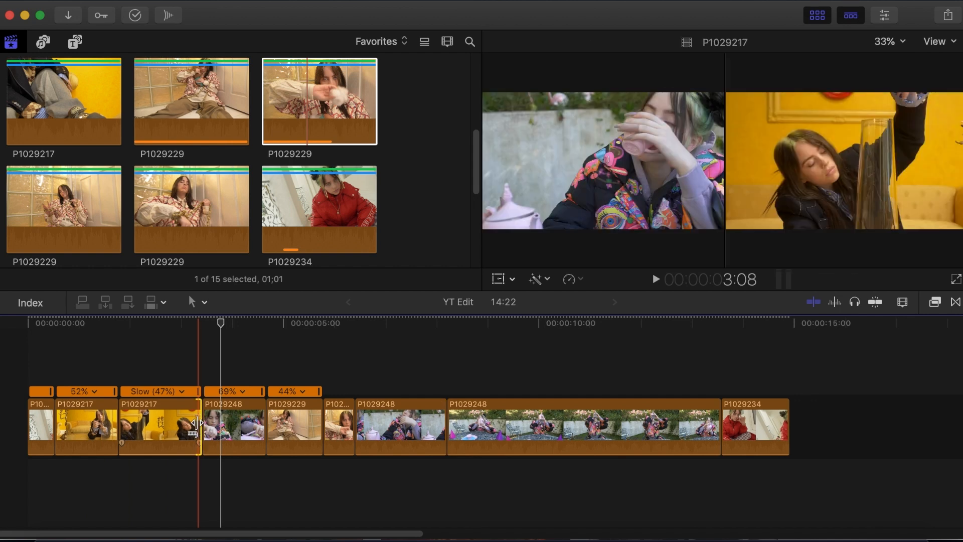
key("comma")
key("comma")
key("comma")
key("comma")
key("shift+slash")
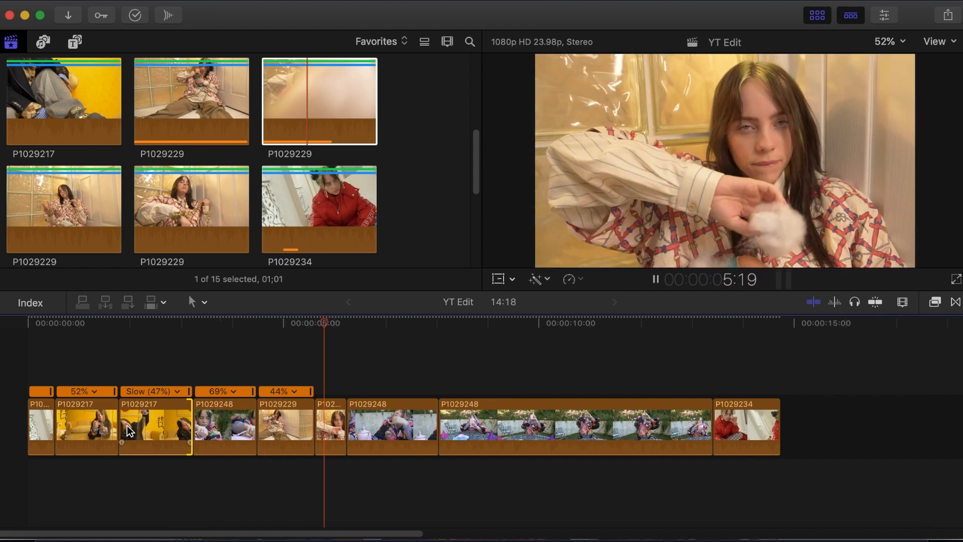
key("space")
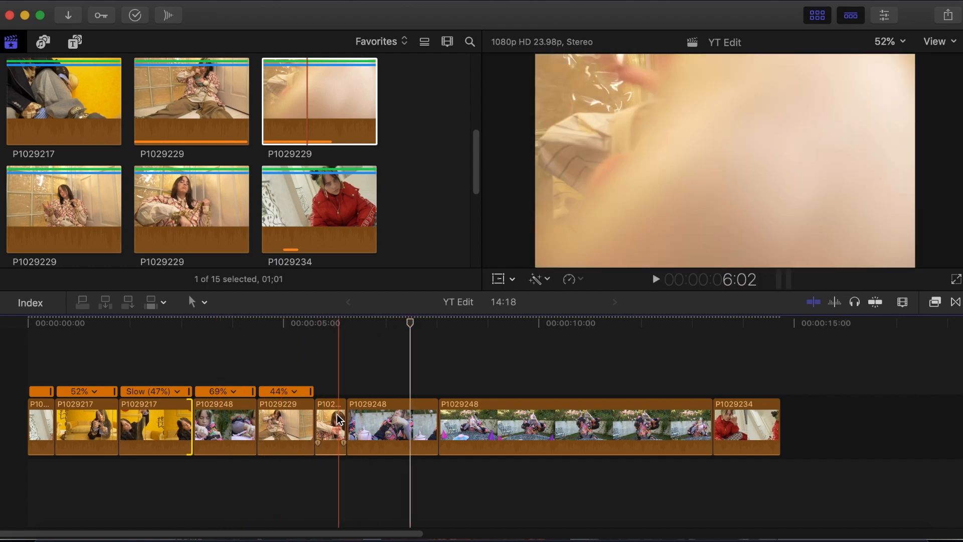
Slow the second P1029229 clip to 64% and play the result
left_click(330, 426)
key("super+r")
left_click_drag(353, 399, 365, 400)
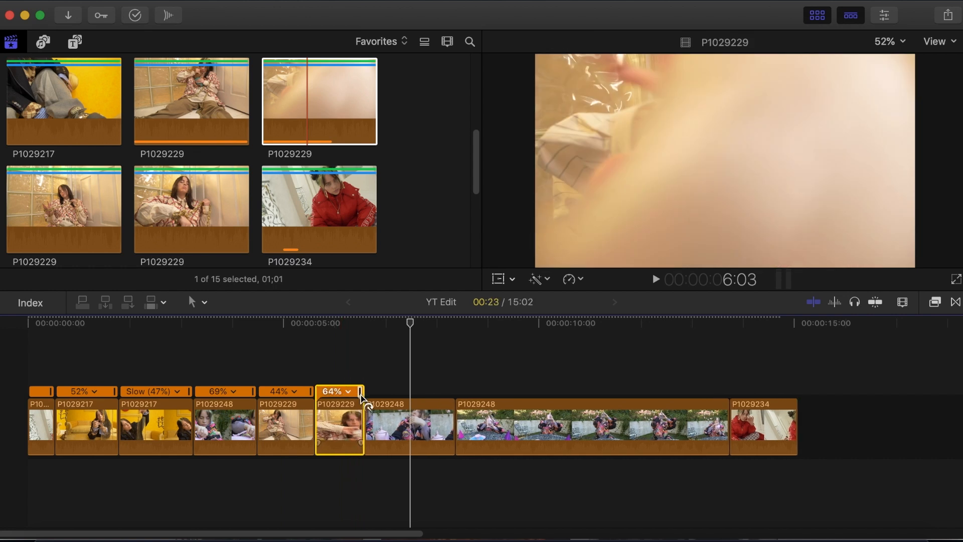
key("space")
Hide the retime speed bars on the slowed clips from the start of the timeline through the second P1029229 clip
left_click_drag(345, 496, 60, 451)
left_click(44, 445)
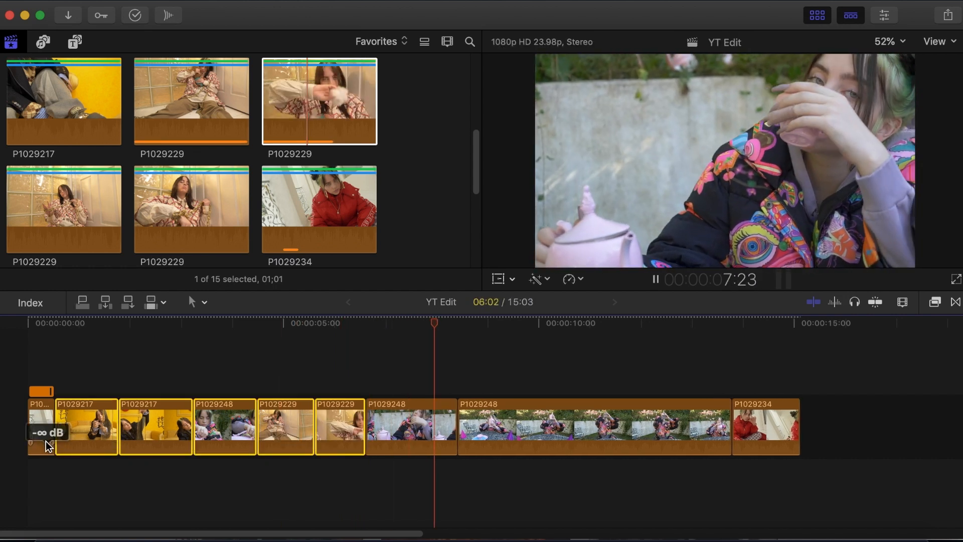
key("super+r")
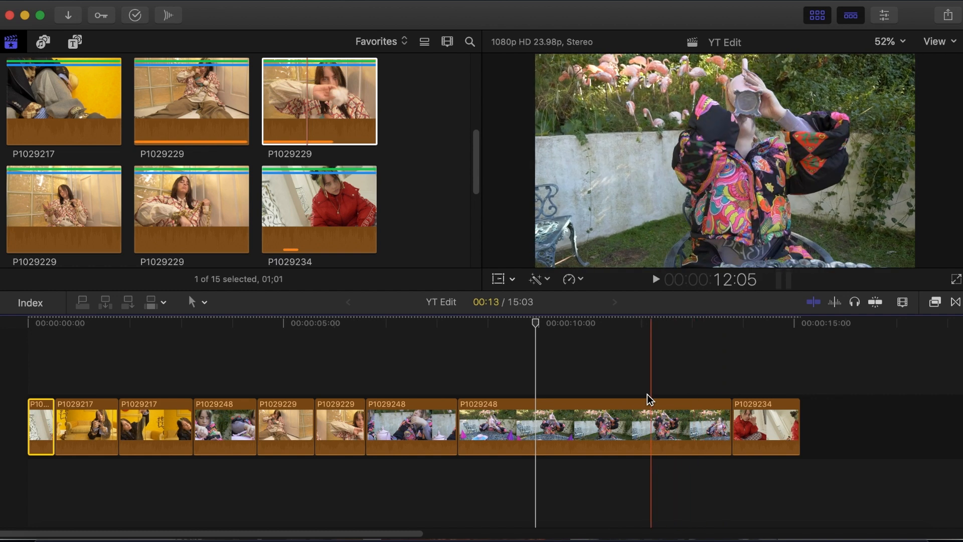
Trim the start of the long third P1029248 clip to the playhead and play across the new cut
left_click(633, 393)
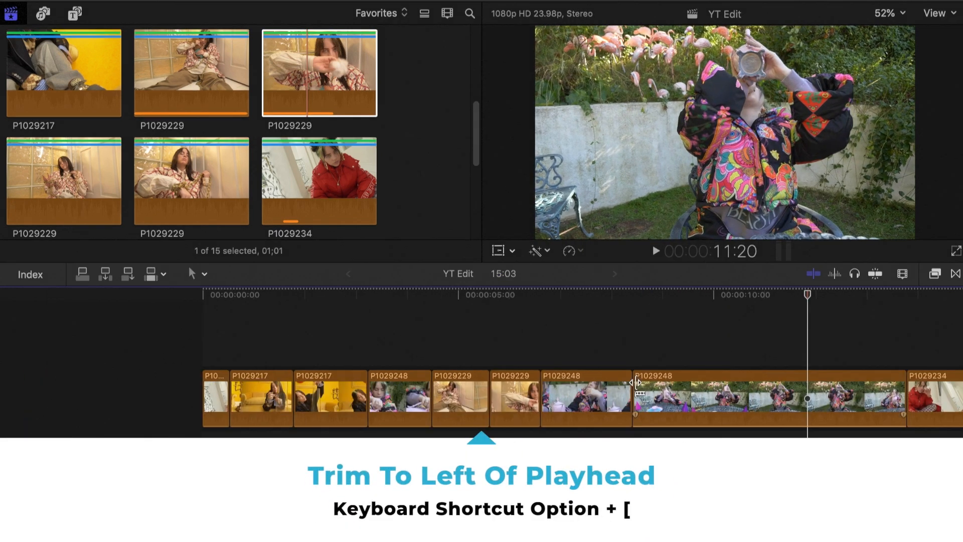
left_click(810, 396)
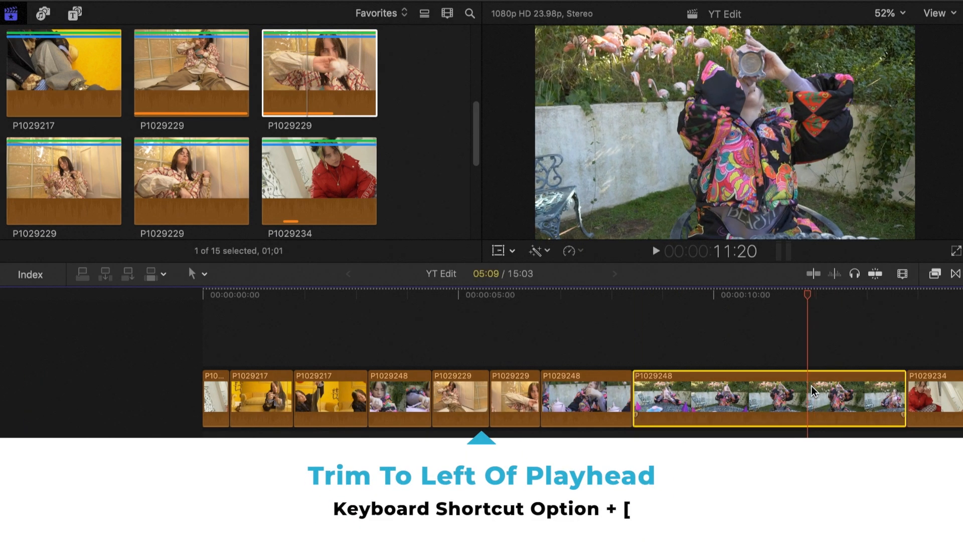
key("alt+bracketleft")
left_click(778, 345)
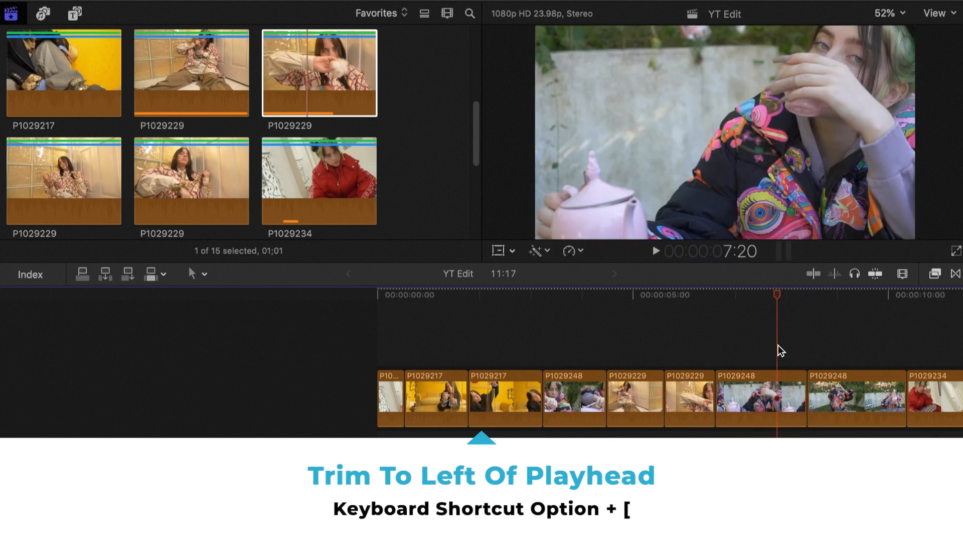
key("space")
scroll(778, 345, "right", 5)
scroll(778, 373, "right", 2)
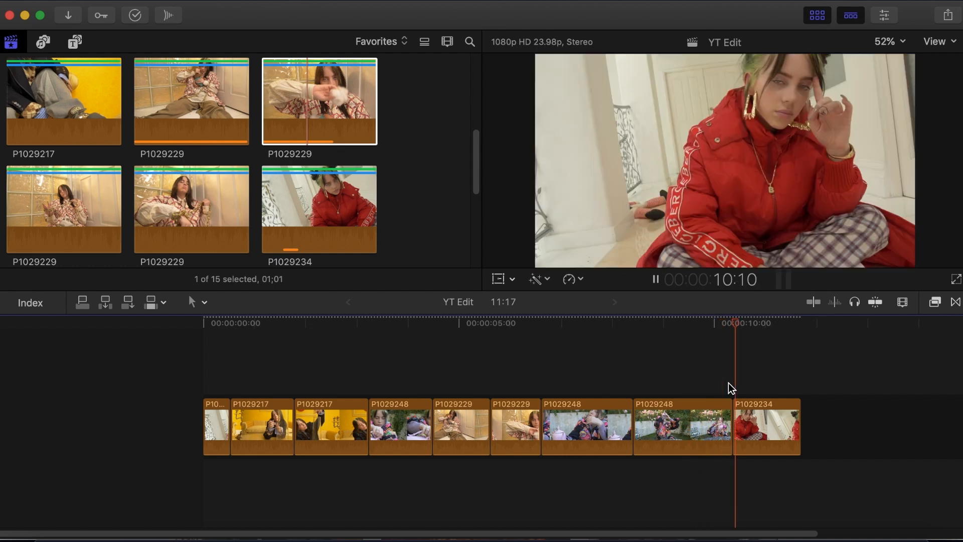
Slow the third P1029248 clip to 52% and turn skimming back on
key("space")
mouse_move(730, 405)
left_mouse_down()
mouse_move(674, 405)
mouse_move(716, 392)
left_mouse_up()
key("super+r")
left_click(813, 301)
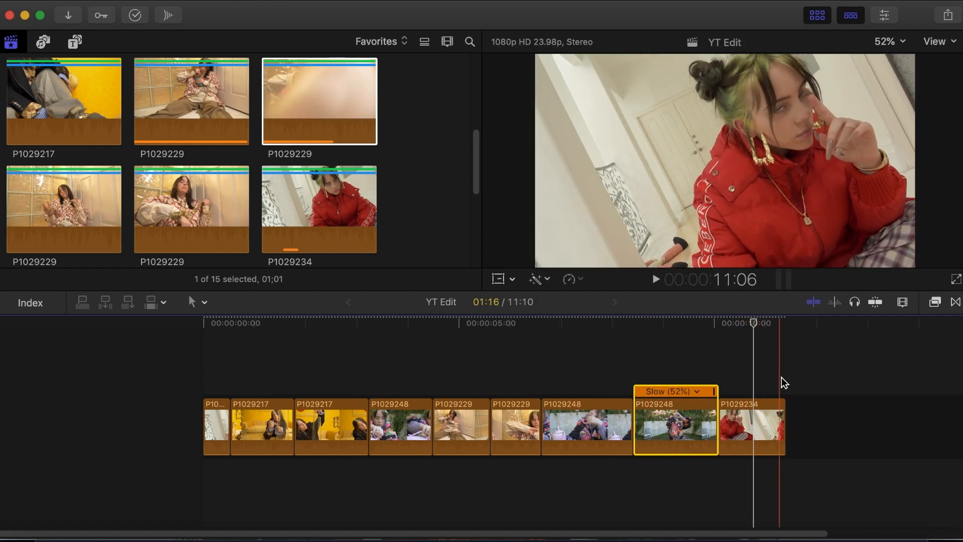
Trim the end of the second P1029248 clip to the playhead
key("space")
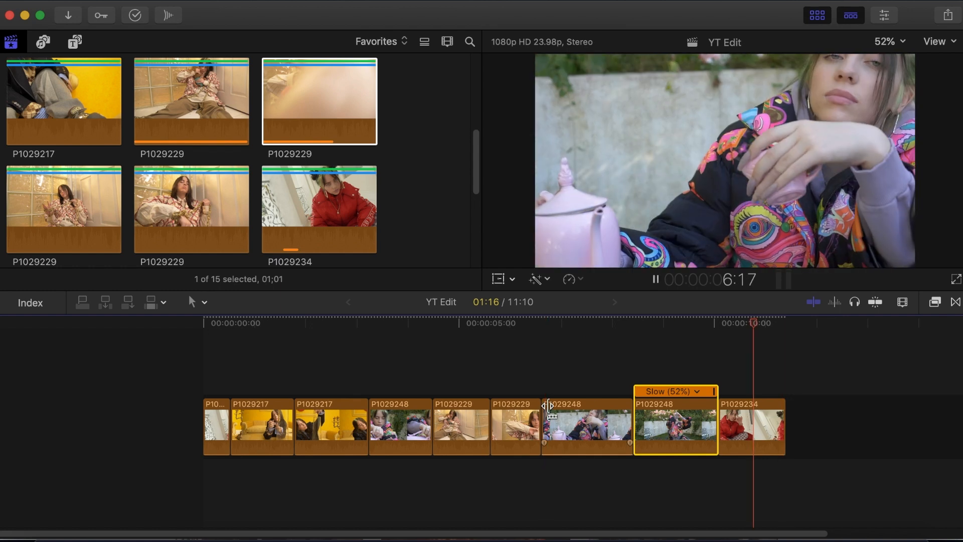
key("space")
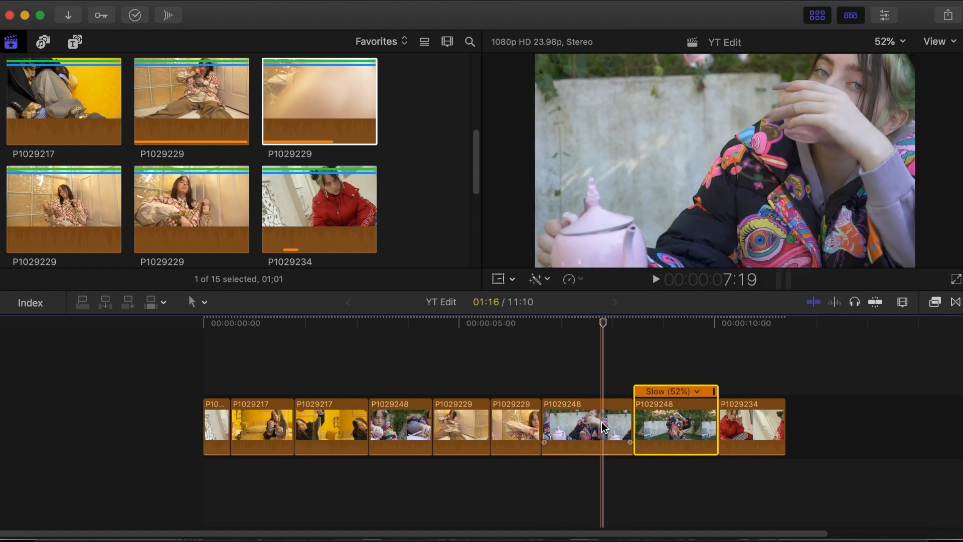
left_click(601, 423)
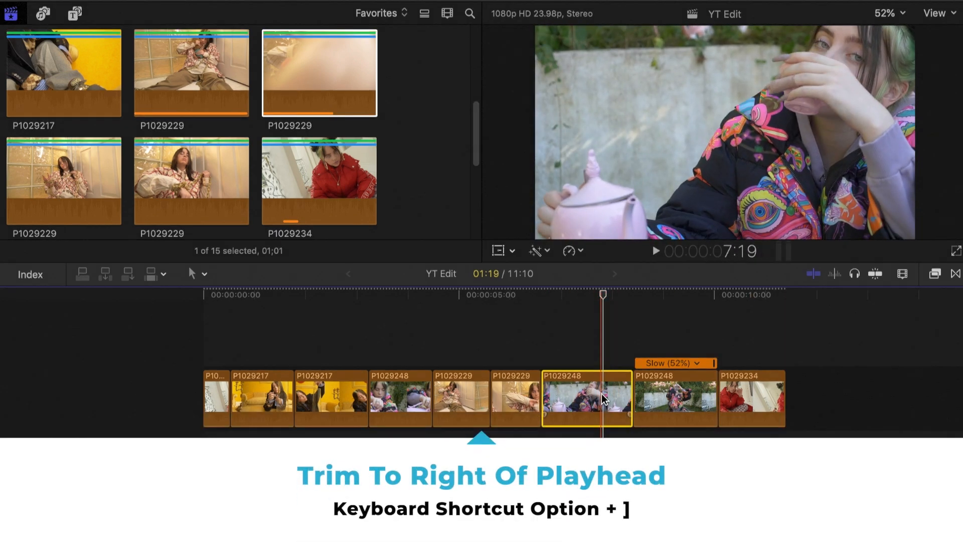
key("alt+bracketright")
Play through the edit and delete the second P1029248 clip from the timeline
key("space")
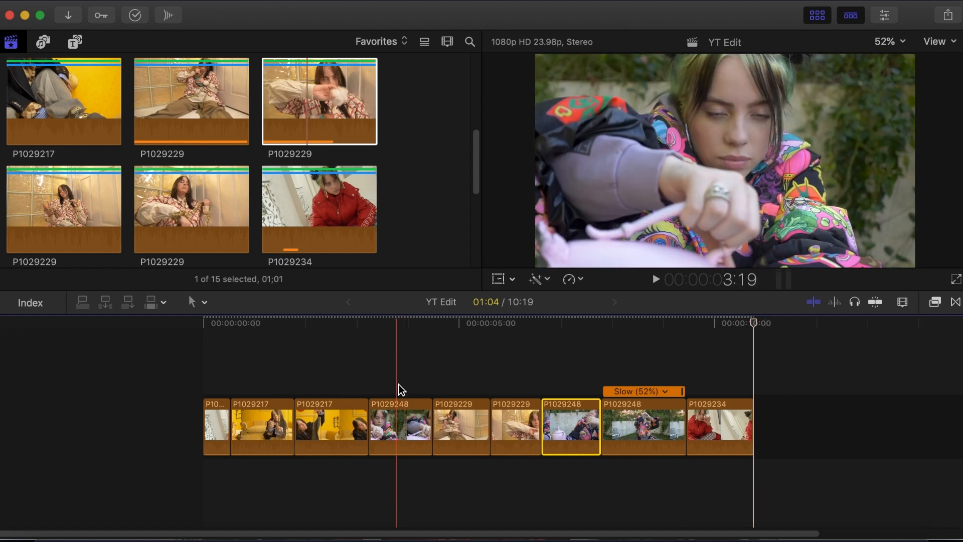
key("BackSpace")
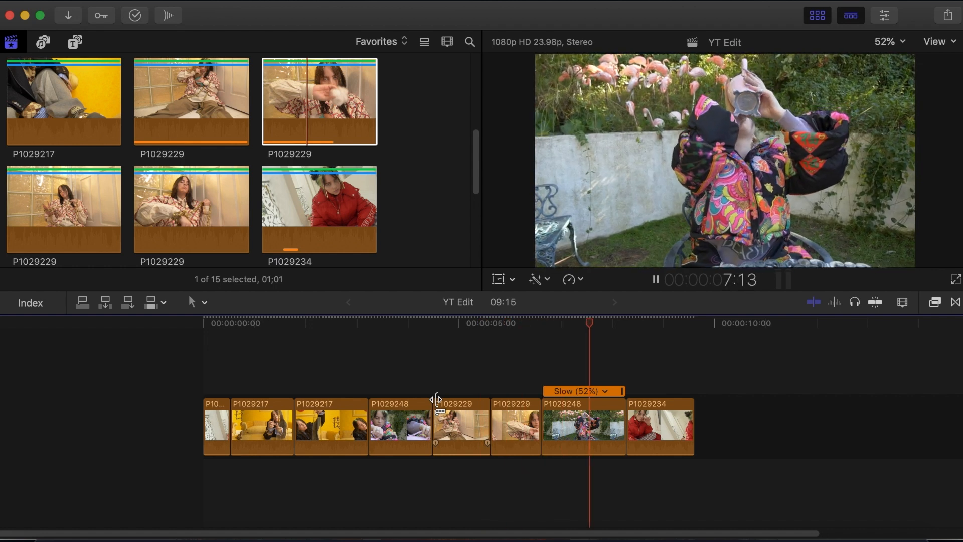
Slip the footage inside the 52% P1029248 clip with the Trim tool and return to the Select tool
left_click(581, 424)
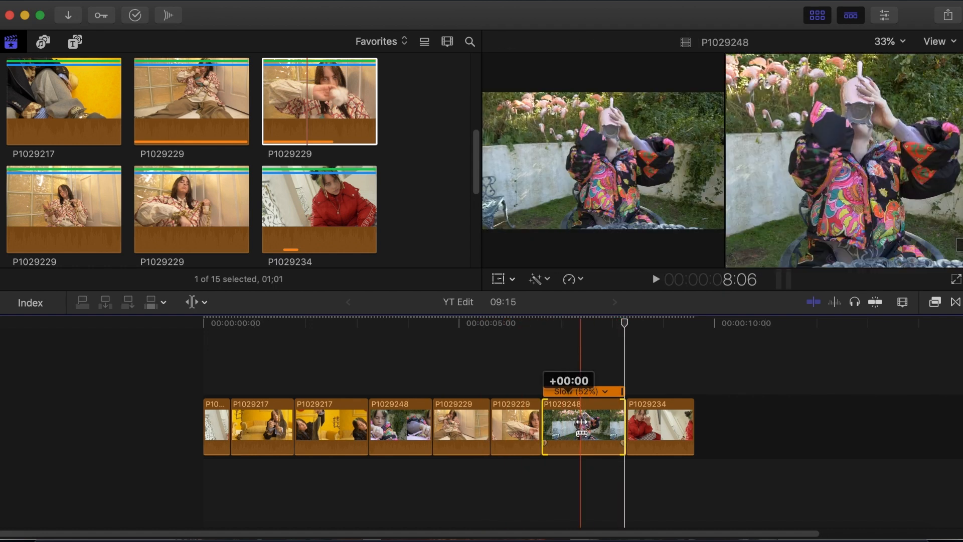
left_click_drag(580, 423, 655, 423)
key("a")
Set the slipped P1029248 clip's speed to 77% and play the edit from the beginning
left_click_drag(617, 396, 533, 376)
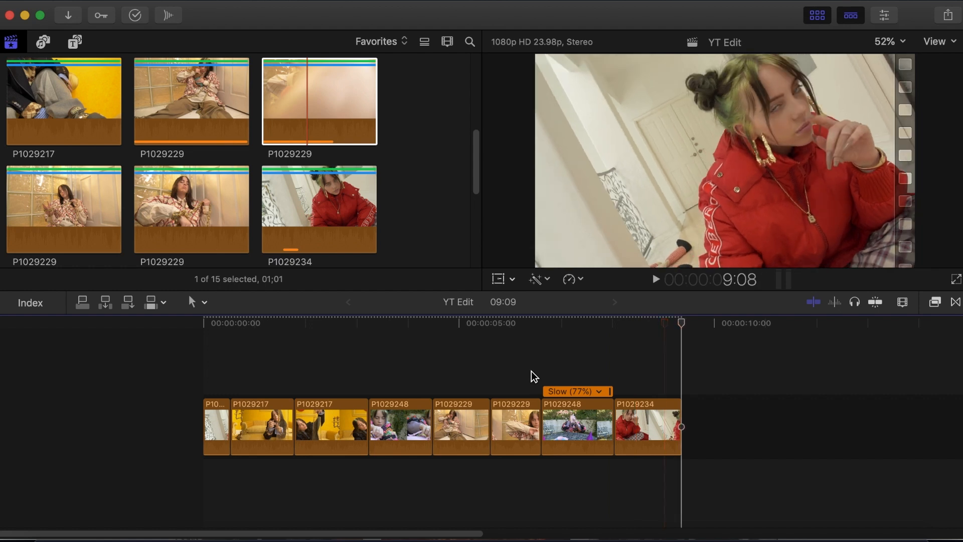
key("Home")
key("space")
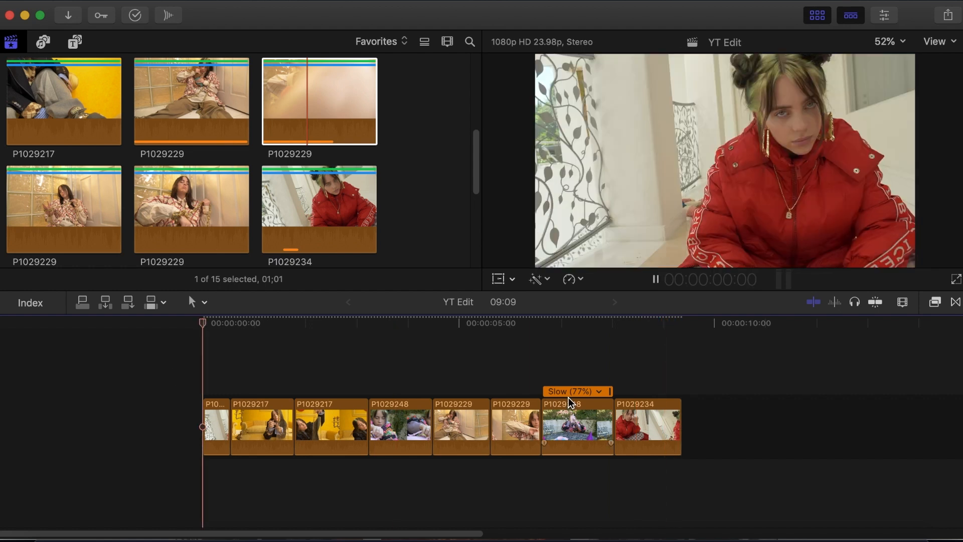
Slow the final P1029234 clip to 61% and extend its end slightly
left_click(660, 427)
key("super+r")
left_click_drag(679, 392, 724, 397)
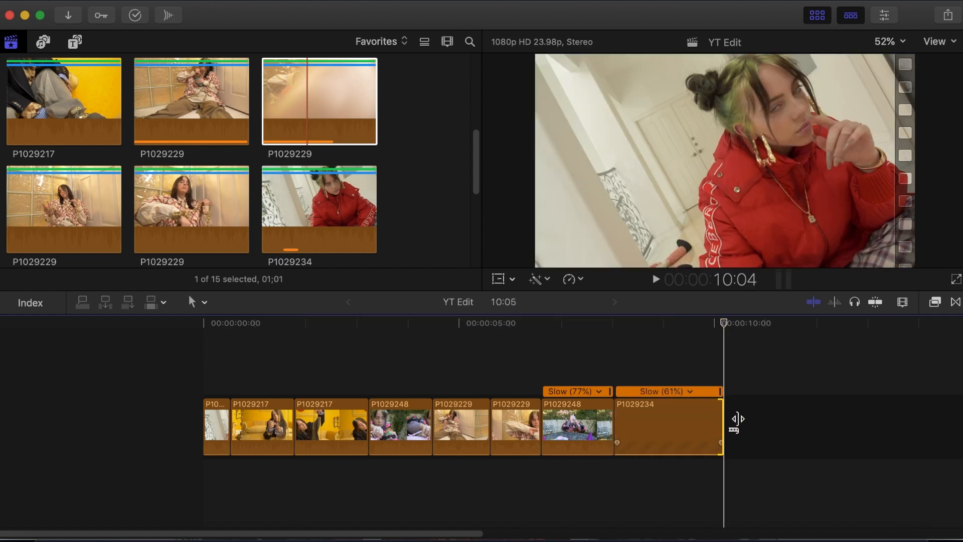
left_click_drag(726, 421, 737, 421)
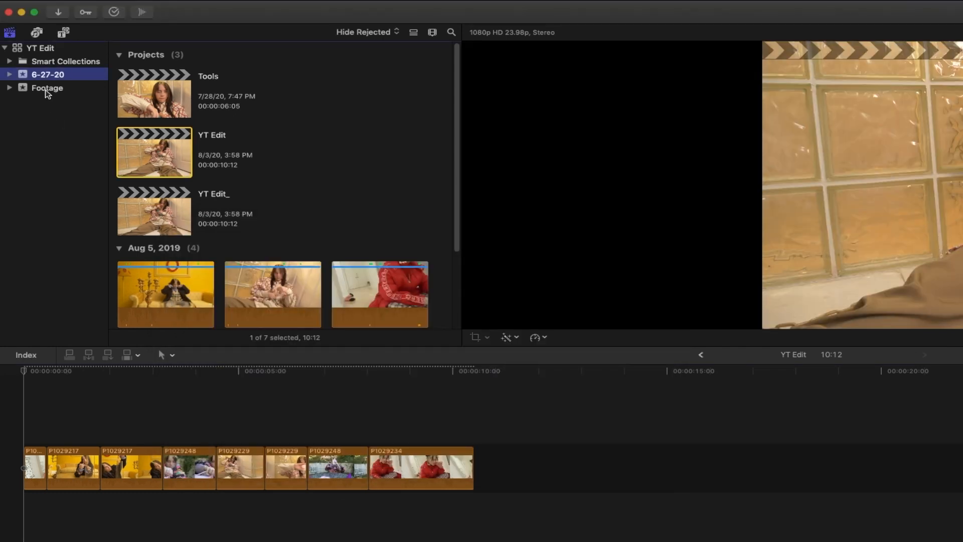
Create a new event named Music in the YT Edit library
right_click(48, 92)
left_click(81, 95)
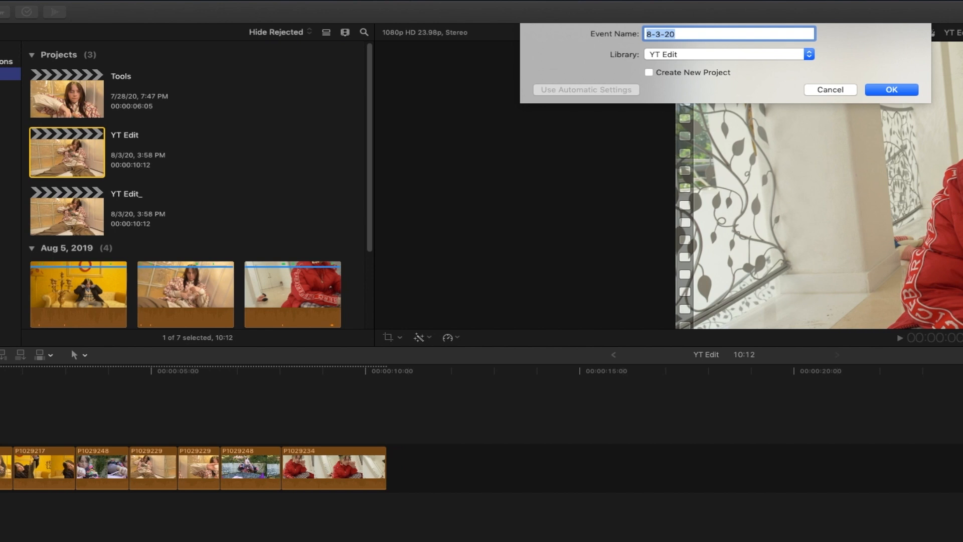
type("ic")
key("Return")
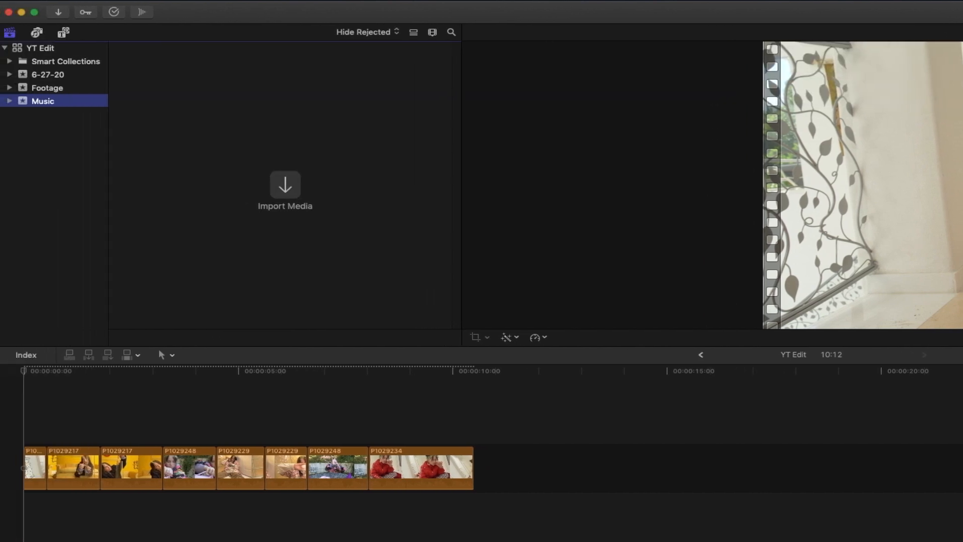
Switch to Finder, import the Music folder into the Music event, and close the Finder window
key("super+Tab")
left_click_drag(408, 276, 68, 105)
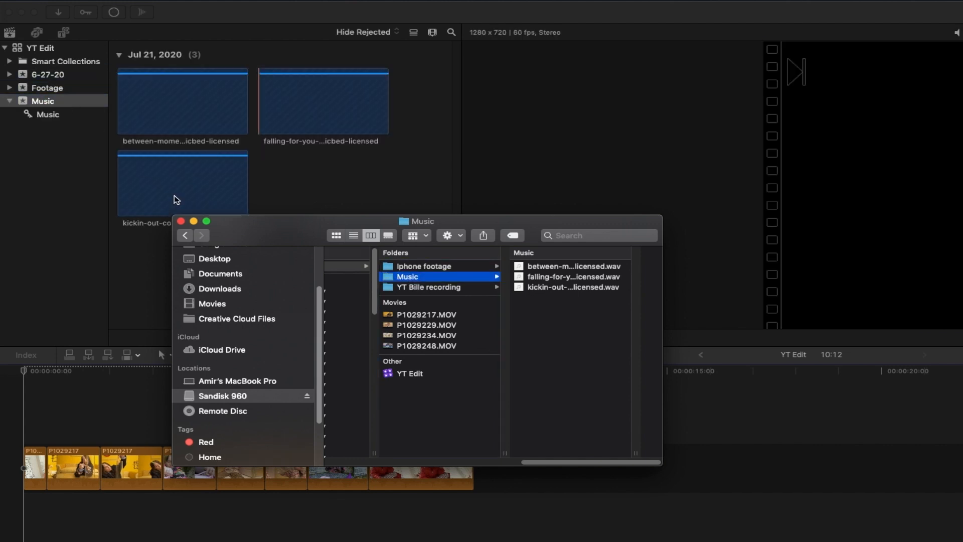
left_click(181, 221)
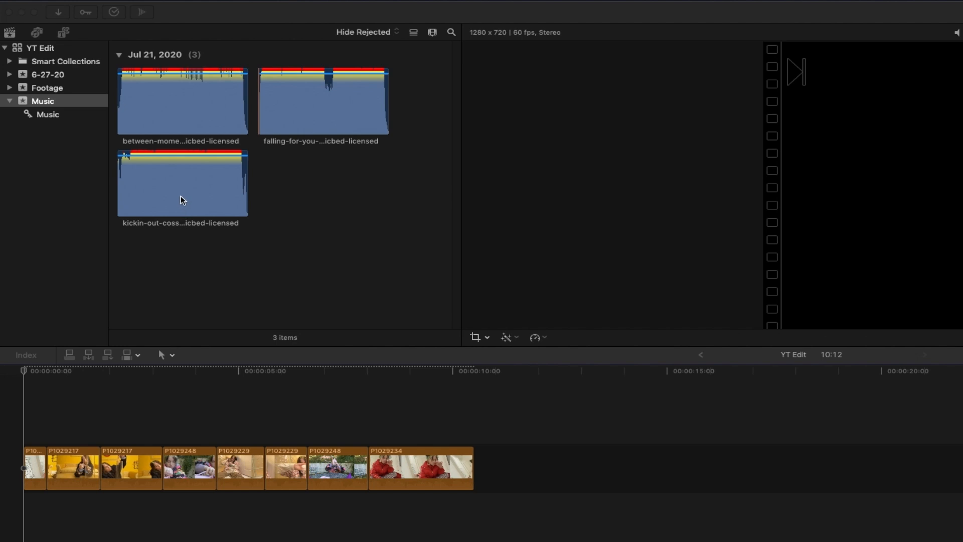
Assign the Music audio role to all three imported tracks in the Music event
left_click(120, 184)
left_click_drag(354, 221, 155, 92)
right_click(156, 92)
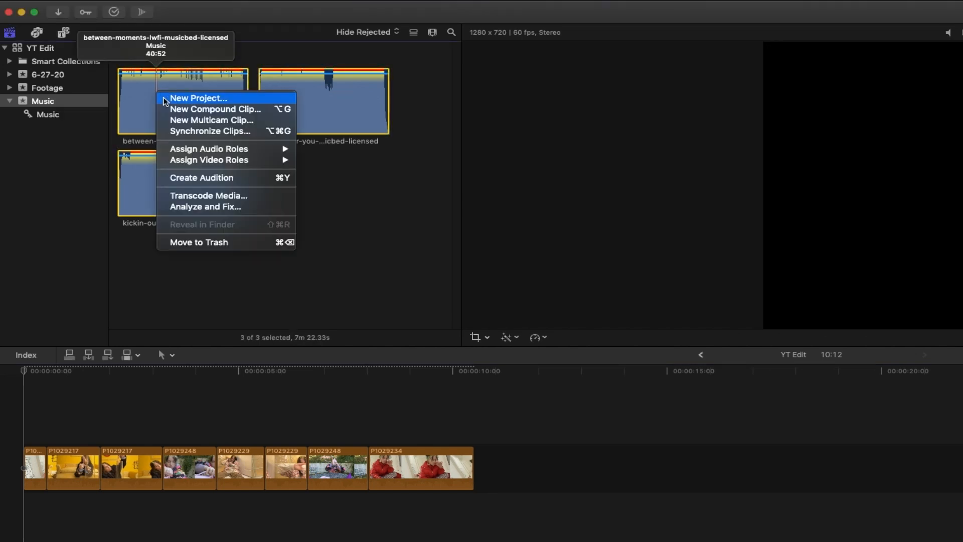
mouse_move(276, 149)
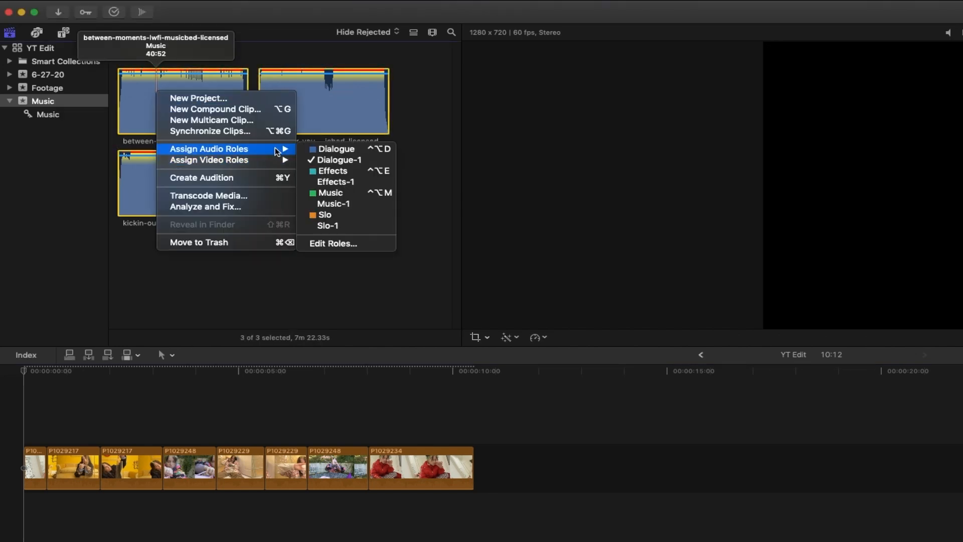
left_click(379, 194)
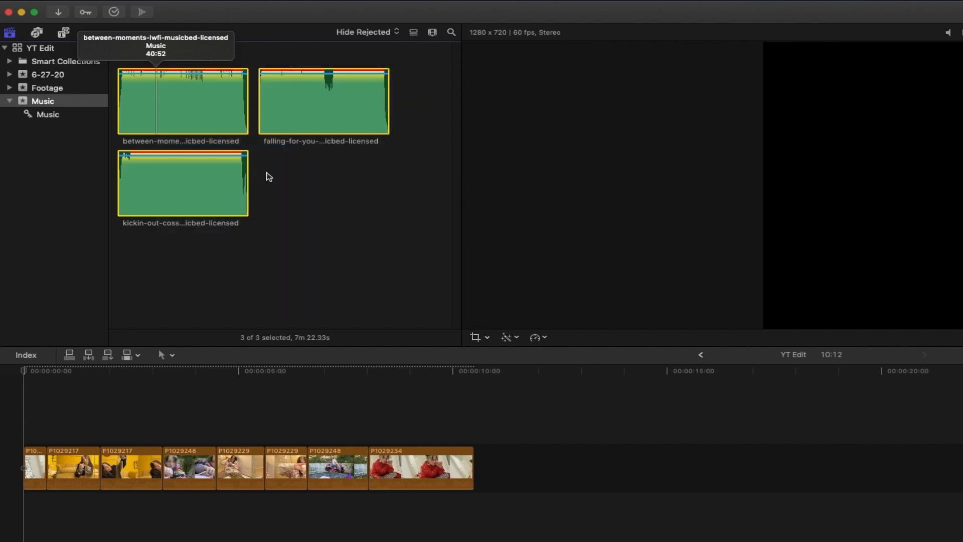
left_click(117, 103)
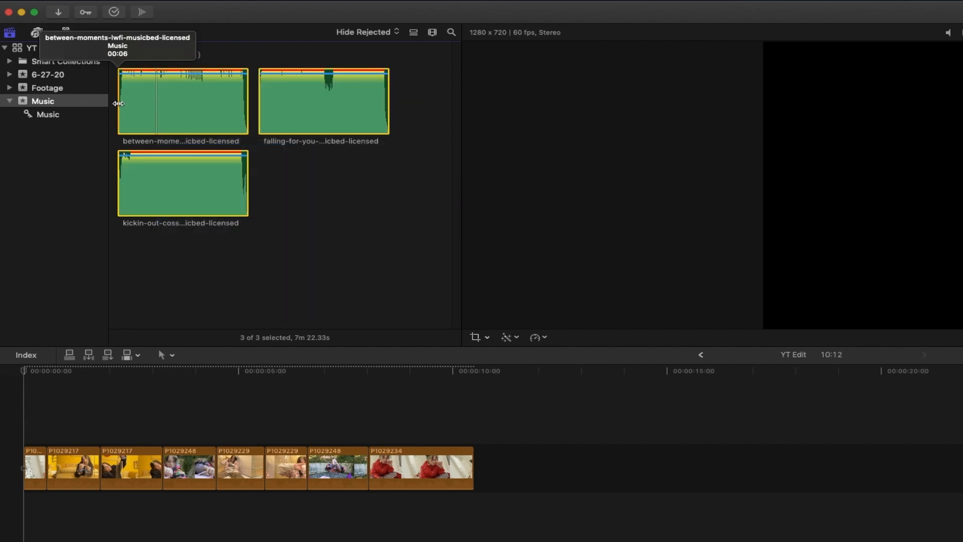
Audition the Music event's tracks with enlarged waveforms, ending with the opening of kickin-out-cossy-musicbed-licensed
key("q")
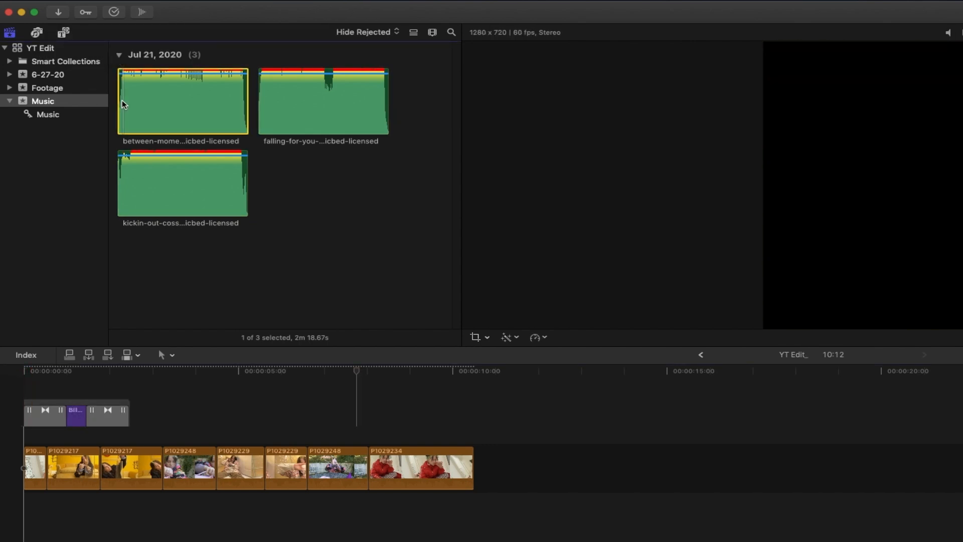
left_click(260, 93)
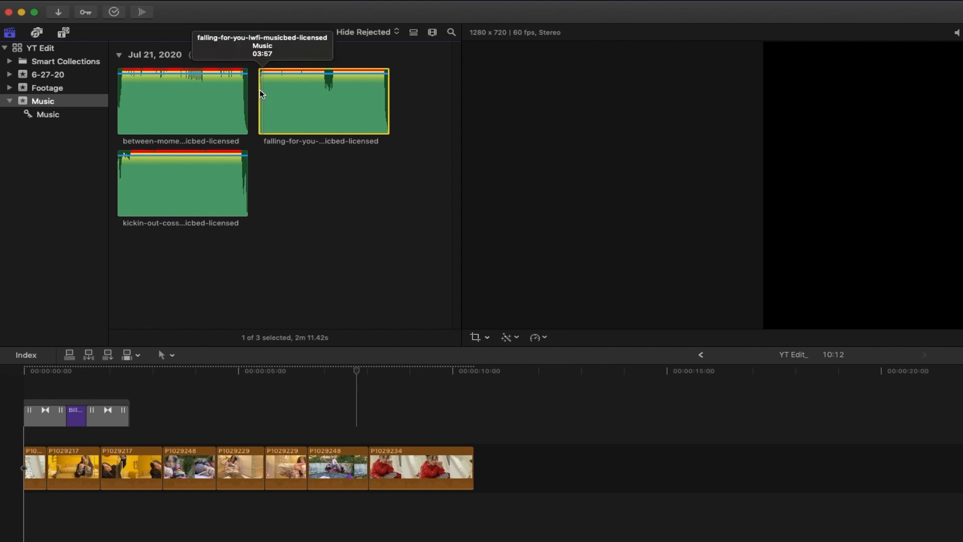
key("super+equal")
key("super+equal")
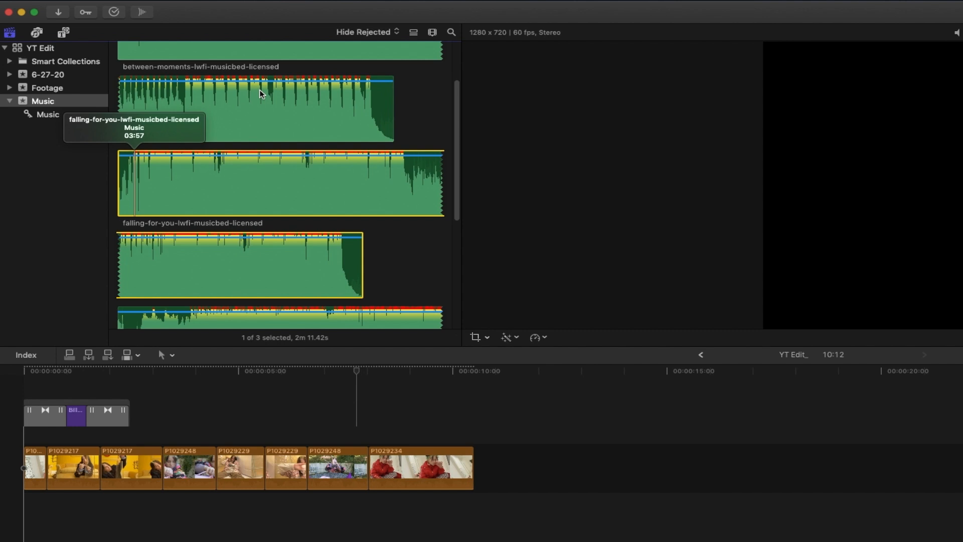
scroll(266, 121, "down", 4)
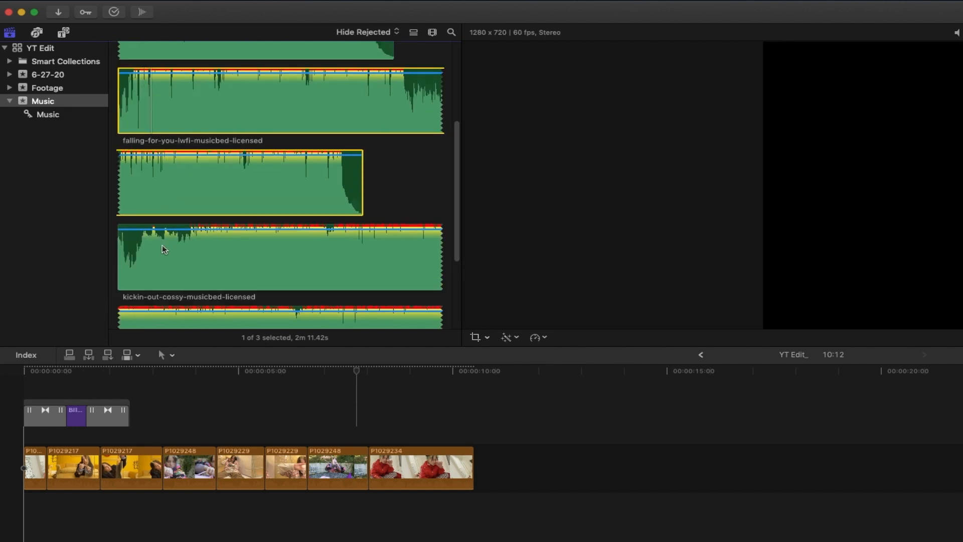
left_click(141, 245)
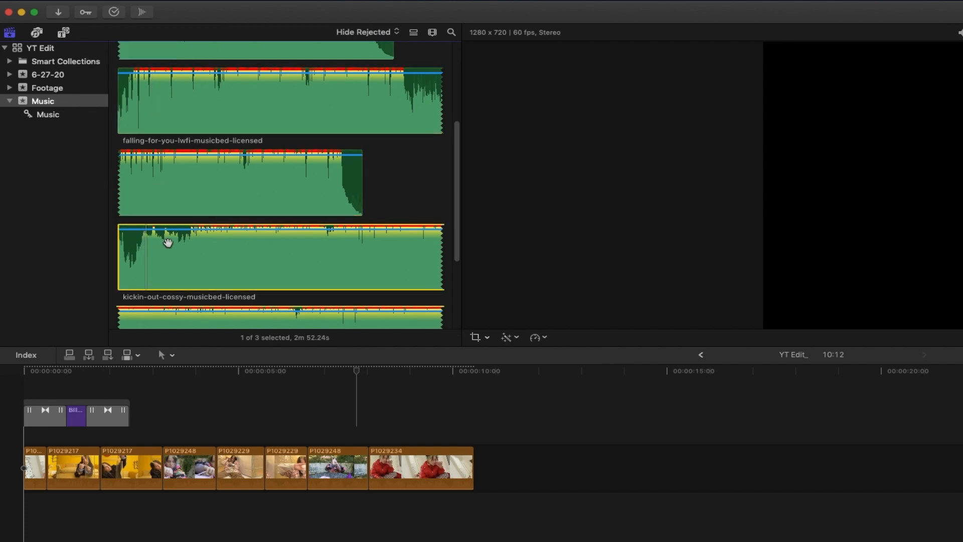
key("space")
left_click(189, 245)
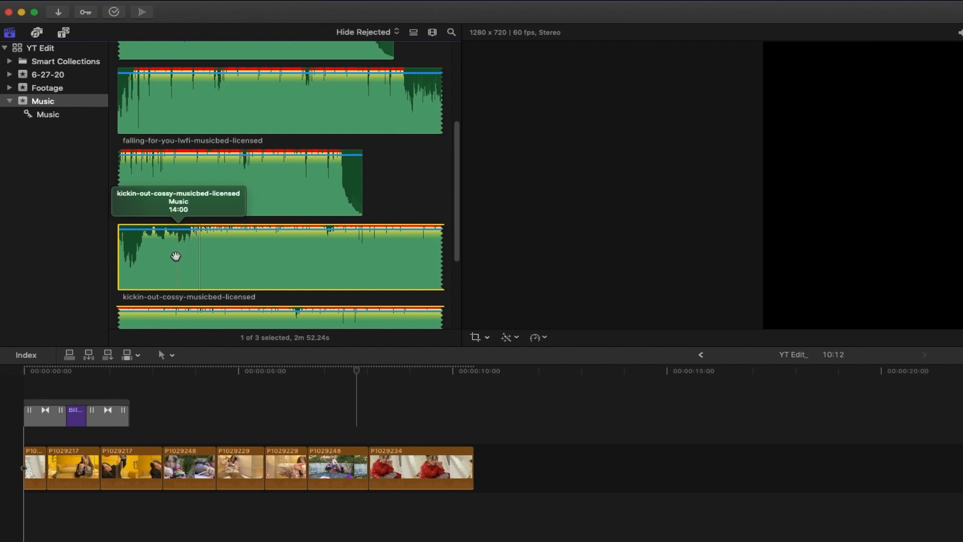
Select about 2m 39s of the kickin-out-cossy track beginning after its quiet intro, and connect it beneath the first timeline clip
key("i")
left_click_drag(246, 251, 186, 385)
key("super+z")
key("super+z")
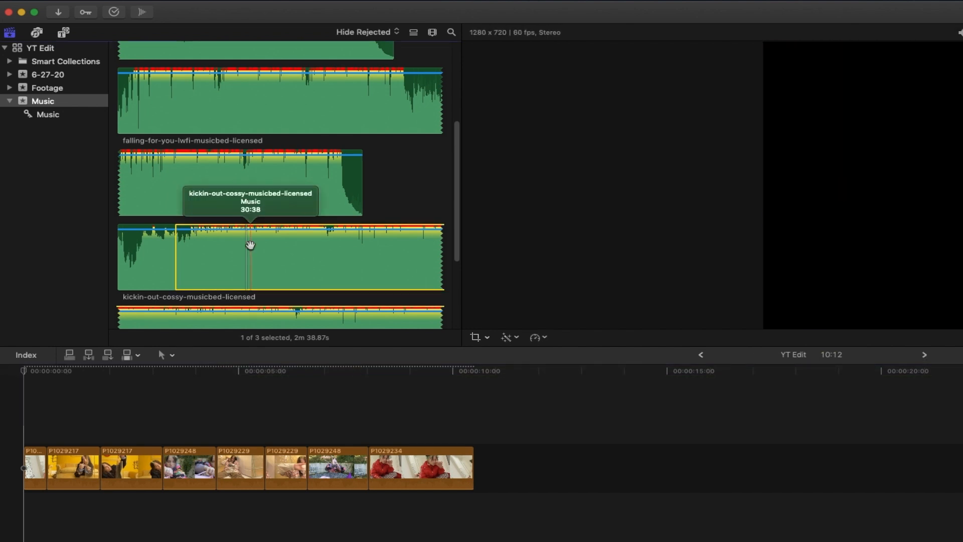
left_click_drag(248, 245, 1, 504)
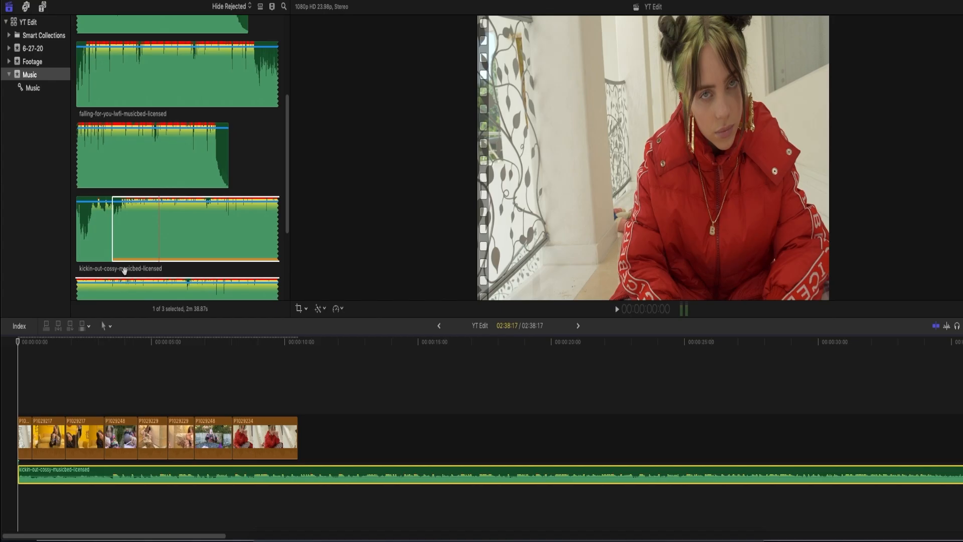
Play the opening against the music and trim the music clip's end to match the end of the final P1029234 clip
left_click(202, 285)
left_click(7, 432)
key("space")
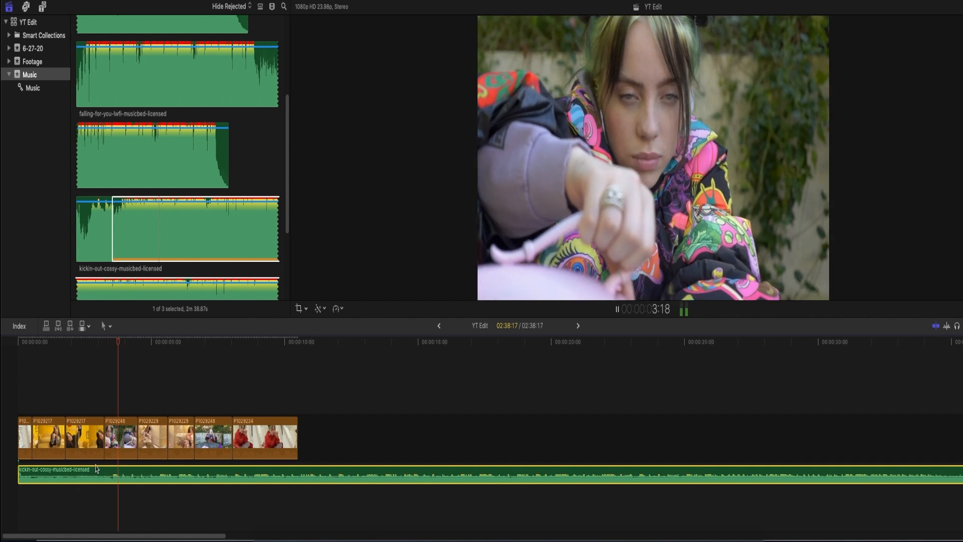
key("space")
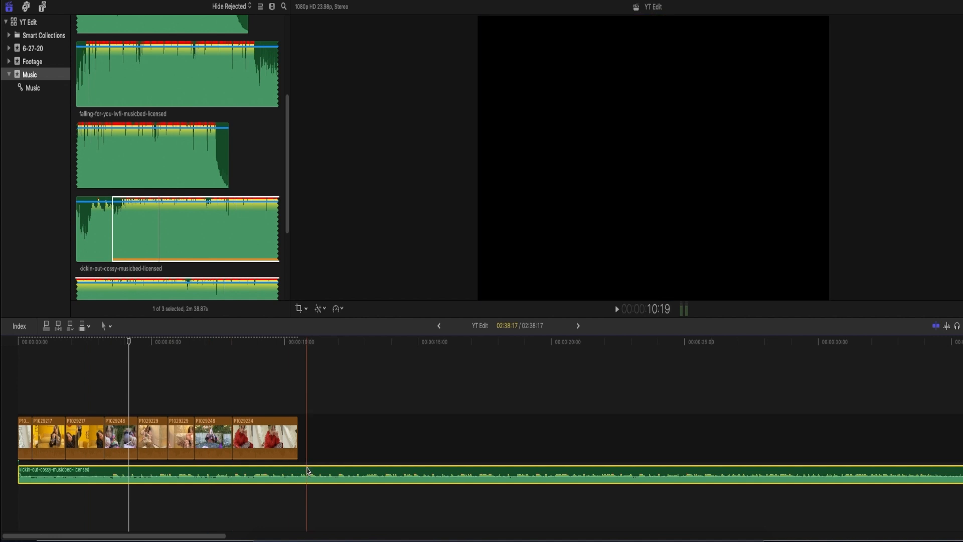
key("alt+bracketright")
left_click_drag(307, 468, 296, 469)
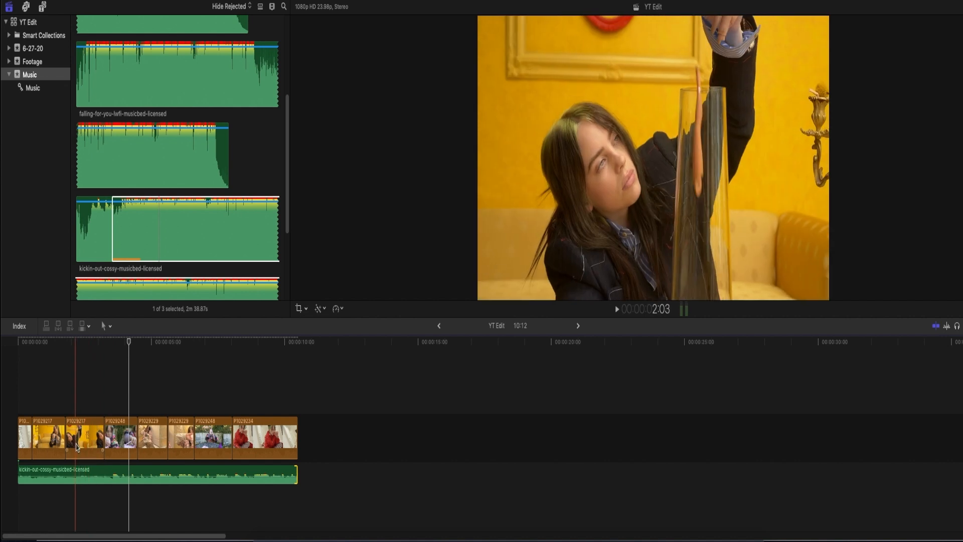
Slip the music clip so its beat lands at about 1:23 in the second P1029217 clip, and play the opening to check it
left_click(117, 345)
left_click_drag(117, 345, 71, 353)
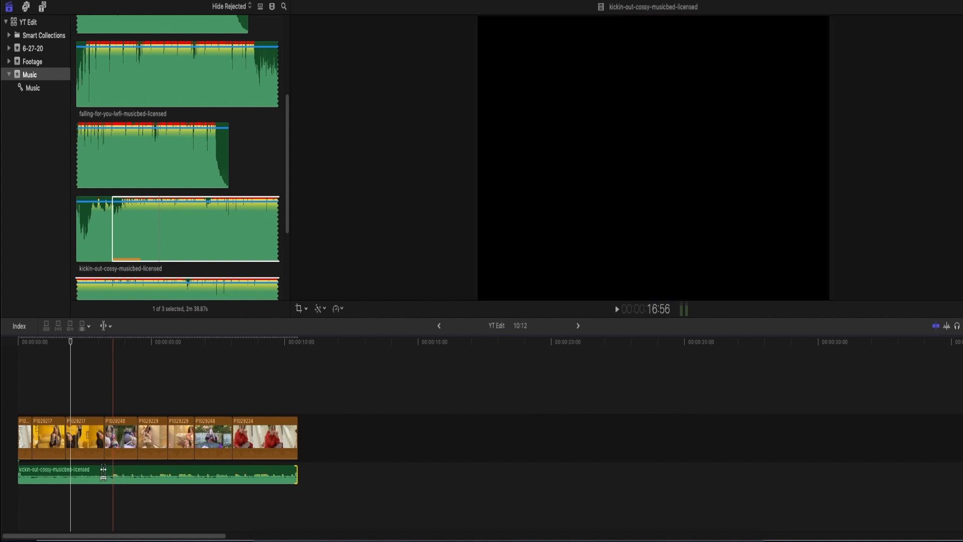
left_click_drag(85, 474, 78, 394)
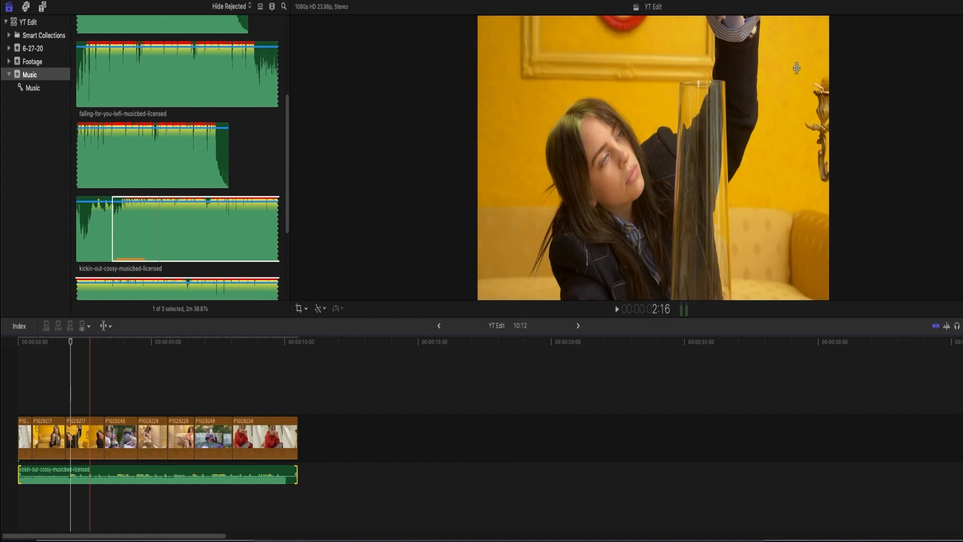
key("a")
left_click(960, 7)
left_click(828, 223)
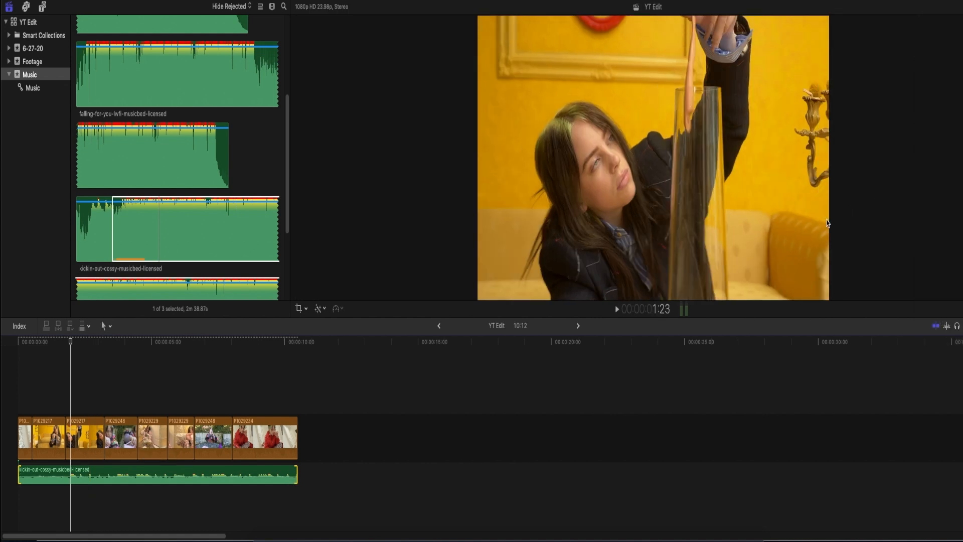
left_click(3, 386)
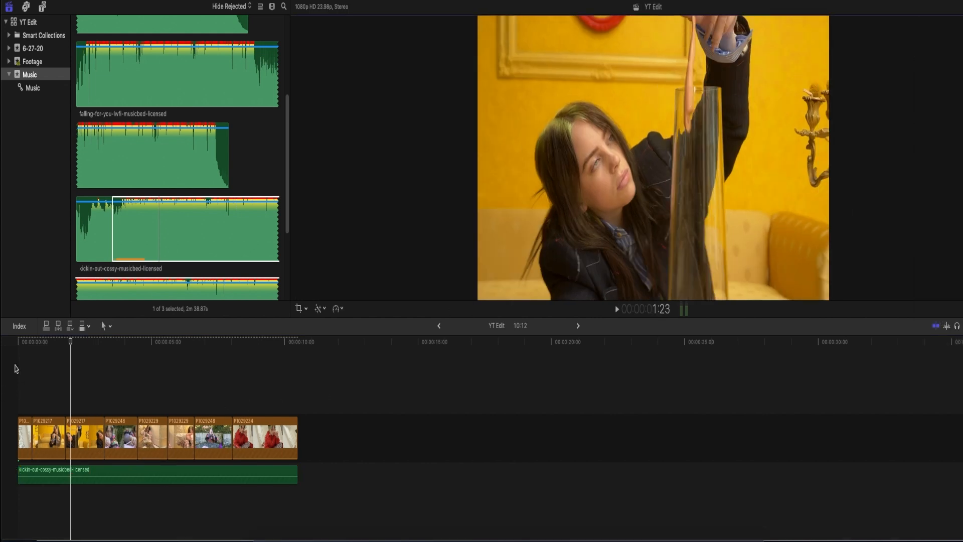
left_click(17, 361)
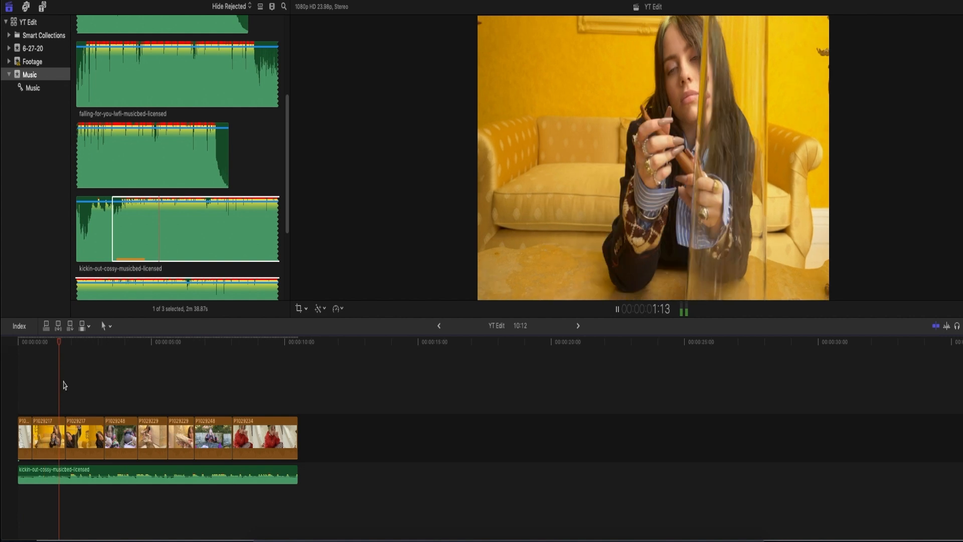
key("space")
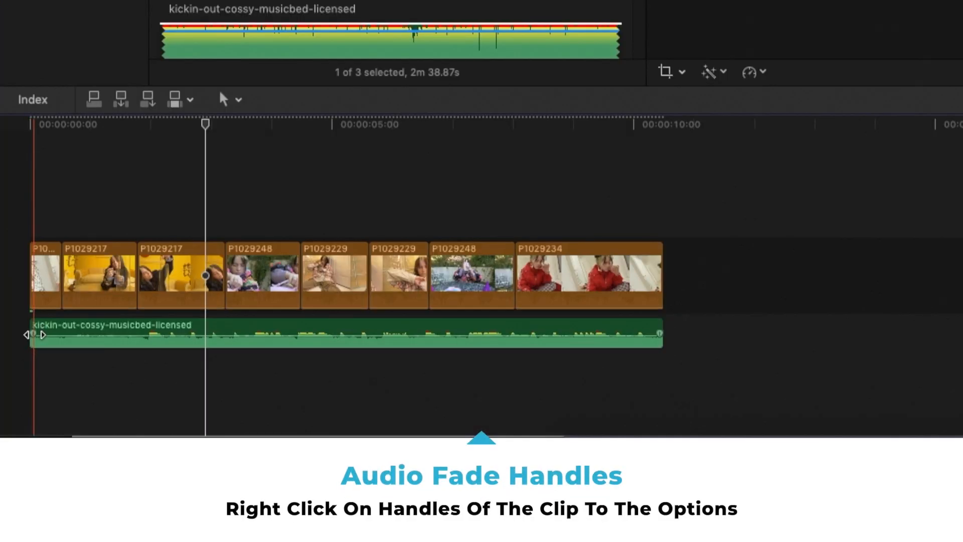
Add a short fade-in at the start of the music clip and change its fade curve
left_click_drag(34, 335, 45, 333)
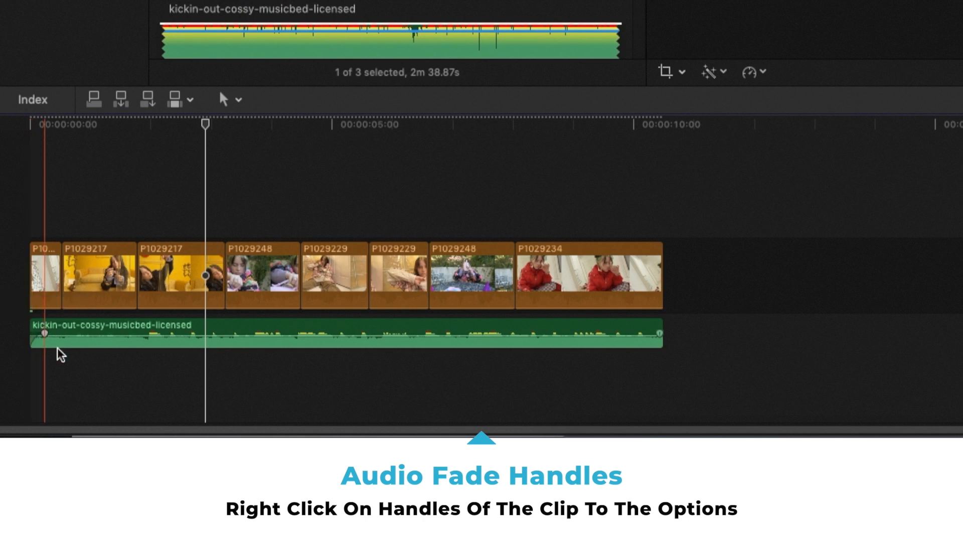
right_click(45, 333)
left_click(69, 404)
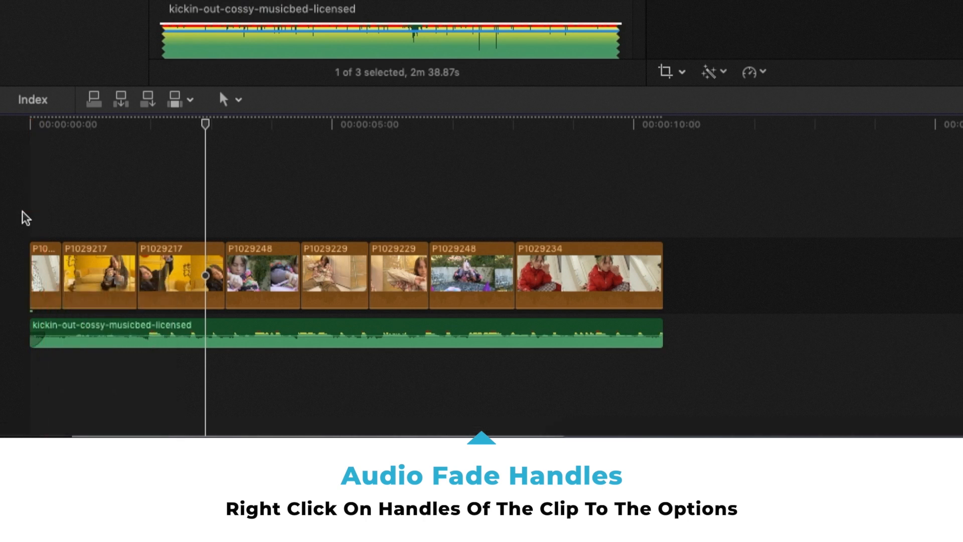
left_click(22, 211)
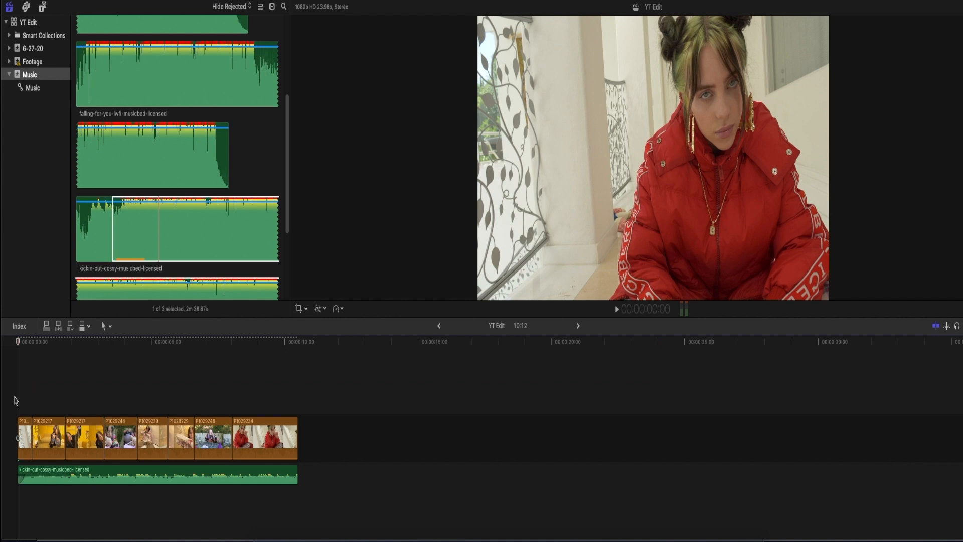
Fade out the end of the music clip and play the whole sequence back from the start
key("space")
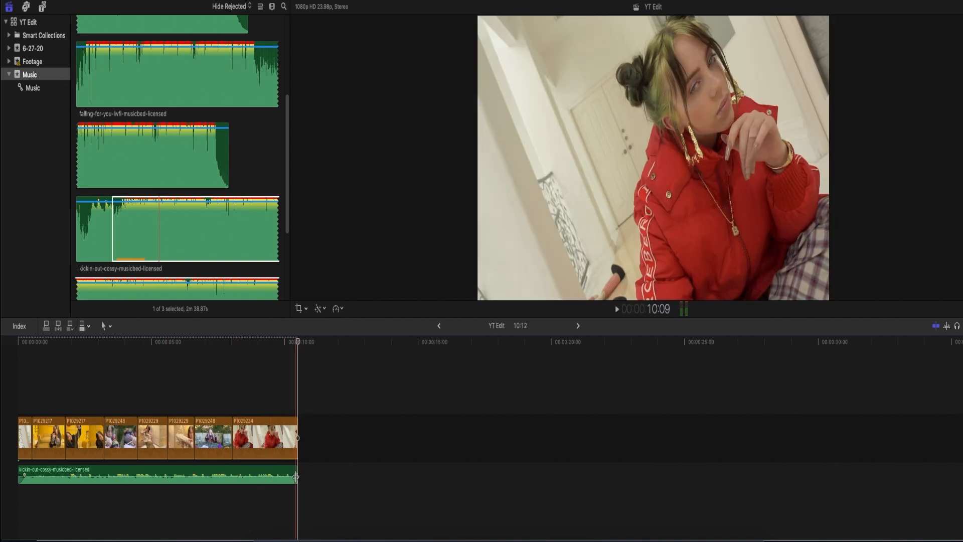
left_click(18, 413)
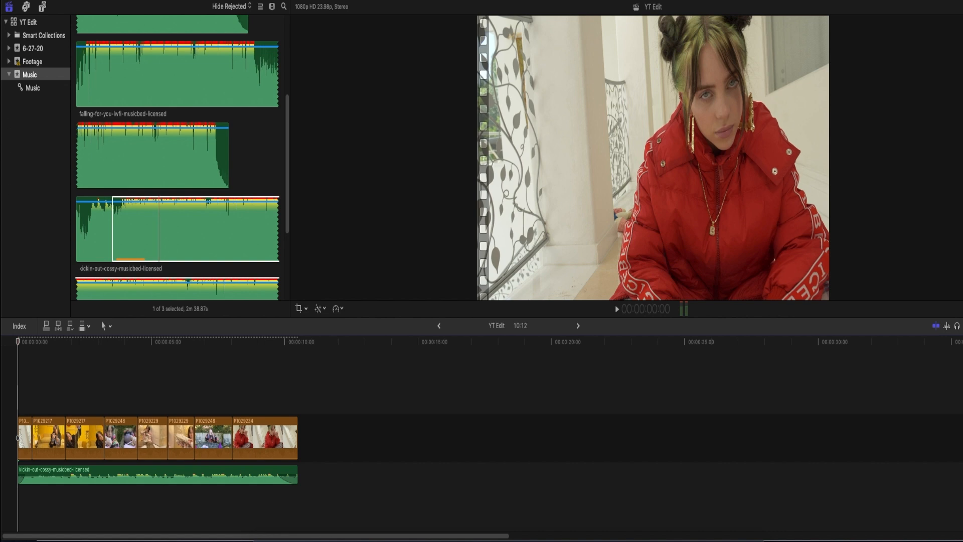
key("super+9")
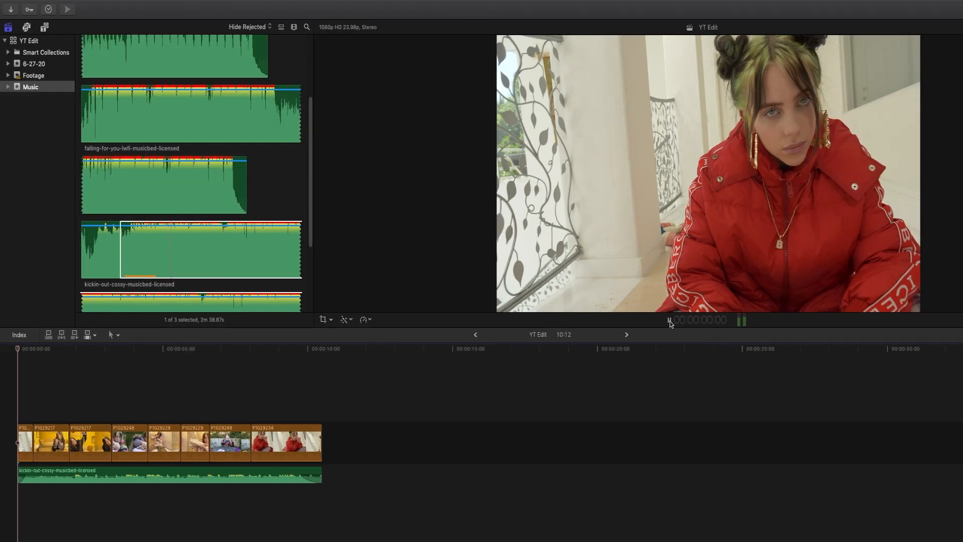
left_click(669, 320)
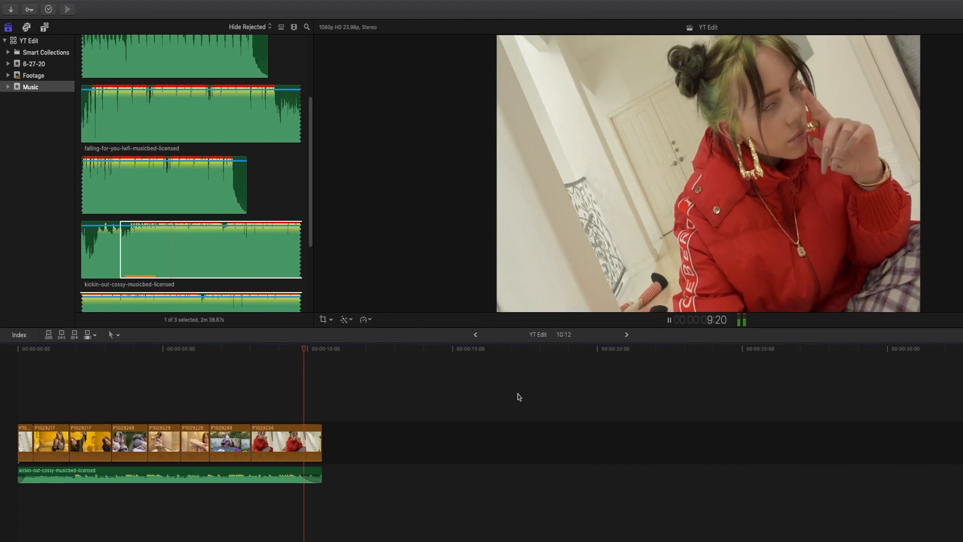
left_click(17, 350)
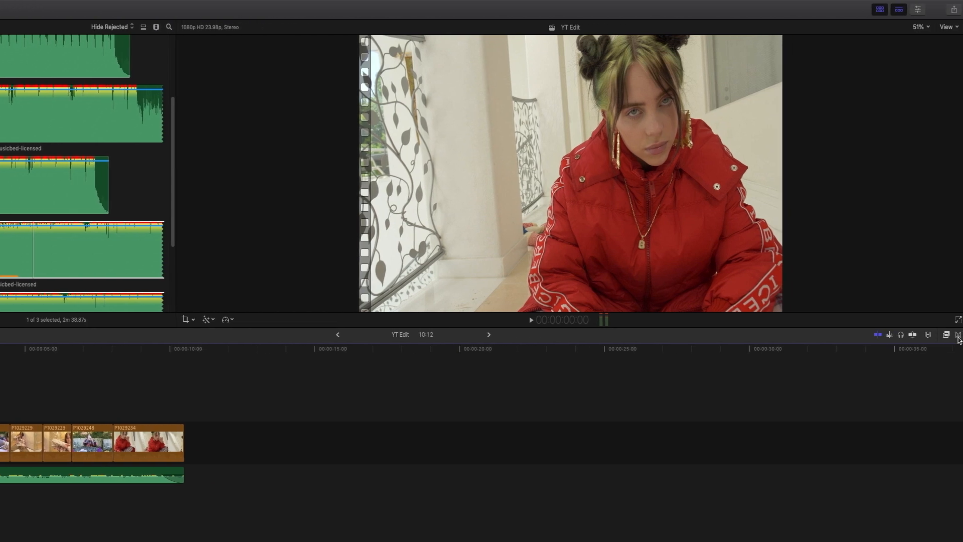
Add the Fade To Color transition from the Dissolves category to the end of the final P1029234 clip
left_click(957, 334)
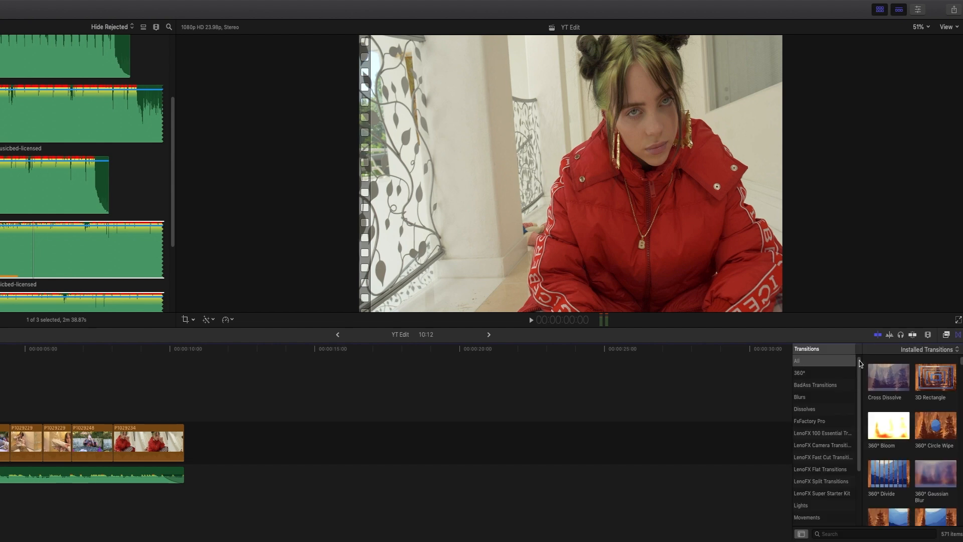
left_click(825, 407)
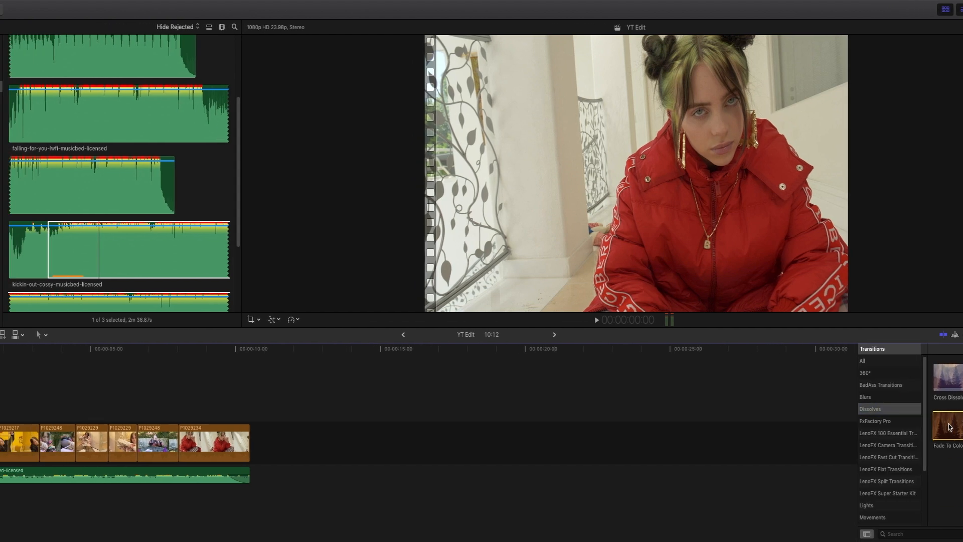
left_click_drag(949, 426, 257, 435)
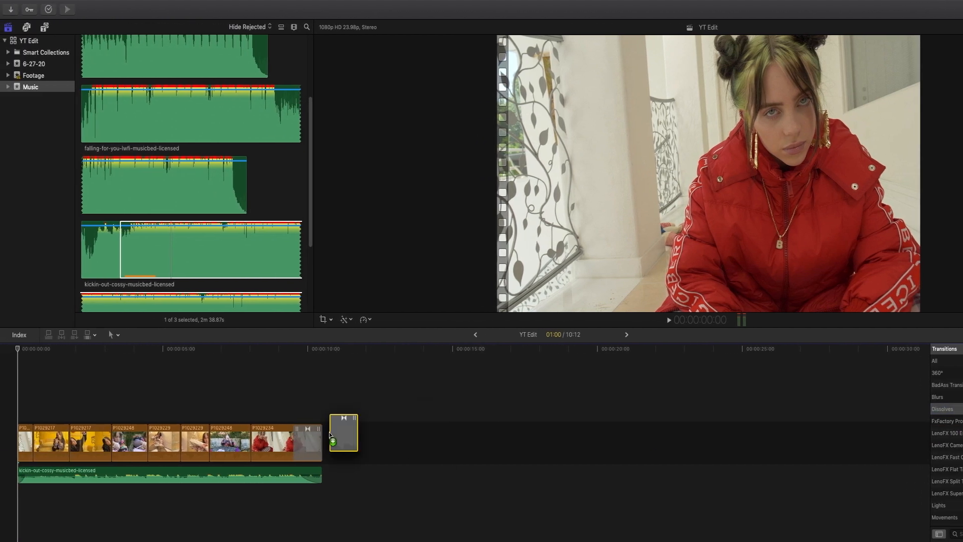
left_click_drag(325, 435, 321, 434)
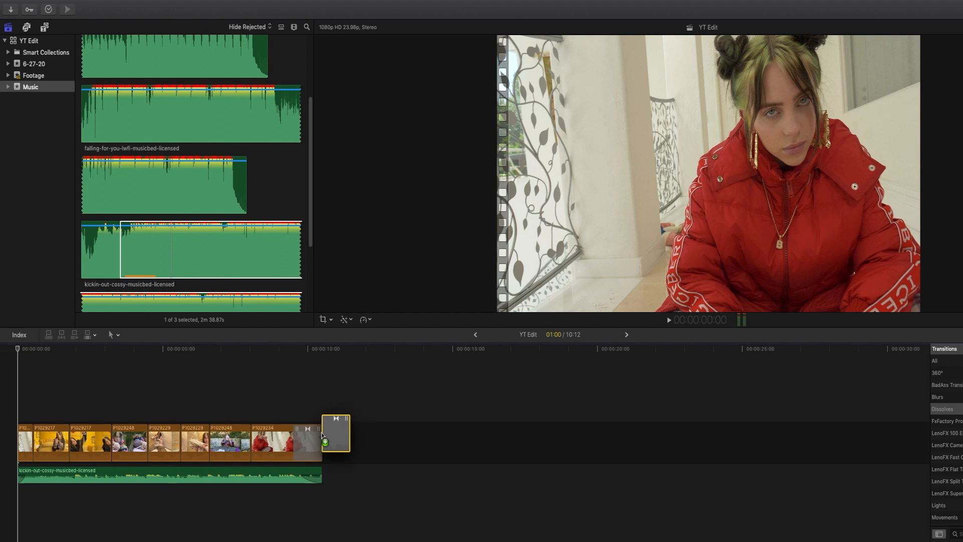
left_click_drag(322, 435, 319, 434)
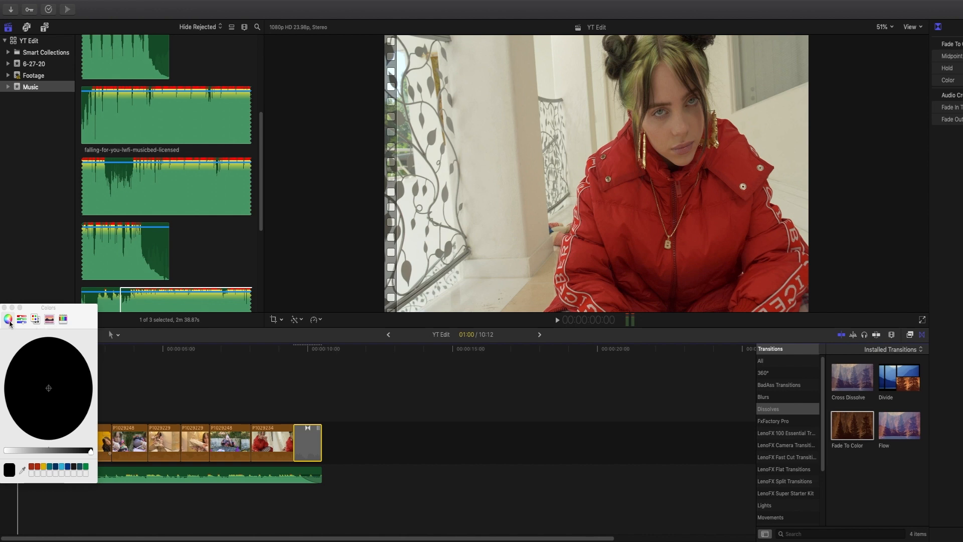
Look through the colour picker modes for the Fade To Color transition and sample the green of a music waveform as its colour
left_click(63, 319)
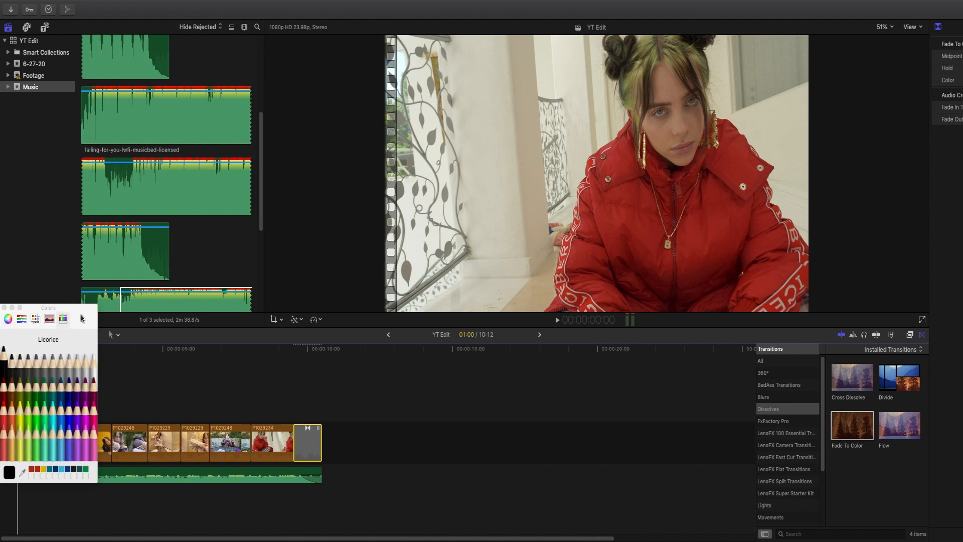
left_click(8, 319)
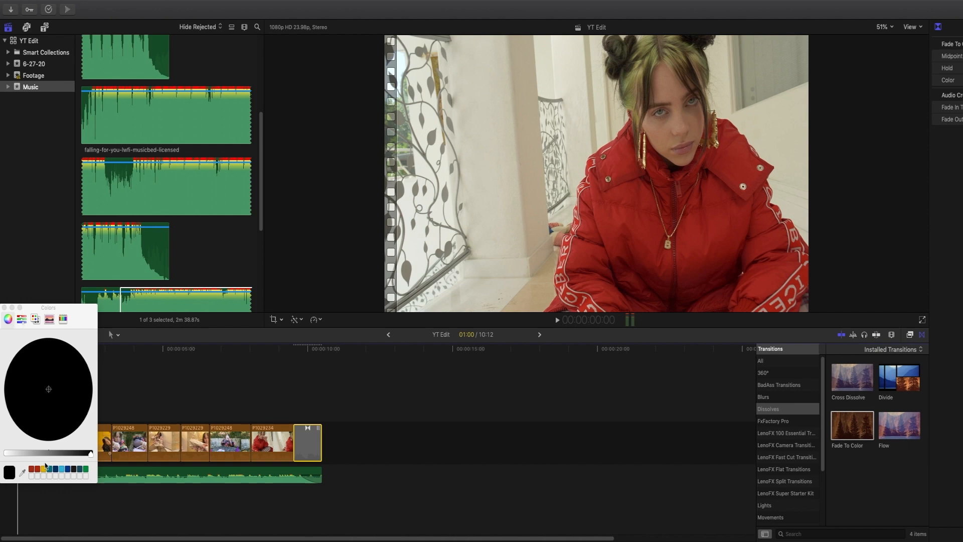
left_click(36, 318)
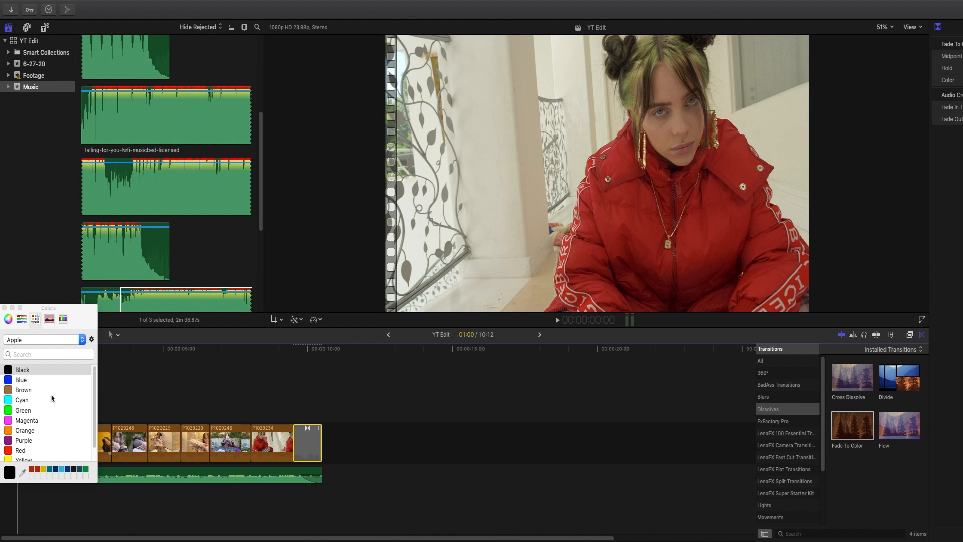
left_click(4, 307)
left_click(22, 473)
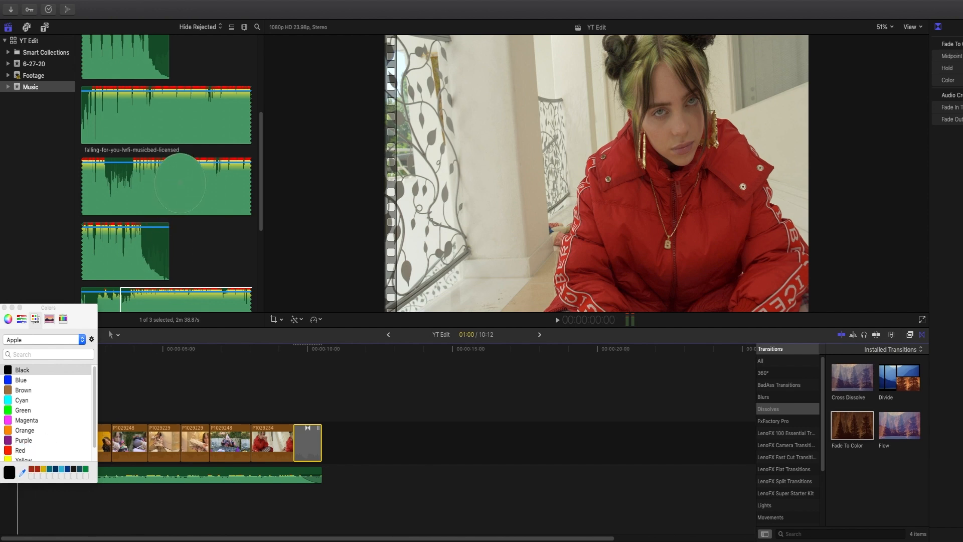
left_click(180, 187)
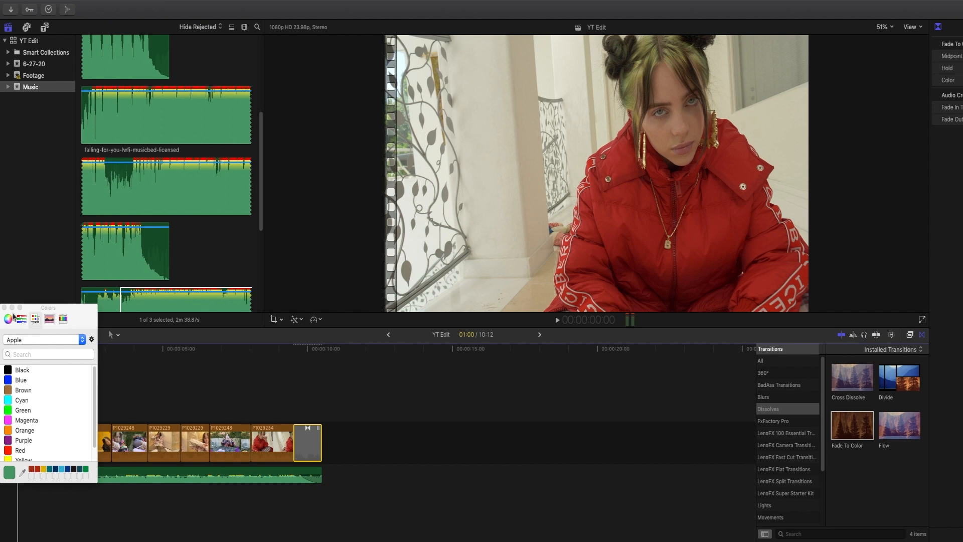
Close the colour picker and preview the green Fade To Color transition at the end of the sequence
left_click(4, 307)
key("space")
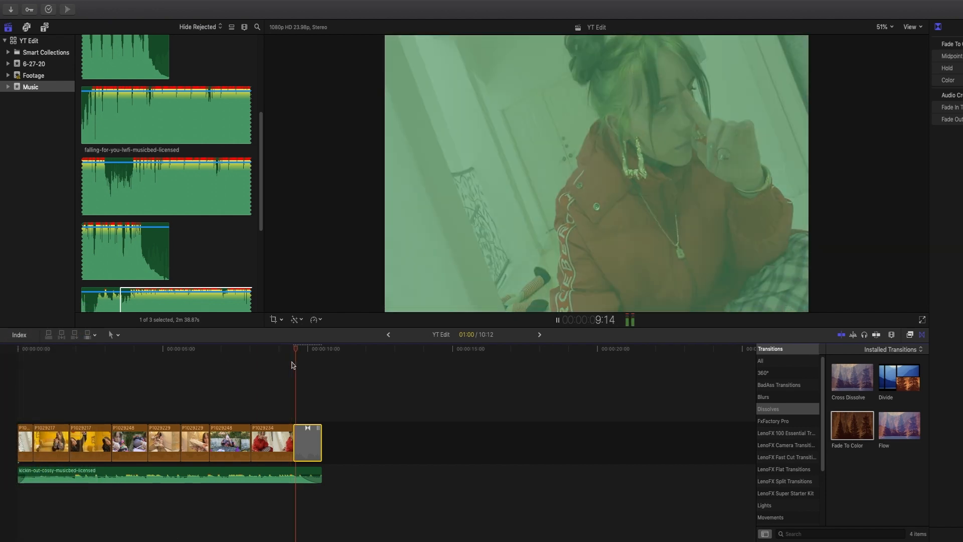
key("space")
double_click(310, 442)
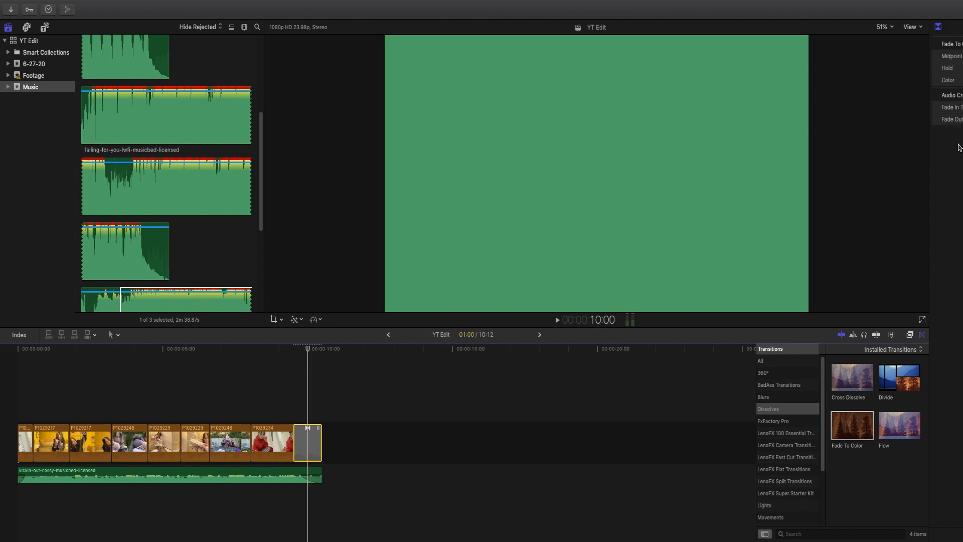
Return the colour of the ending Fade To Color transition to black and play back the end of the sequence
key("Home")
key("space")
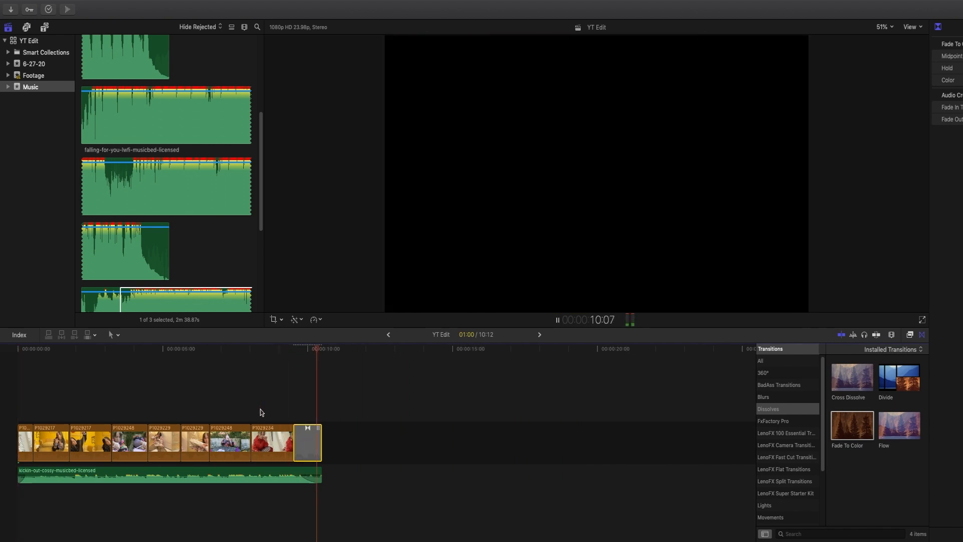
left_click(282, 440)
key("space")
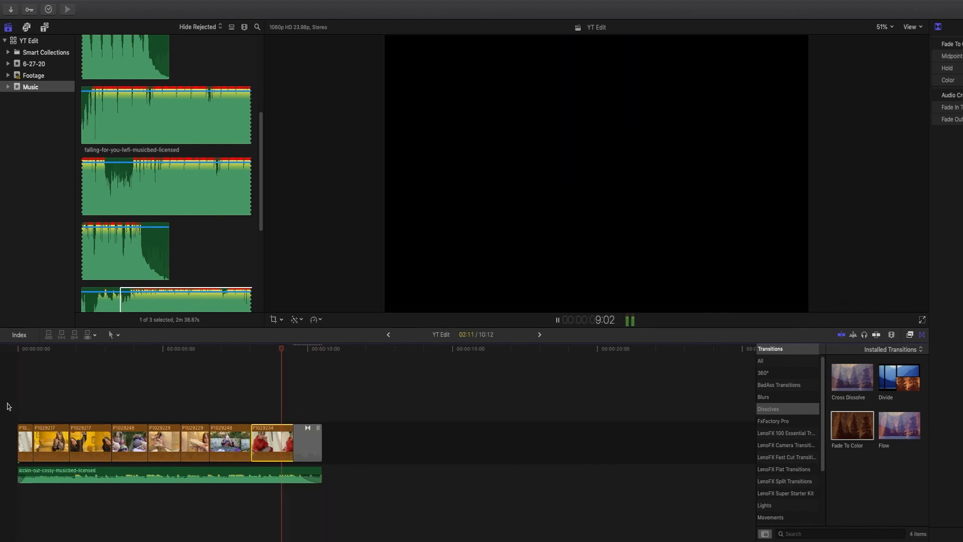
Try a Fade To Color transition at the start of the first clip, shortened to 9 frames, and delete it
left_click(8, 406)
left_click_drag(853, 431, 15, 438)
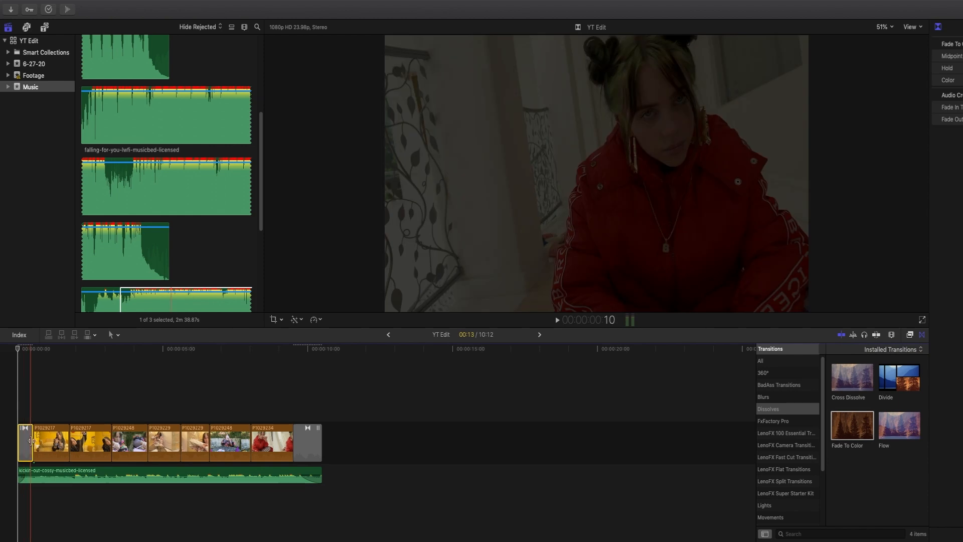
left_click_drag(31, 442, 22, 439)
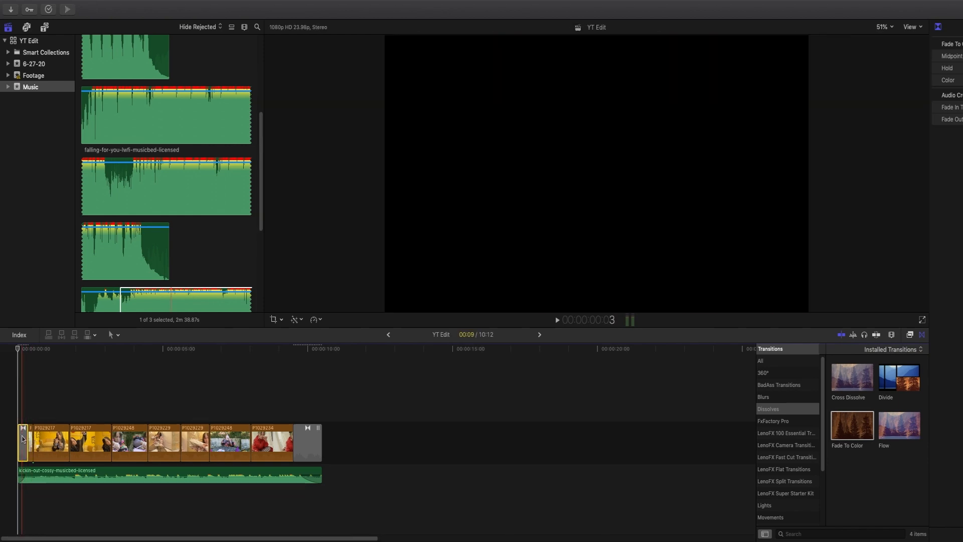
key("Delete")
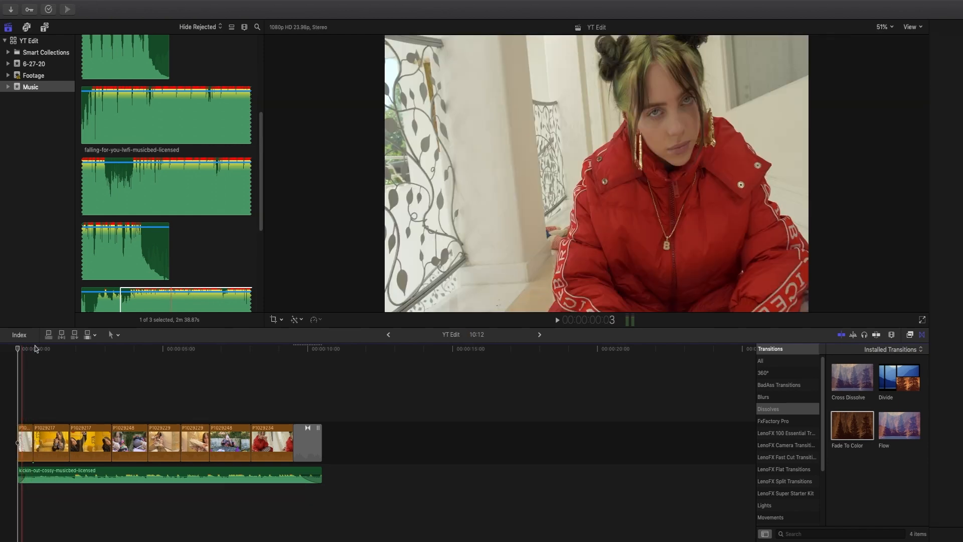
Bring up the installed titles in the browser while keeping the YT Edit timeline active
key("super+4")
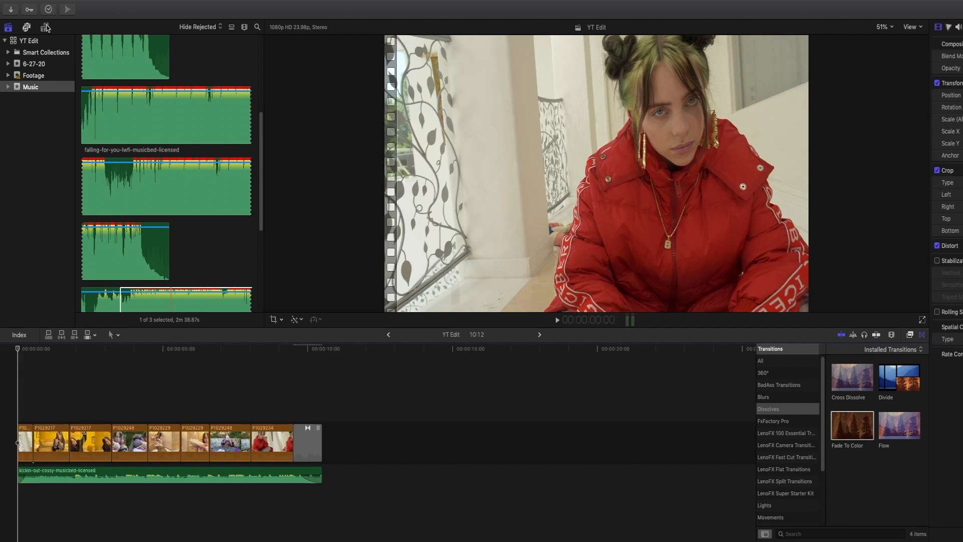
left_click(45, 27)
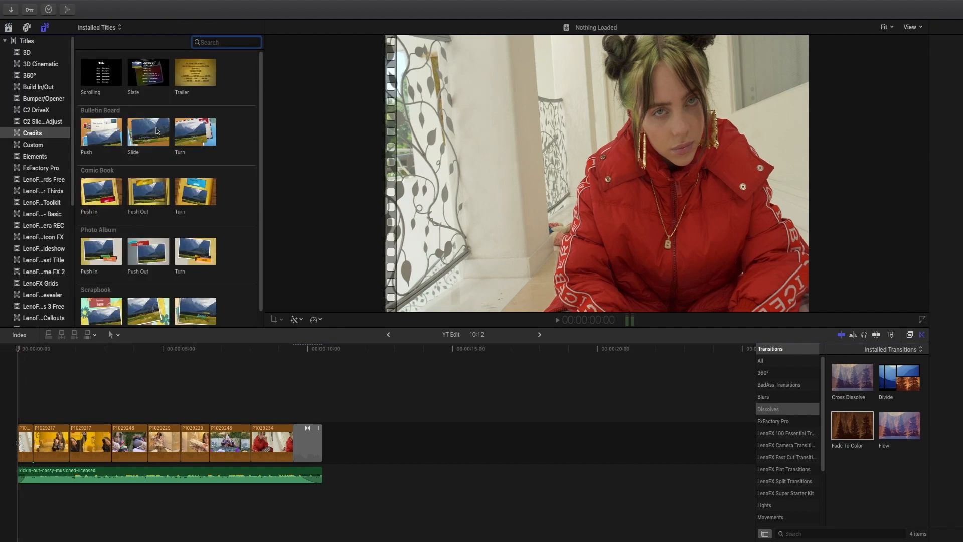
left_click(404, 349)
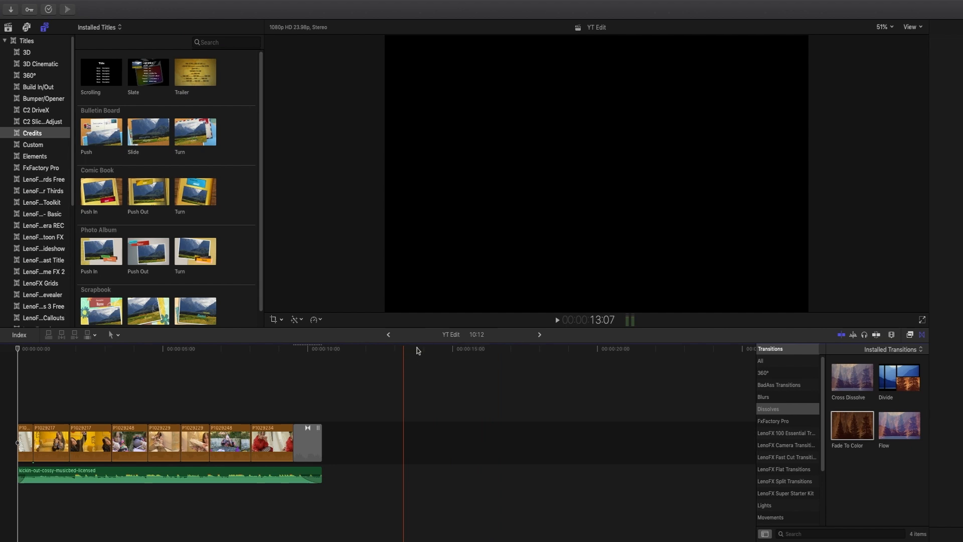
Look at the Billie title in the YT Edit_ project and return to the YT Edit project
left_click(389, 335)
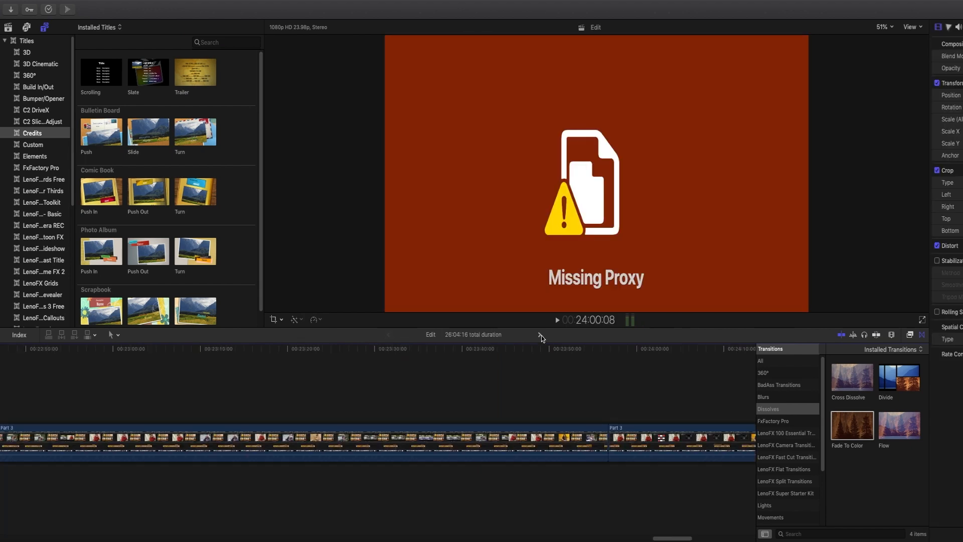
left_click(540, 334)
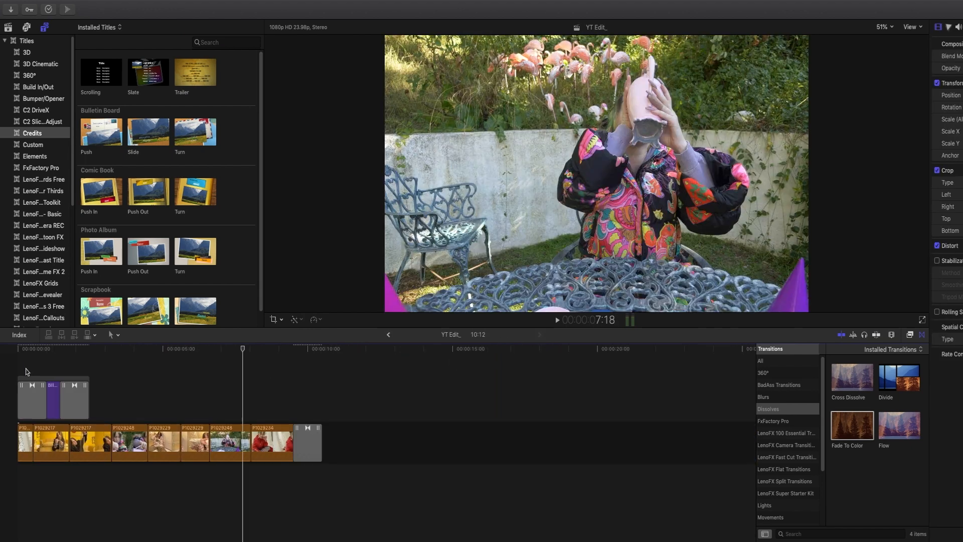
left_click(57, 395)
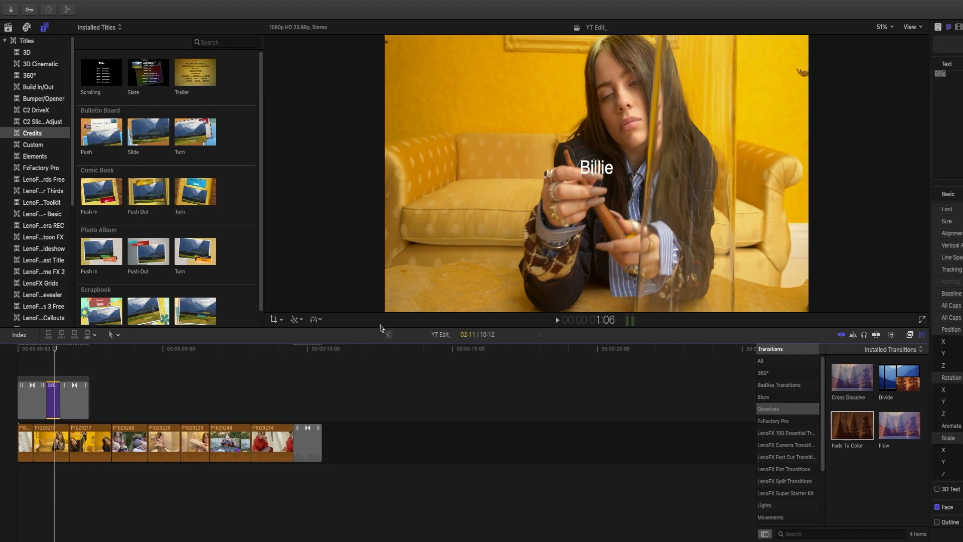
left_click(388, 334)
Search all titles for "custom" and add the plain Custom title above the start of the first clip
left_click(29, 43)
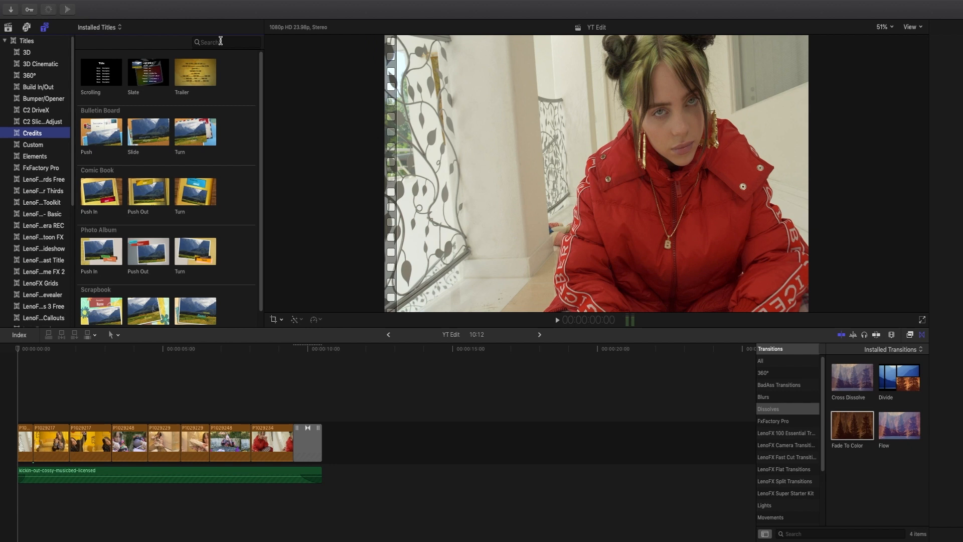
left_click(221, 42)
type("custom")
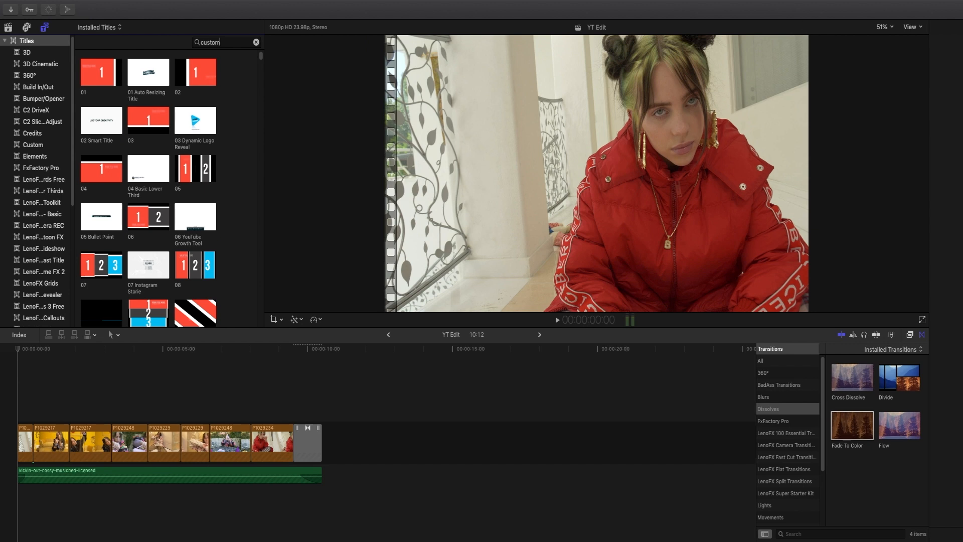
key("super+4")
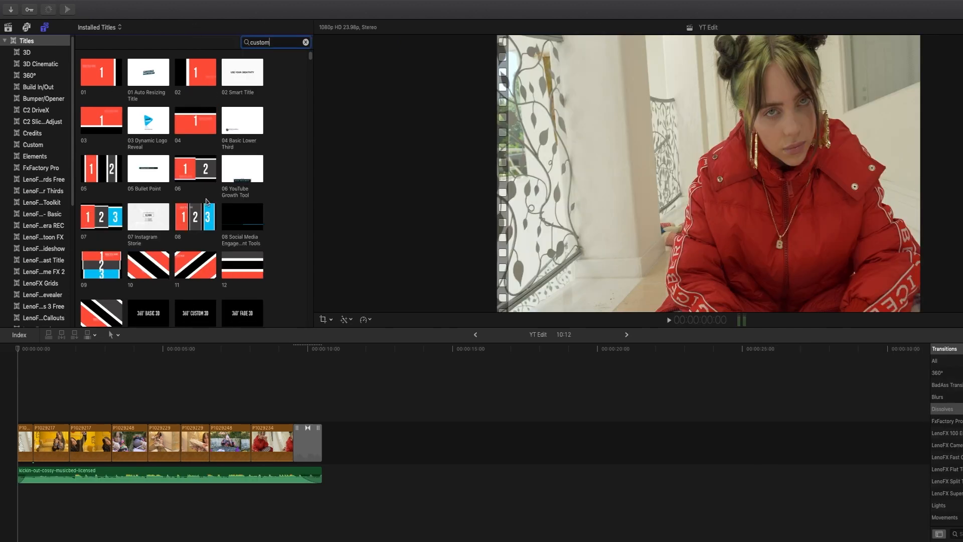
left_click_drag(154, 86, 7, 416)
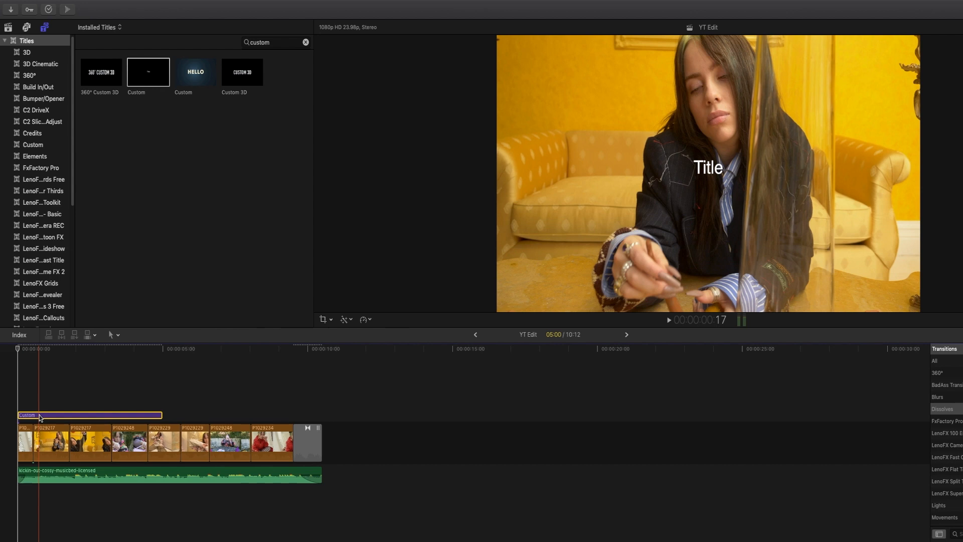
Put the Custom title in its own storyline and lift it back out of the storyline
key("super+g")
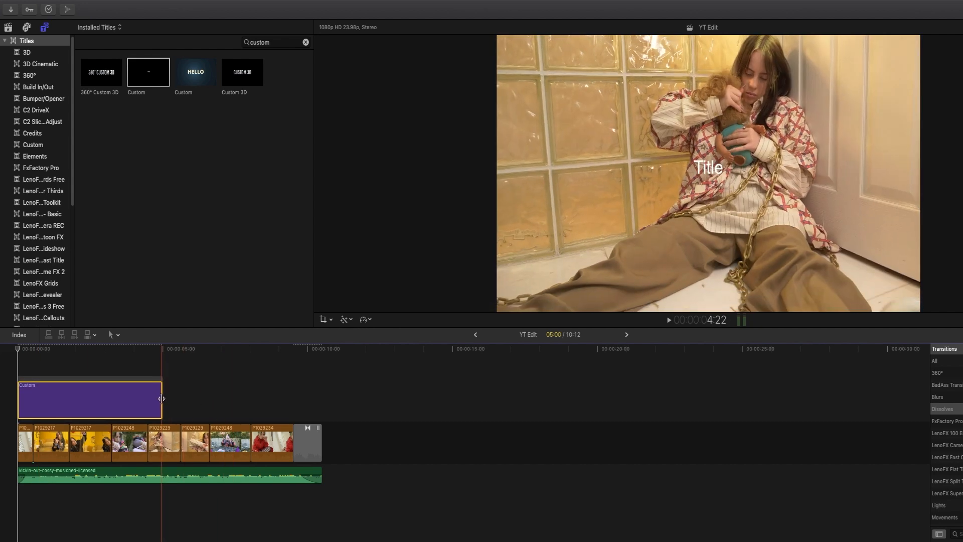
right_click(124, 397)
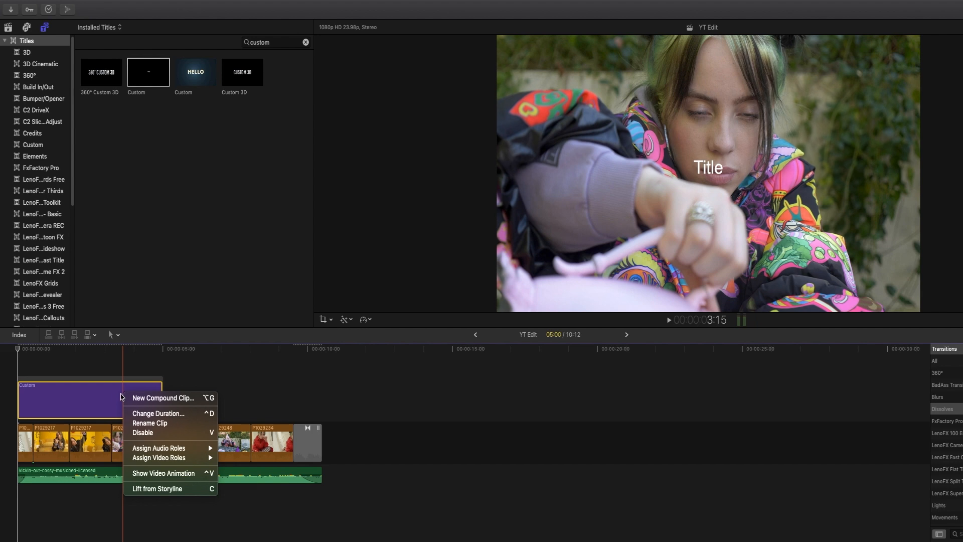
left_click(111, 395)
left_click_drag(103, 395, 221, 406)
right_click(224, 415)
left_click(215, 418)
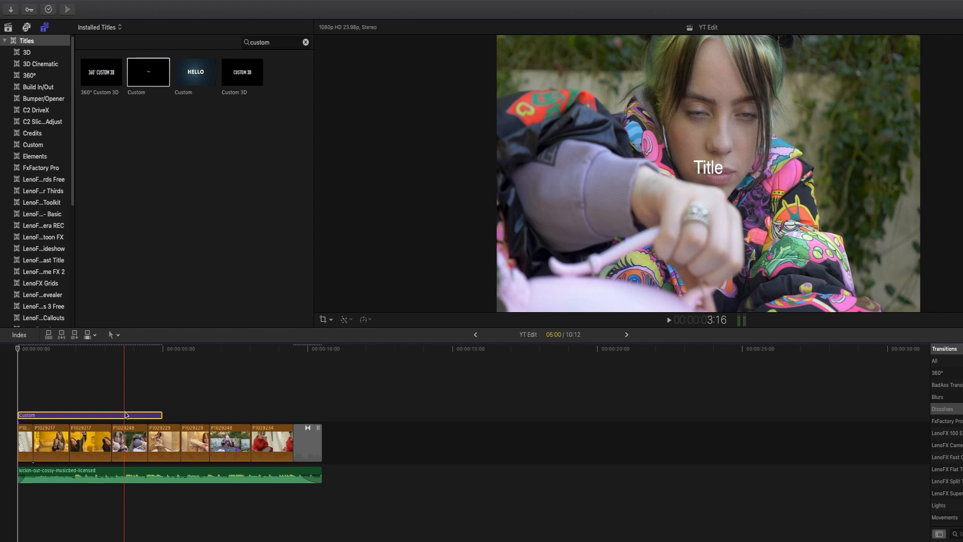
Create a storyline from the Custom title and trim its end to a duration of about 3:22
key("super+g")
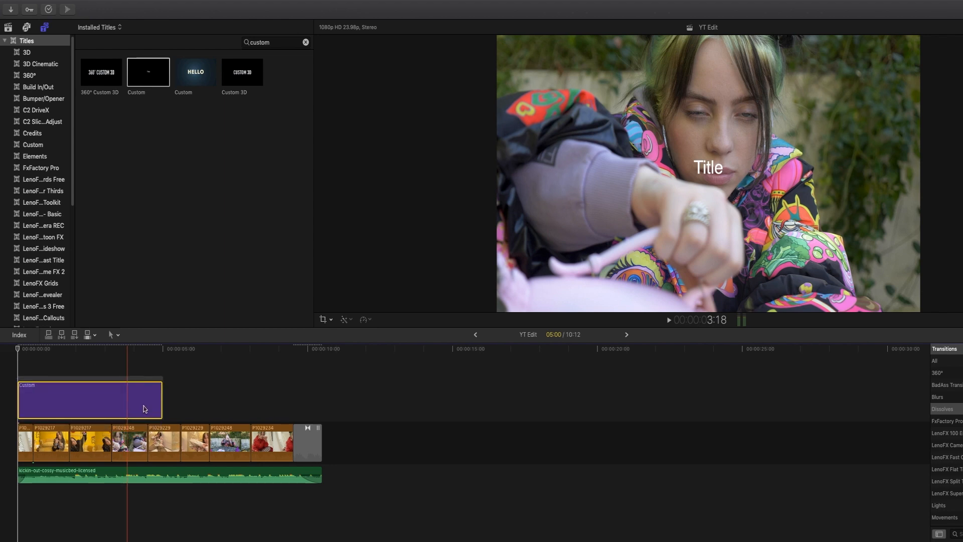
left_click_drag(159, 401, 127, 402)
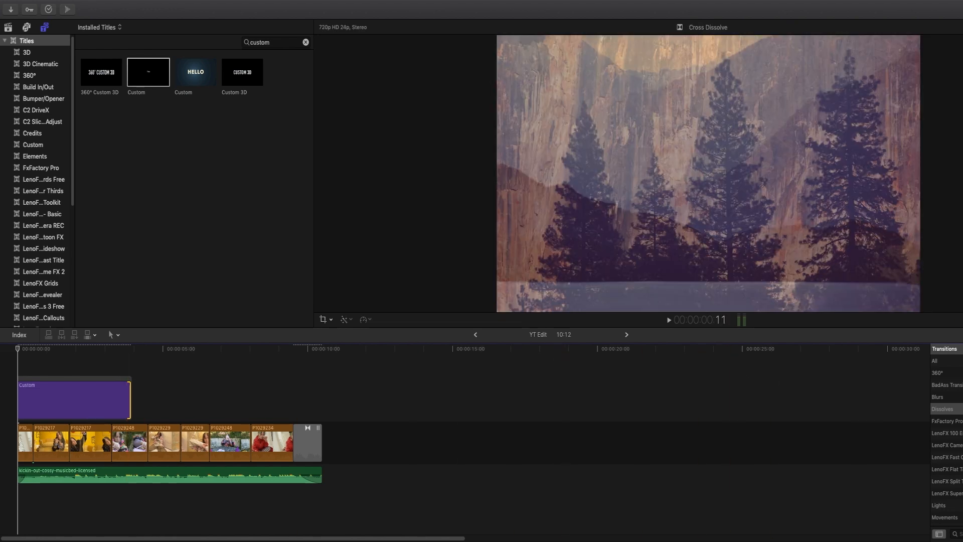
Add a Cross Dissolve transition to the end of the Custom title and copy it to the title's start
left_click_drag(957, 361, 114, 399)
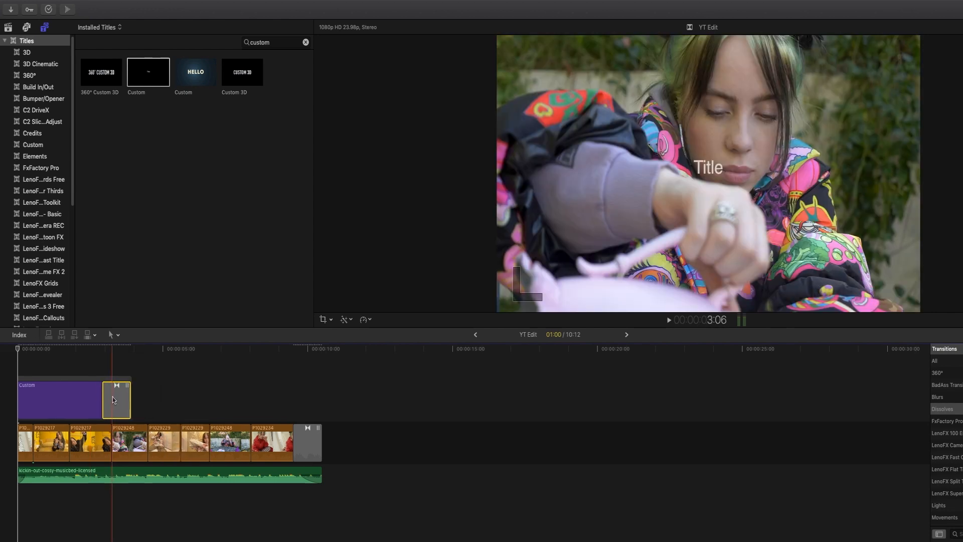
left_click_drag(115, 399, 145, 397)
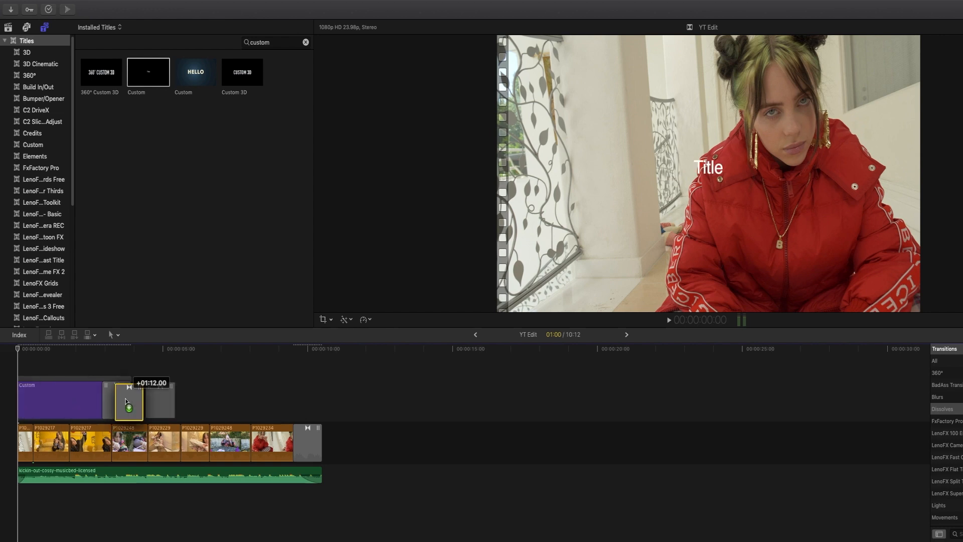
key("Delete")
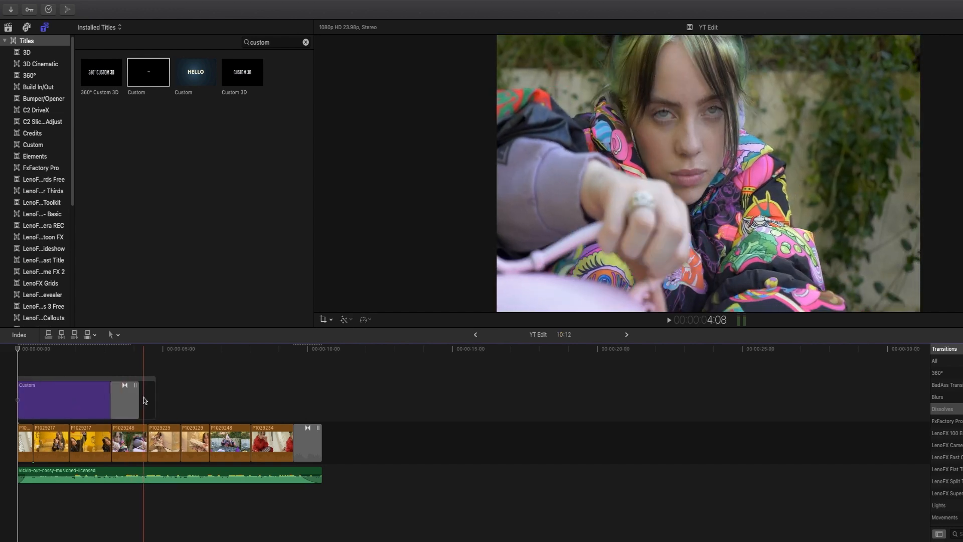
left_click(117, 396)
left_click_drag(118, 399, 30, 404)
Change the Custom title's text to "Billie" and keep it at its original position in the frame
left_click(72, 393)
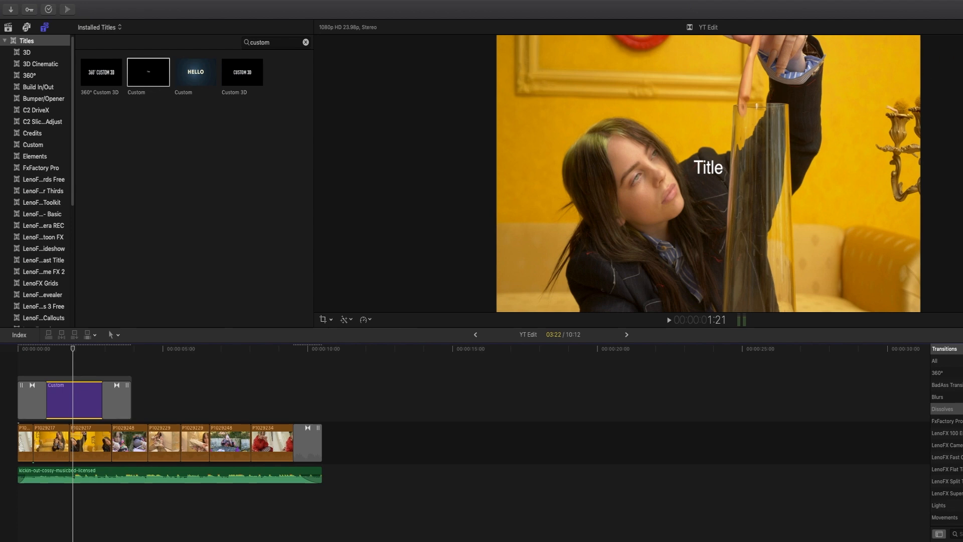
key("super+4")
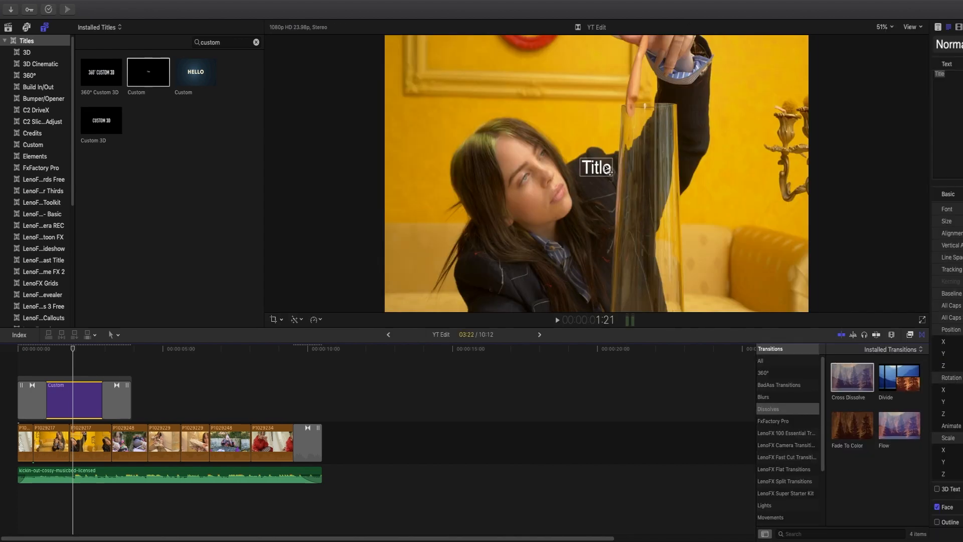
left_click(951, 29)
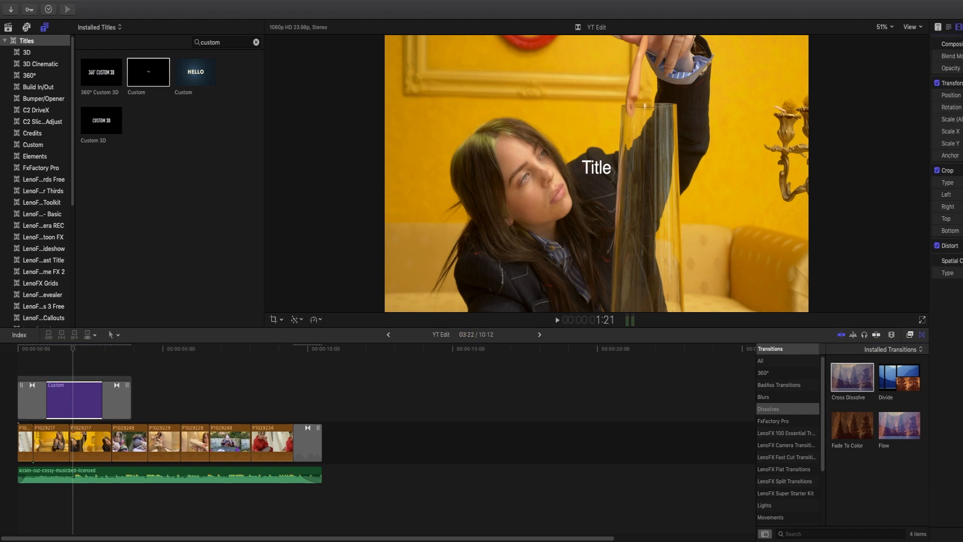
left_click(947, 28)
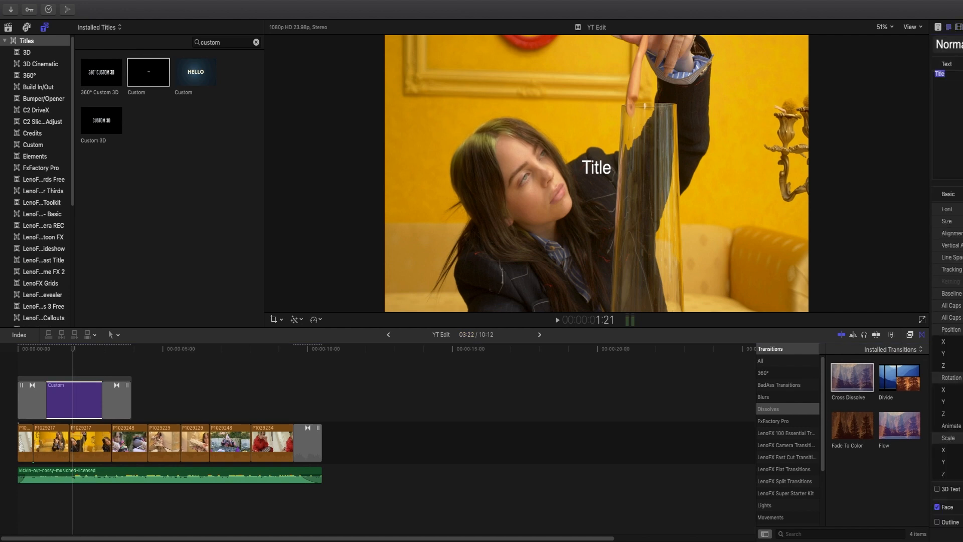
type("Billie")
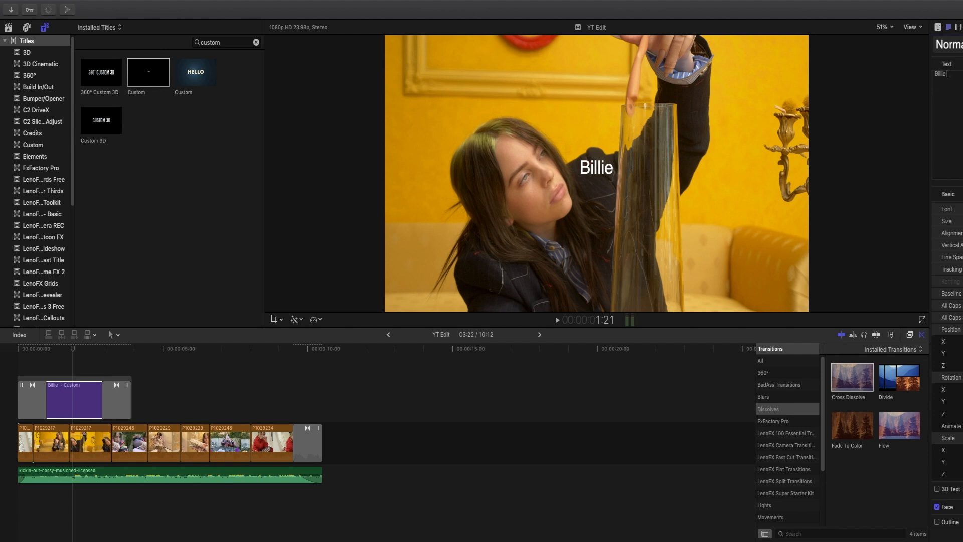
left_click_drag(593, 164, 592, 180)
key("super+z")
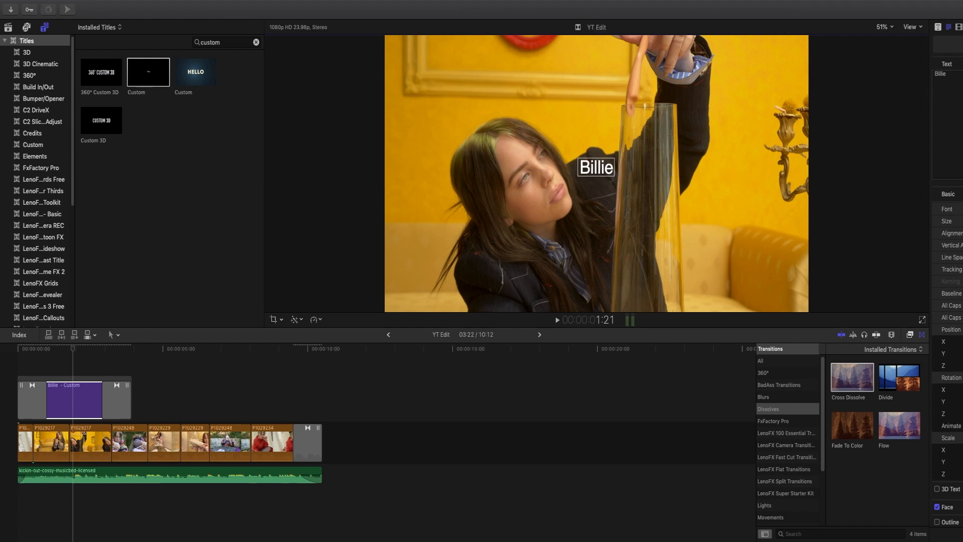
Play the sequence back from the start to check the title's fades and the ending
key("super+4")
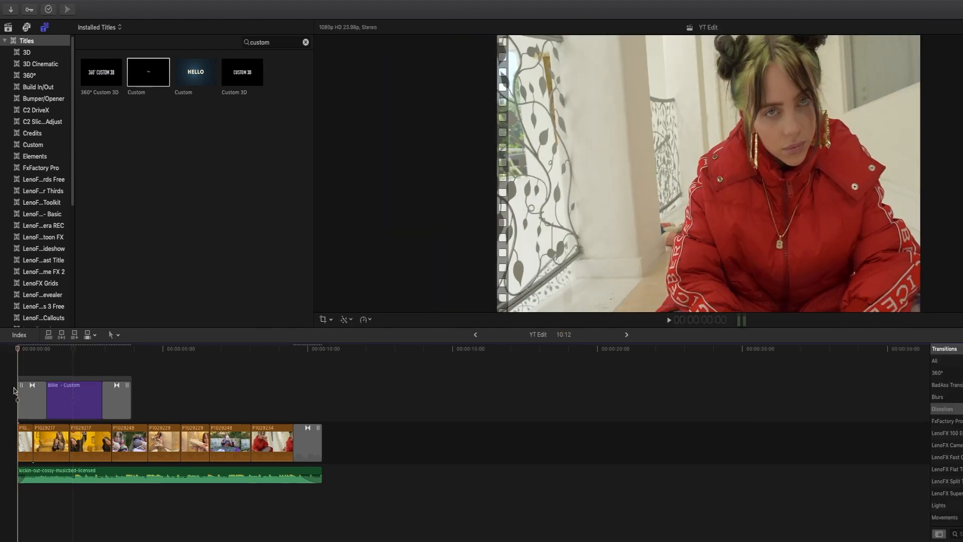
key("space")
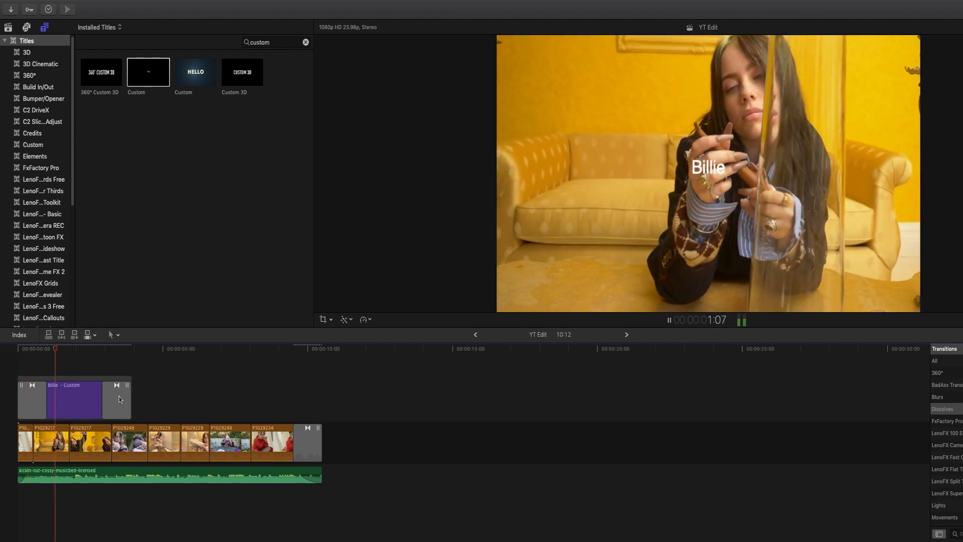
key("space")
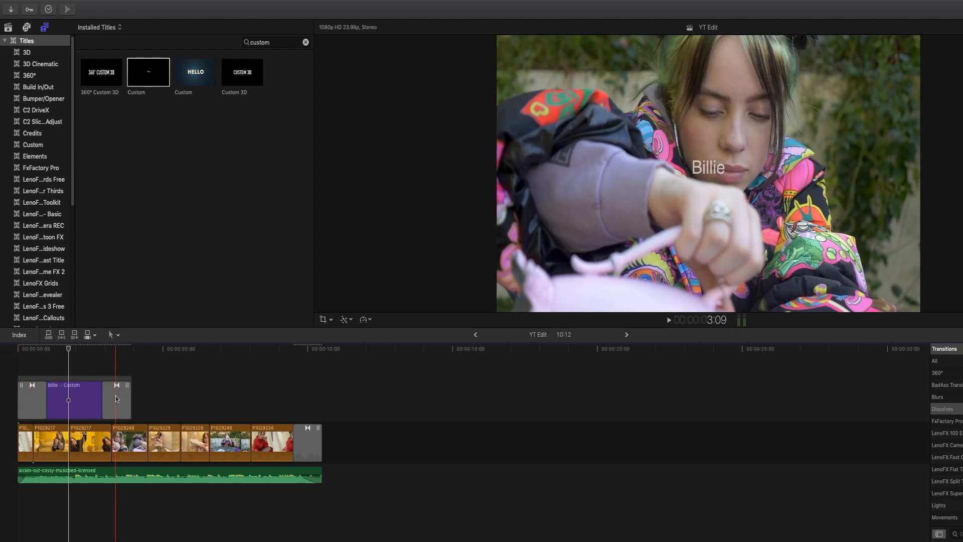
left_click_drag(116, 398, 75, 403)
left_click(14, 369)
key("space")
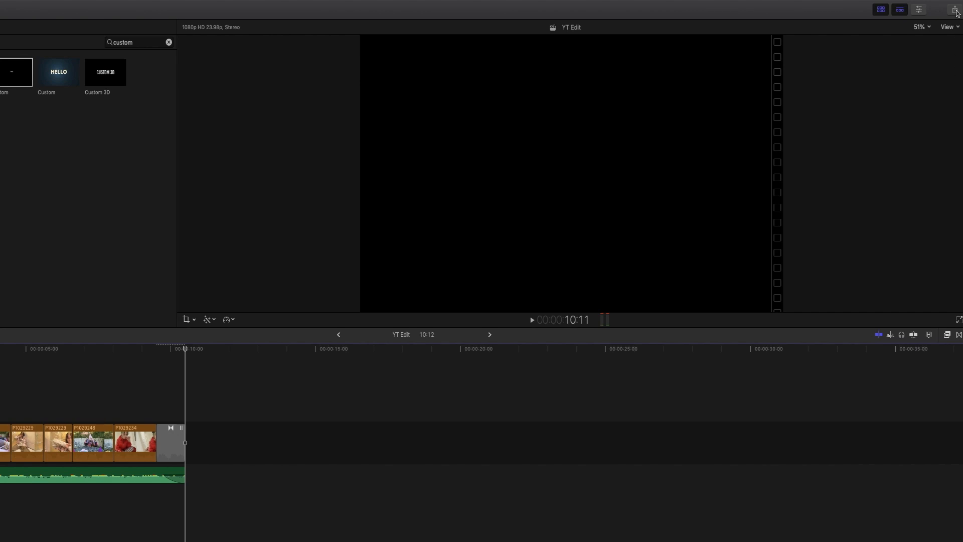
left_click(954, 11)
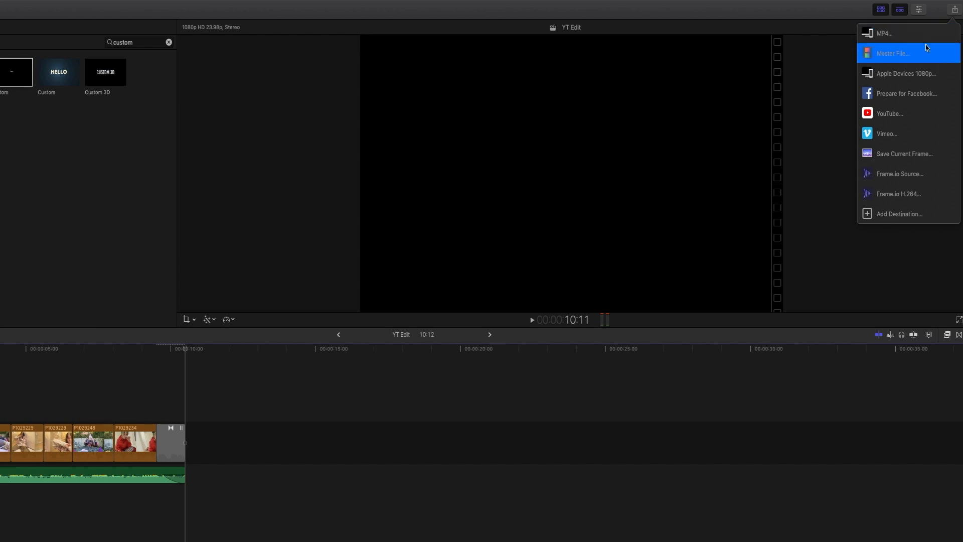
left_click(913, 60)
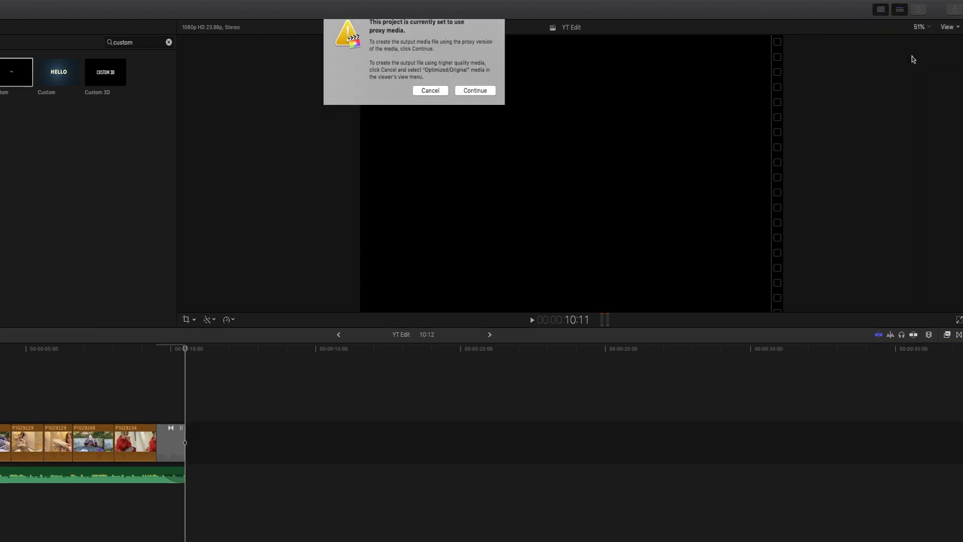
left_click(431, 100)
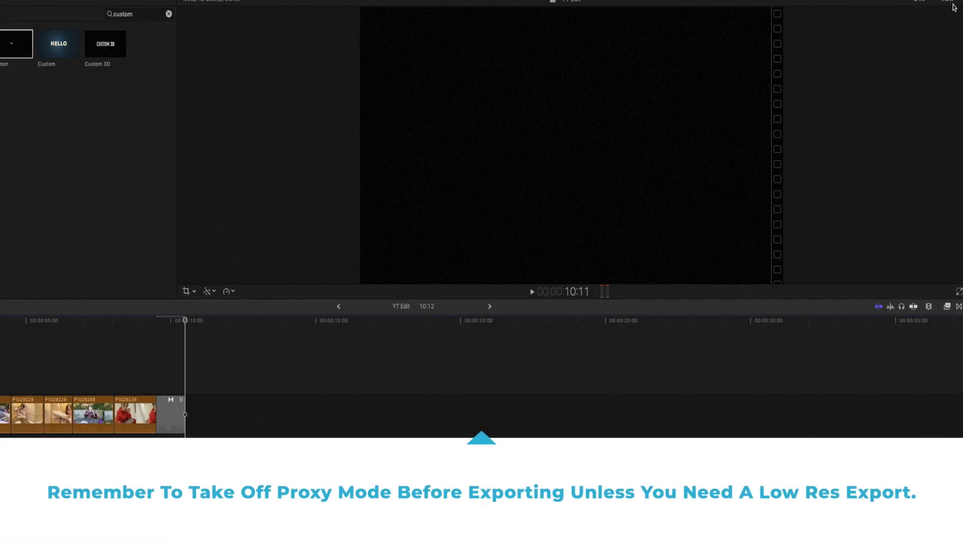
Set the viewer's media playback to Optimized/Original
left_click(946, 27)
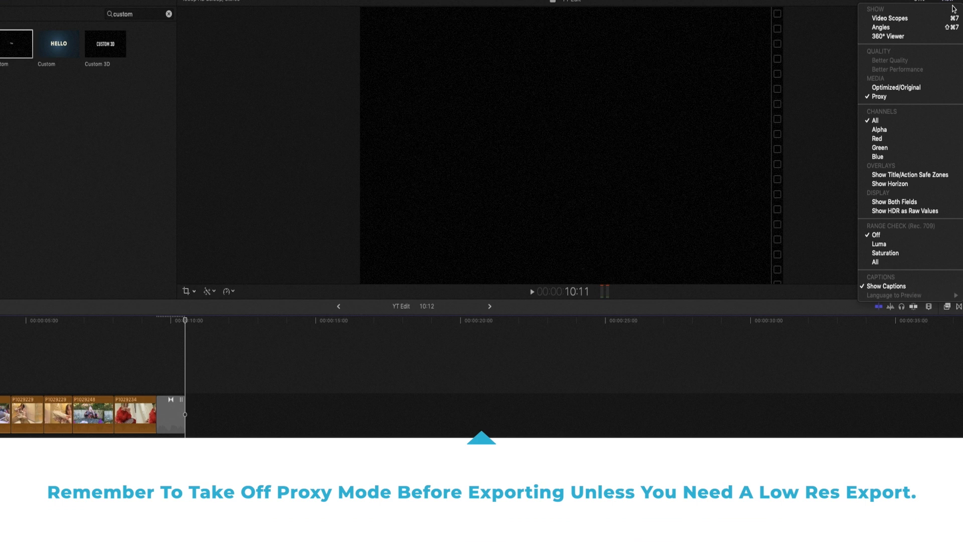
left_click(926, 89)
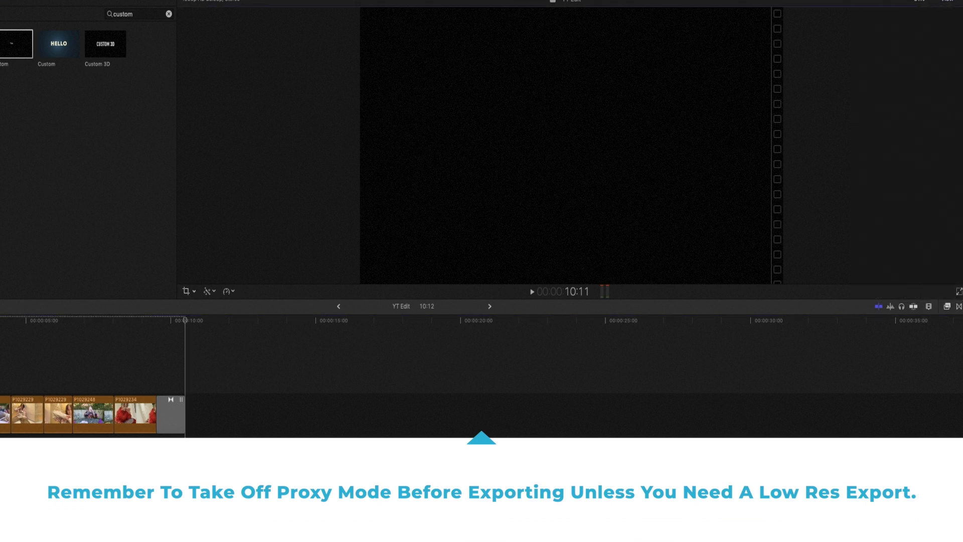
Start a Master File export of the YT Edit project and show its export settings
left_click(955, 10)
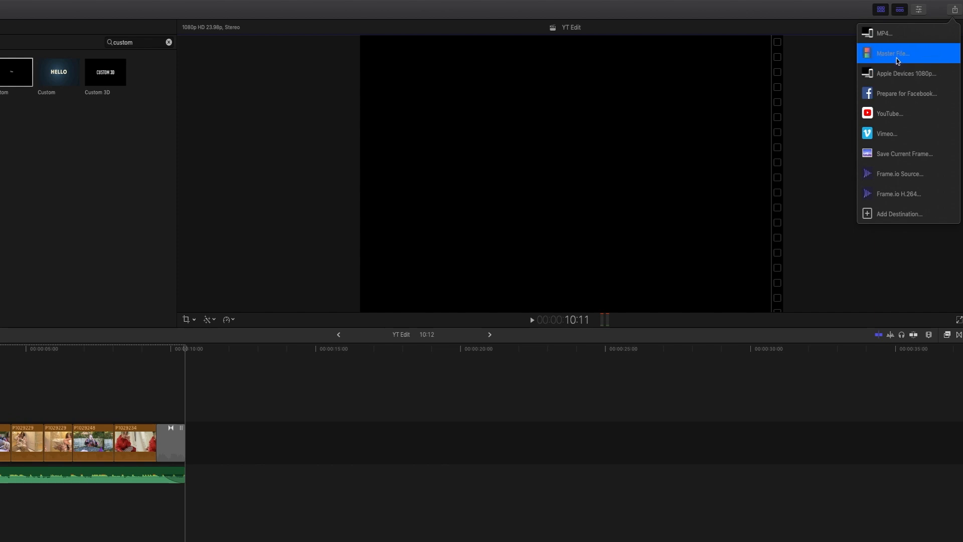
left_click(895, 54)
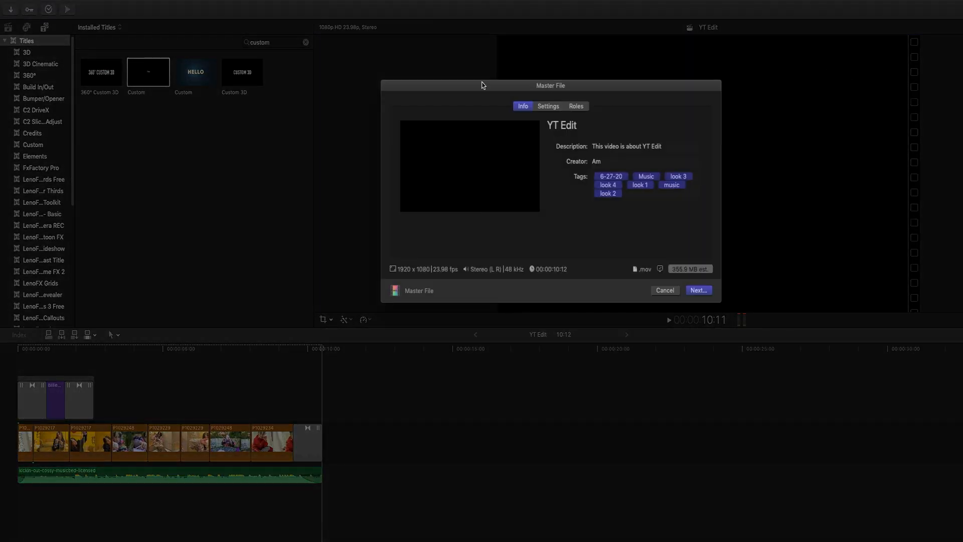
left_click(555, 109)
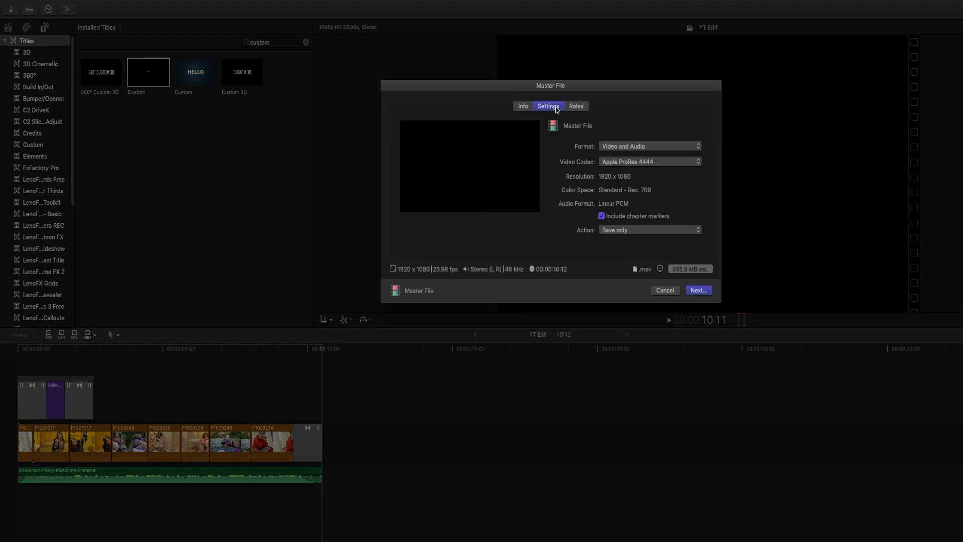
Try the Apple Devices and Web Hosting formats for the master file export
left_click(642, 149)
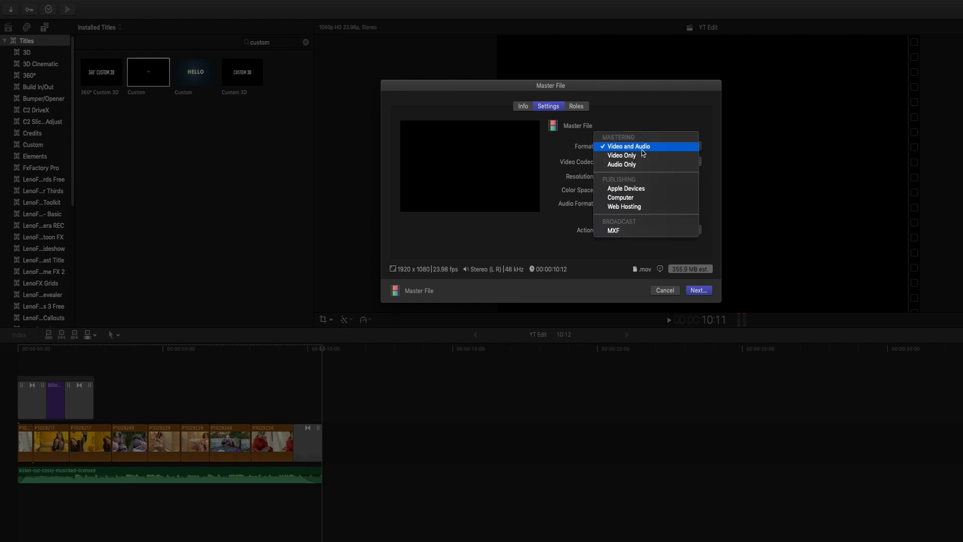
left_click(640, 189)
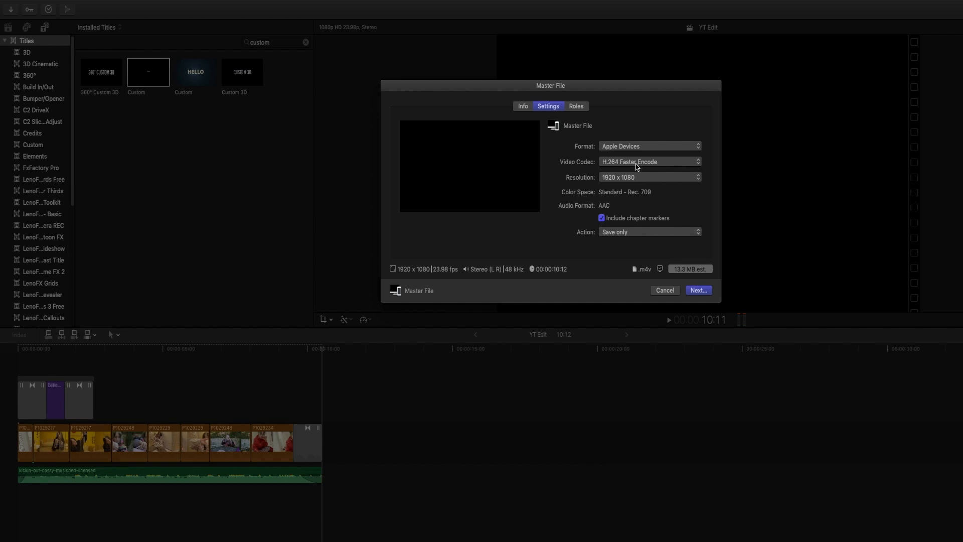
left_click(637, 148)
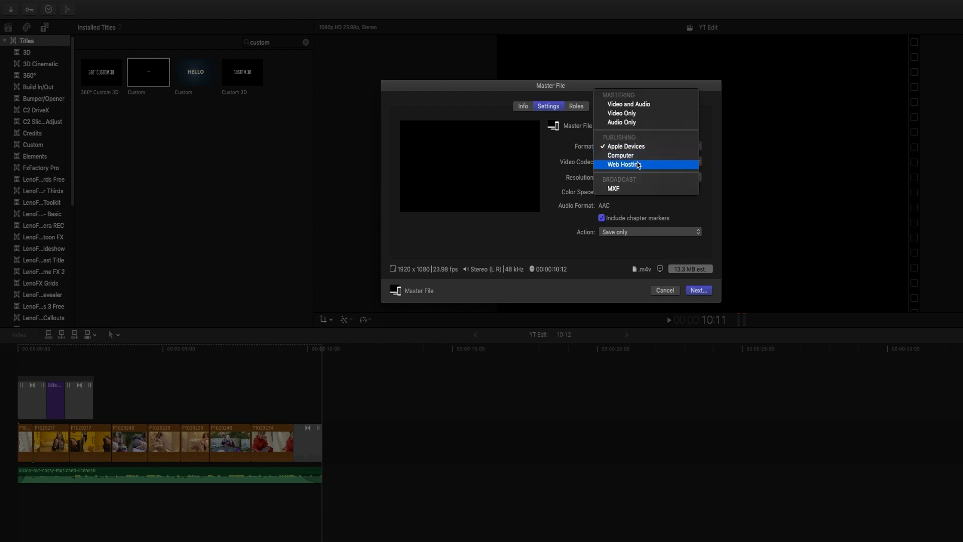
left_click(638, 165)
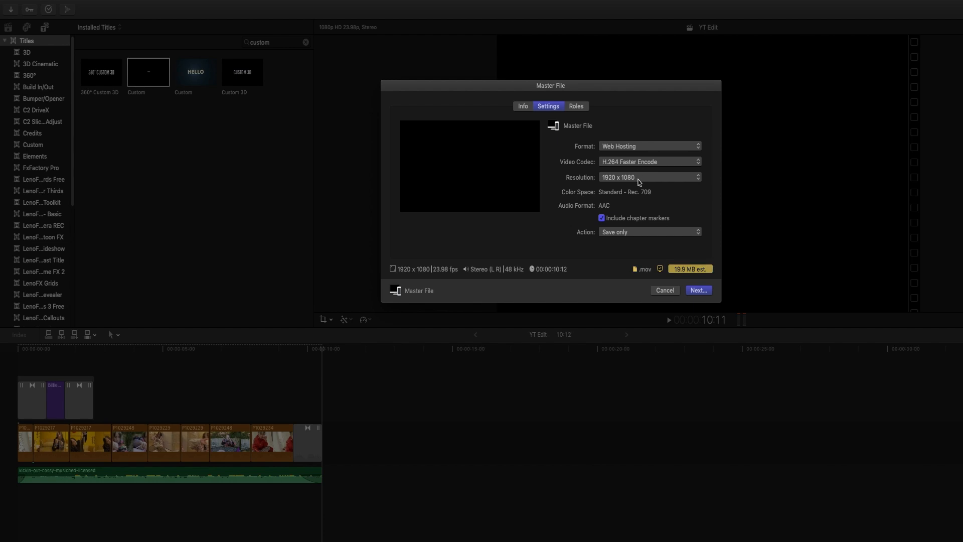
left_click(638, 147)
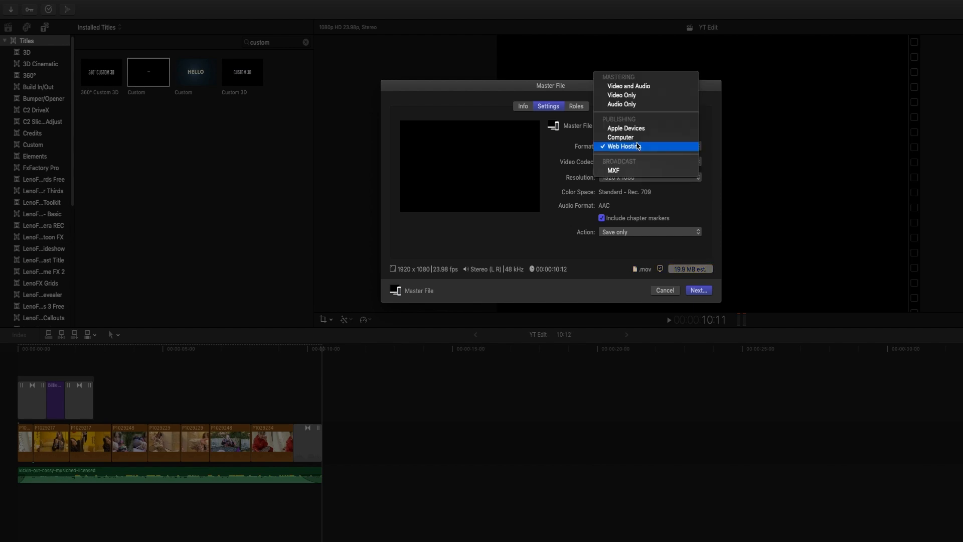
left_click(654, 230)
left_click(636, 146)
left_click(633, 130)
Set the export format to Computer and save the file as YT Edit on the Desktop
left_click(634, 146)
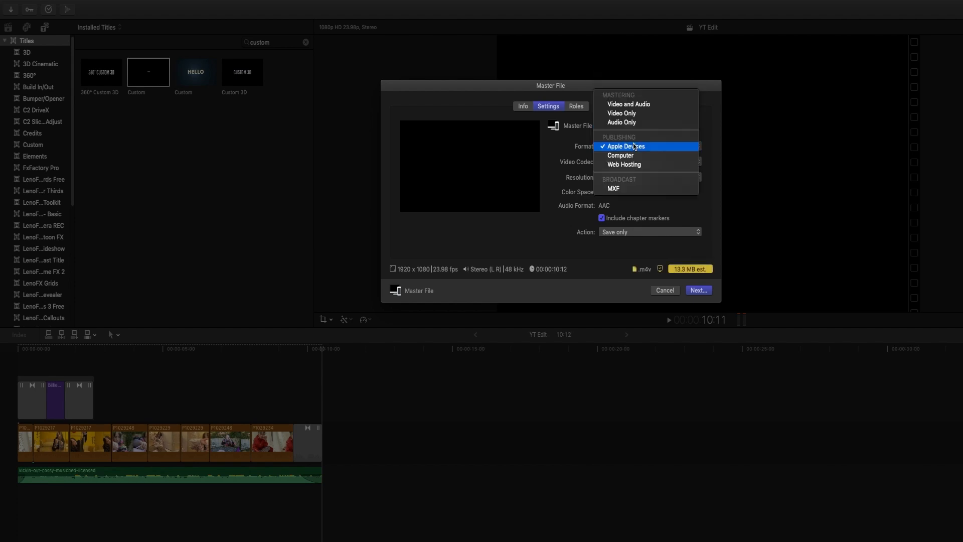
left_click(633, 155)
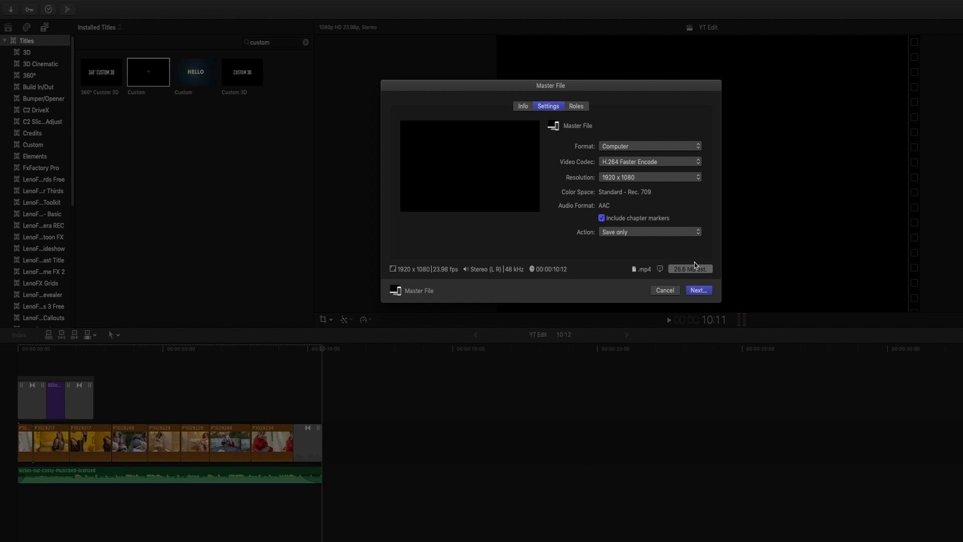
left_click(697, 290)
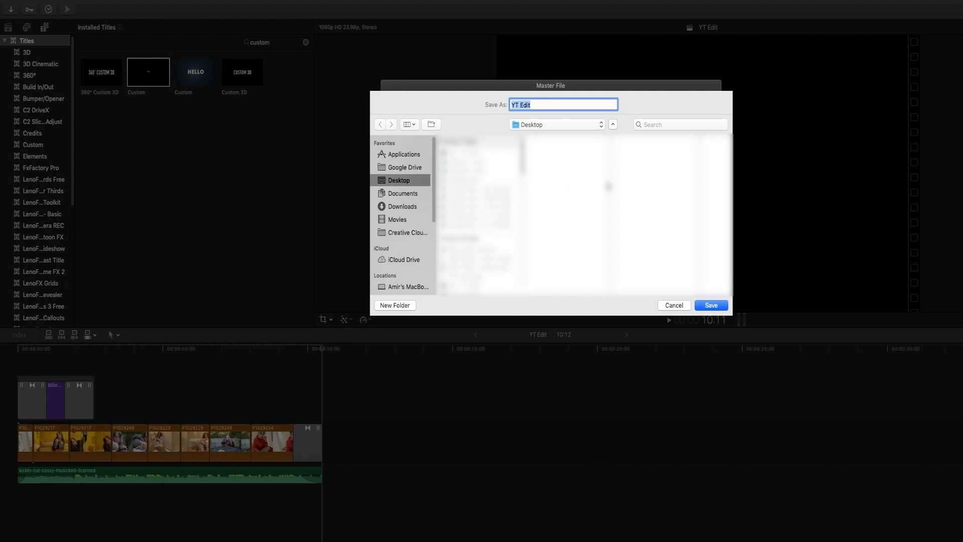
left_click(711, 305)
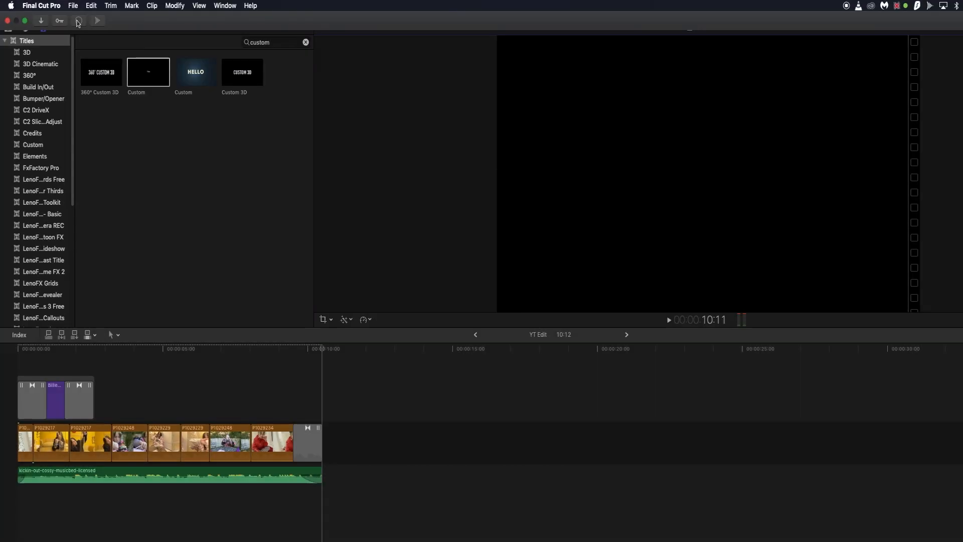
Show the background tasks and expand the Sharing entry to check the export's progress
left_click(78, 21)
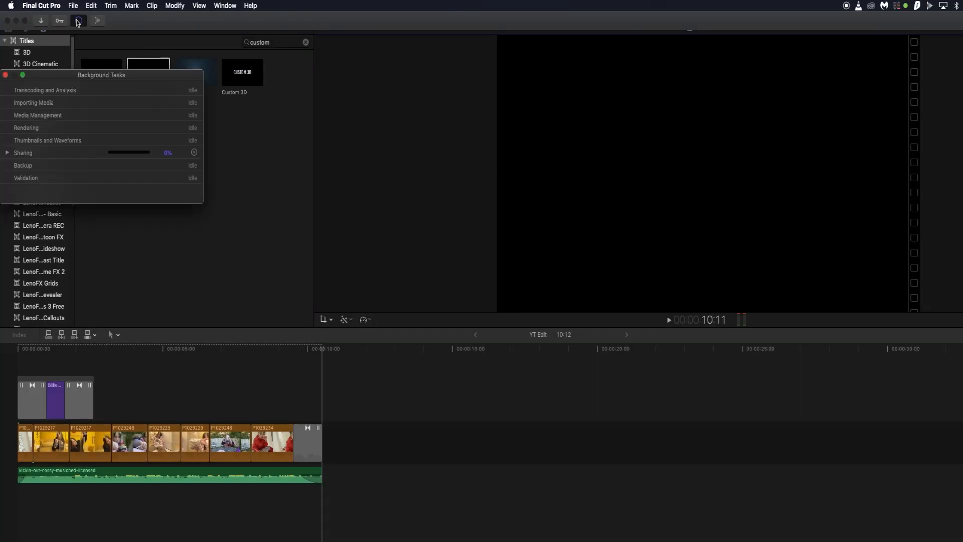
left_click(8, 153)
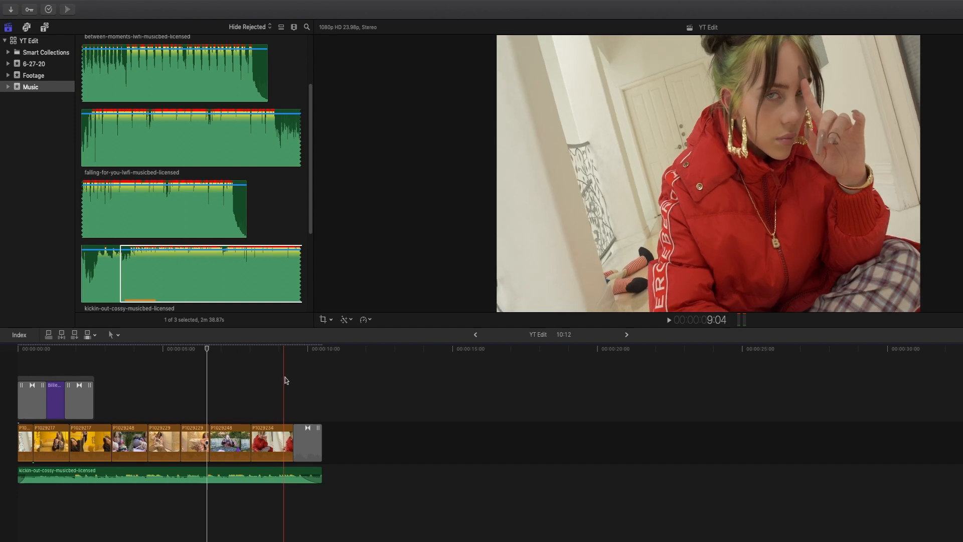
Examine the layered video clips, music and sound effects throughout the Grazia Offical M project timeline
left_click(256, 391)
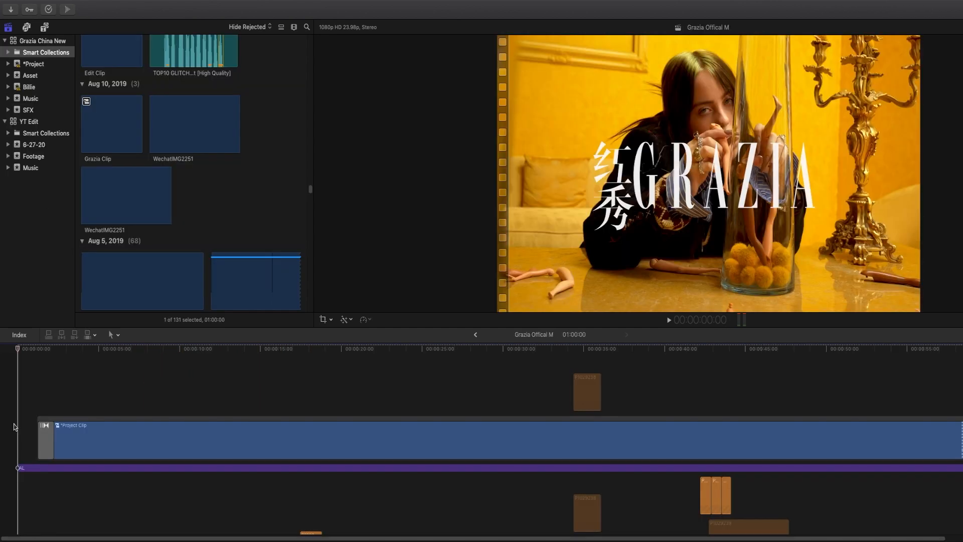
scroll(15, 427, "down", 8)
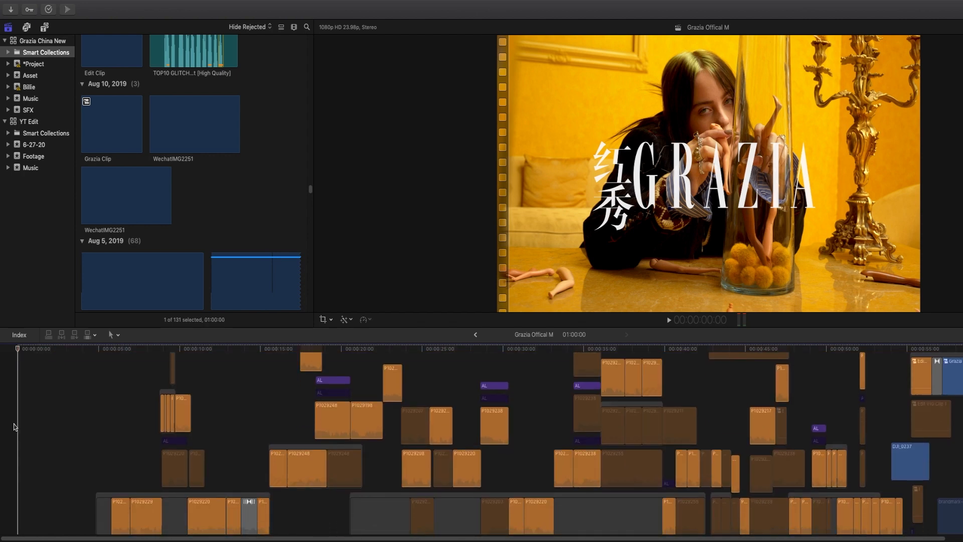
scroll(15, 427, "down", 10)
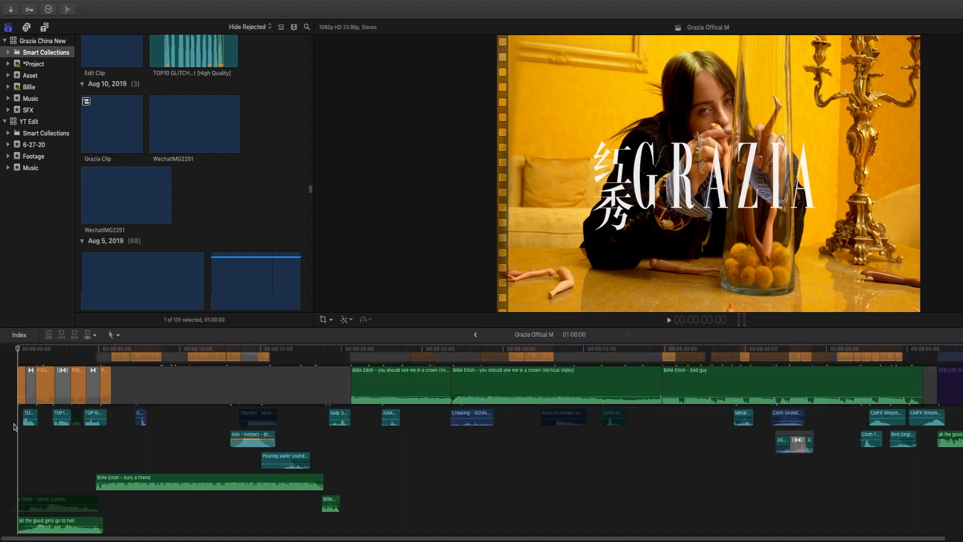
scroll(15, 427, "down", 2)
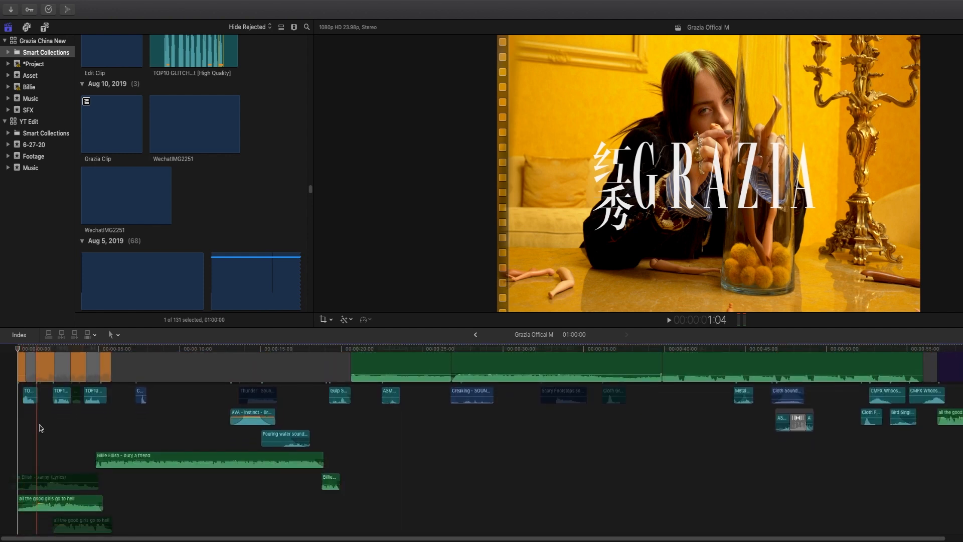
scroll(84, 427, "up", 3)
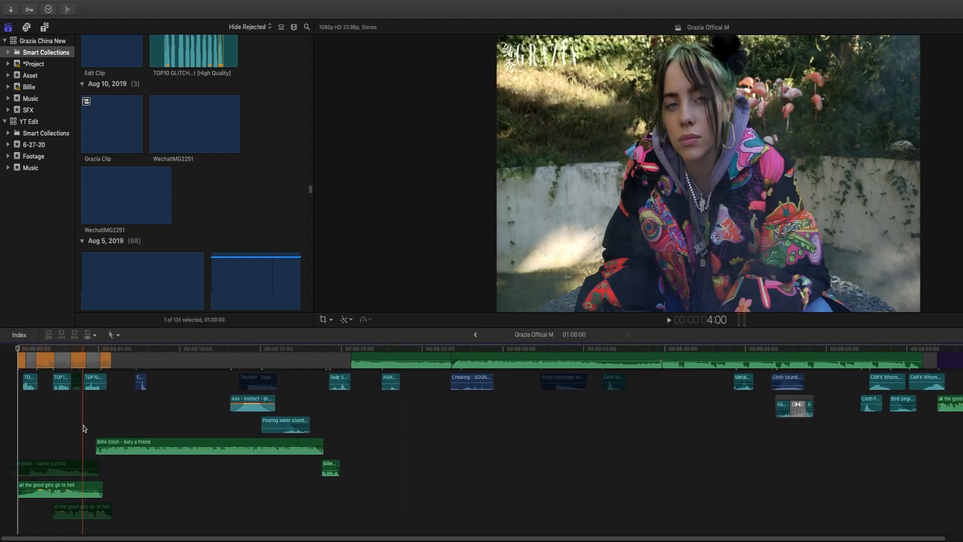
scroll(84, 428, "up", 8)
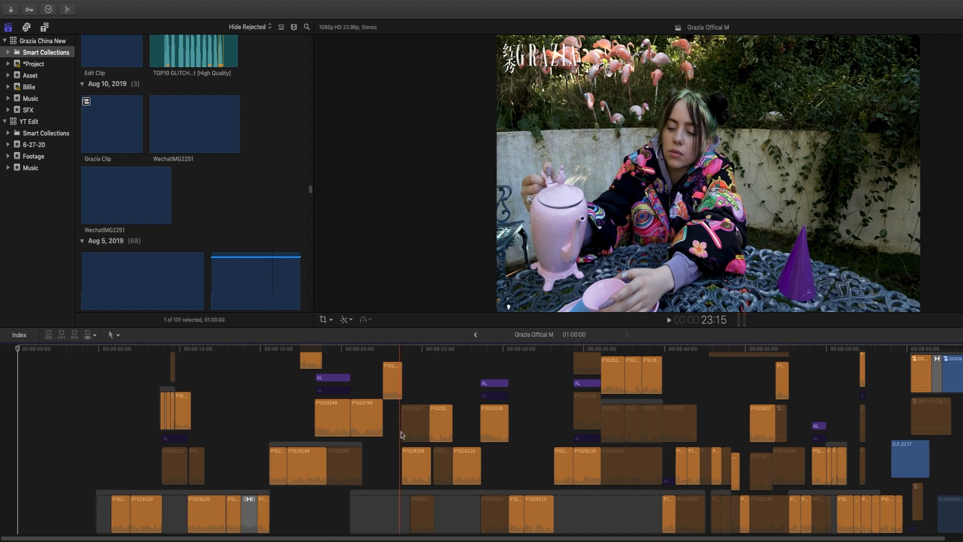
scroll(881, 456, "down", 6)
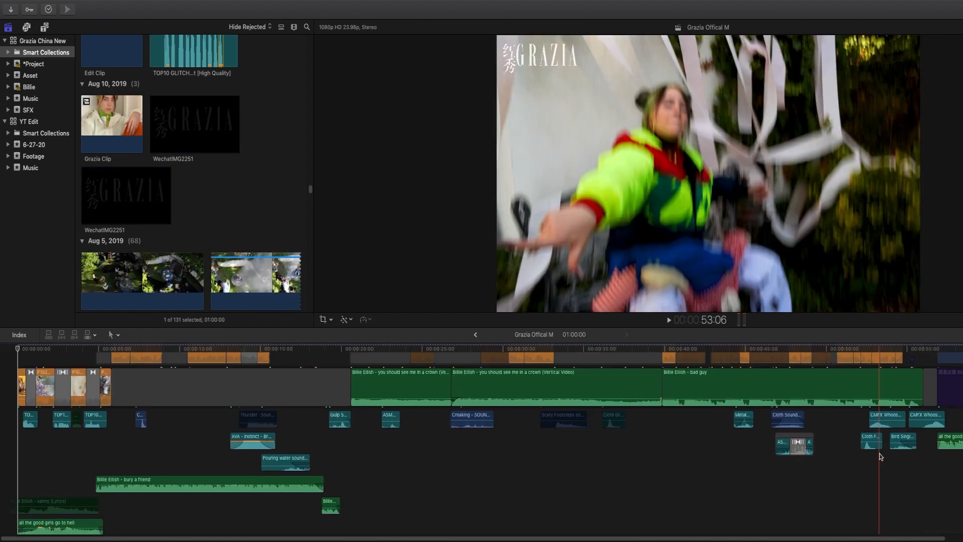
scroll(881, 456, "down", 2)
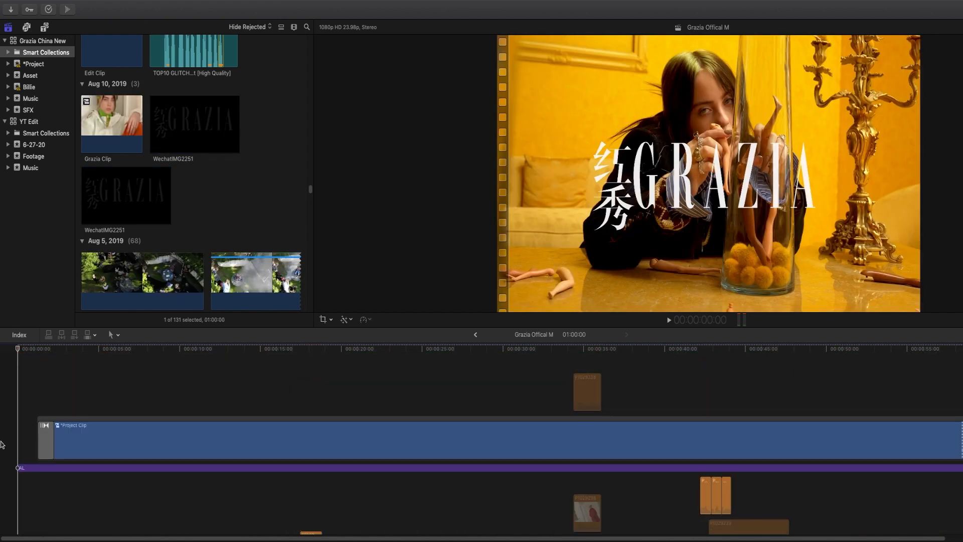